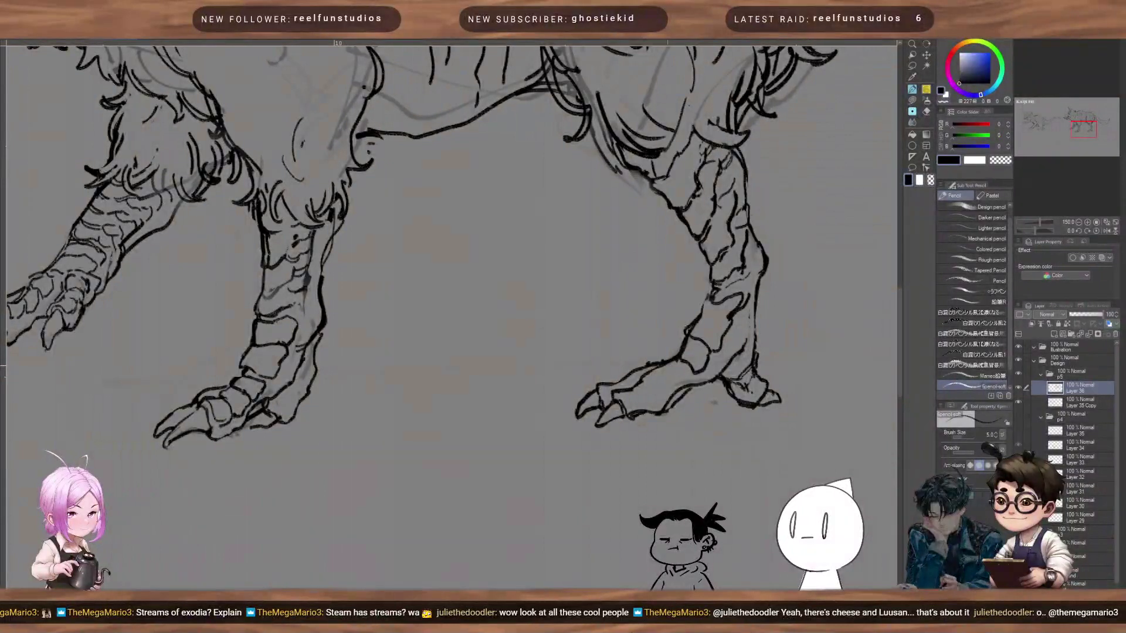
# Step: Draw scale lines across the top of the hind foot with the pencil, adjusting its size and erasing stray marks with the transparent colour
pyautogui.press('[')
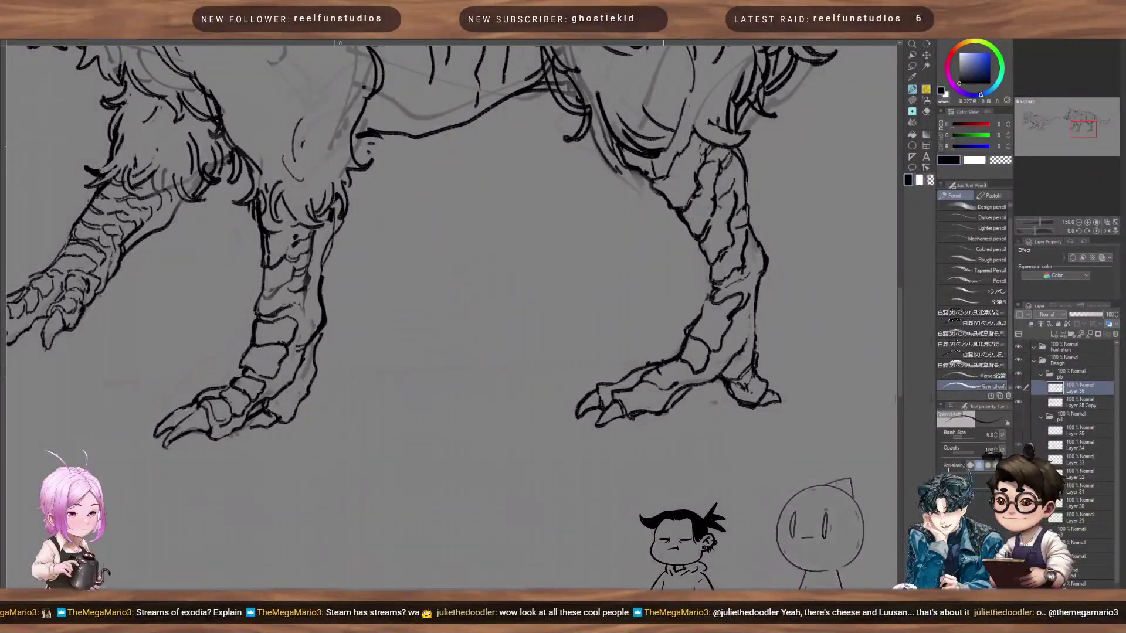
pyautogui.press('c')
pyautogui.press(']')
pyautogui.press(']')
pyautogui.press(']')
pyautogui.press(']')
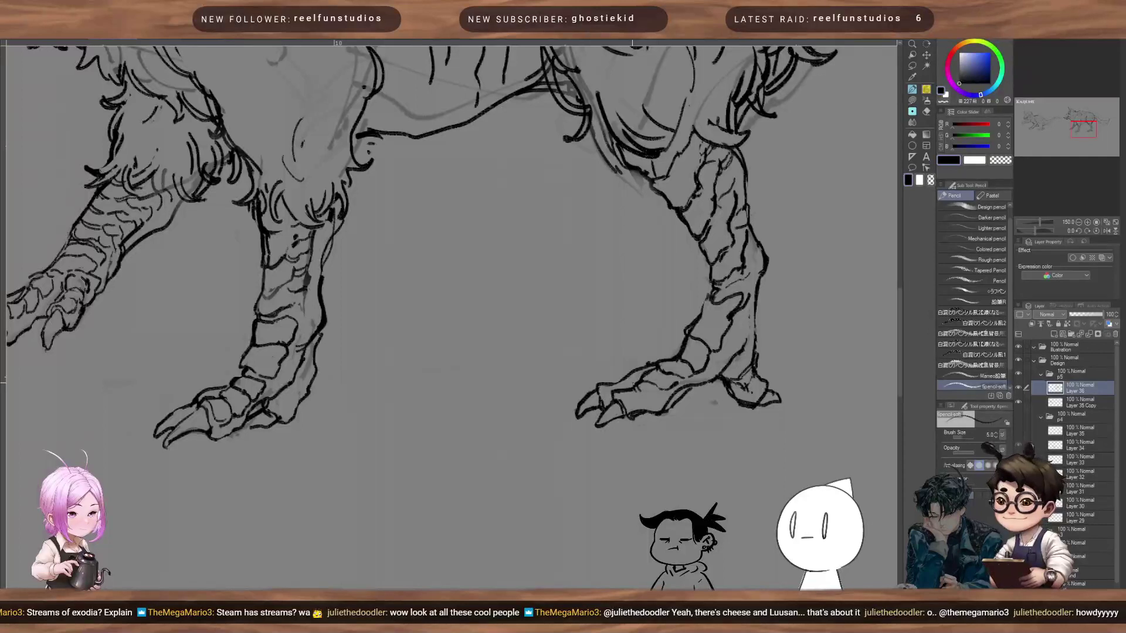
# Step: Fade the hind foot's upper outline with the Soft eraser and redraw the toes with scale plates using a smaller pencil
pyautogui.press('e')
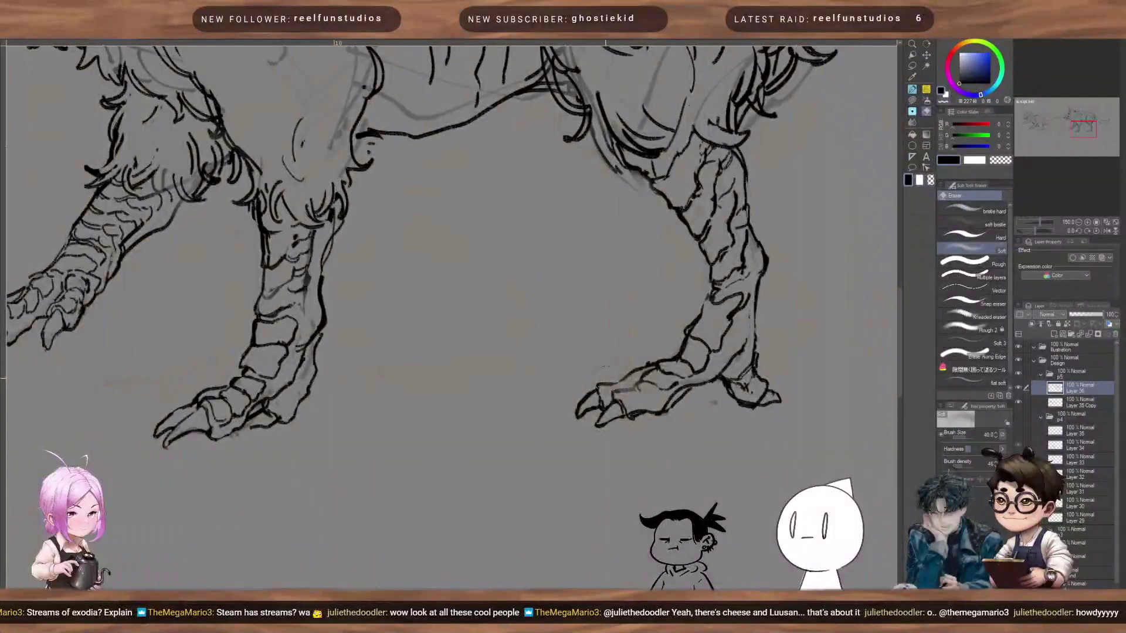
pyautogui.press('p')
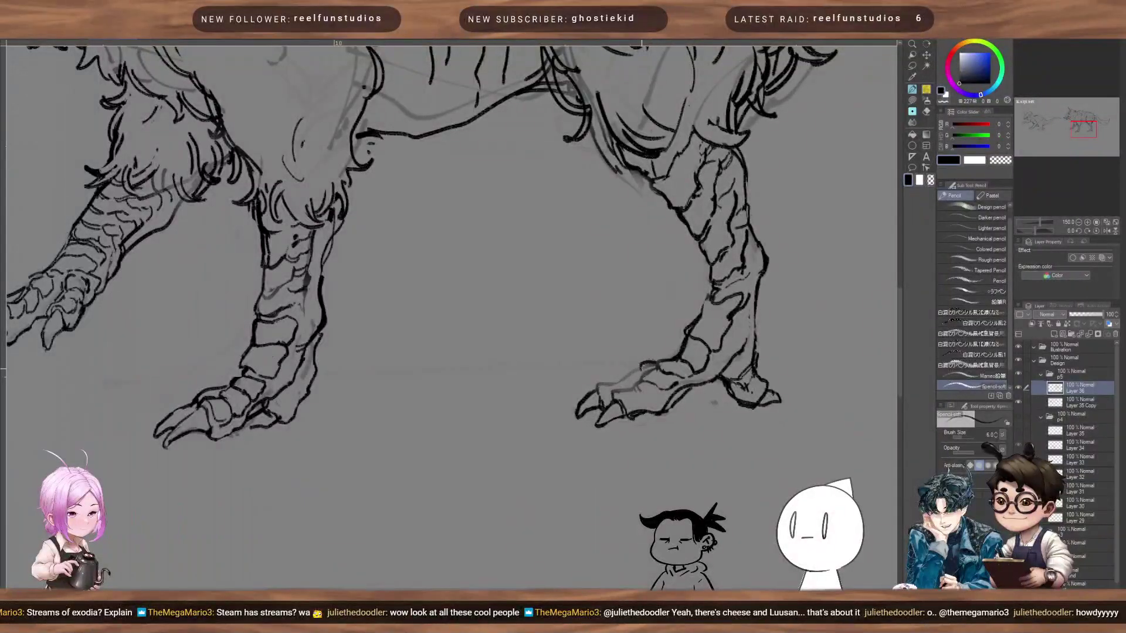
pyautogui.press('[')
pyautogui.press('[')
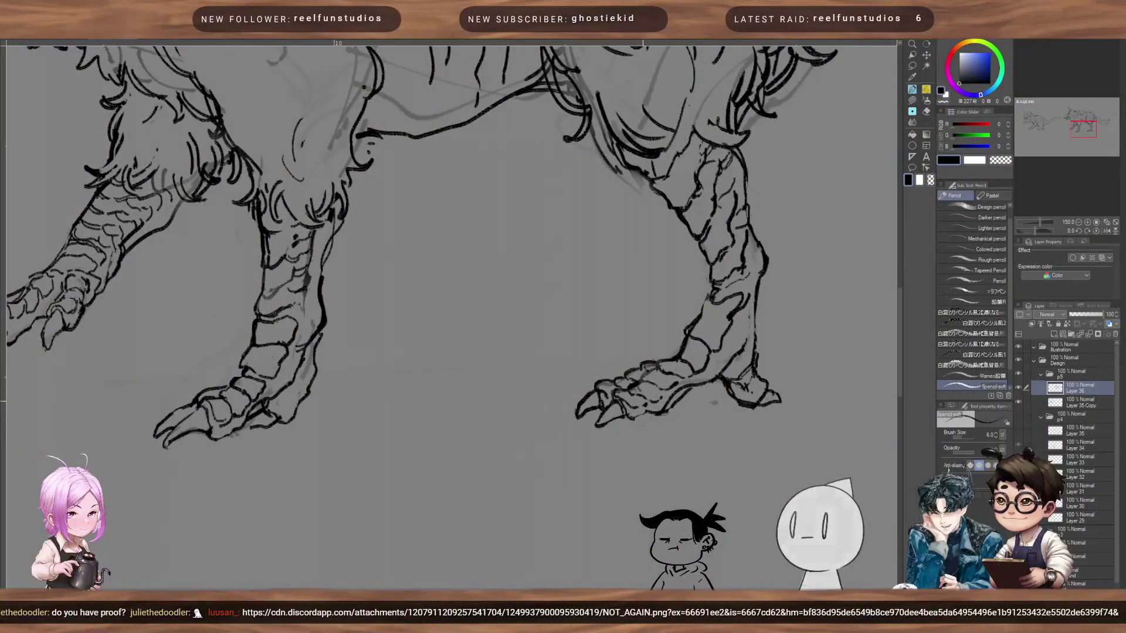
# Step: Clean up leftover sketch lines around the hind thigh and belly using the transparent colour at brush size 20
pyautogui.moveTo(703, 389)
pyautogui.mouseDown()
pyautogui.moveTo(639, 414)
pyautogui.moveTo(624, 451)
pyautogui.mouseUp()
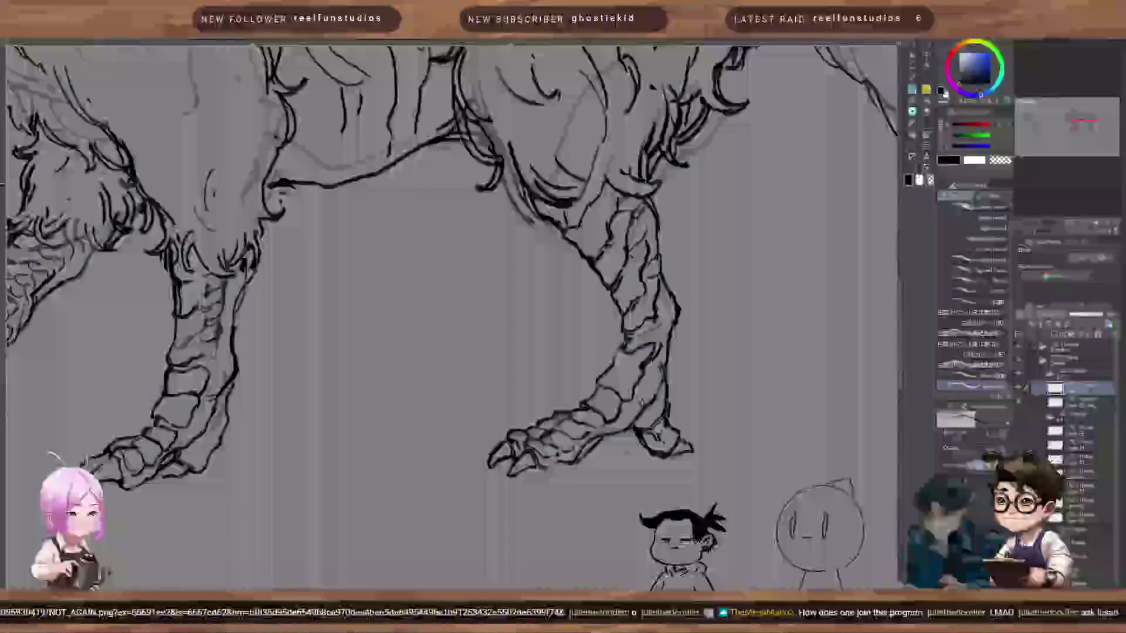
pyautogui.moveTo(484, 107); pyautogui.dragTo(537, 197)
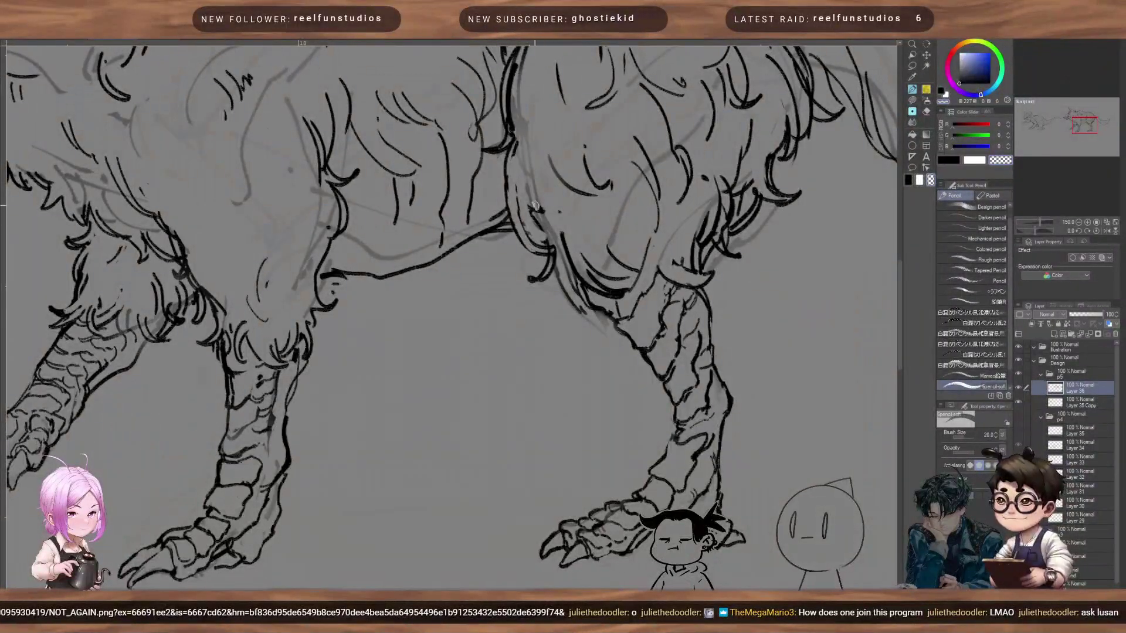
pyautogui.press(']')
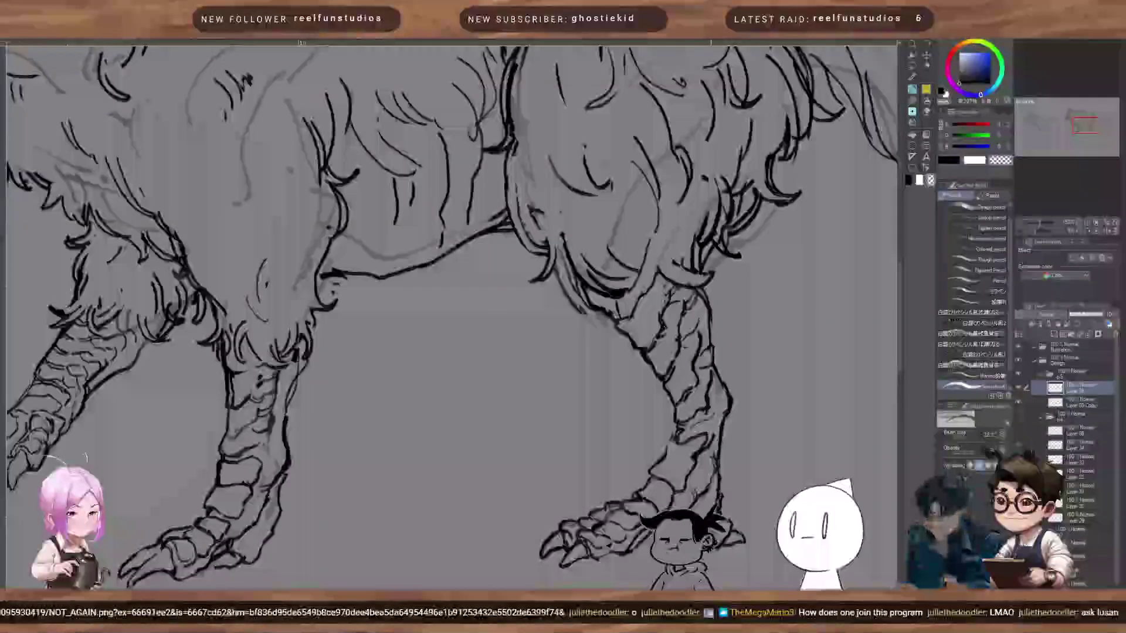
pyautogui.moveTo(445, 281); pyautogui.dragTo(475, 365)
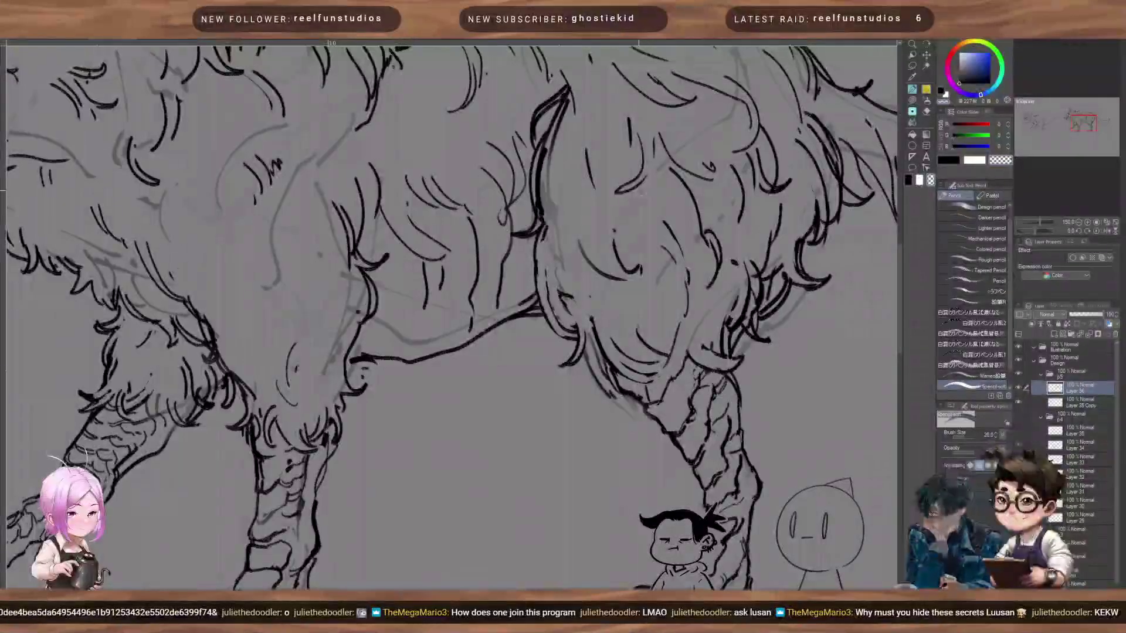
pyautogui.moveTo(558, 206); pyautogui.dragTo(622, 293)
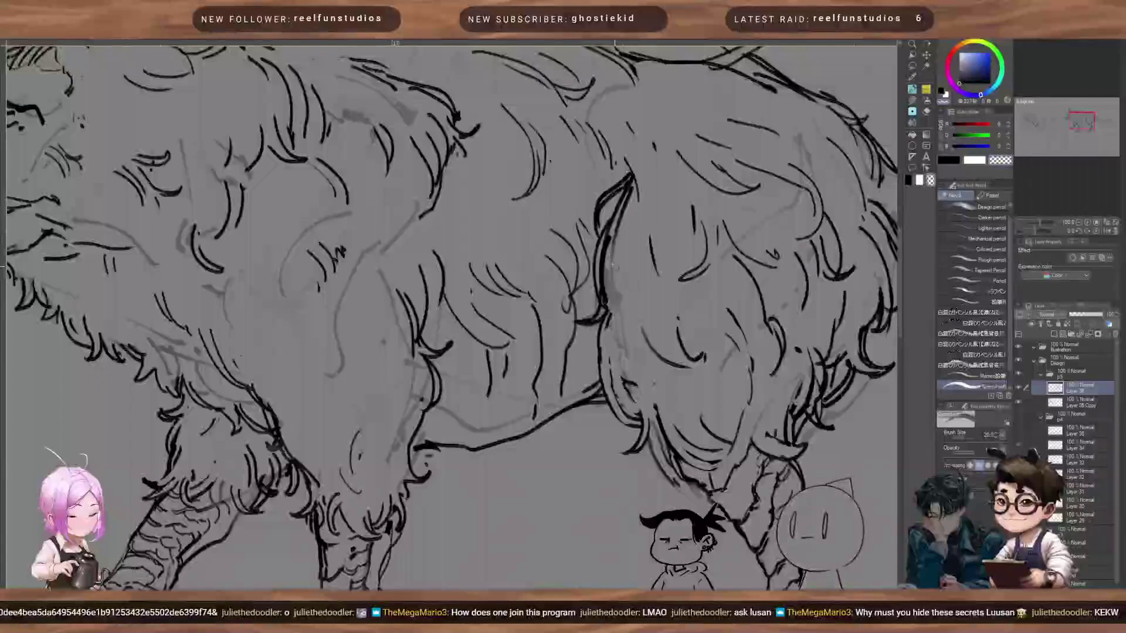
# Step: Refine the front edge of the hind thigh with the transparent colour, using a much smaller brush
pyautogui.press('[')
pyautogui.press('[')
pyautogui.press('[')
pyautogui.press('[')
pyautogui.press('[')
pyautogui.press('[')
pyautogui.press('[')
pyautogui.press('[')
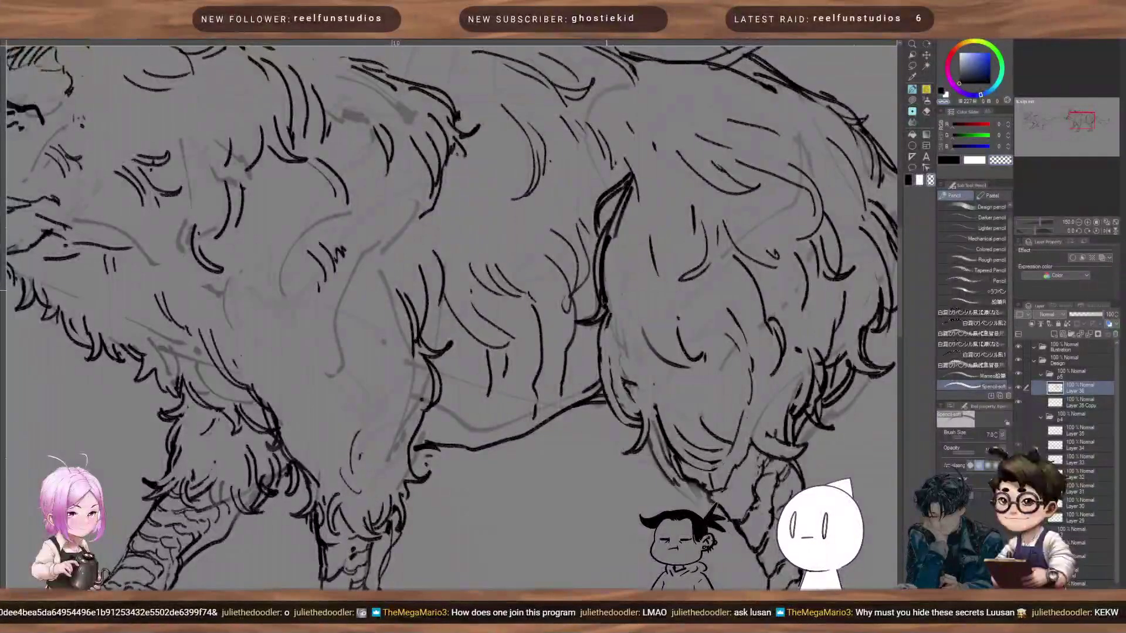
pyautogui.moveTo(599, 311); pyautogui.dragTo(603, 294)
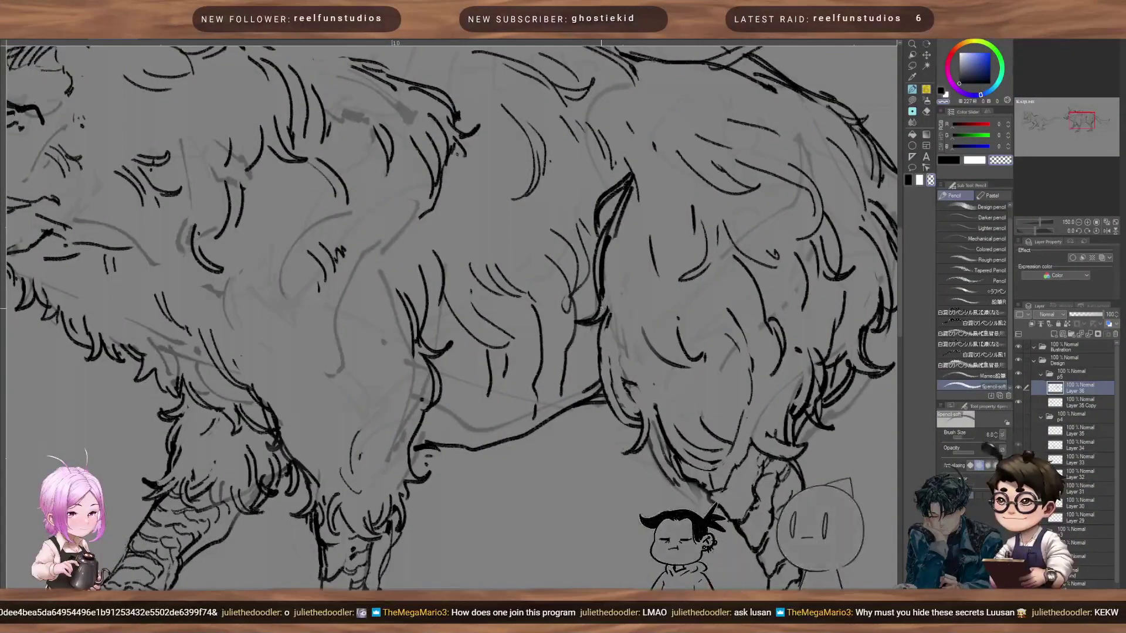
pyautogui.press(']')
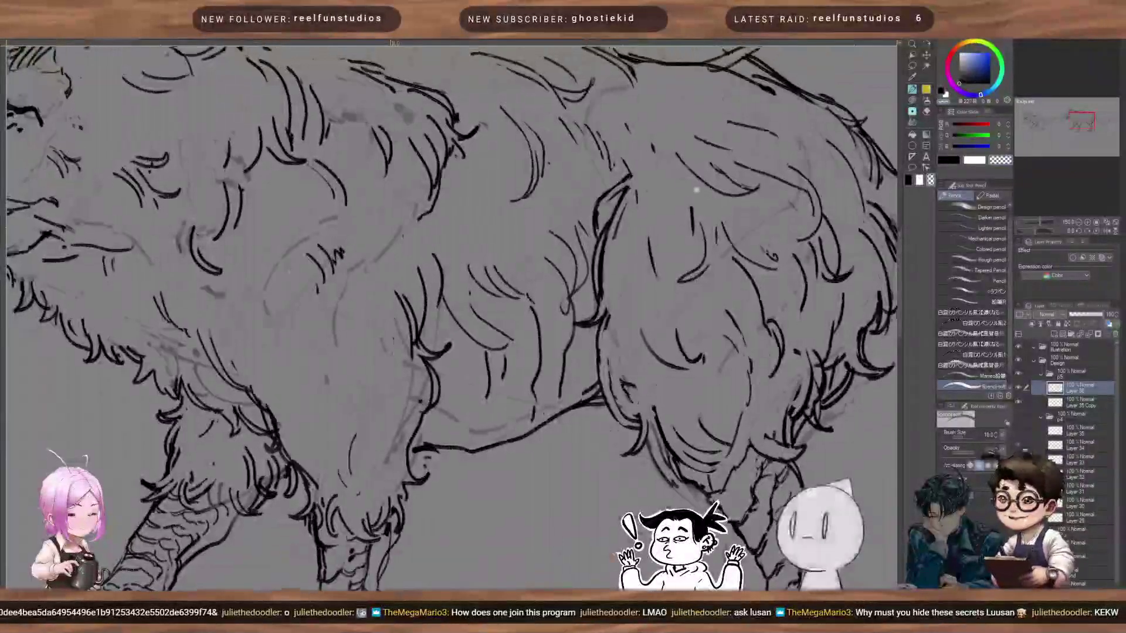
# Step: Erase the grey sketch strokes inside the tail base and part of its upper outline with a brush enlarged to 40
pyautogui.moveTo(706, 65)
pyautogui.mouseDown()
pyautogui.moveTo(590, 254)
pyautogui.moveTo(655, 352)
pyautogui.moveTo(586, 283)
pyautogui.moveTo(654, 306)
pyautogui.moveTo(583, 265)
pyautogui.moveTo(509, 128)
pyautogui.mouseUp()
pyautogui.press('c')
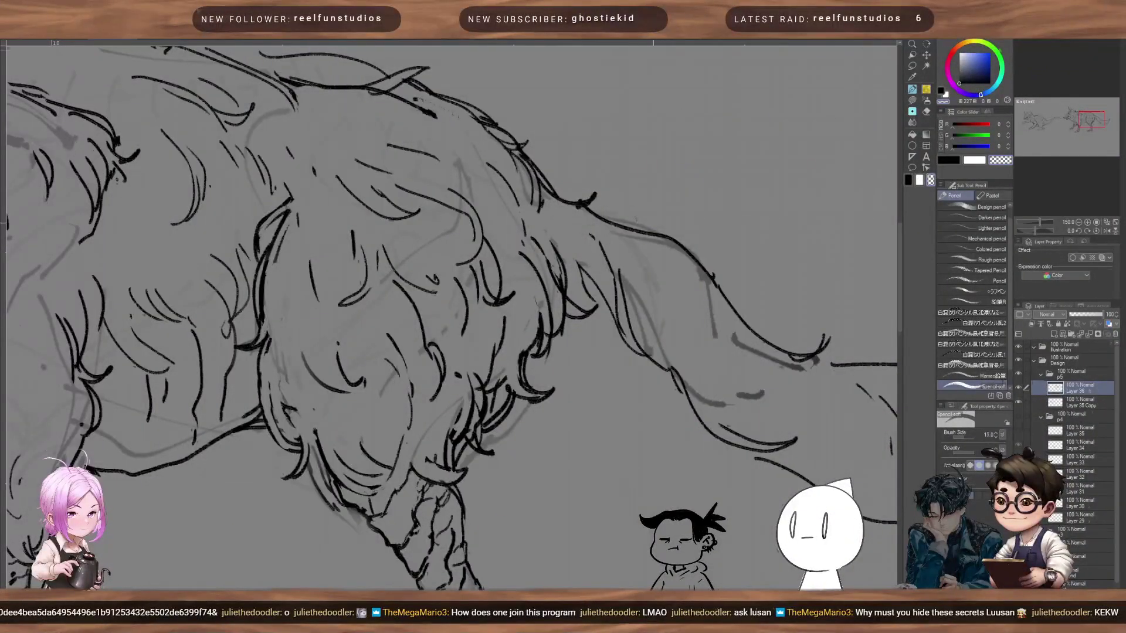
pyautogui.moveTo(823, 336); pyautogui.dragTo(598, 306)
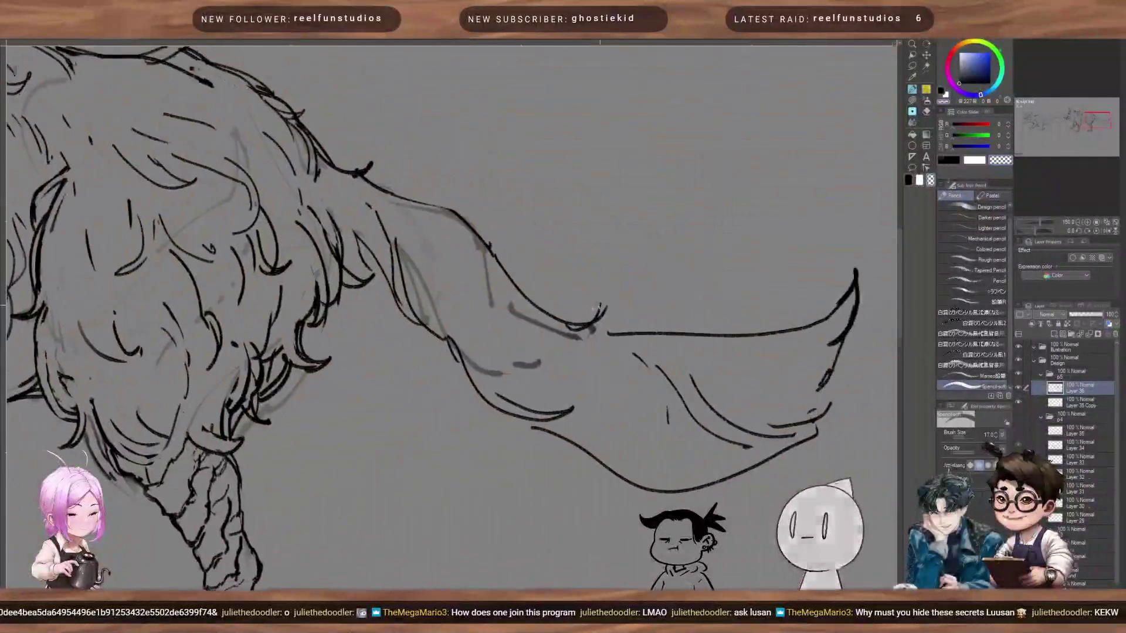
pyautogui.press(']')
pyautogui.press(']')
pyautogui.press(']')
pyautogui.press(']')
pyautogui.moveTo(482, 255); pyautogui.dragTo(492, 298)
pyautogui.moveTo(513, 299); pyautogui.dragTo(585, 338)
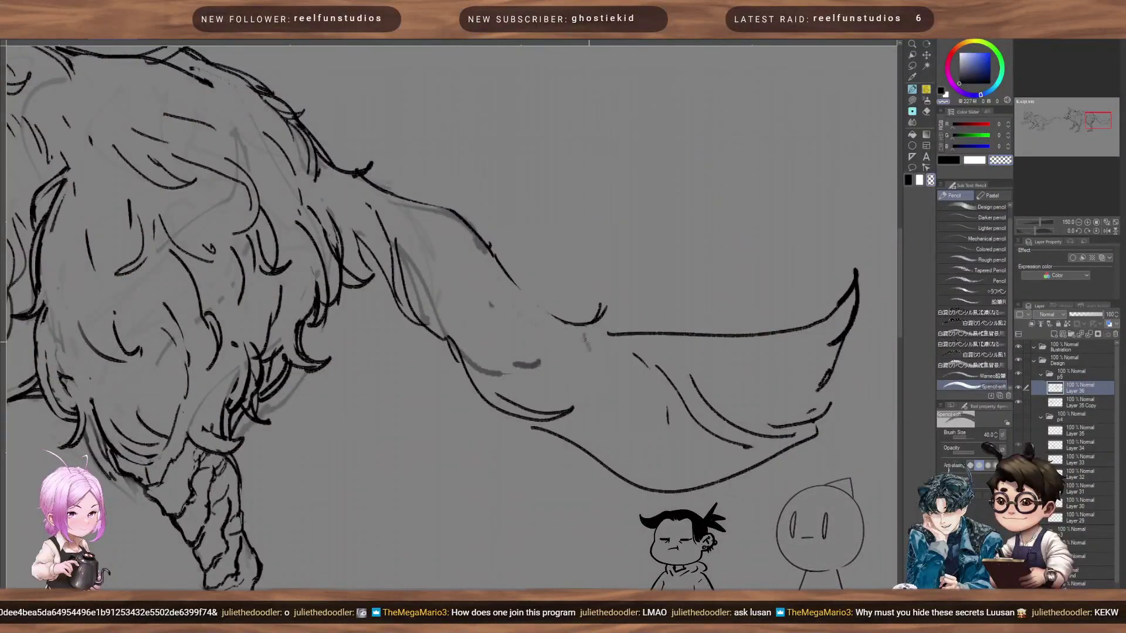
pyautogui.press(']')
pyautogui.moveTo(464, 343)
pyautogui.mouseDown()
pyautogui.moveTo(472, 362)
pyautogui.moveTo(537, 364)
pyautogui.moveTo(566, 403)
pyautogui.mouseUp()
# Step: Draw thin curved fur strands flowing down the length of the tail base in black
pyautogui.press('c')
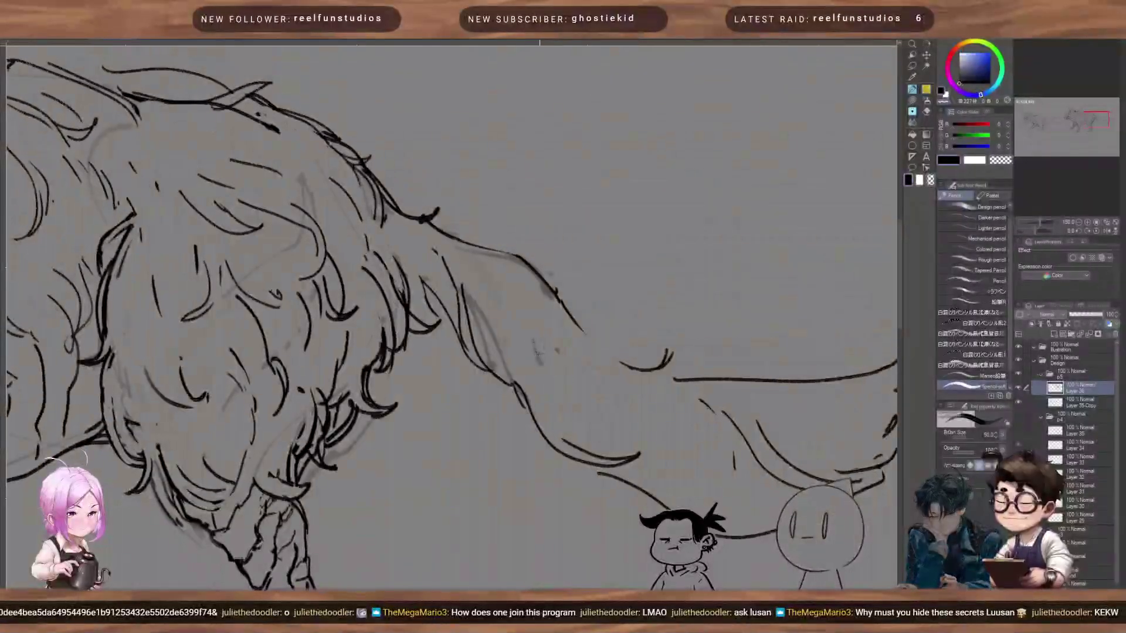
pyautogui.press('p')
pyautogui.moveTo(545, 340); pyautogui.dragTo(555, 440)
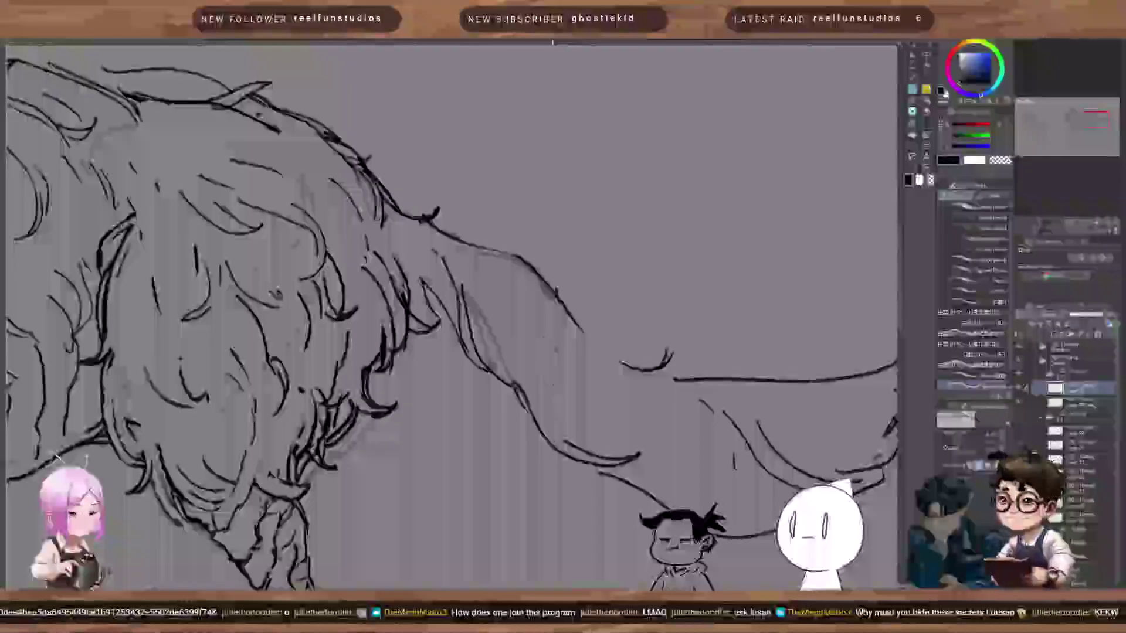
pyautogui.moveTo(555, 338); pyautogui.dragTo(572, 408)
pyautogui.moveTo(572, 362); pyautogui.dragTo(600, 459)
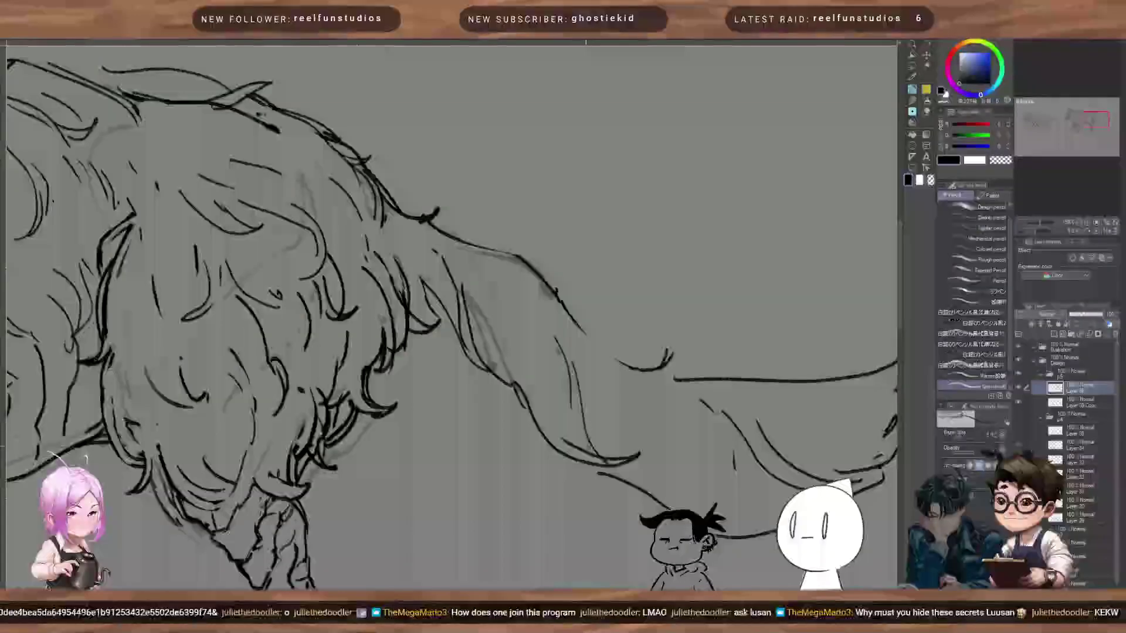
pyautogui.moveTo(523, 320); pyautogui.dragTo(539, 399)
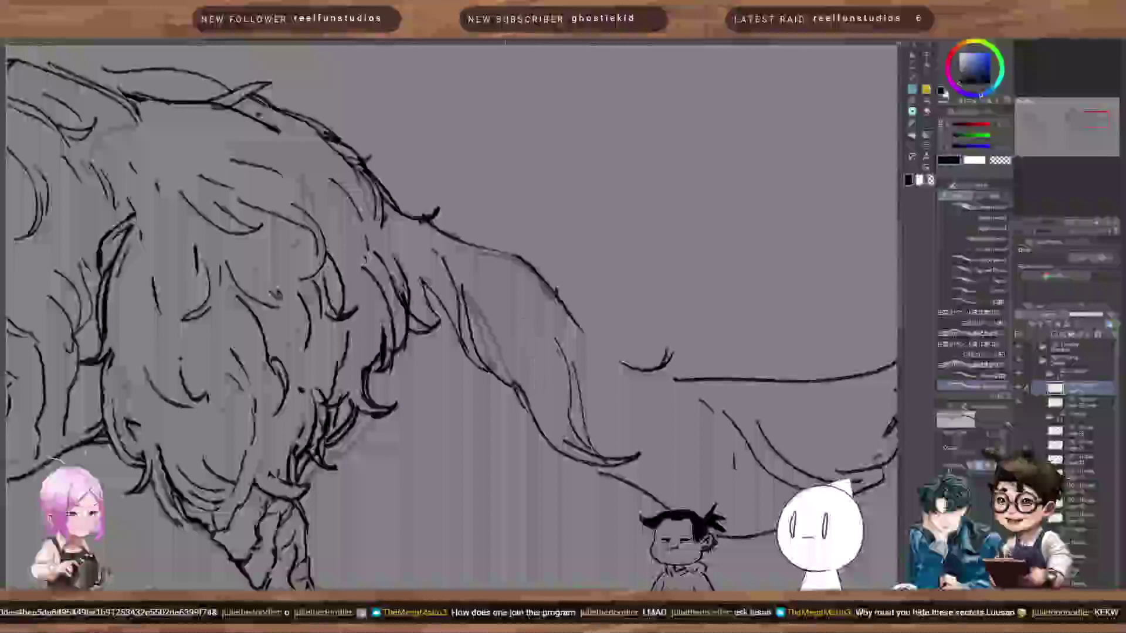
pyautogui.moveTo(501, 315); pyautogui.dragTo(528, 400)
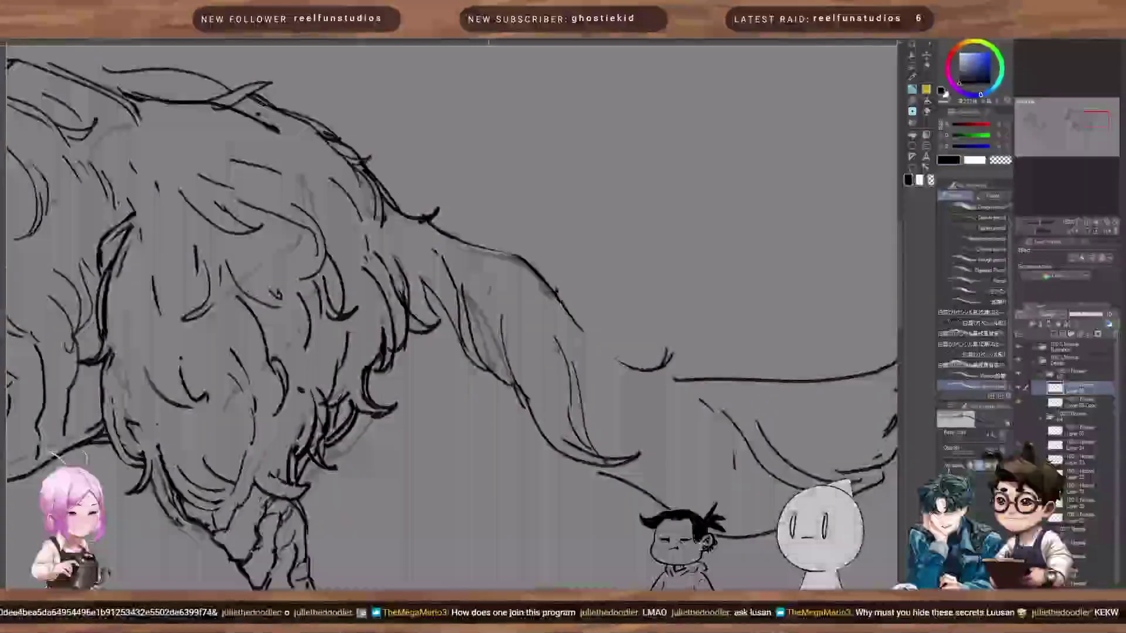
pyautogui.moveTo(490, 288); pyautogui.dragTo(504, 365)
pyautogui.moveTo(498, 295); pyautogui.dragTo(503, 346)
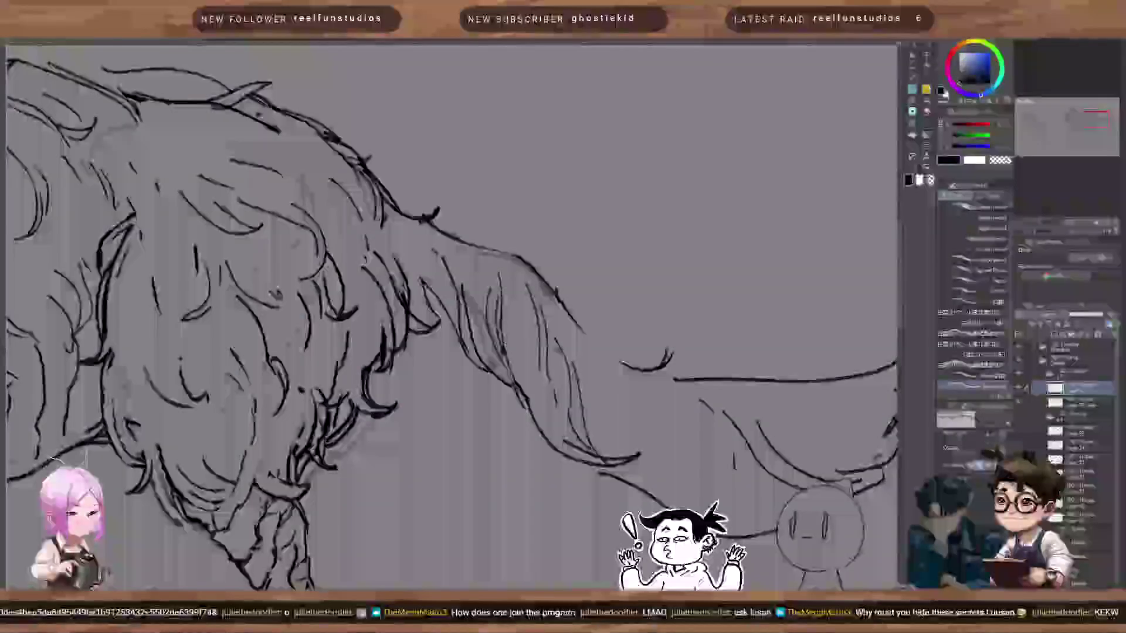
pyautogui.moveTo(534, 317)
pyautogui.mouseDown()
pyautogui.moveTo(553, 416)
pyautogui.moveTo(493, 278)
pyautogui.moveTo(540, 314)
pyautogui.moveTo(490, 344)
pyautogui.moveTo(551, 389)
pyautogui.mouseUp()
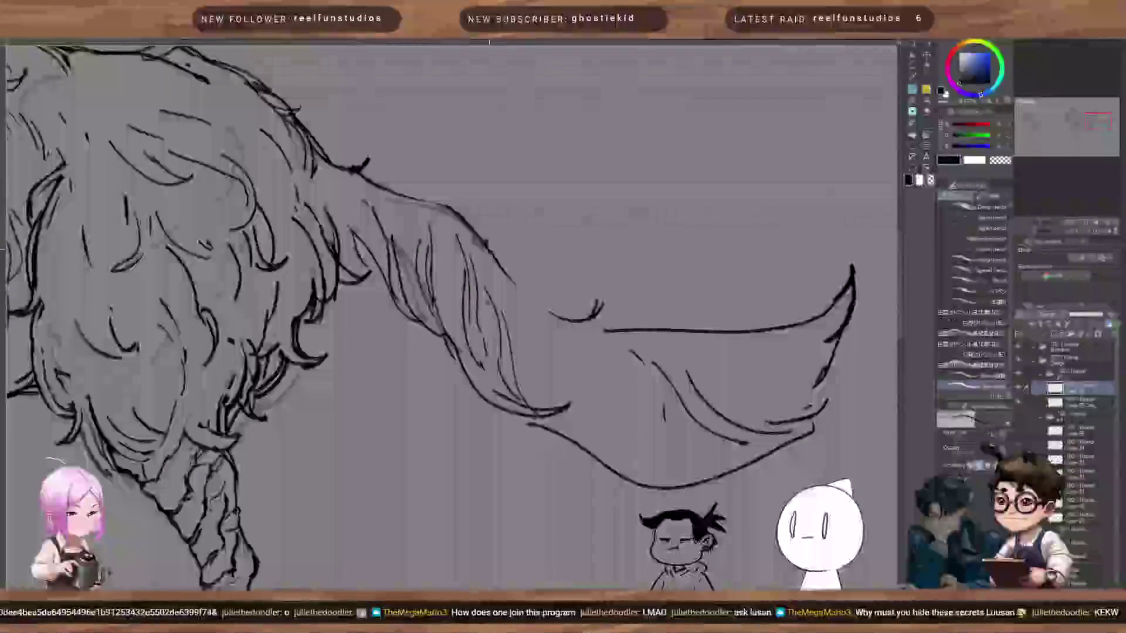
pyautogui.moveTo(487, 246); pyautogui.dragTo(575, 314)
pyautogui.hotkey('ctrl', 'z')
pyautogui.press(']')
pyautogui.press(']')
pyautogui.moveTo(486, 247); pyautogui.dragTo(576, 313)
pyautogui.hotkey('ctrl', 'z')
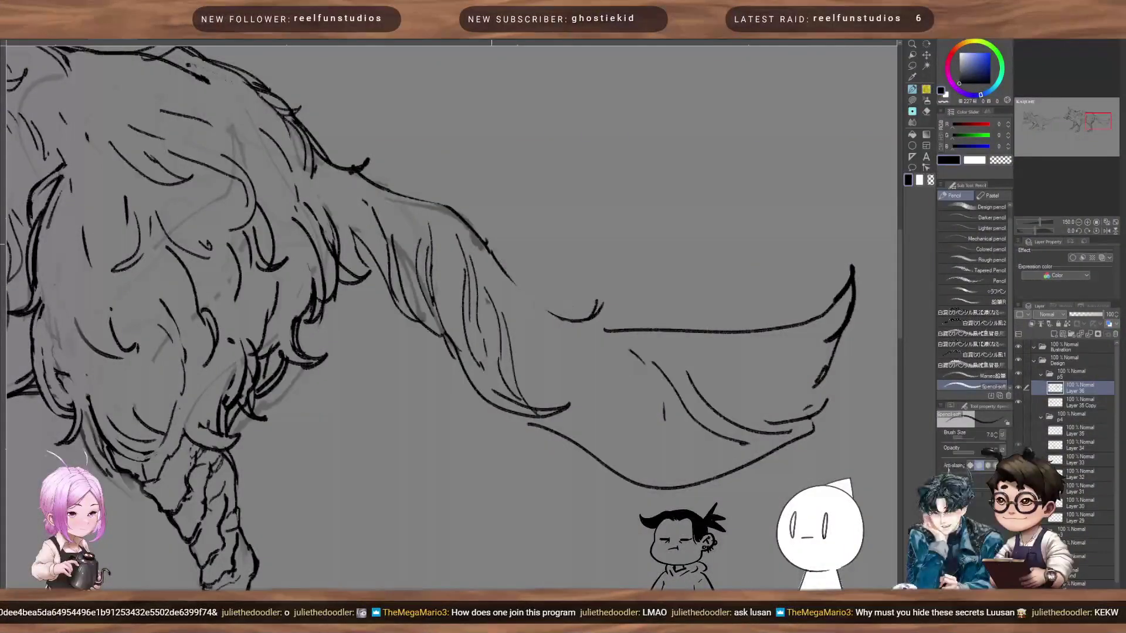
# Step: Redraw the tail base's upper outline down to the small fur tuft, and undo the extra strokes tried along it
pyautogui.moveTo(482, 237); pyautogui.dragTo(597, 318)
pyautogui.moveTo(517, 266); pyautogui.dragTo(593, 341)
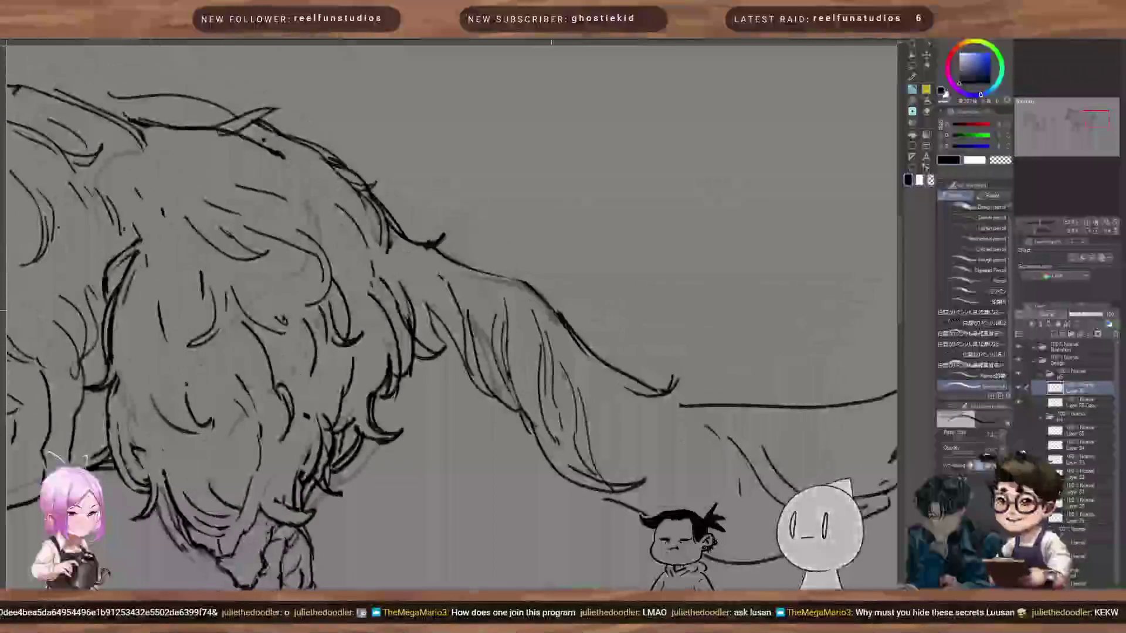
pyautogui.moveTo(539, 301); pyautogui.dragTo(622, 371)
pyautogui.hotkey('ctrl', 'z')
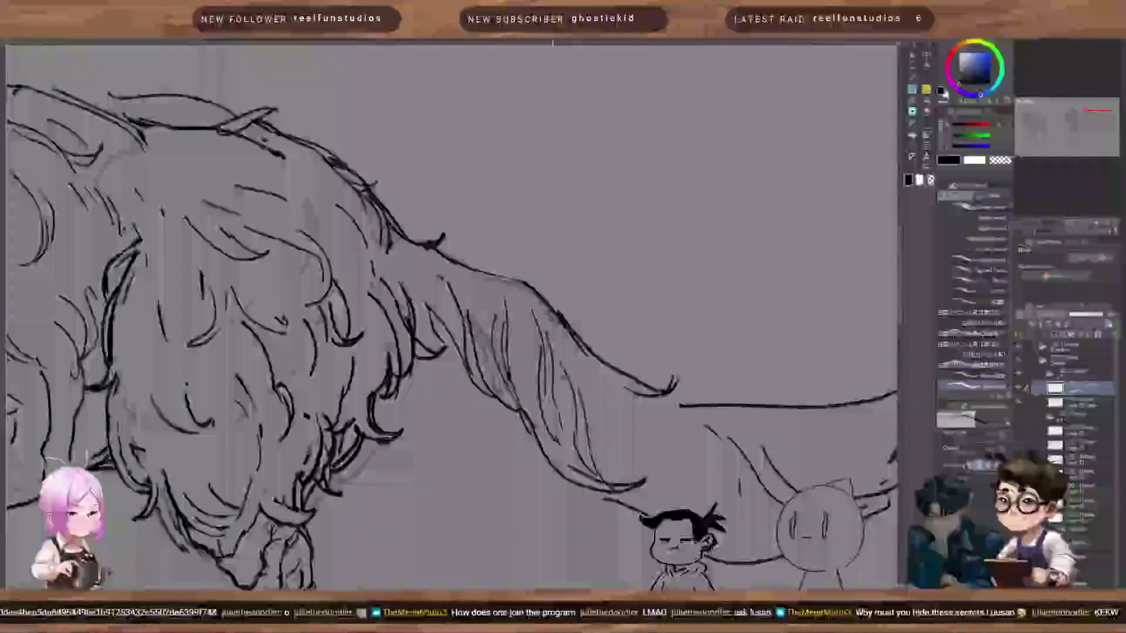
pyautogui.hotkey('ctrl', 'z')
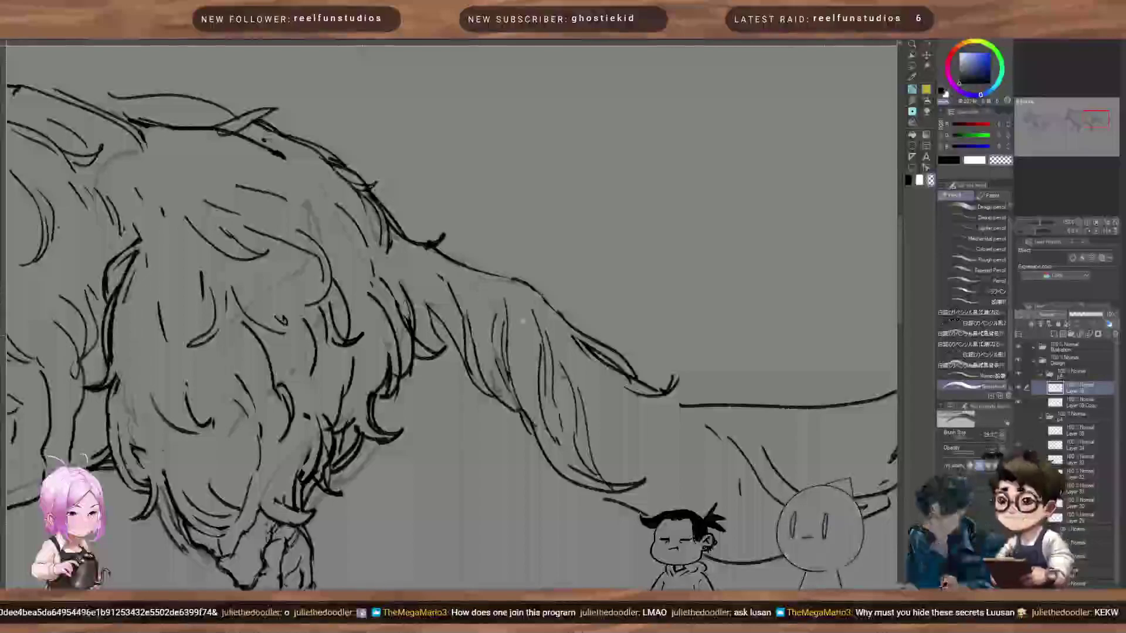
# Step: Clean up the tail's lower fur tuft and connect it to the lower outline of the tail end
pyautogui.moveTo(650, 432); pyautogui.dragTo(449, 274)
pyautogui.moveTo(389, 343); pyautogui.dragTo(432, 347)
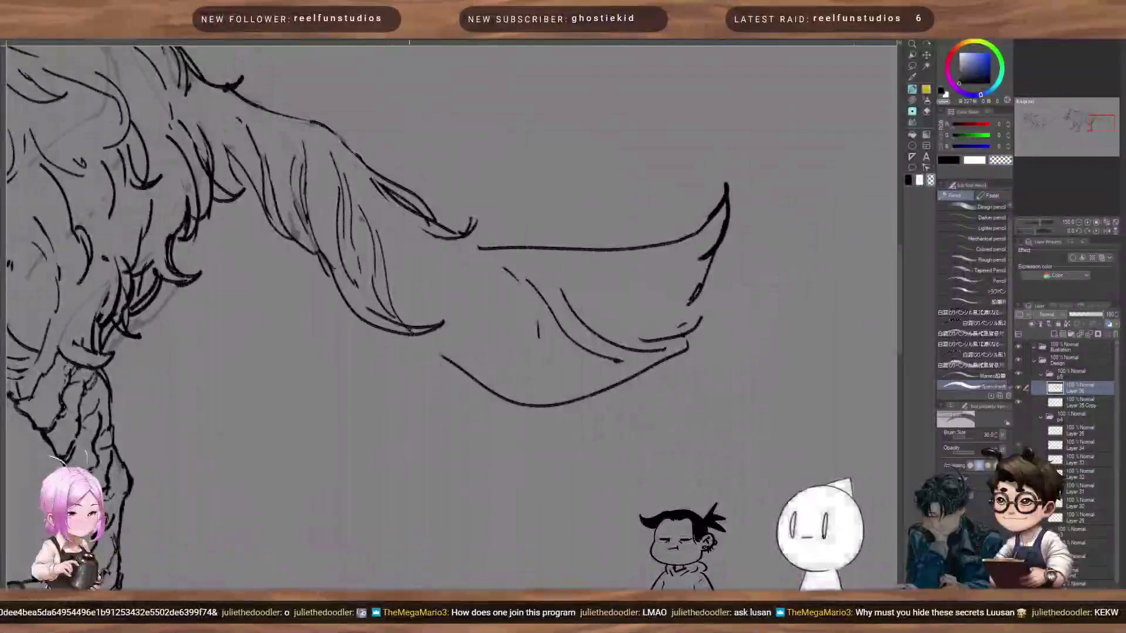
pyautogui.press('c')
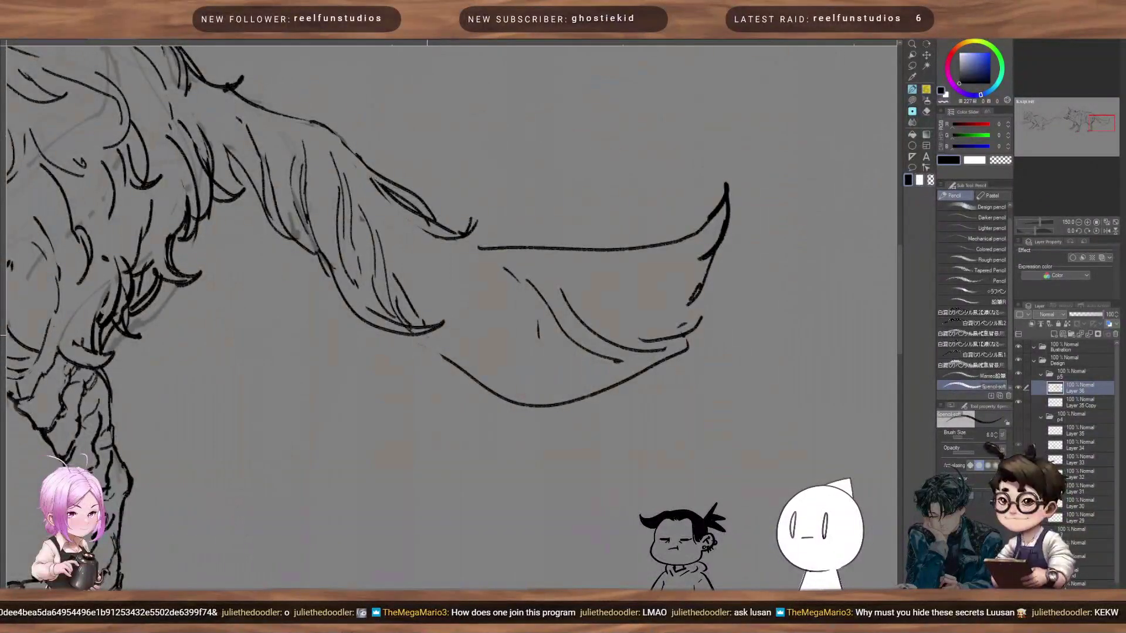
pyautogui.moveTo(426, 334); pyautogui.dragTo(482, 384)
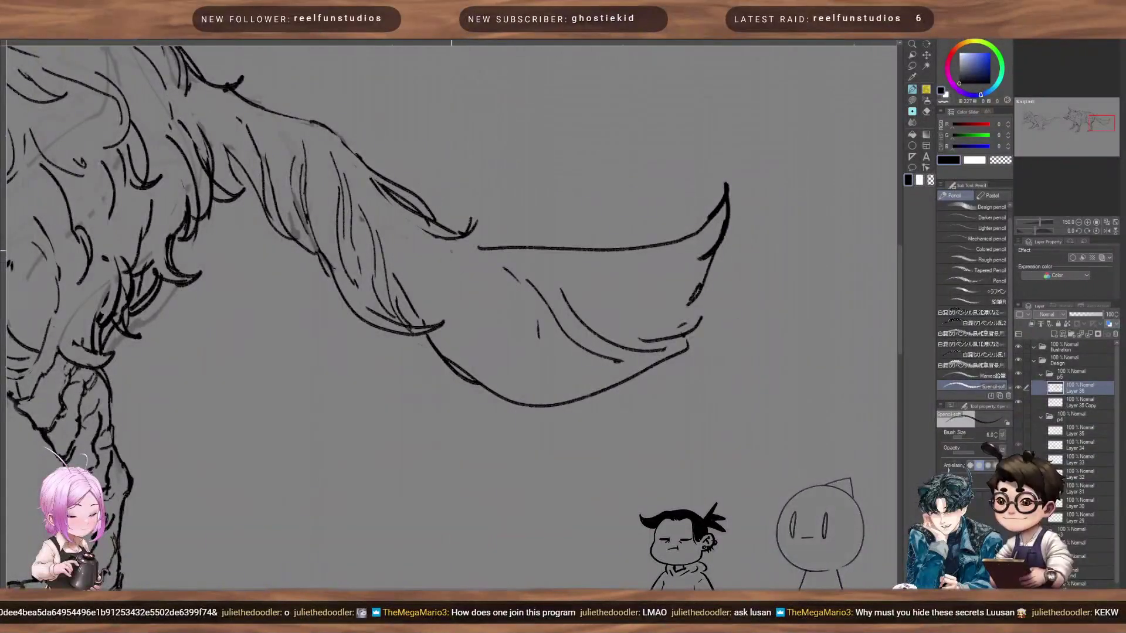
# Step: Draw long thin fur strands curving from the upper tuft down through the near part of the tail end
pyautogui.press('[')
pyautogui.press('[')
pyautogui.press('[')
pyautogui.moveTo(467, 254)
pyautogui.mouseDown()
pyautogui.moveTo(486, 286)
pyautogui.moveTo(484, 321)
pyautogui.moveTo(541, 384)
pyautogui.mouseUp()
pyautogui.press(']')
pyautogui.press(']')
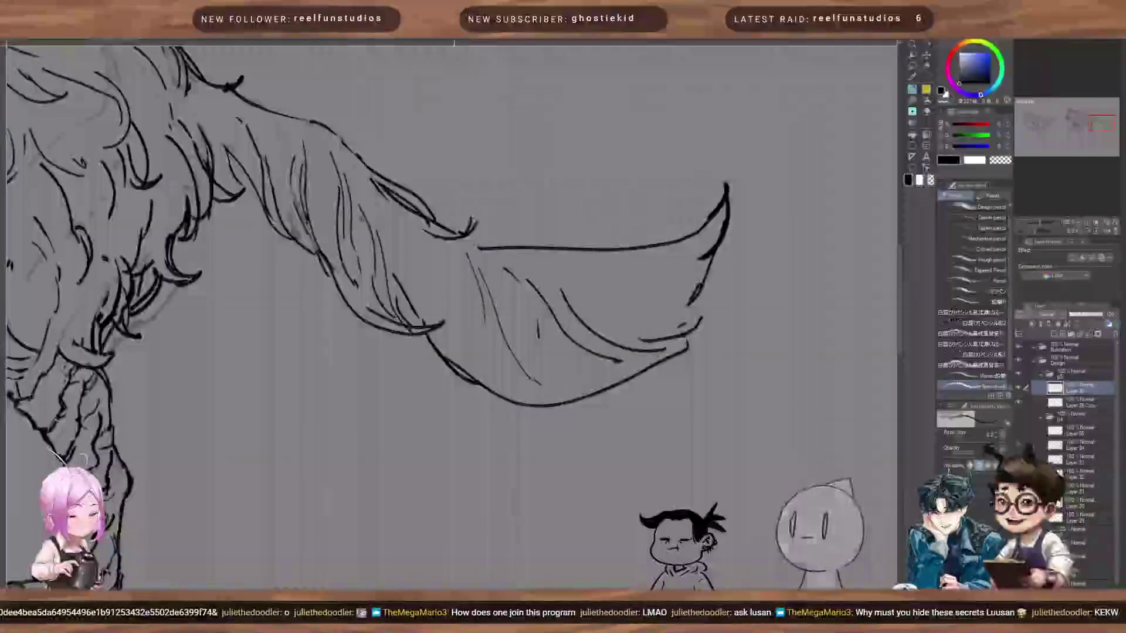
pyautogui.press('[')
pyautogui.press('[')
pyautogui.moveTo(451, 269)
pyautogui.mouseDown()
pyautogui.moveTo(476, 366)
pyautogui.moveTo(502, 399)
pyautogui.mouseUp()
pyautogui.moveTo(460, 295); pyautogui.dragTo(478, 372)
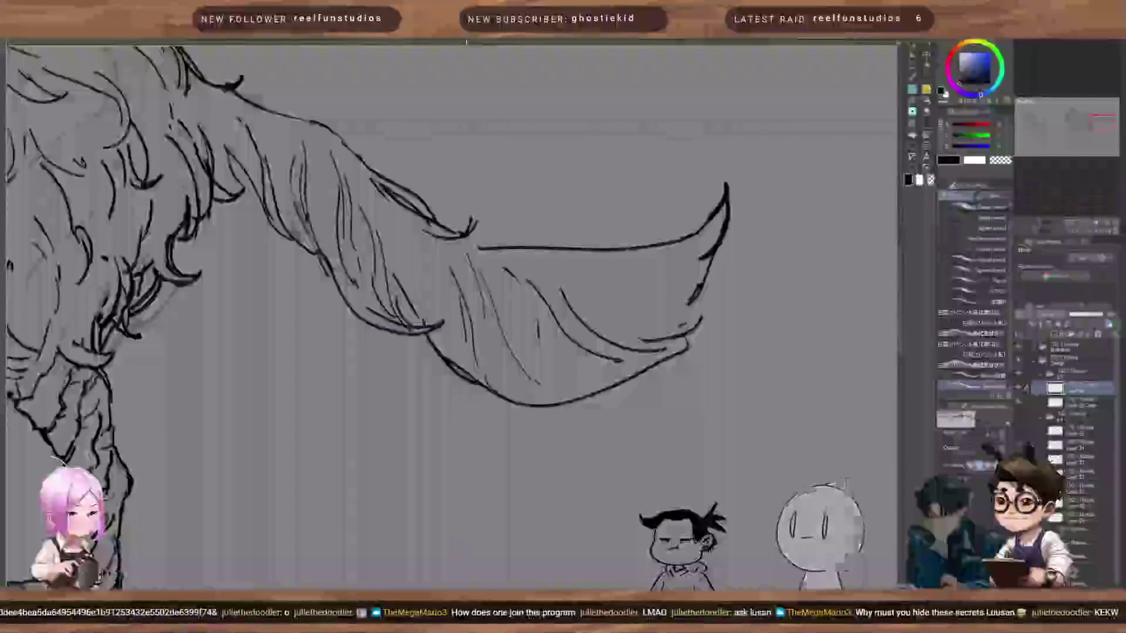
# Step: Add finer fur strands at the joint below the upper tuft and near the tail end's lower edge, using brush size 5
pyautogui.press(']')
pyautogui.press(']')
pyautogui.press('[')
pyautogui.press('[')
pyautogui.press('[')
pyautogui.moveTo(423, 243); pyautogui.dragTo(426, 273)
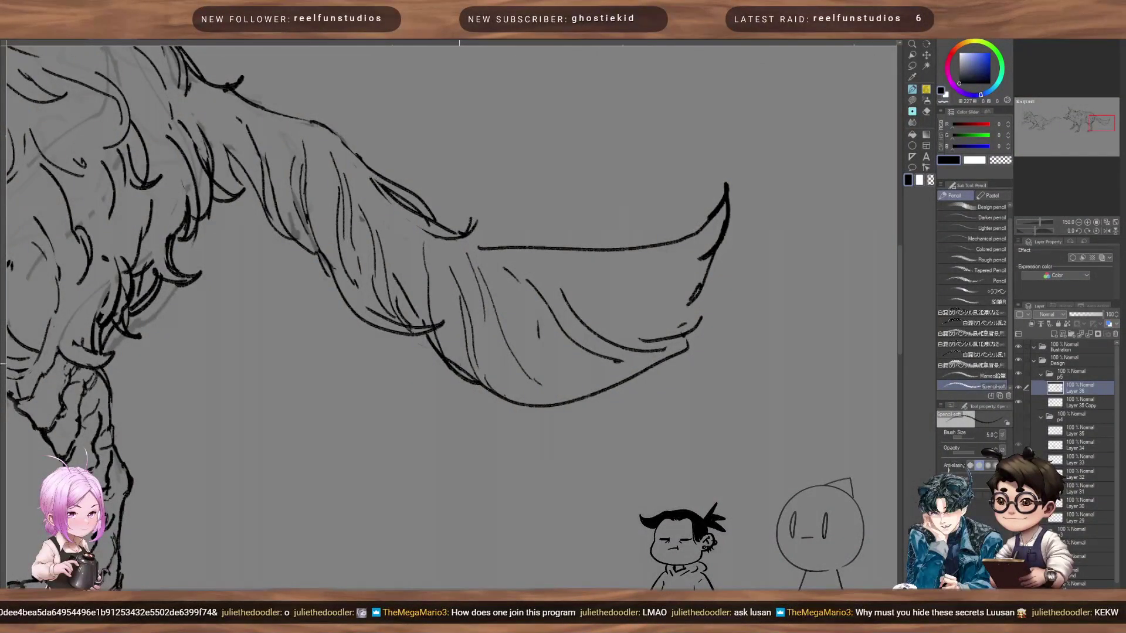
pyautogui.moveTo(450, 286); pyautogui.dragTo(470, 375)
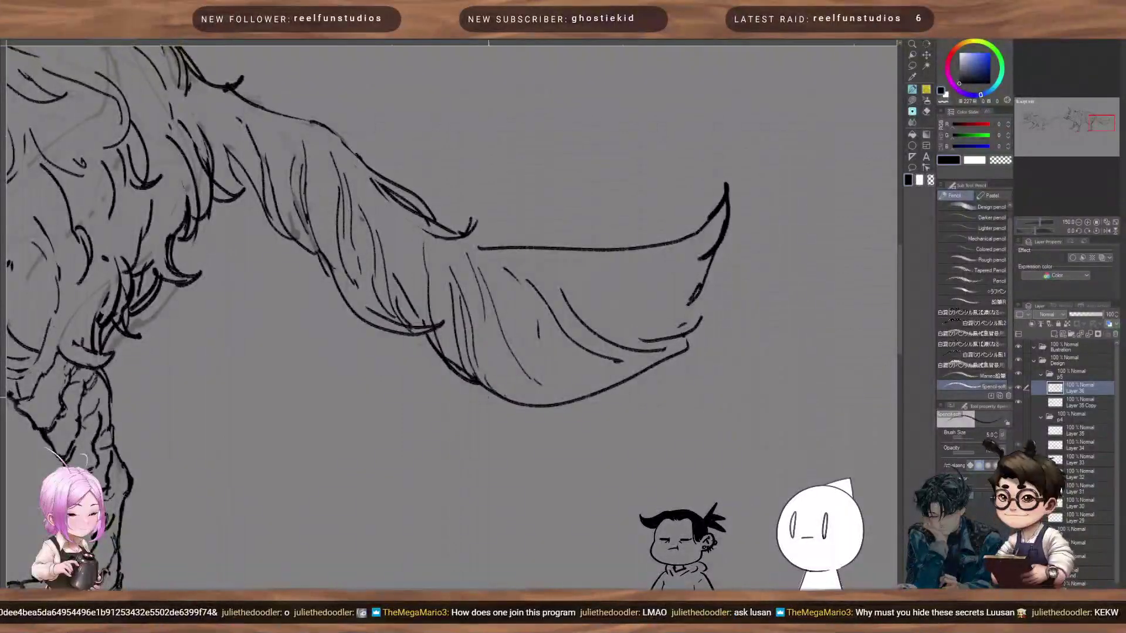
# Step: Erase the end of the lower tuft line where it meets the tail end's lower outline, using size 25
pyautogui.press(']')
pyautogui.press(']')
pyautogui.press(']')
pyautogui.press(']')
pyautogui.press(']')
pyautogui.press(']')
pyautogui.press(']')
pyautogui.press(']')
pyautogui.press(']')
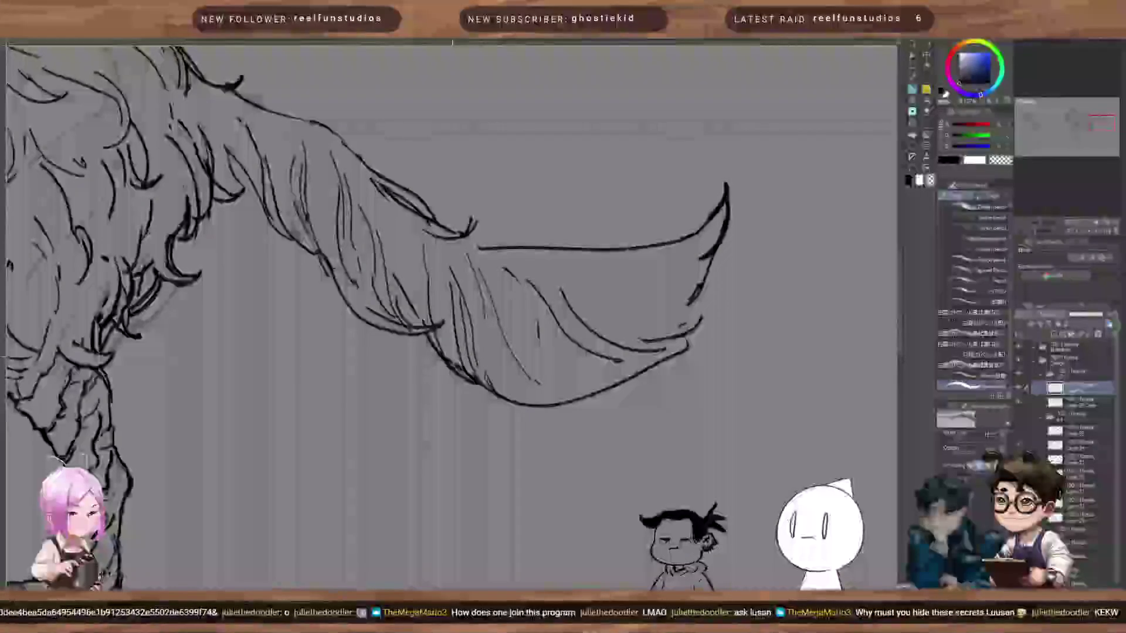
pyautogui.moveTo(455, 372); pyautogui.dragTo(469, 384)
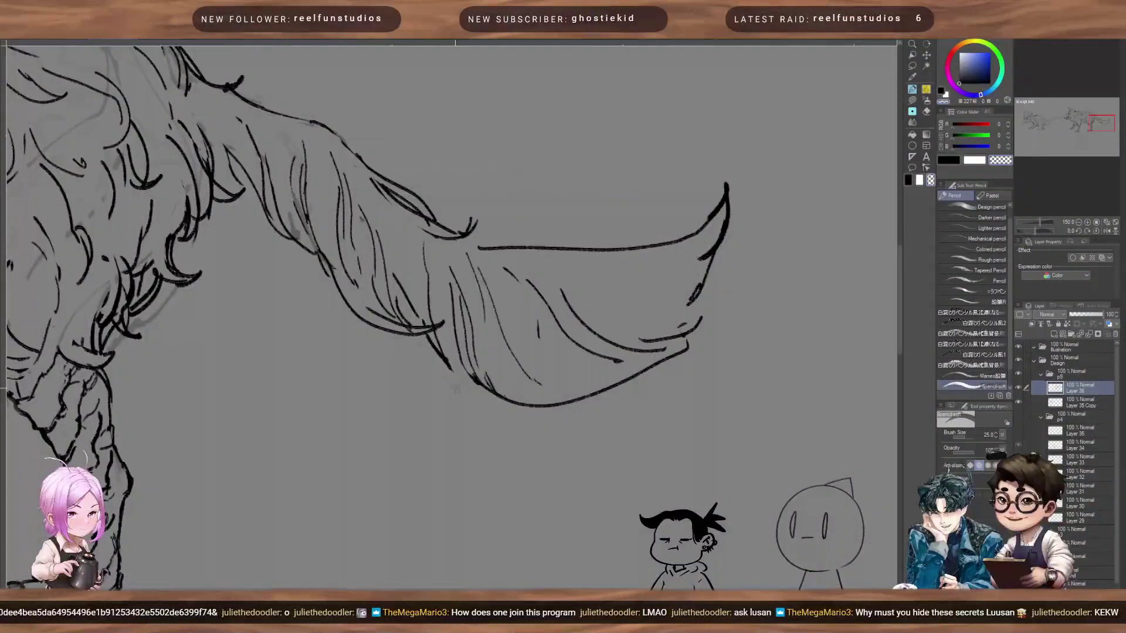
# Step: Redraw the lower tuft line with a smaller brush as a pointed tip overlapping the start of the tail end's lower outline
pyautogui.press('[')
pyautogui.press('[')
pyautogui.press('[')
pyautogui.press('[')
pyautogui.press('[')
pyautogui.press('[')
pyautogui.press('[')
pyautogui.moveTo(443, 359); pyautogui.dragTo(488, 398)
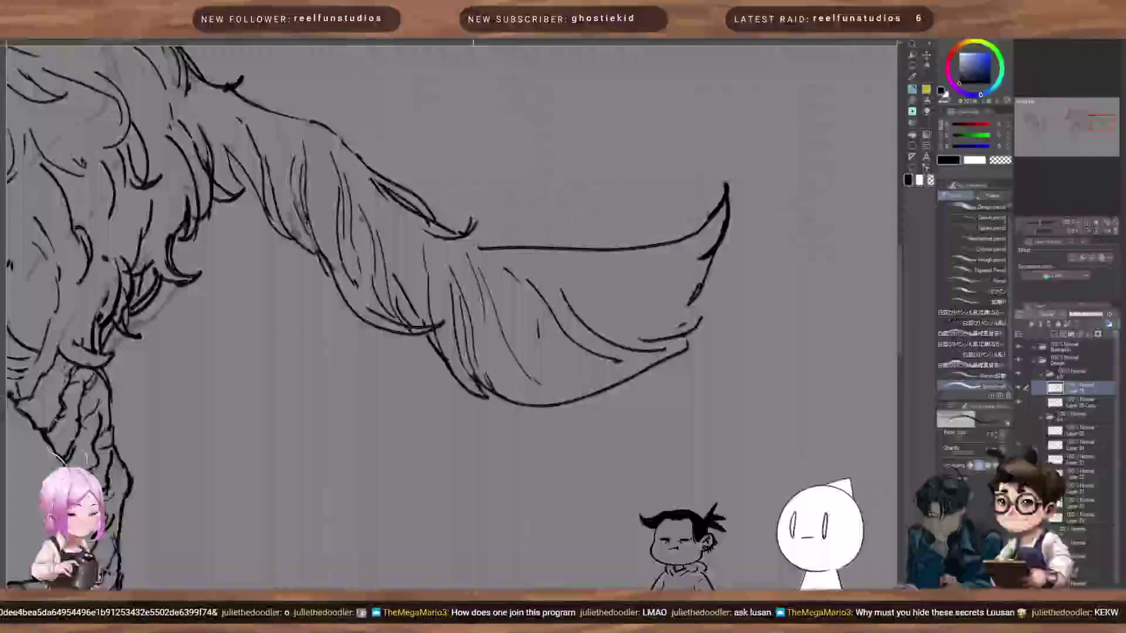
# Step: Add a small pointed fur tuft midway along the tail end's lower outline and erase the smooth outline just beyond it
pyautogui.moveTo(523, 365)
pyautogui.mouseDown()
pyautogui.moveTo(509, 380)
pyautogui.moveTo(454, 388)
pyautogui.moveTo(536, 423)
pyautogui.mouseUp()
pyautogui.press(']')
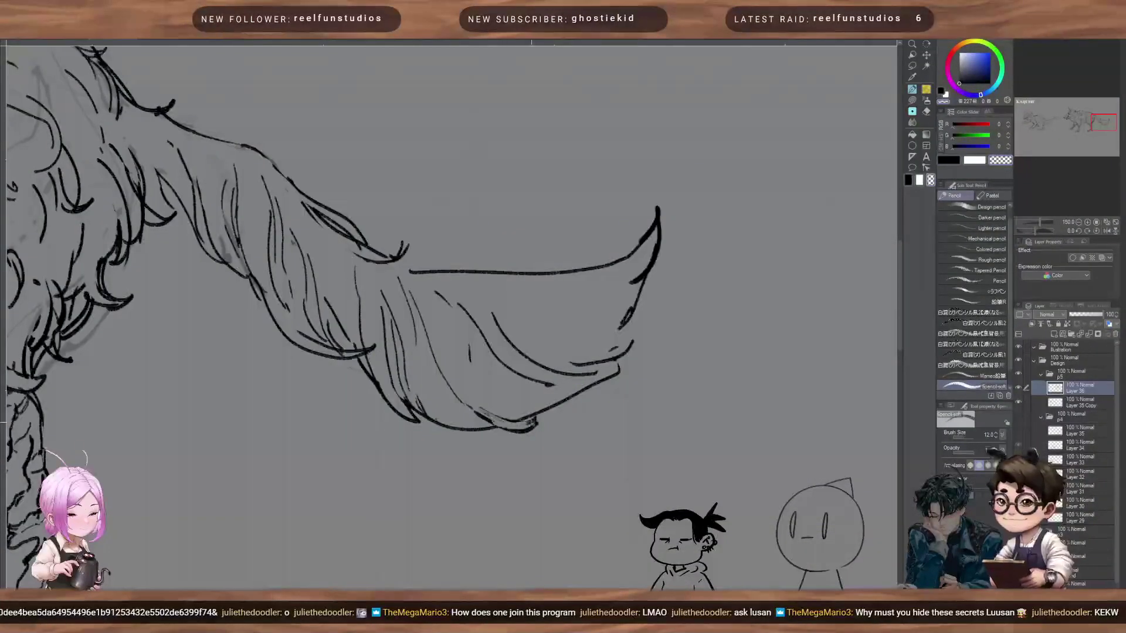
pyautogui.press(']')
pyautogui.press(']')
pyautogui.press(']')
pyautogui.press(']')
pyautogui.press(']')
pyautogui.moveTo(516, 417)
pyautogui.mouseDown()
pyautogui.moveTo(556, 407)
pyautogui.moveTo(593, 417)
pyautogui.mouseUp()
# Step: Draw a second hooked fur tuft farther along the tail end's lower edge, undoing the unsatisfactory strokes
pyautogui.press('c')
pyautogui.press('[')
pyautogui.press('[')
pyautogui.press('[')
pyautogui.press('[')
pyautogui.press('[')
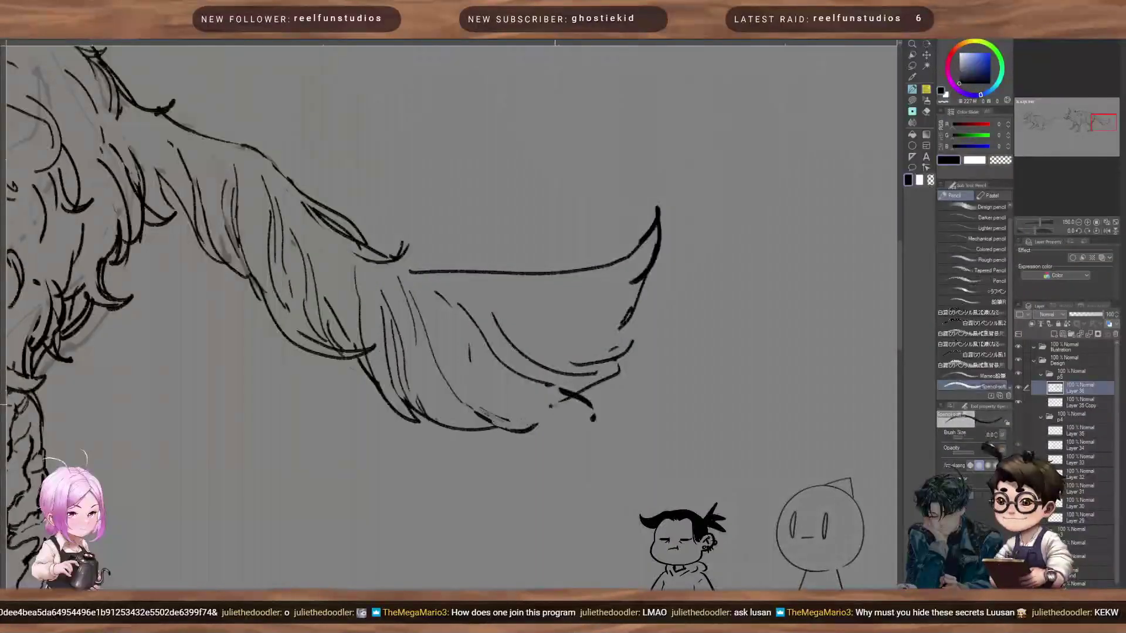
pyautogui.hotkey('ctrl', 'z')
pyautogui.moveTo(507, 388); pyautogui.dragTo(593, 420)
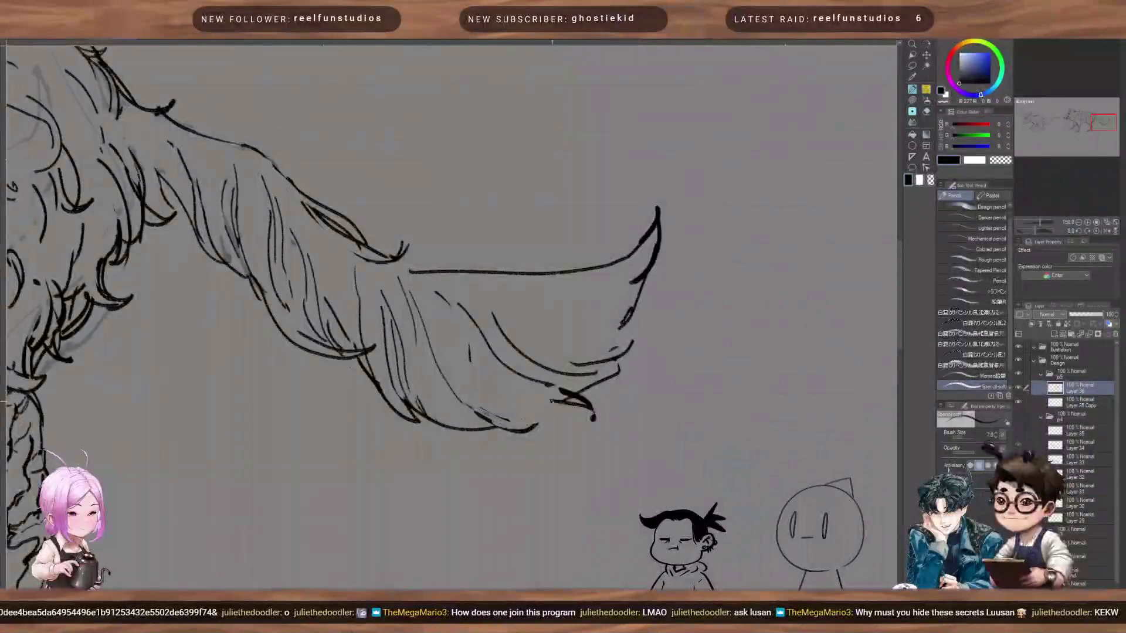
pyautogui.hotkey('ctrl', 'z')
# Step: Draw fine curved fur strands through the tail end into the hooked tuft and close the gap between the two lower tufts
pyautogui.moveTo(471, 349)
pyautogui.mouseDown()
pyautogui.moveTo(550, 401)
pyautogui.moveTo(514, 387)
pyautogui.mouseUp()
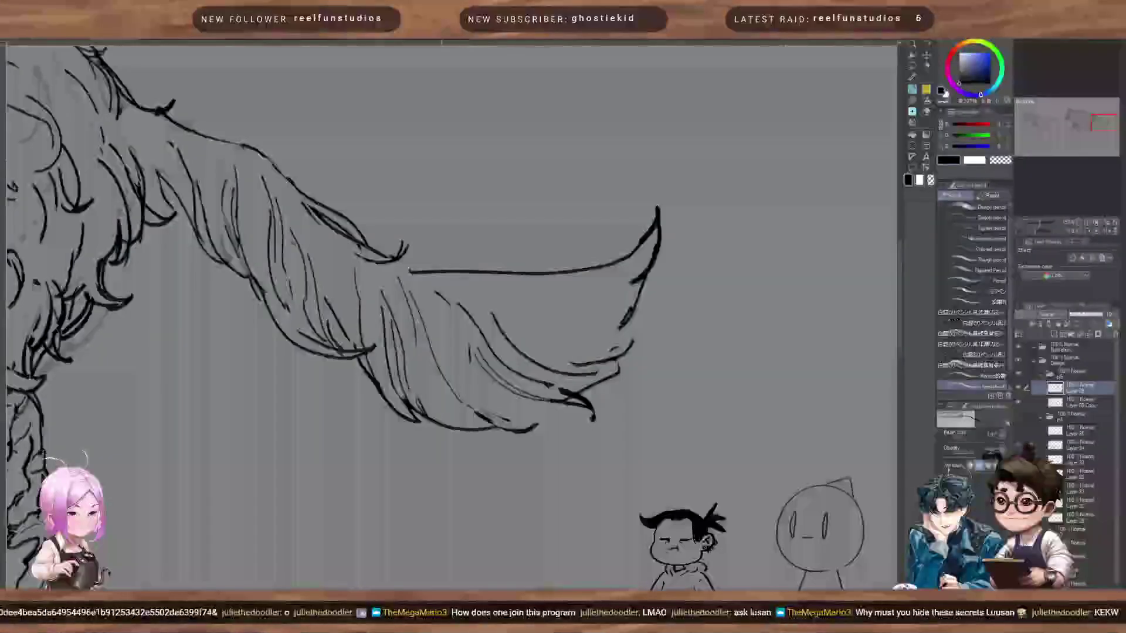
pyautogui.moveTo(450, 331); pyautogui.dragTo(536, 415)
pyautogui.moveTo(487, 385); pyautogui.dragTo(564, 411)
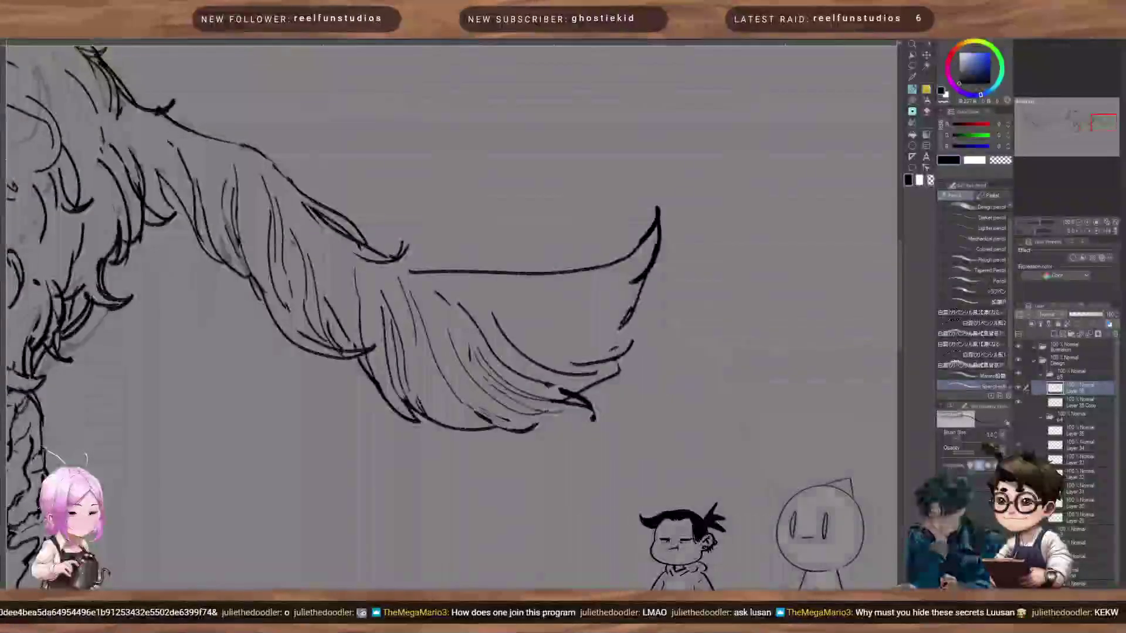
pyautogui.press(']')
pyautogui.press(']')
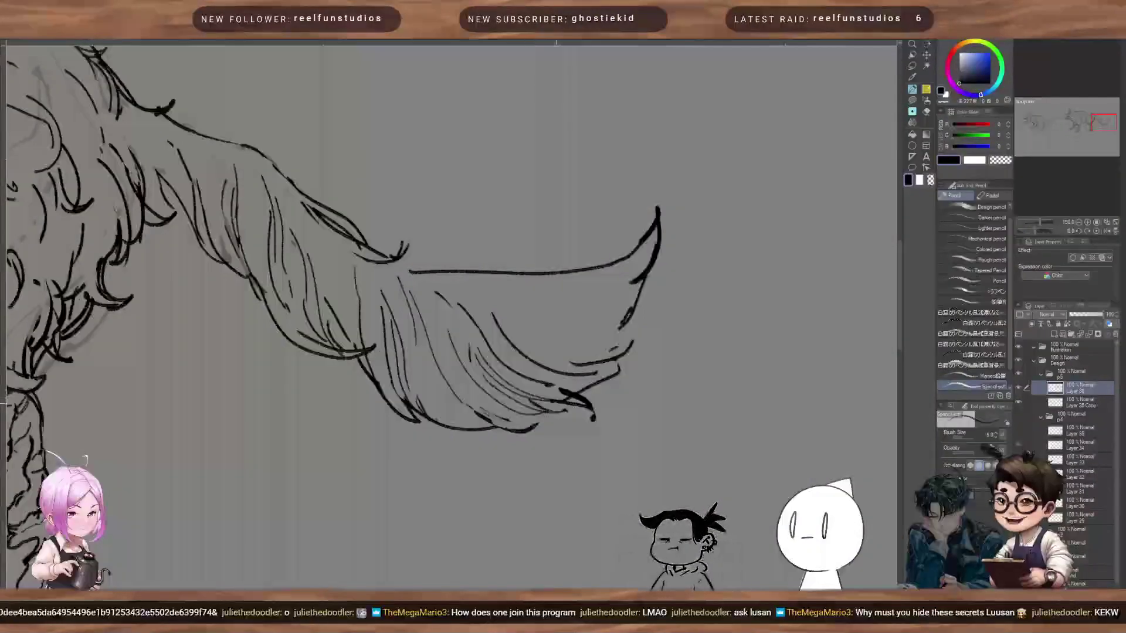
pyautogui.press(']')
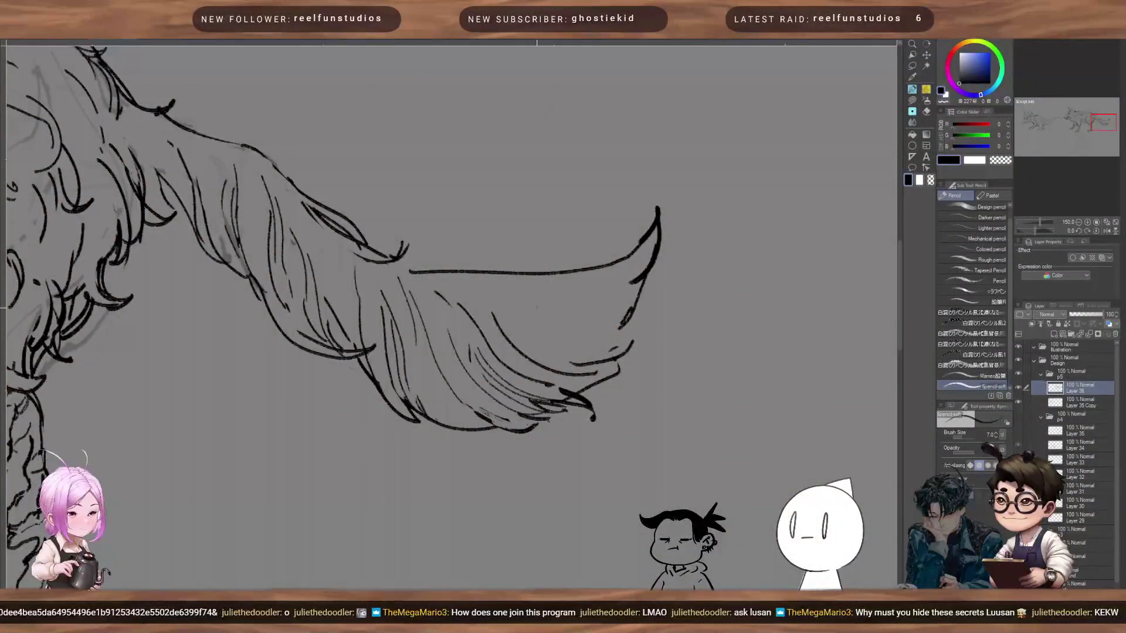
# Step: Draw curved fur strands sweeping out past the tail end's far edge below the tip, redoing one stroke
pyautogui.press(']')
pyautogui.press(']')
pyautogui.moveTo(541, 305); pyautogui.dragTo(619, 324)
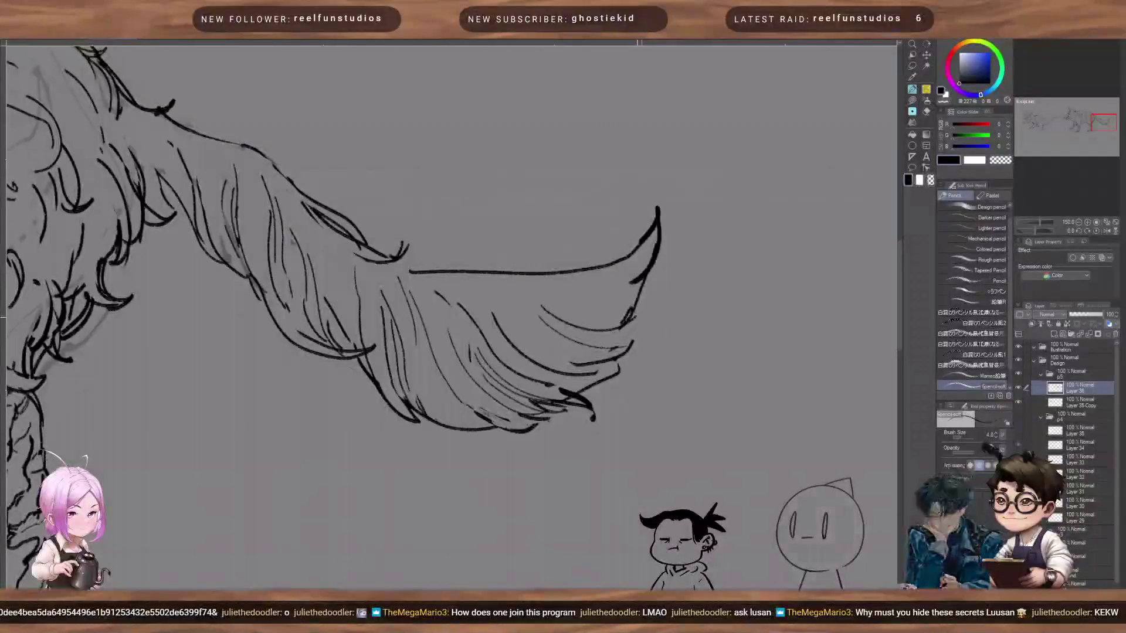
pyautogui.moveTo(554, 293); pyautogui.dragTo(619, 322)
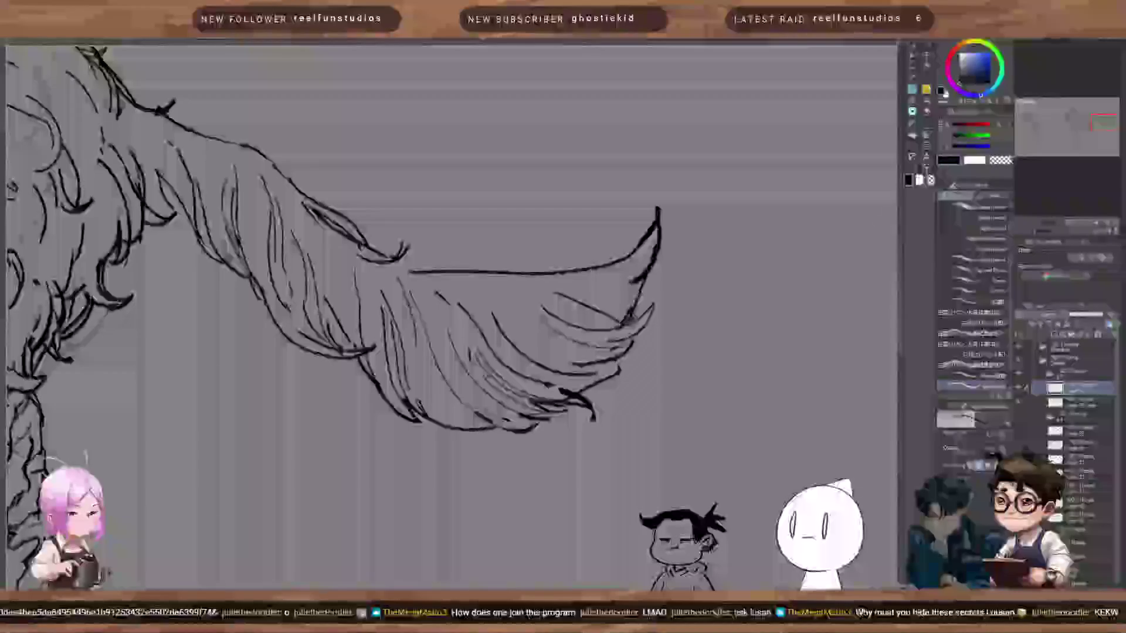
pyautogui.hotkey('ctrl', 'z')
pyautogui.moveTo(546, 293)
pyautogui.mouseDown()
pyautogui.moveTo(652, 282)
pyautogui.moveTo(633, 303)
pyautogui.mouseUp()
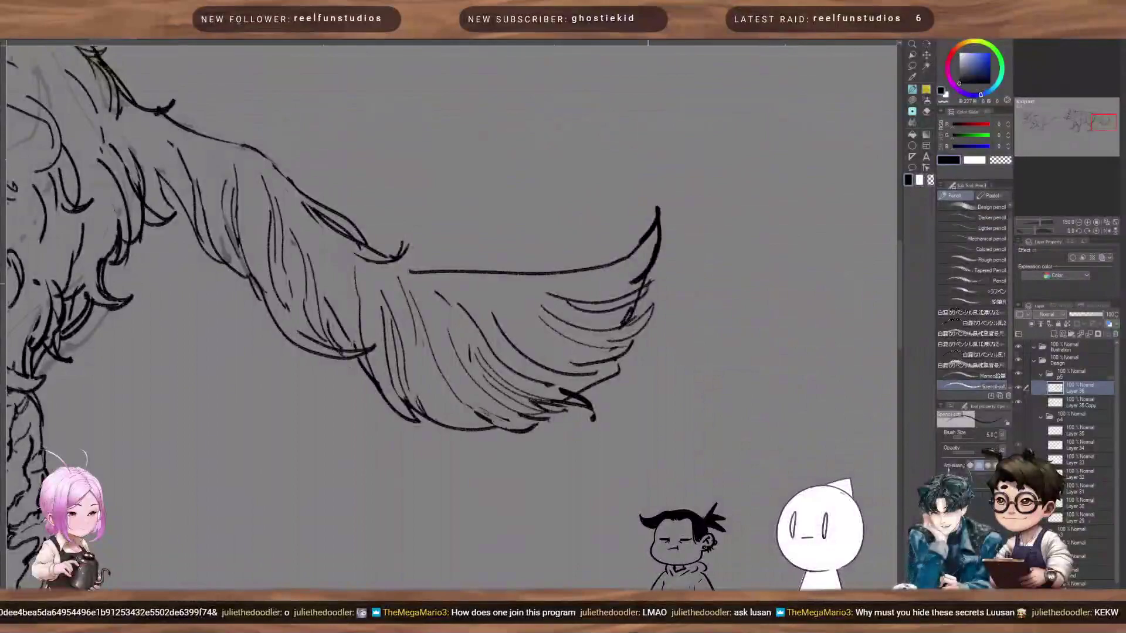
# Step: Erase the upper fur tuft at the tail joint and clean up the outline running into the tail end
pyautogui.scroll(-3, 579, 323)
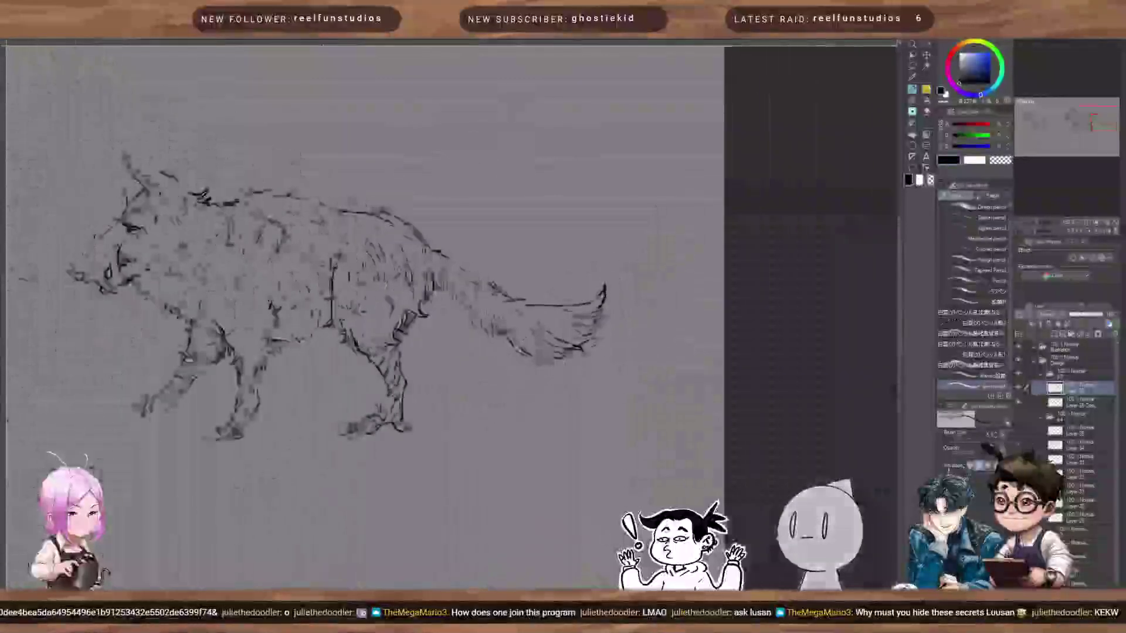
pyautogui.scroll(-4, 577, 318)
pyautogui.scroll(5, 574, 307)
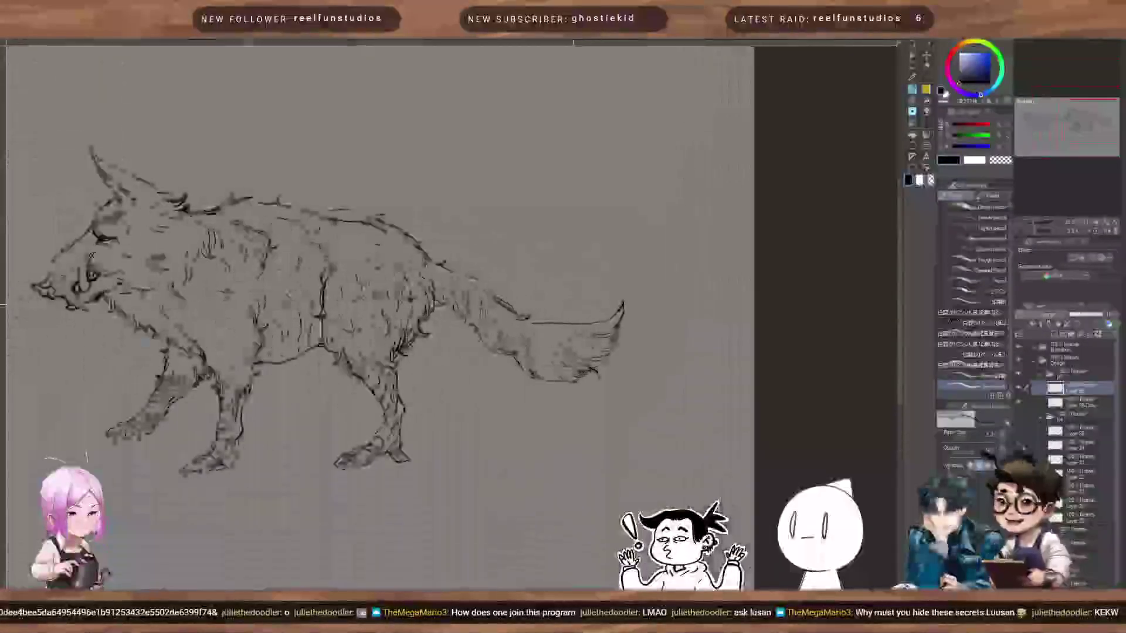
pyautogui.scroll(4, 570, 307)
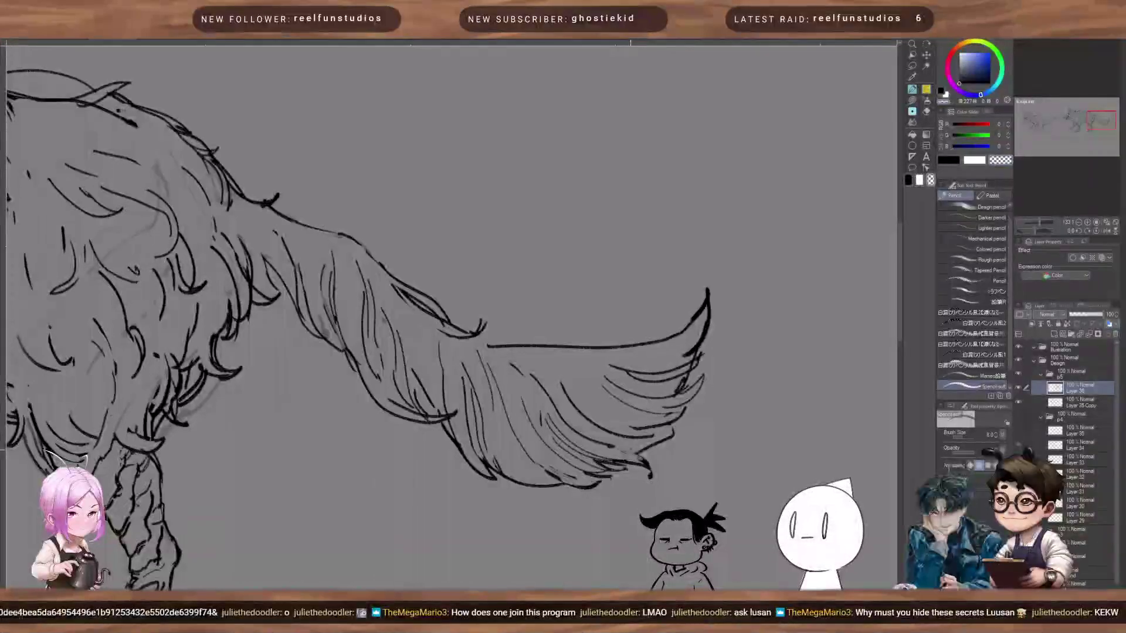
pyautogui.hotkey('ctrl', '+')
pyautogui.moveTo(562, 453); pyautogui.dragTo(579, 467)
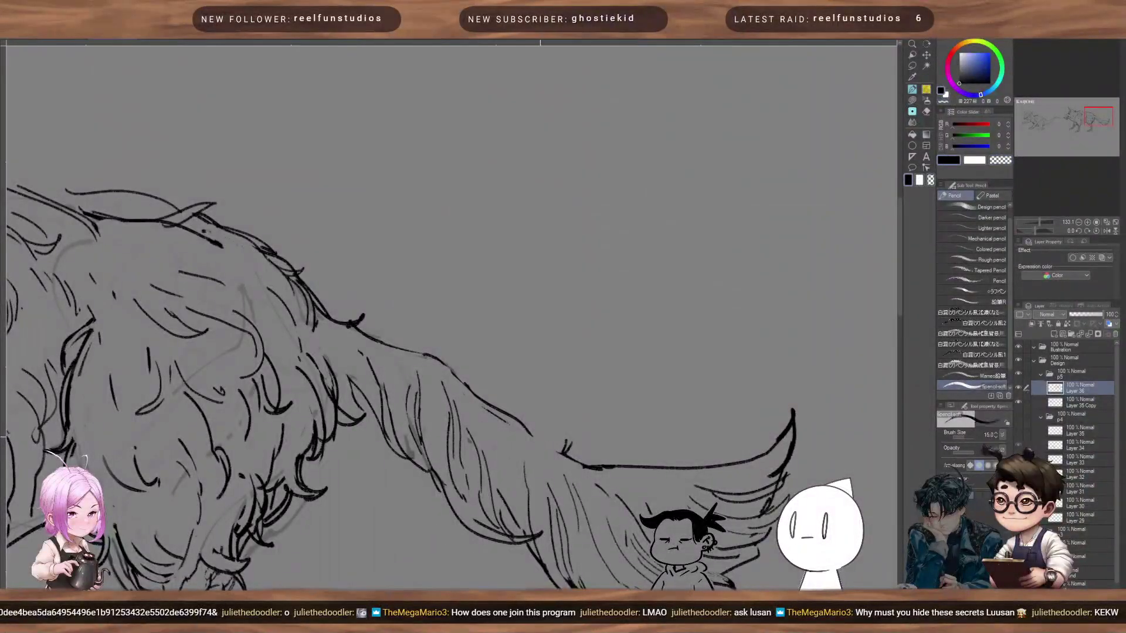
pyautogui.moveTo(590, 452); pyautogui.dragTo(557, 442)
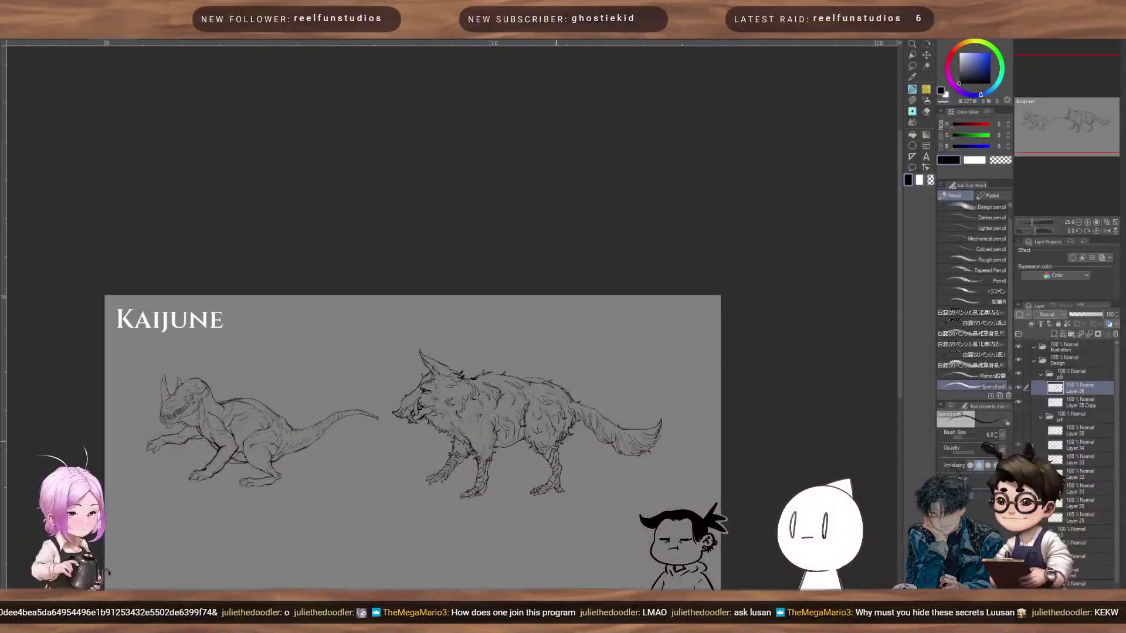
# Step: Clean up the far hind leg's sketch and draw its furry upper outline from the belly down behind the near leg
pyautogui.scroll(3, 566, 433)
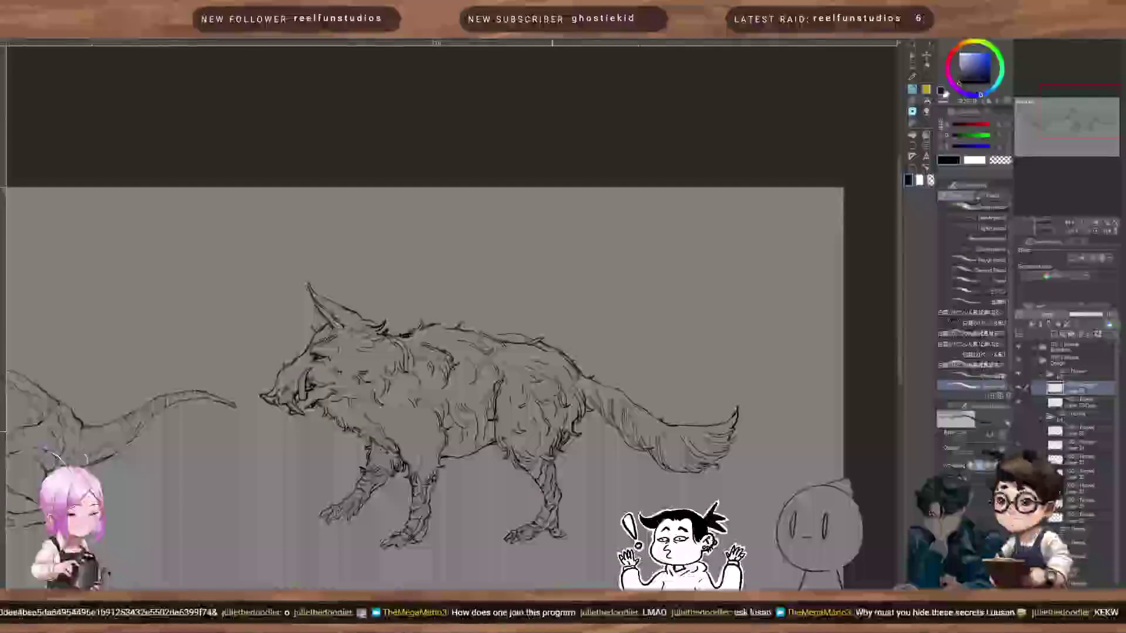
pyautogui.scroll(-1, 552, 431)
pyautogui.scroll(-1, 552, 433)
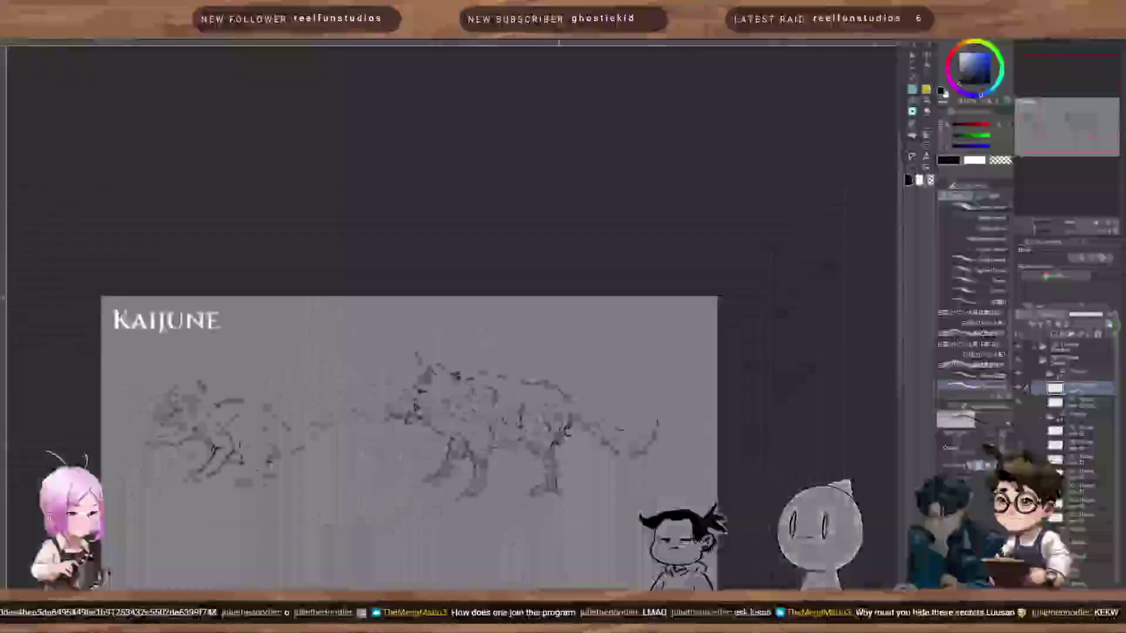
pyautogui.scroll(4, 545, 466)
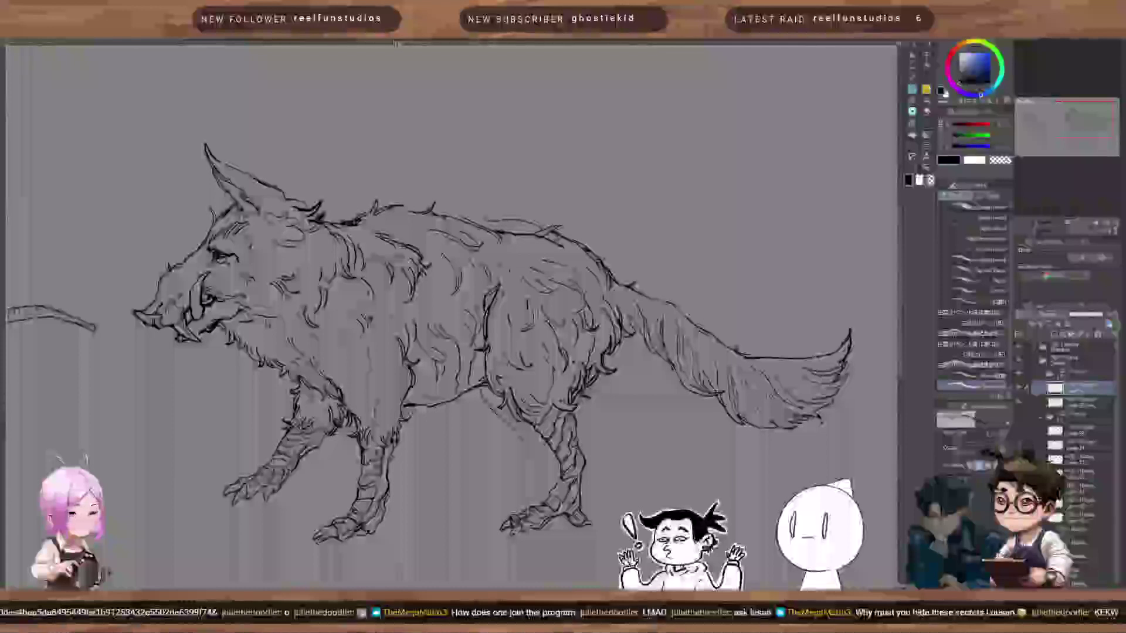
pyautogui.moveTo(531, 449)
pyautogui.mouseDown()
pyautogui.moveTo(588, 373)
pyautogui.moveTo(603, 406)
pyautogui.mouseUp()
pyautogui.press('c')
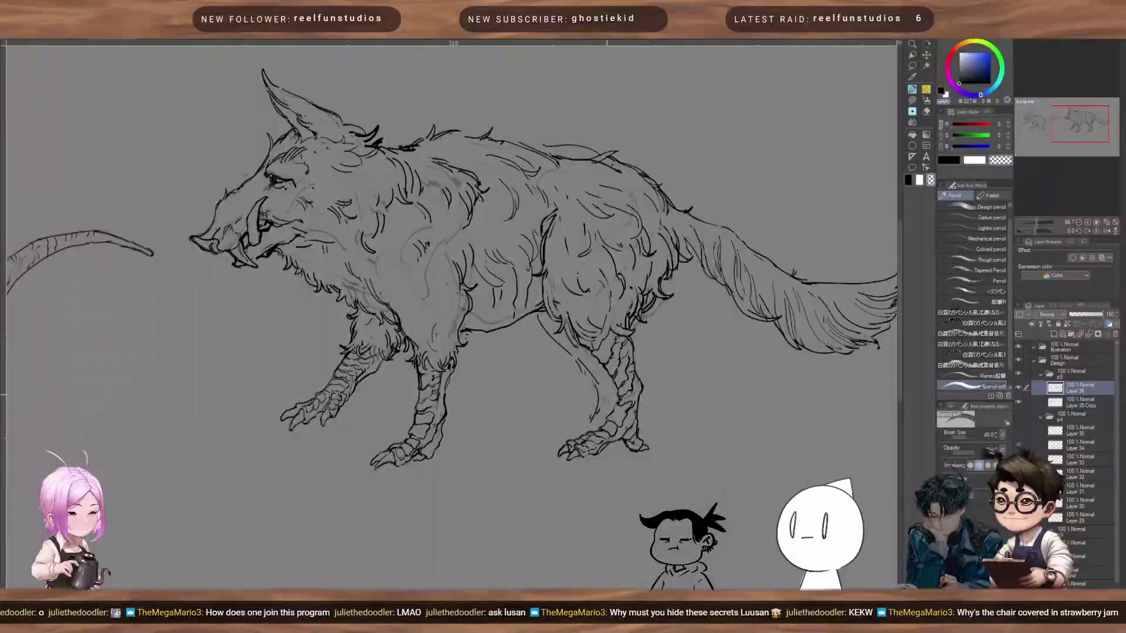
pyautogui.press('[')
pyautogui.press('[')
pyautogui.press('[')
pyautogui.press('[')
pyautogui.press('[')
pyautogui.press('[')
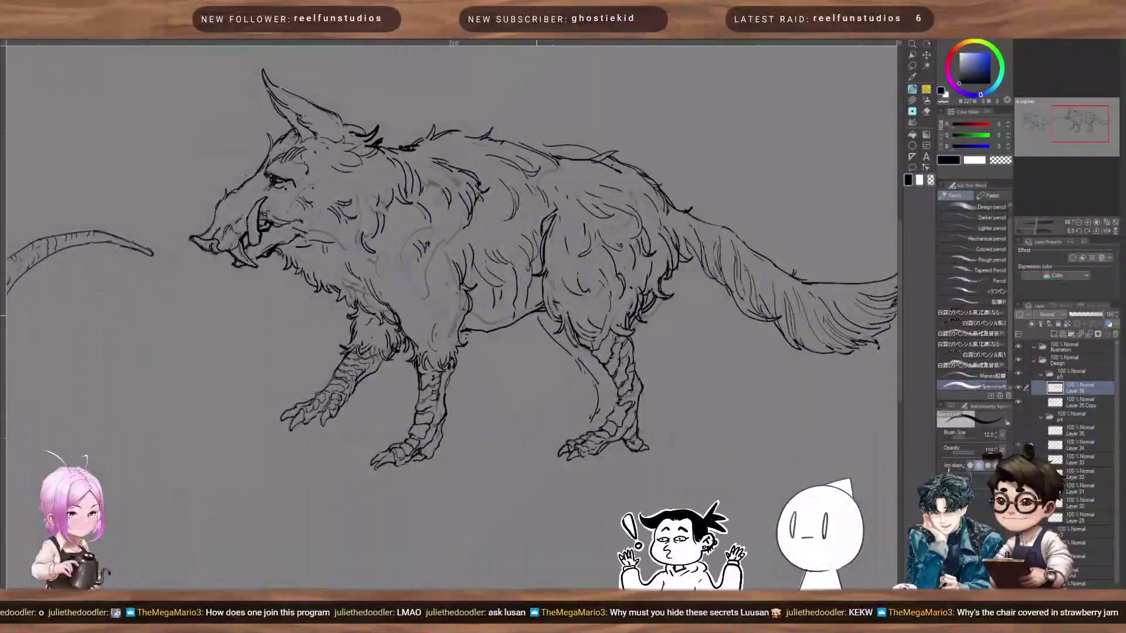
pyautogui.press('[')
pyautogui.press('[')
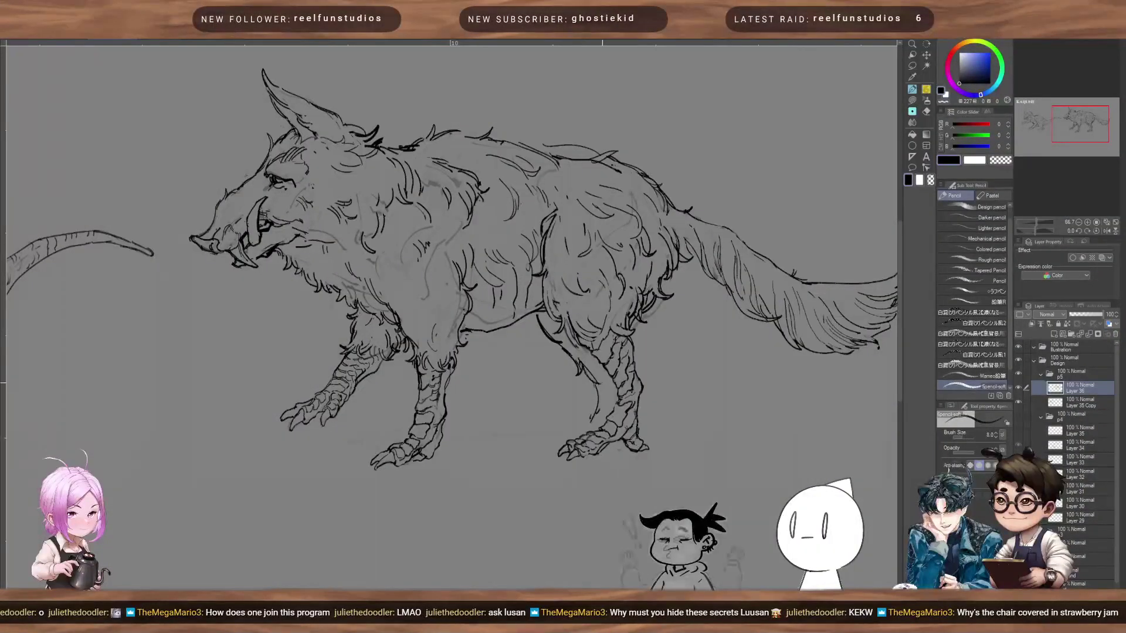
pyautogui.moveTo(591, 404); pyautogui.dragTo(635, 317)
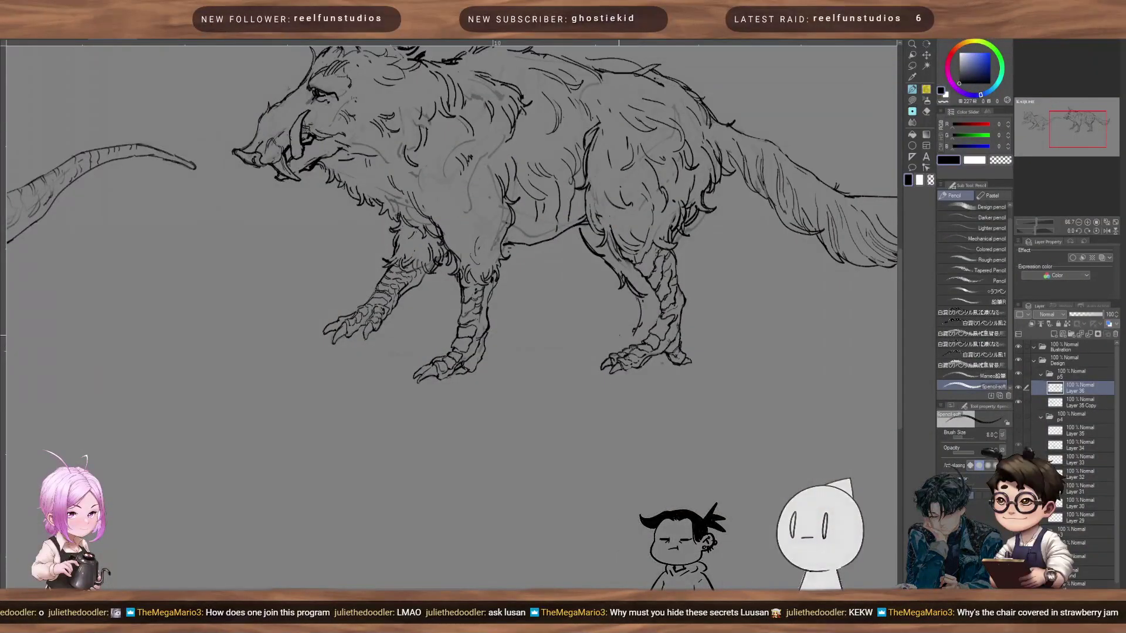
# Step: Draw the far hind leg's lower front outline down to the foot, add the first toe and tidy the leg line
pyautogui.moveTo(589, 356); pyautogui.dragTo(617, 340)
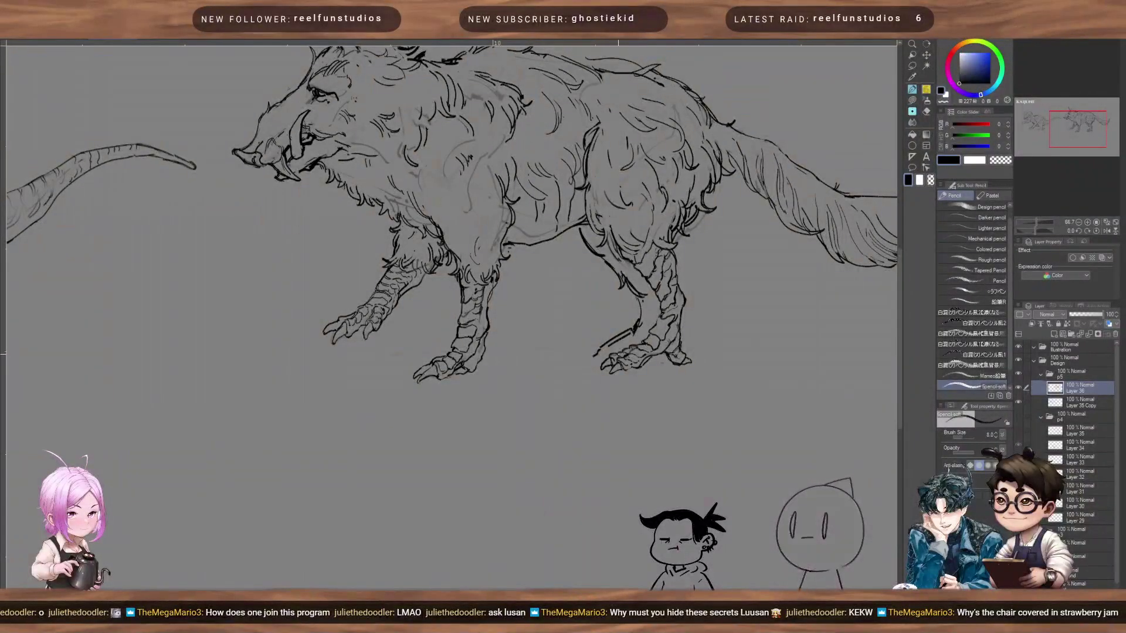
pyautogui.moveTo(595, 355); pyautogui.dragTo(605, 359)
pyautogui.press('c')
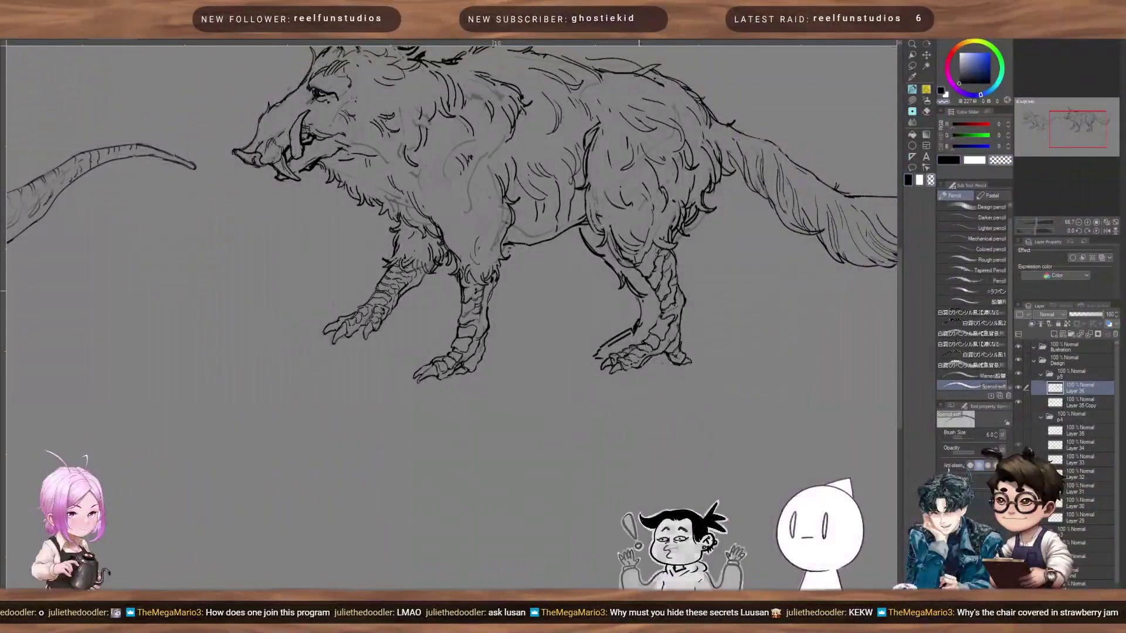
pyautogui.press(']')
pyautogui.press(']')
pyautogui.press(']')
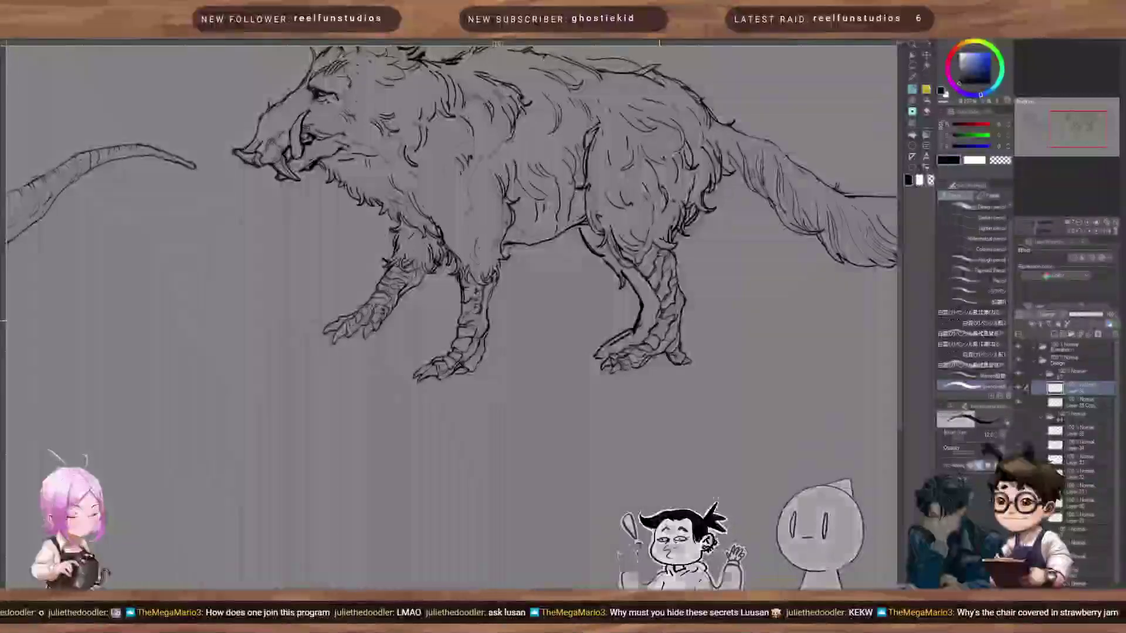
# Step: Add toe and scale details to the far hind foot and clean up its overlap with the near foot
pyautogui.press('[')
pyautogui.press('[')
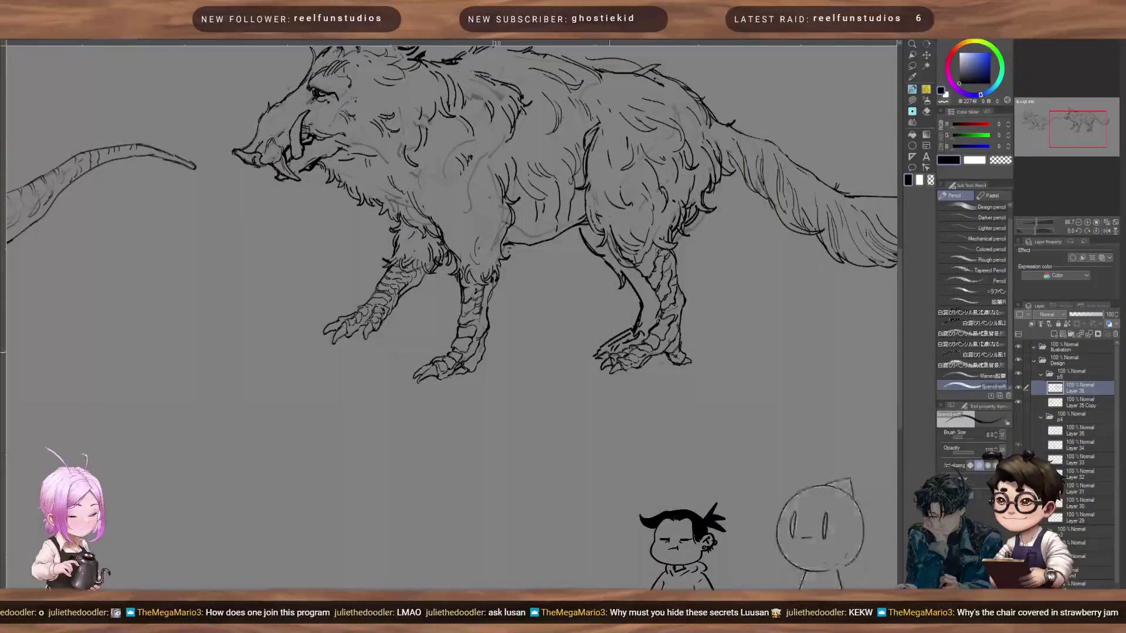
pyautogui.press('c')
pyautogui.press(']')
pyautogui.press(']')
pyautogui.press(']')
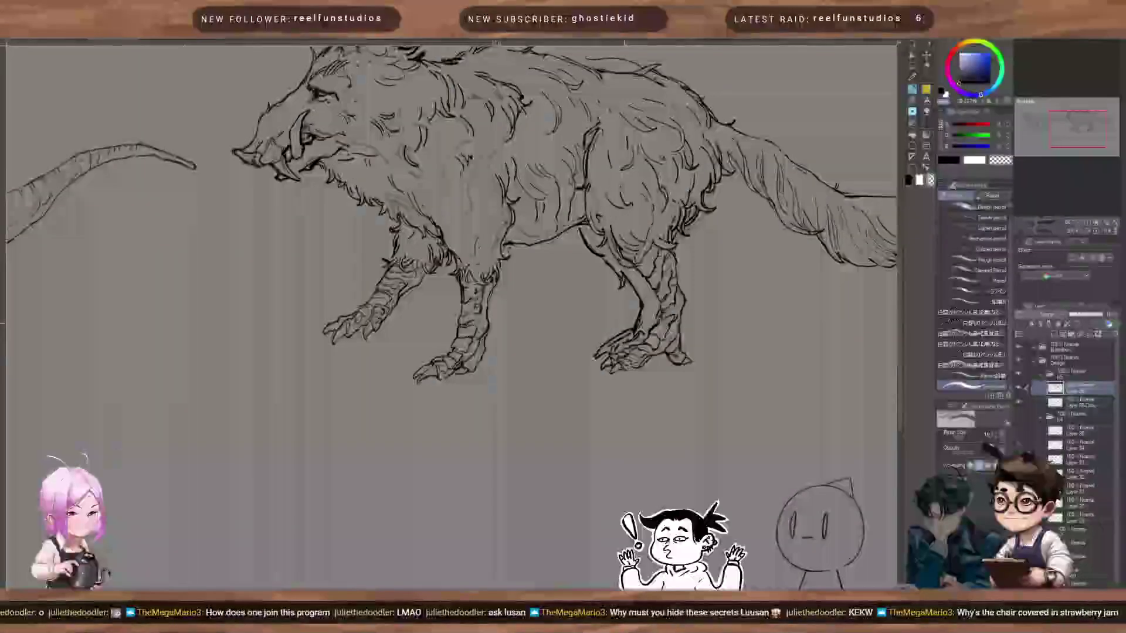
pyautogui.moveTo(626, 294)
pyautogui.mouseDown()
pyautogui.moveTo(615, 298)
pyautogui.moveTo(628, 273)
pyautogui.moveTo(593, 382)
pyautogui.mouseUp()
pyautogui.press('c')
pyautogui.press('[')
pyautogui.press('[')
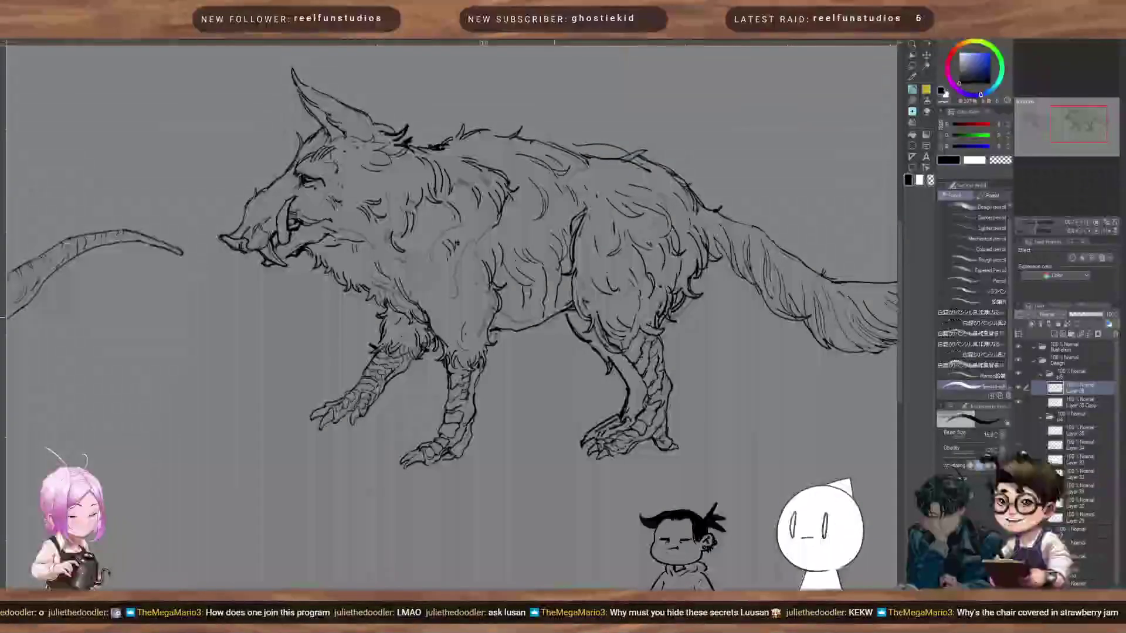
# Step: Scale the folder holding both creature drawings down to roughly two thirds of its size, keeping it beneath the Kaijune title
pyautogui.moveTo(509, 207); pyautogui.dragTo(586, 322)
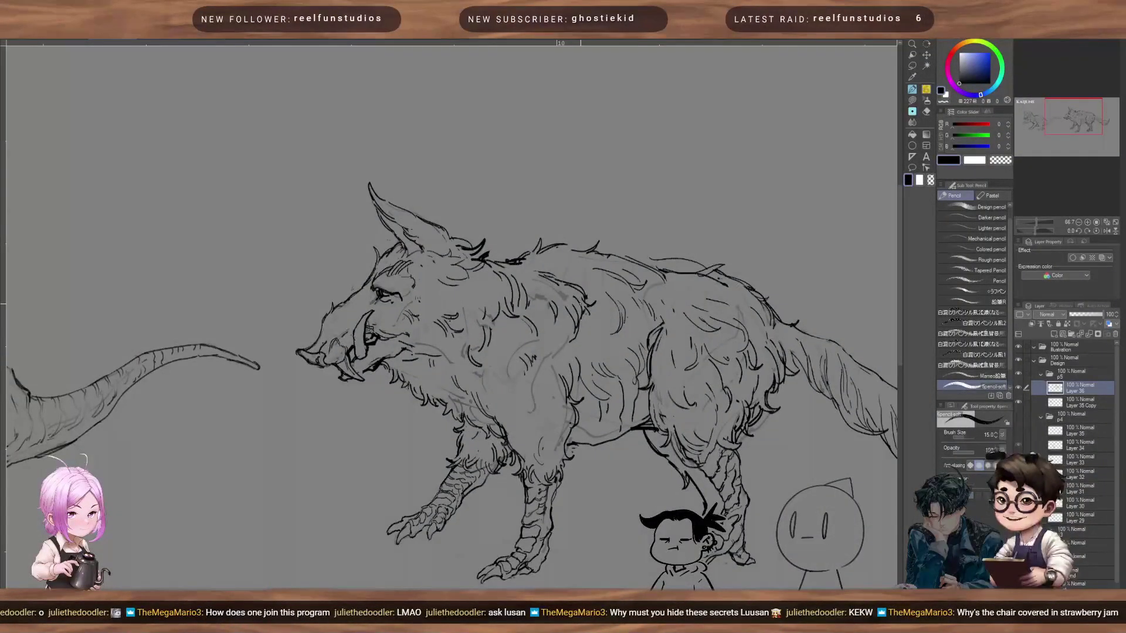
pyautogui.hotkey('ctrl', '0')
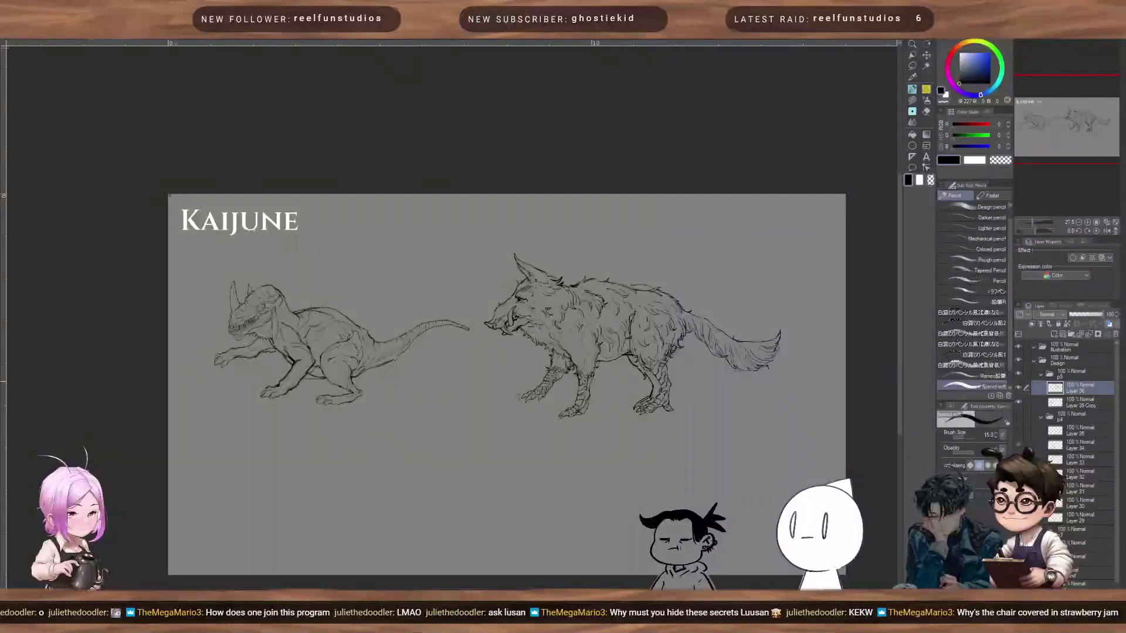
pyautogui.click(1061, 373)
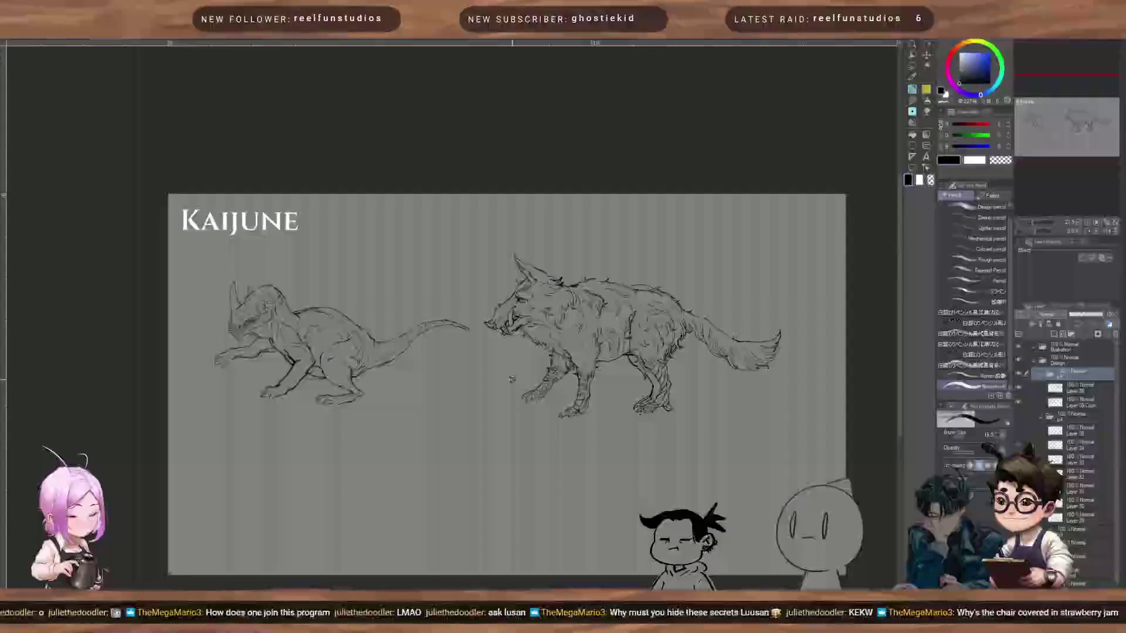
pyautogui.hotkey('ctrl', 't')
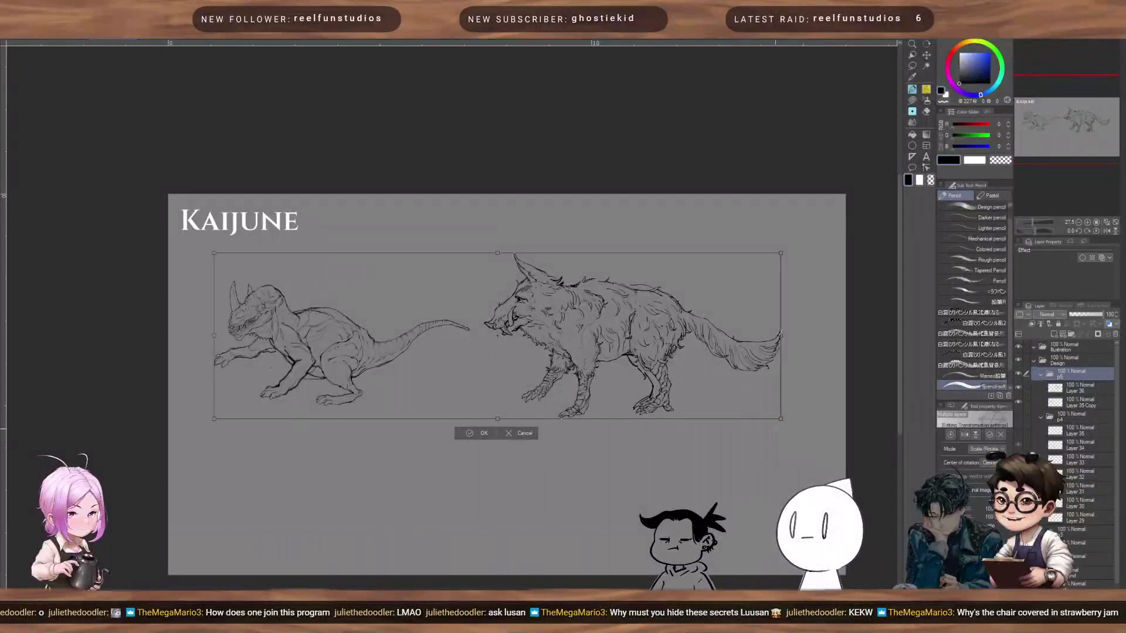
pyautogui.moveTo(782, 421); pyautogui.dragTo(570, 357)
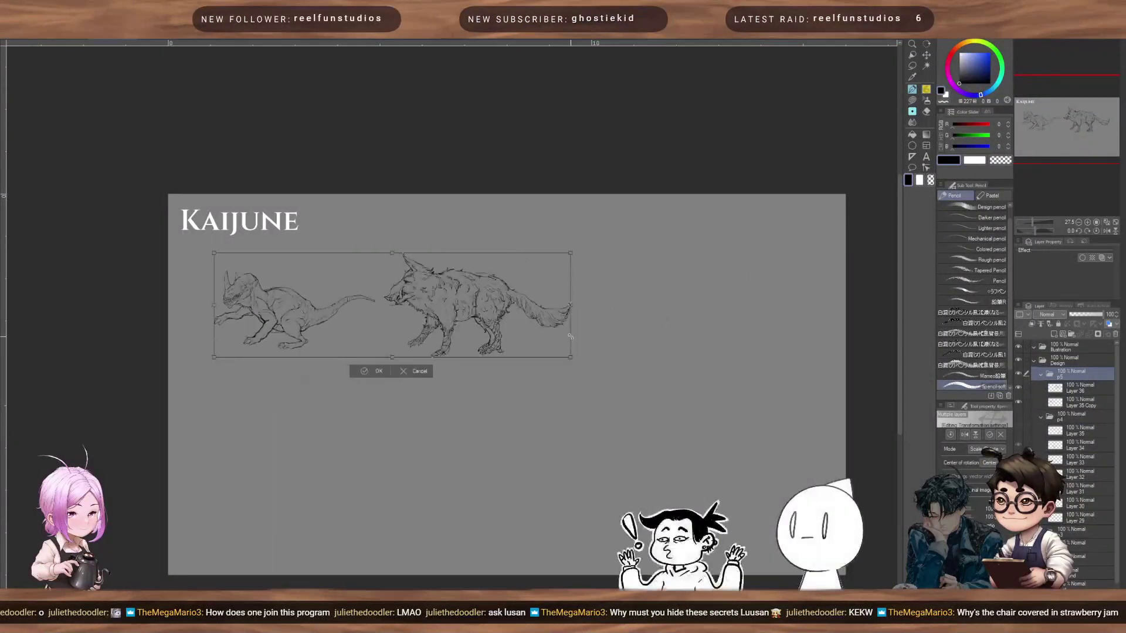
pyautogui.scroll(1, 500, 346)
pyautogui.scroll(3, 499, 345)
pyautogui.moveTo(496, 343); pyautogui.dragTo(727, 397)
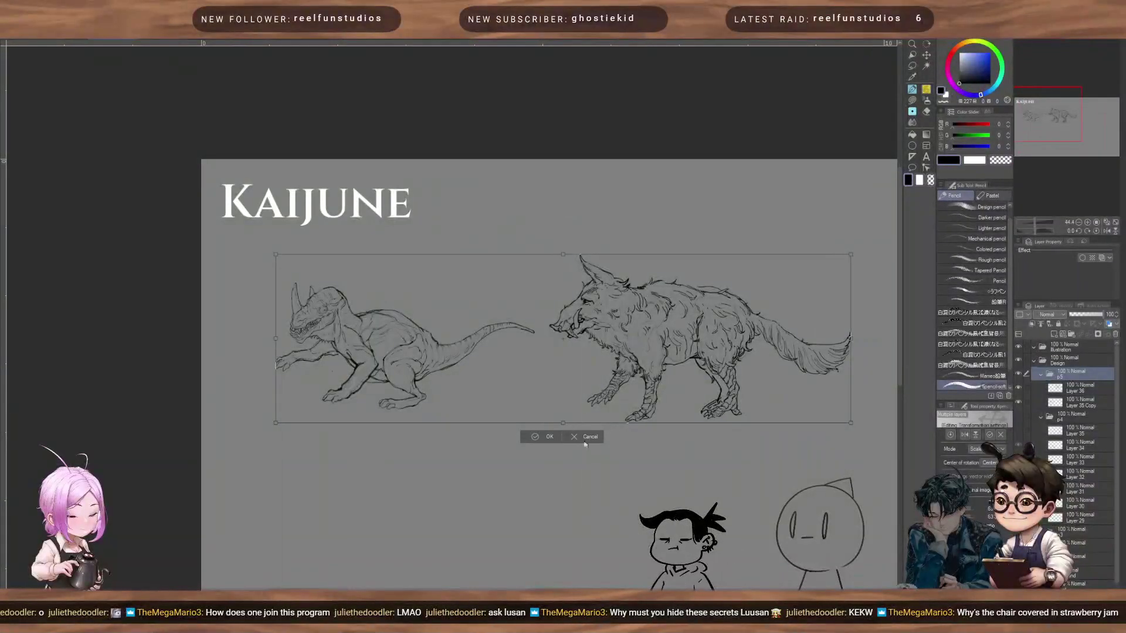
pyautogui.click(546, 438)
# Step: Enlarge the horned creature on Layer 35 Copy and shift it slightly so it sits just ahead of the furry creature
pyautogui.click(1091, 406)
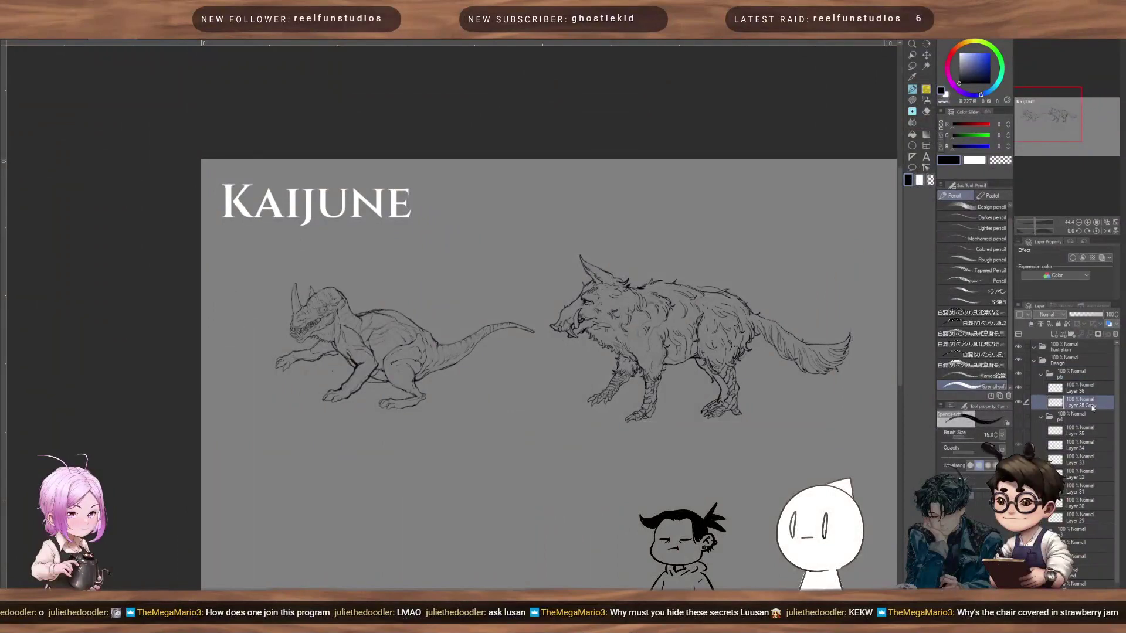
pyautogui.hotkey('ctrl', 't')
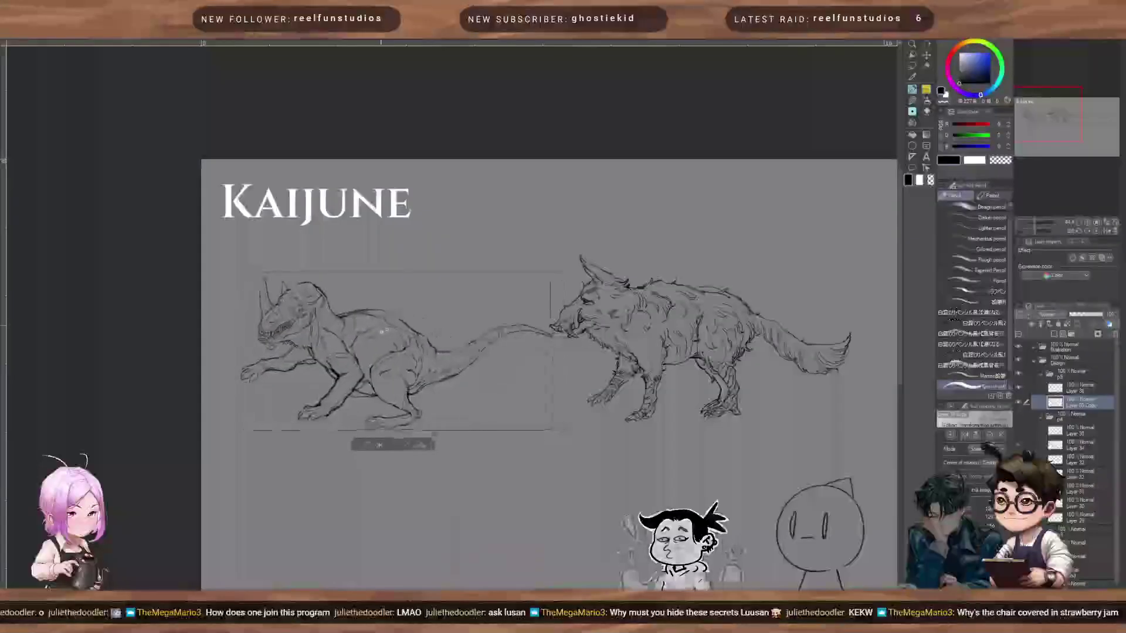
pyautogui.moveTo(384, 327); pyautogui.dragTo(376, 332)
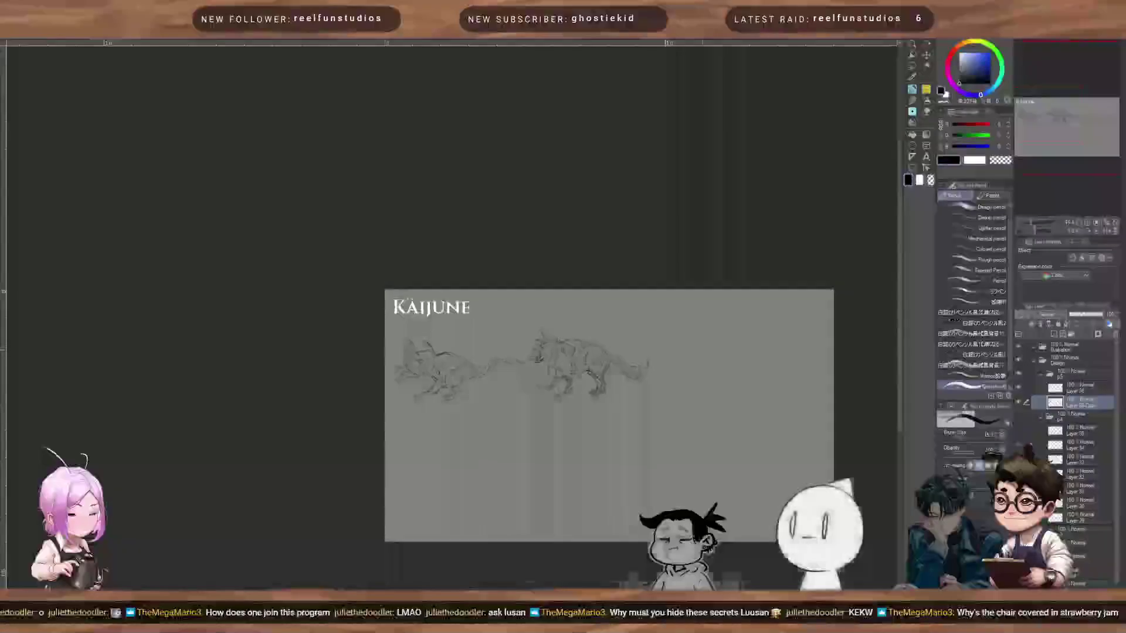
pyautogui.scroll(5, 611, 344)
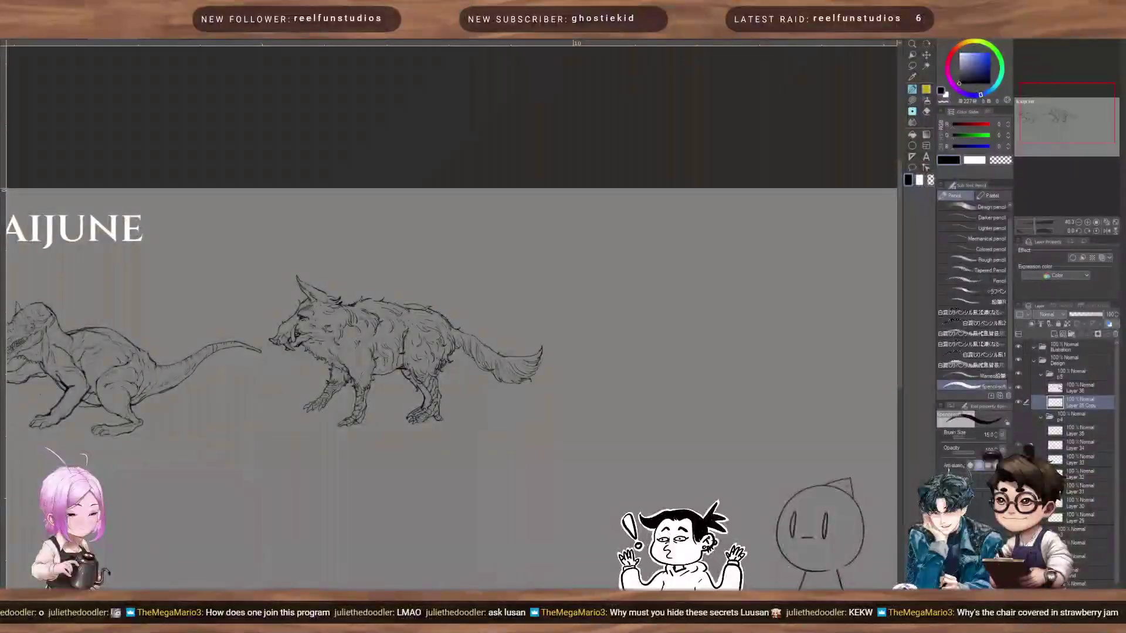
# Step: Add a new layer above Layer 36, undo the thick test stroke beside the furry creature's tail and reduce the brush size to 4.0
pyautogui.click(1059, 388)
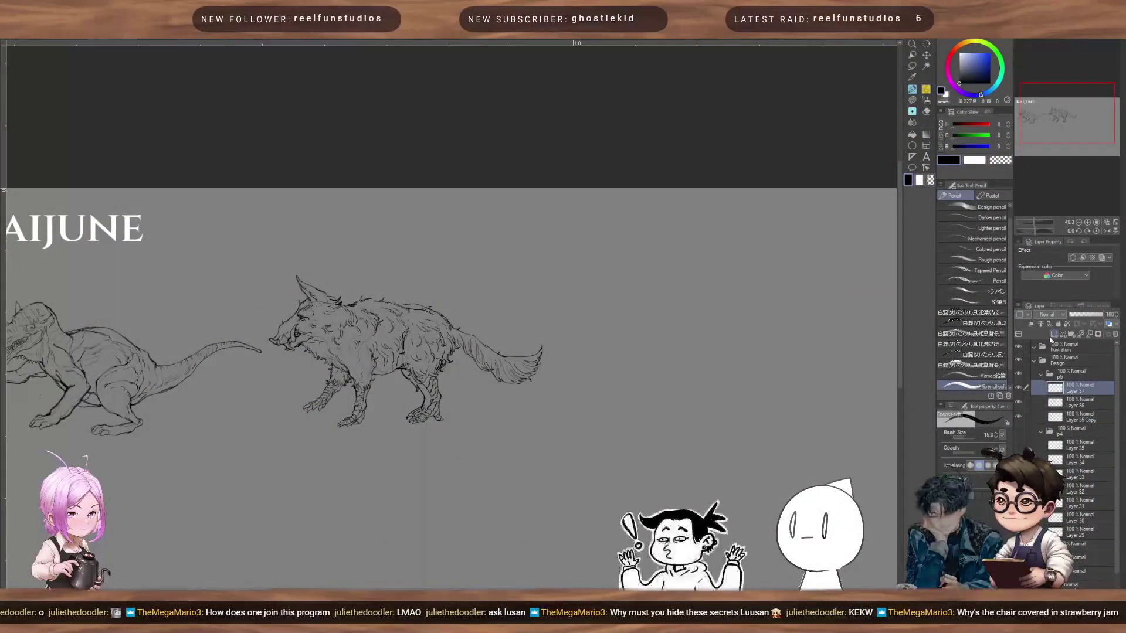
pyautogui.scroll(5, 590, 301)
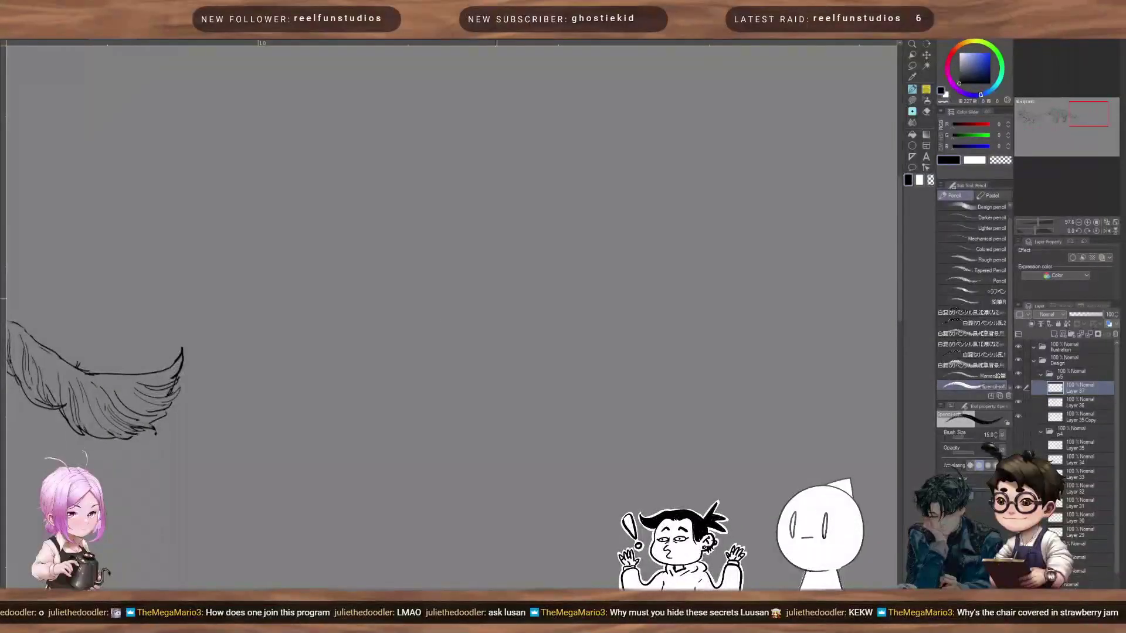
pyautogui.scroll(2, 496, 299)
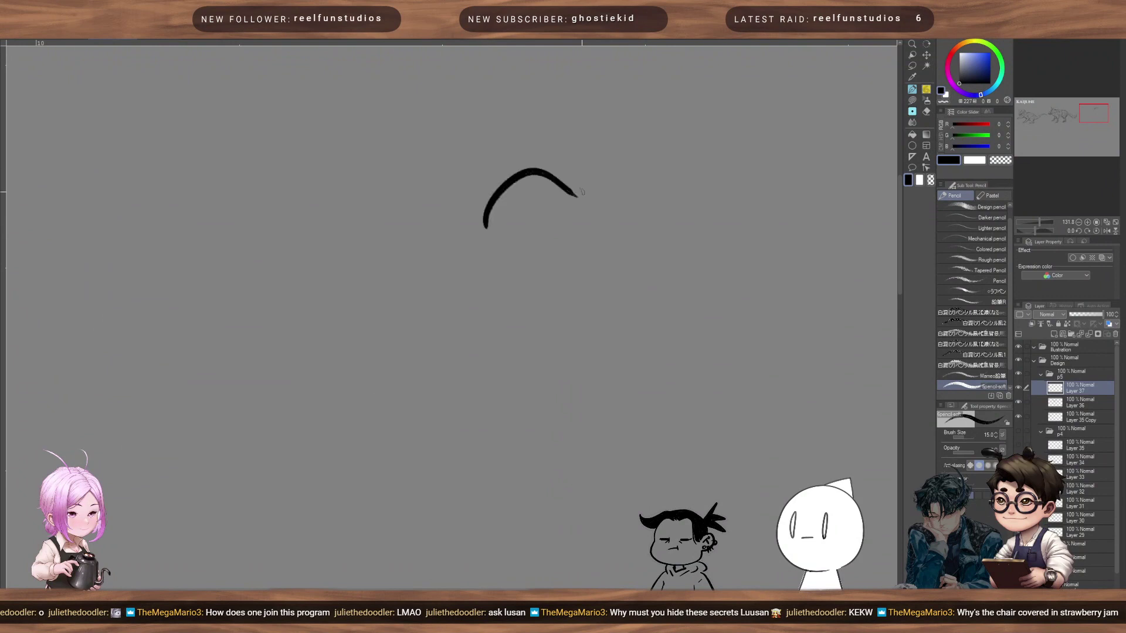
pyautogui.hotkey('ctrl', 'z')
pyautogui.press('[')
pyautogui.press('[')
pyautogui.press('[')
pyautogui.press('[')
pyautogui.press('[')
pyautogui.press('[')
pyautogui.press('[')
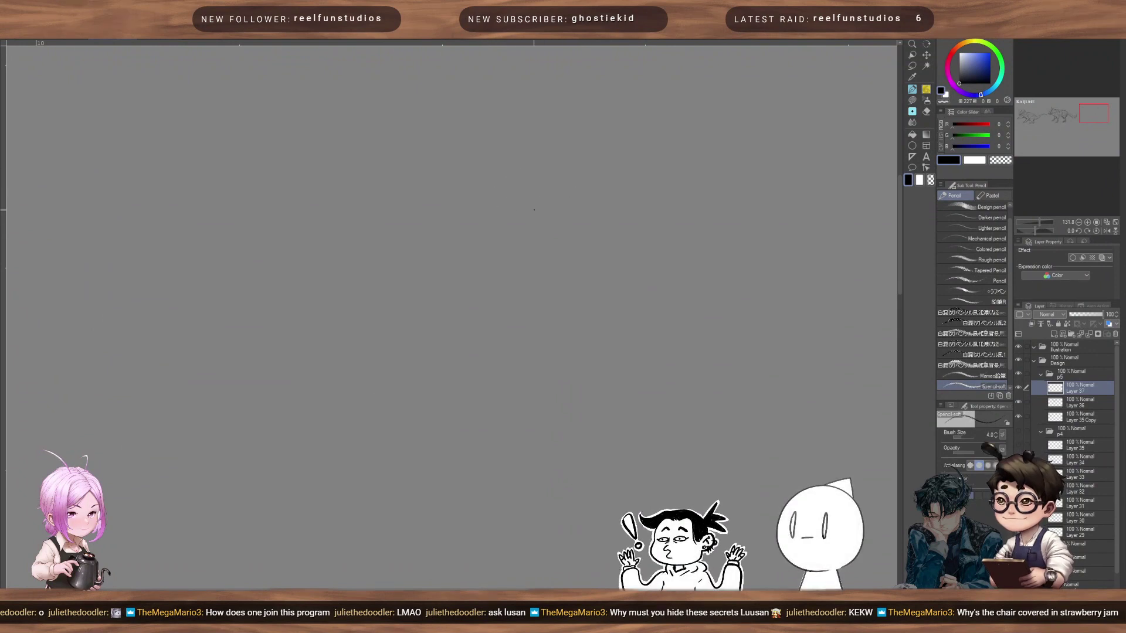
# Step: Sketch the rounded body mass of a third creature in the empty area beside the furry one, with a humped top and curved underside
pyautogui.moveTo(503, 244)
pyautogui.mouseDown()
pyautogui.moveTo(624, 131)
pyautogui.moveTo(655, 172)
pyautogui.mouseUp()
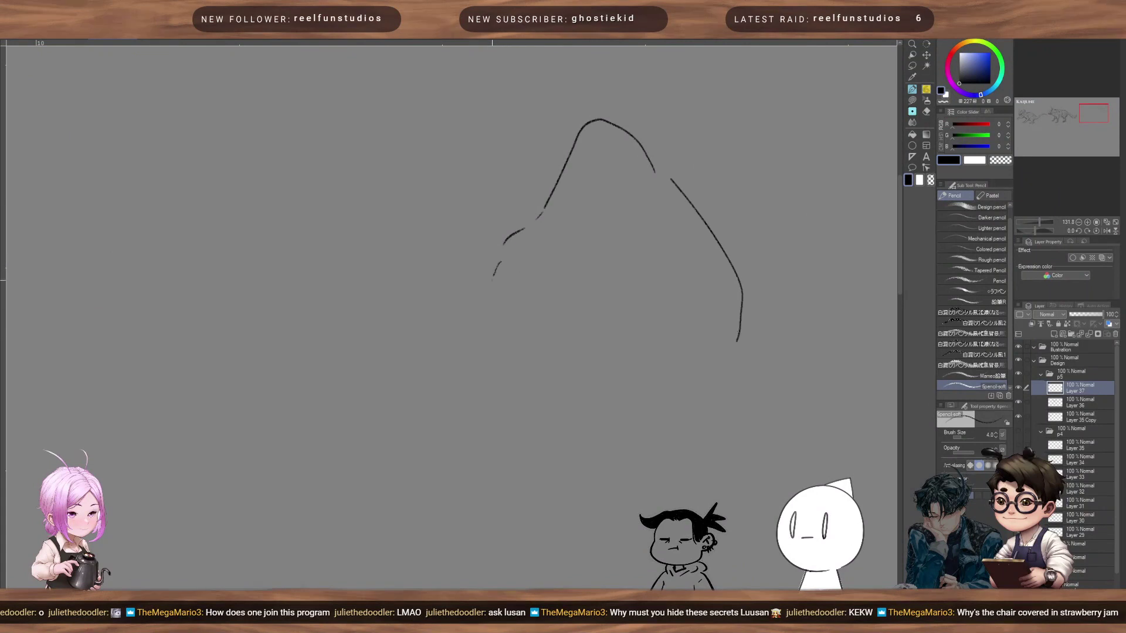
pyautogui.moveTo(493, 274)
pyautogui.mouseDown()
pyautogui.moveTo(653, 399)
pyautogui.moveTo(599, 396)
pyautogui.moveTo(721, 428)
pyautogui.moveTo(747, 389)
pyautogui.moveTo(746, 332)
pyautogui.mouseUp()
pyautogui.moveTo(749, 373)
pyautogui.mouseDown()
pyautogui.moveTo(656, 244)
pyautogui.moveTo(643, 253)
pyautogui.mouseUp()
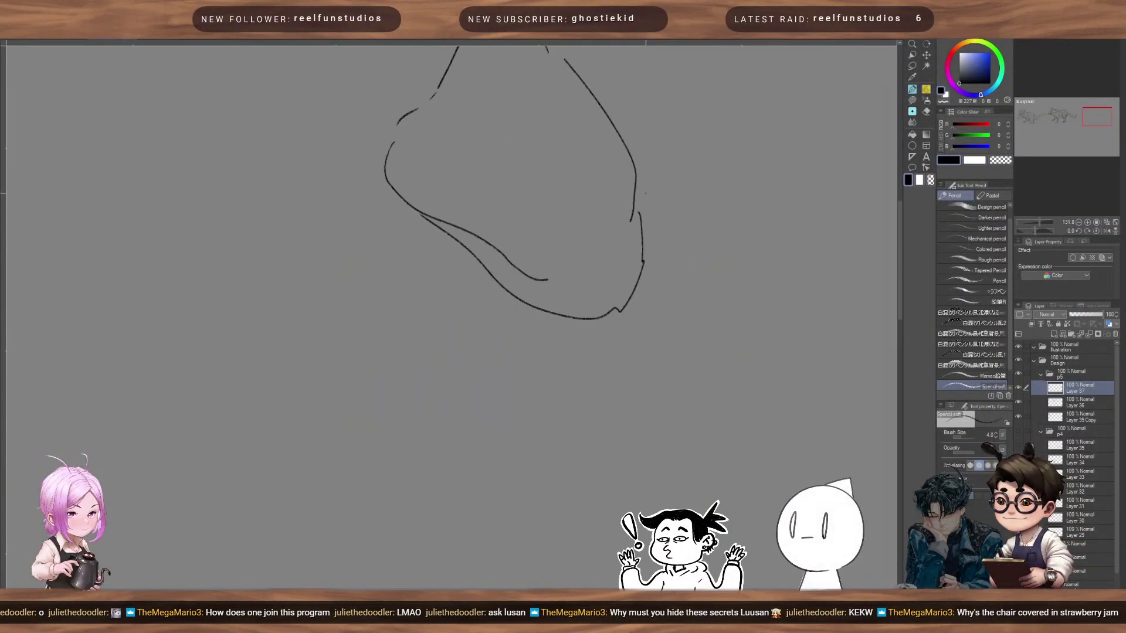
pyautogui.moveTo(637, 157); pyautogui.dragTo(638, 308)
pyautogui.moveTo(578, 227)
pyautogui.mouseDown()
pyautogui.moveTo(638, 311)
pyautogui.moveTo(677, 339)
pyautogui.mouseUp()
# Step: Sketch a long U-shaped form inside the rounded mass and a taller peak rising behind it with its rear edge sloping down
pyautogui.moveTo(620, 153)
pyautogui.mouseDown()
pyautogui.moveTo(630, 173)
pyautogui.moveTo(703, 220)
pyautogui.mouseUp()
pyautogui.moveTo(668, 150); pyautogui.dragTo(694, 246)
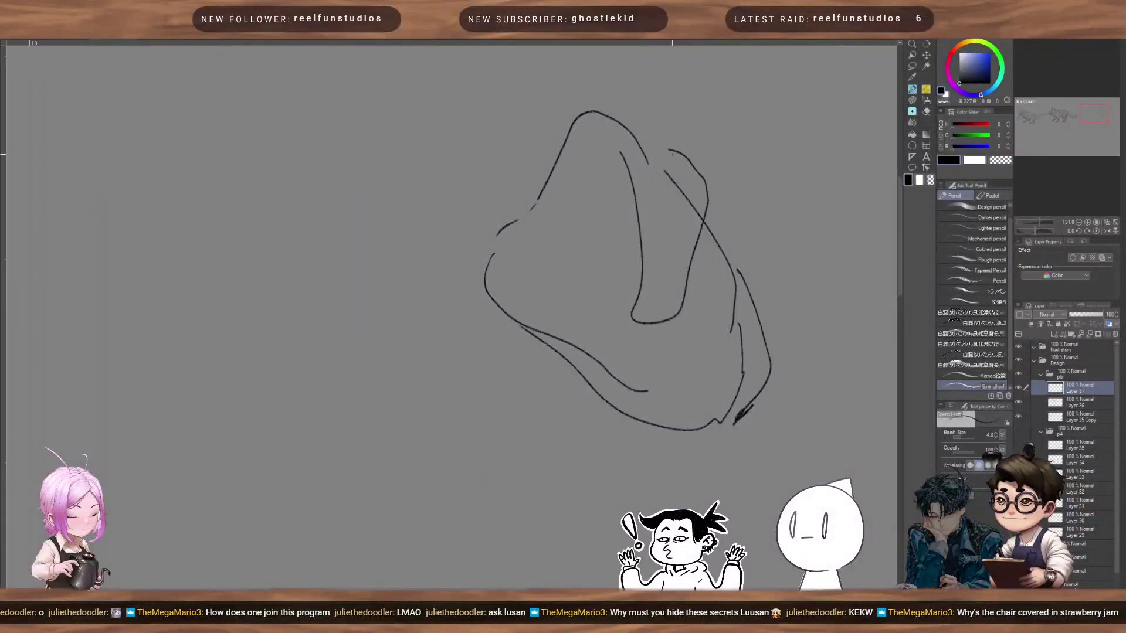
pyautogui.moveTo(640, 131)
pyautogui.mouseDown()
pyautogui.moveTo(603, 167)
pyautogui.moveTo(663, 237)
pyautogui.moveTo(756, 448)
pyautogui.mouseUp()
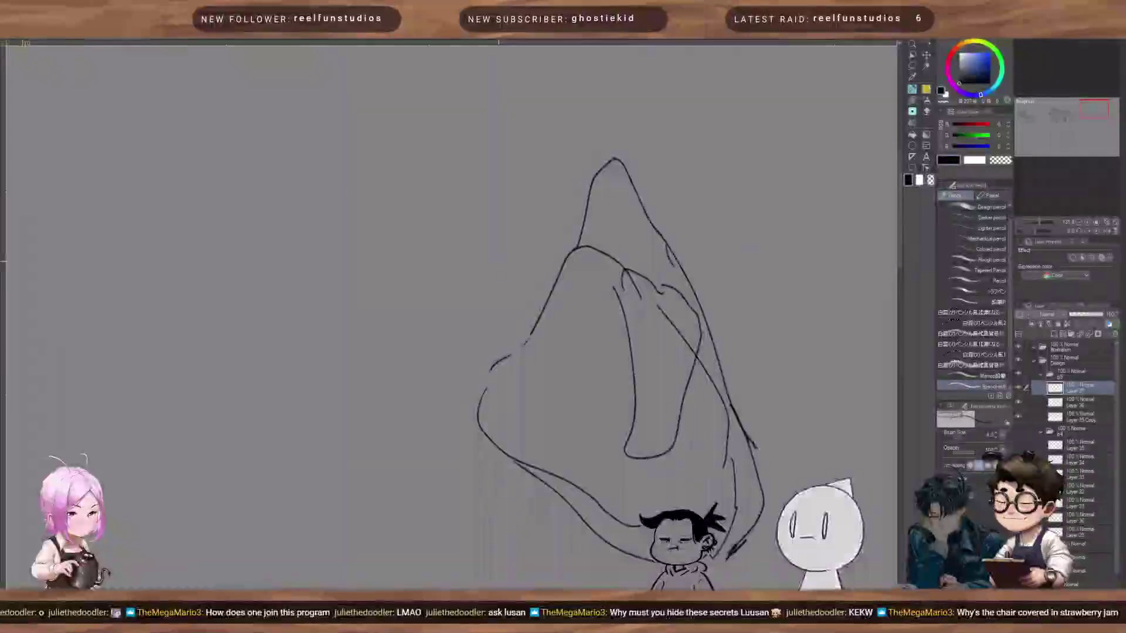
# Step: Sketch a larger front mass with a flat-topped peak, an inner edge meeting the rounded mass and a bumpy front contour curving downward
pyautogui.moveTo(499, 140); pyautogui.dragTo(582, 294)
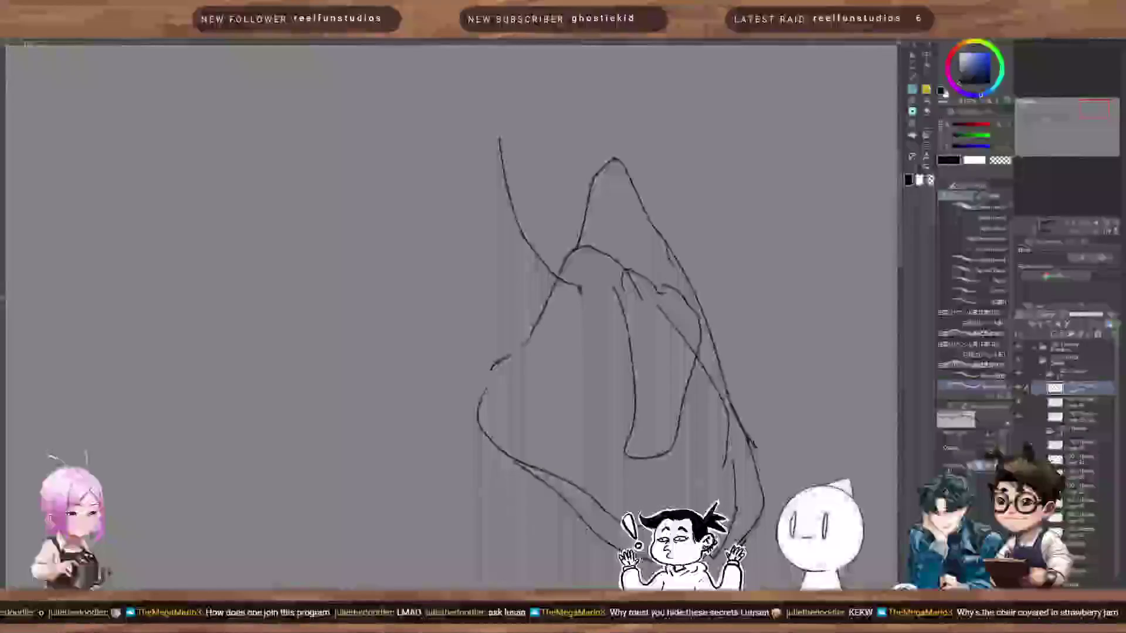
pyautogui.moveTo(459, 231); pyautogui.dragTo(612, 295)
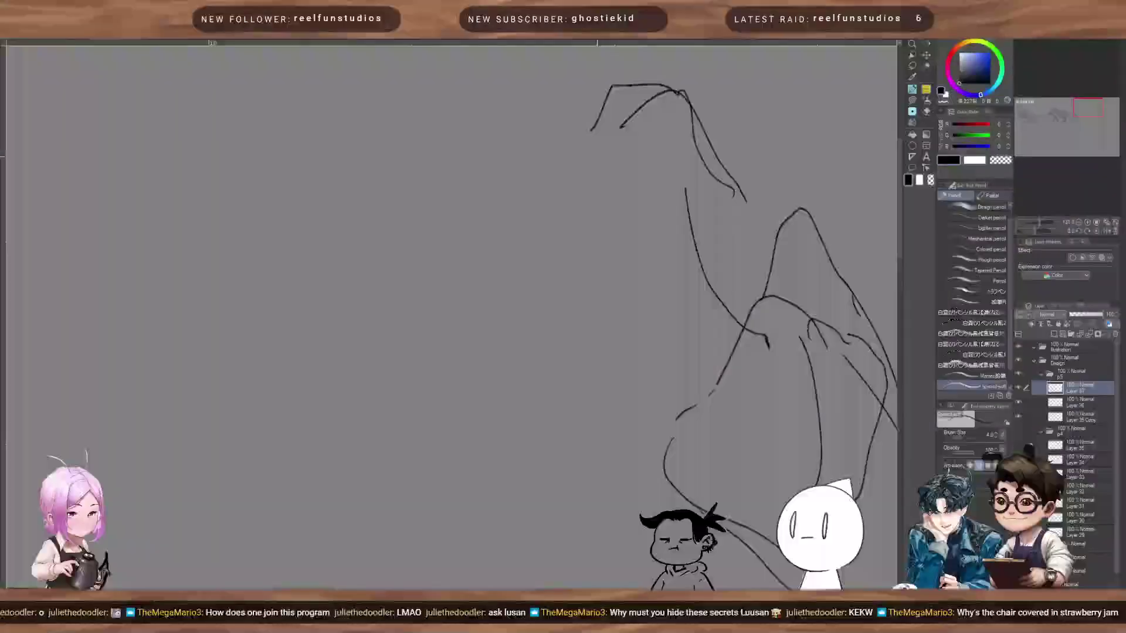
pyautogui.moveTo(591, 128); pyautogui.dragTo(561, 242)
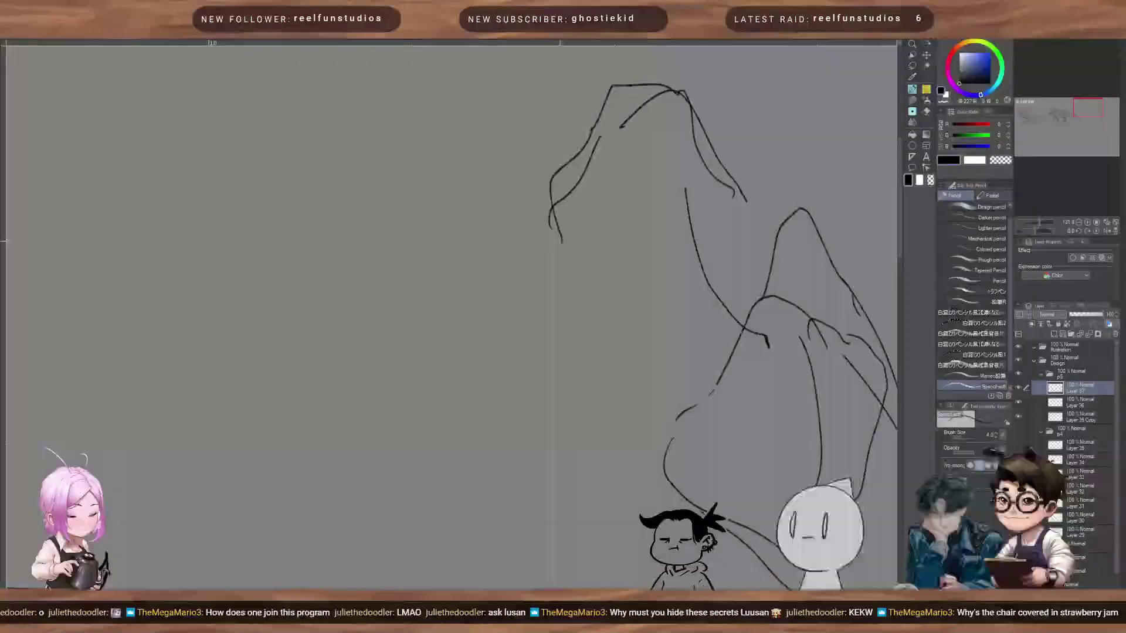
pyautogui.moveTo(545, 291); pyautogui.dragTo(518, 198)
pyautogui.moveTo(542, 154)
pyautogui.mouseDown()
pyautogui.moveTo(491, 260)
pyautogui.moveTo(486, 368)
pyautogui.mouseUp()
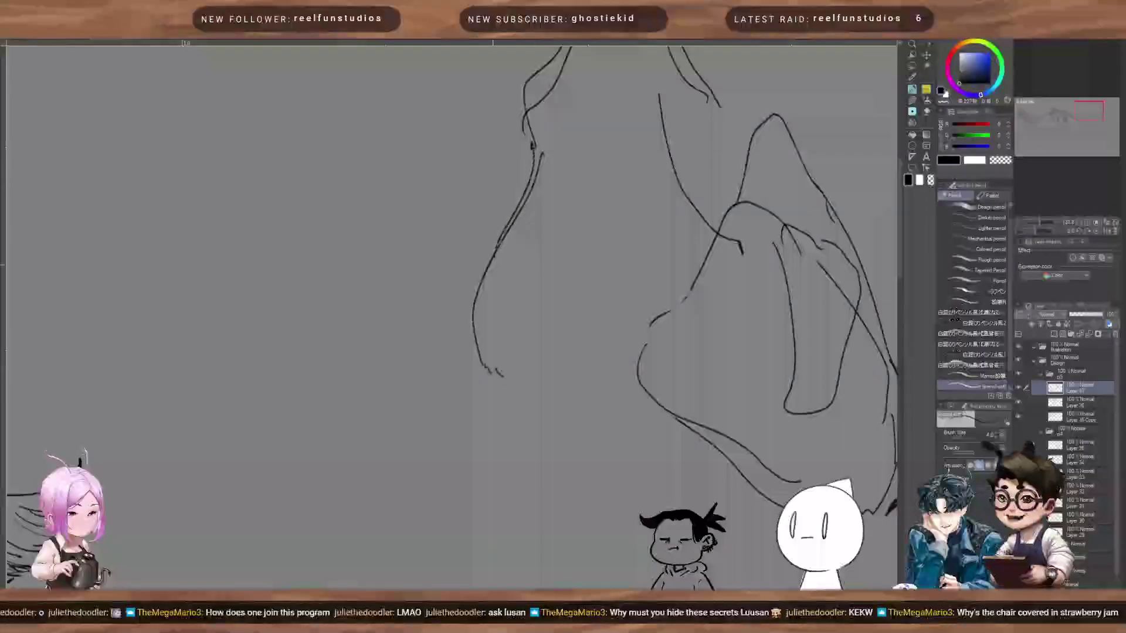
# Step: Add short inner contour lines along the front mass's edge and a curved fold beside the rounded mass
pyautogui.moveTo(534, 162); pyautogui.dragTo(564, 201)
pyautogui.moveTo(611, 127)
pyautogui.mouseDown()
pyautogui.moveTo(571, 254)
pyautogui.moveTo(546, 230)
pyautogui.mouseUp()
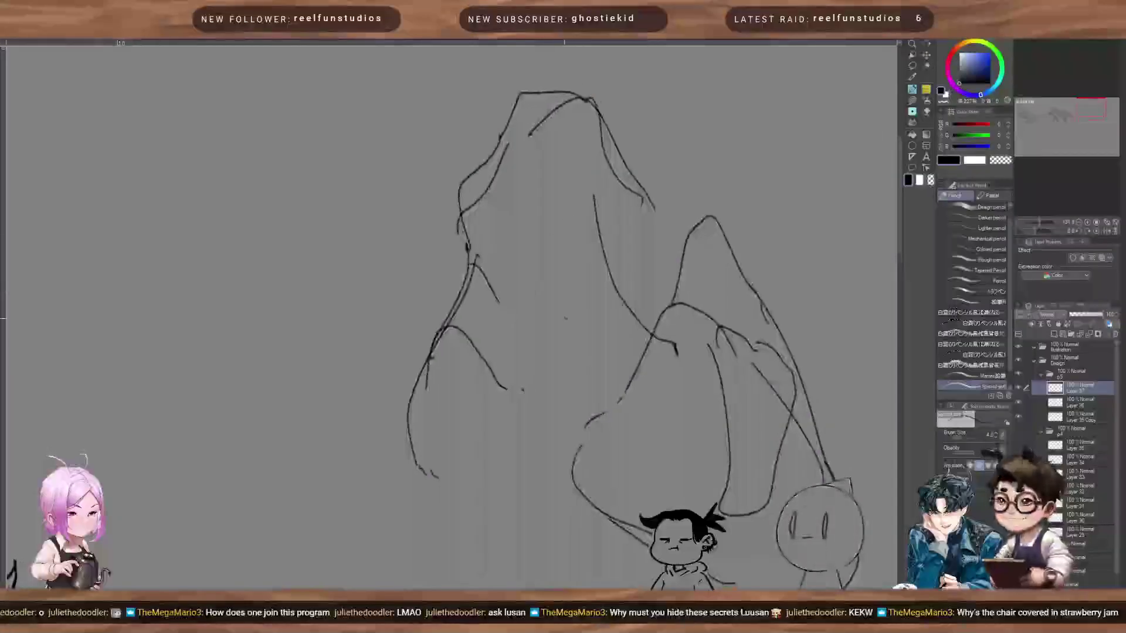
pyautogui.moveTo(565, 318)
pyautogui.mouseDown()
pyautogui.moveTo(648, 235)
pyautogui.moveTo(653, 212)
pyautogui.mouseUp()
pyautogui.moveTo(628, 258)
pyautogui.mouseDown()
pyautogui.moveTo(653, 95)
pyautogui.moveTo(673, 157)
pyautogui.mouseUp()
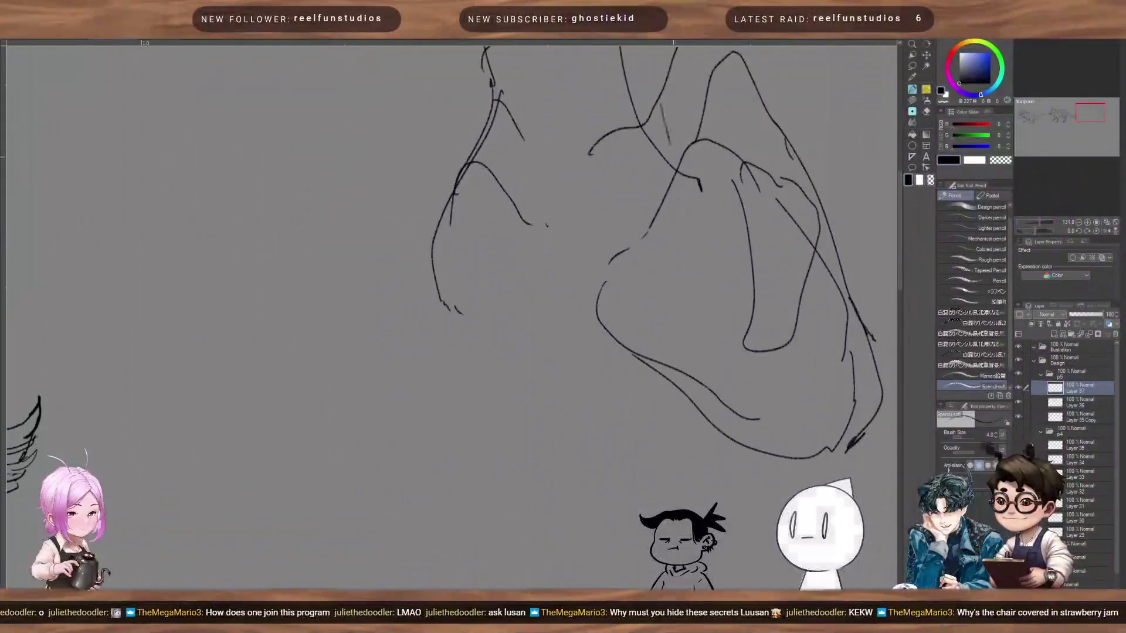
# Step: Draw the front mass's lower edge sweeping down from the rounded mass and close off its hanging, tapered front lobe
pyautogui.moveTo(661, 104)
pyautogui.mouseDown()
pyautogui.moveTo(592, 275)
pyautogui.moveTo(543, 346)
pyautogui.moveTo(481, 381)
pyautogui.mouseUp()
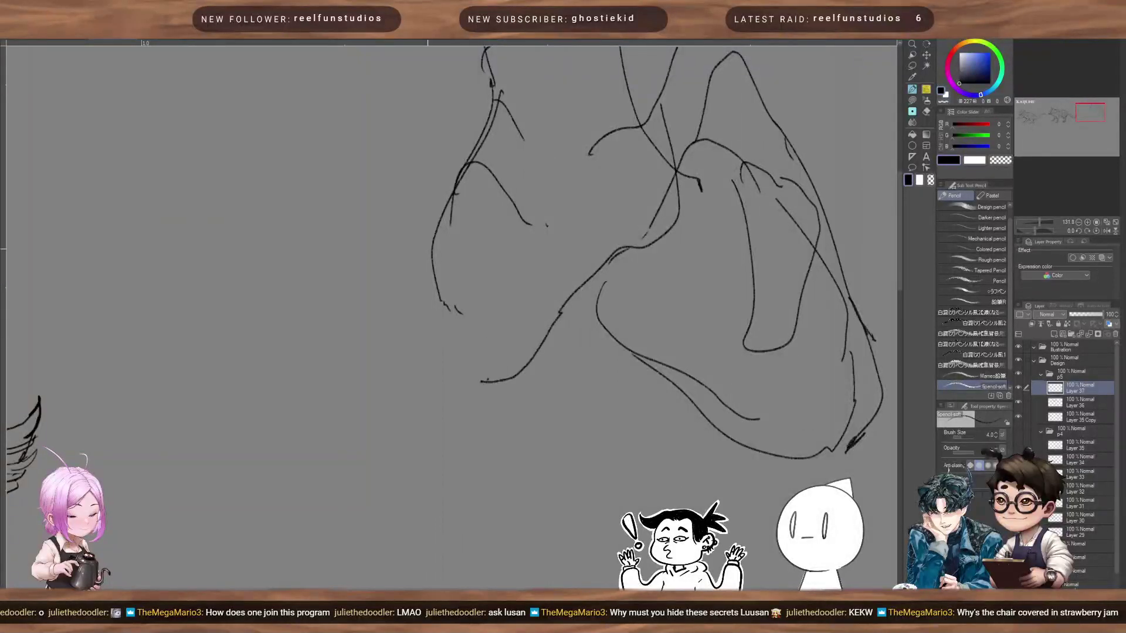
pyautogui.moveTo(430, 231); pyautogui.dragTo(443, 431)
pyautogui.moveTo(604, 179)
pyautogui.mouseDown()
pyautogui.moveTo(460, 427)
pyautogui.moveTo(482, 223)
pyautogui.mouseUp()
pyautogui.moveTo(500, 375); pyautogui.dragTo(495, 199)
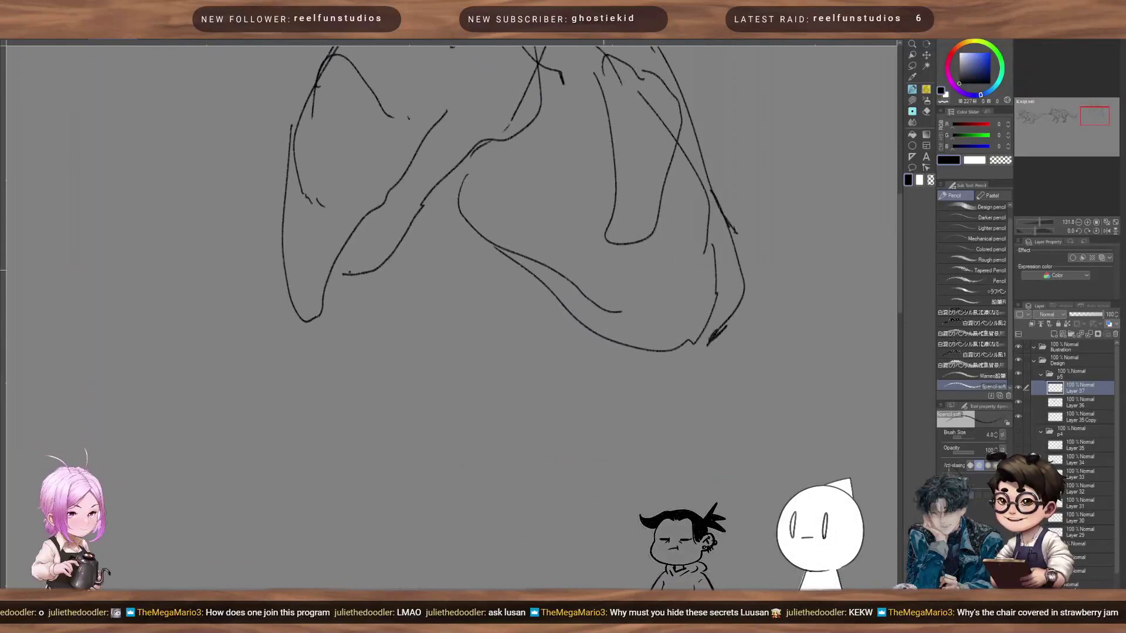
# Step: Add a small curl at the base of the U-shaped form and a contour running to the rounded mass's lower rear corner
pyautogui.moveTo(642, 217); pyautogui.dragTo(668, 265)
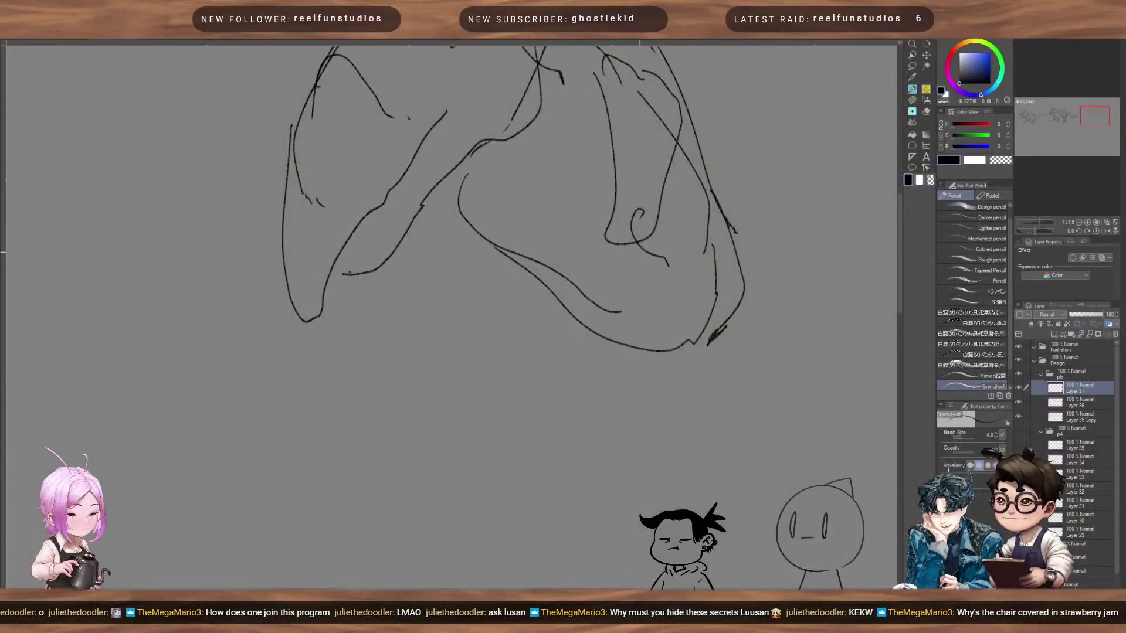
pyautogui.moveTo(629, 226); pyautogui.dragTo(690, 295)
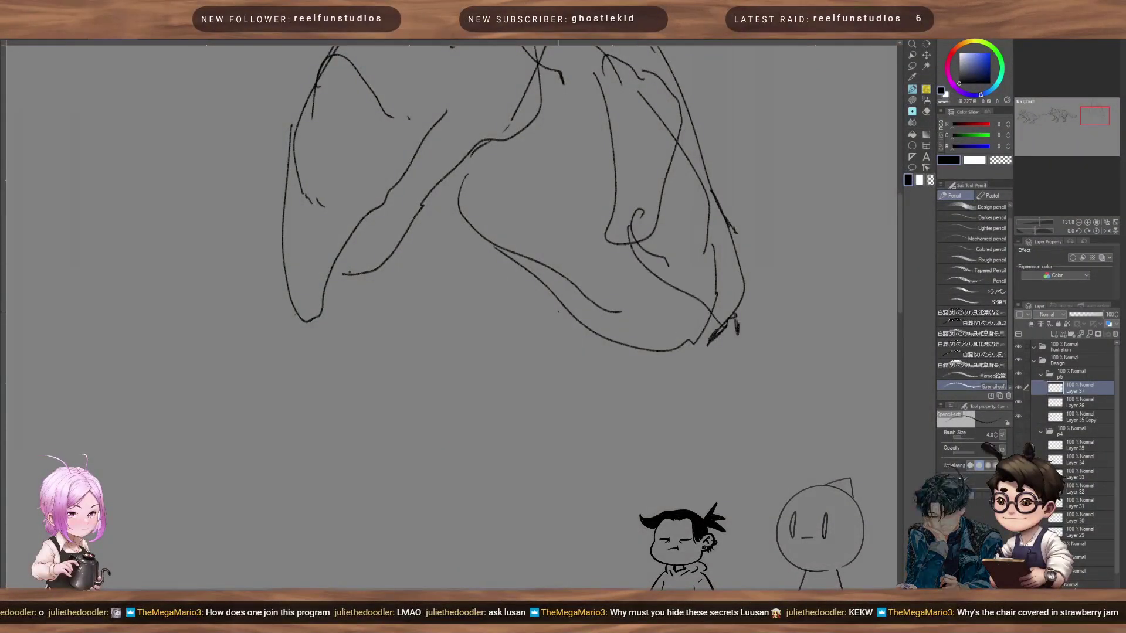
pyautogui.moveTo(445, 329); pyautogui.dragTo(558, 382)
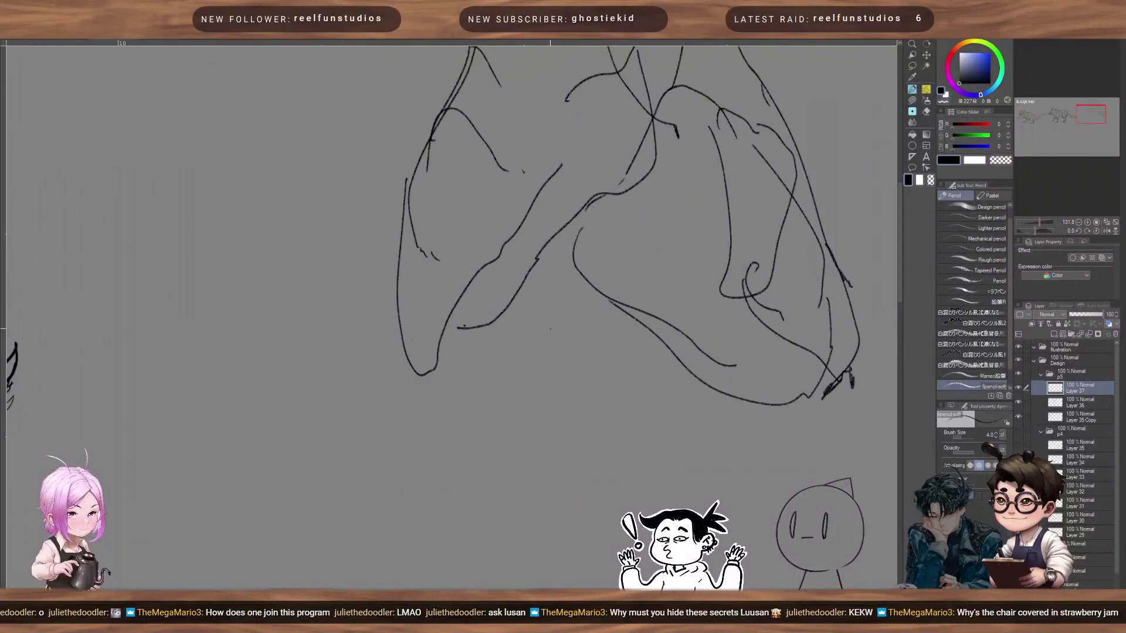
# Step: Sketch a small loop where the two masses meet, with an upper leg line below it and a long rear leg line
pyautogui.moveTo(551, 256); pyautogui.dragTo(577, 225)
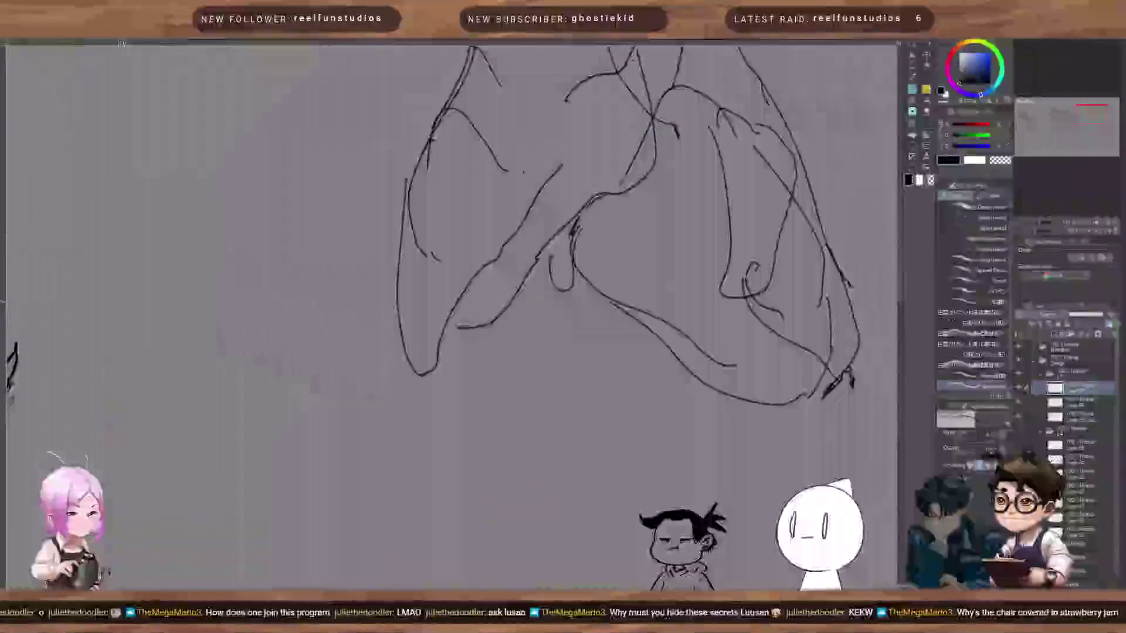
pyautogui.moveTo(564, 286)
pyautogui.mouseDown()
pyautogui.moveTo(547, 417)
pyautogui.moveTo(495, 322)
pyautogui.mouseUp()
pyautogui.moveTo(741, 283)
pyautogui.mouseDown()
pyautogui.moveTo(756, 289)
pyautogui.moveTo(704, 384)
pyautogui.mouseUp()
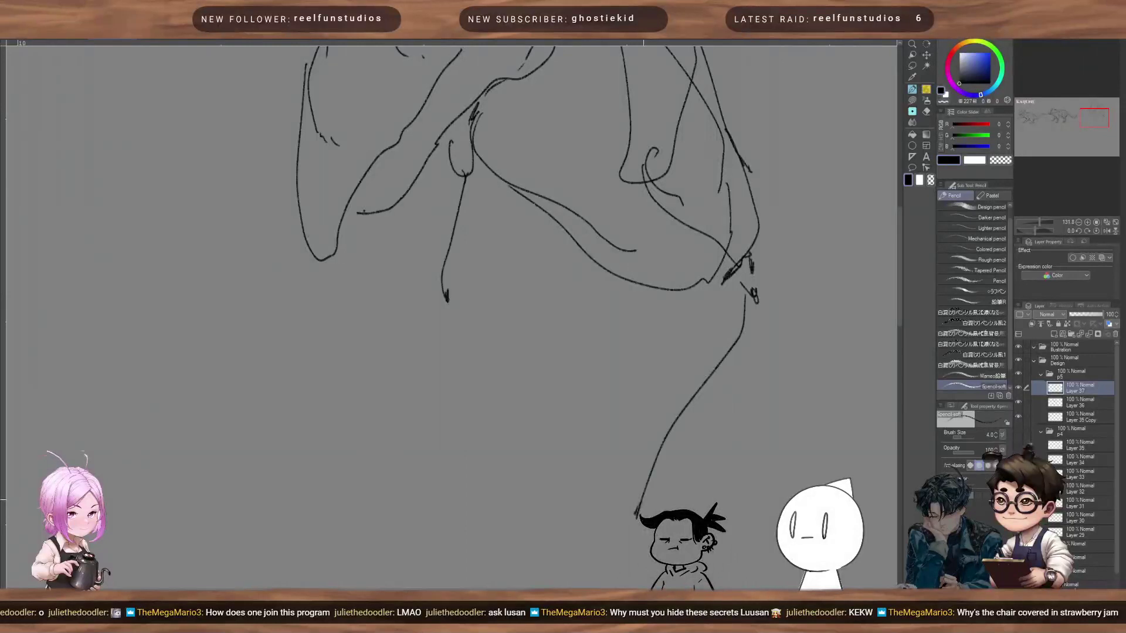
pyautogui.moveTo(469, 401); pyautogui.dragTo(536, 442)
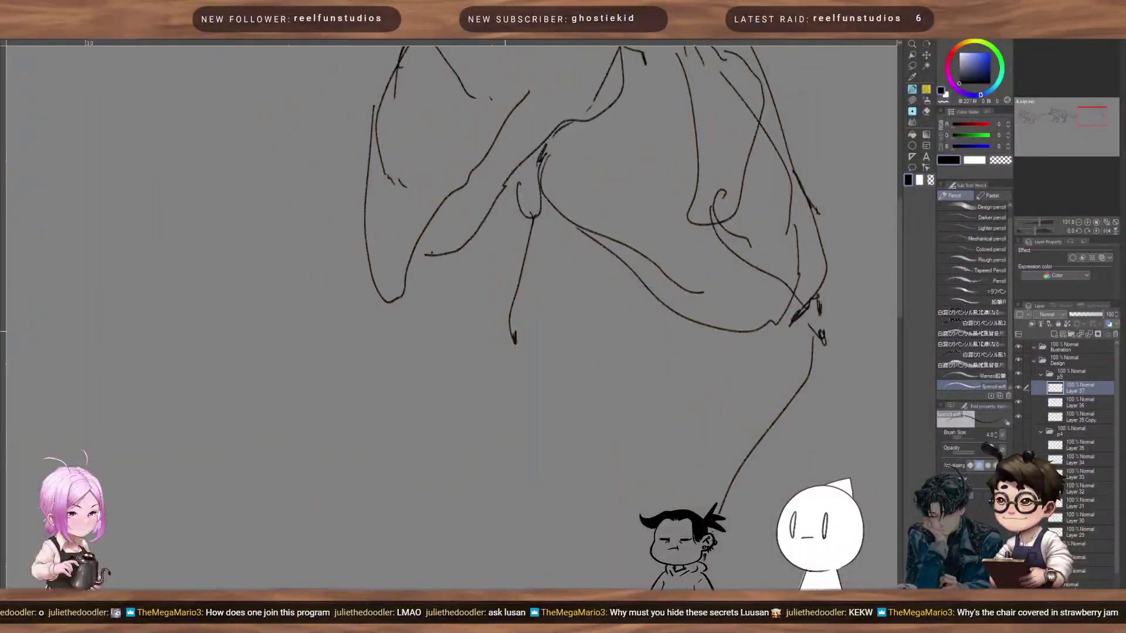
# Step: Redraw the front leg's lower line from the knee down to the ankle and add a drooping line trailing off the creature's rear
pyautogui.moveTo(445, 558); pyautogui.dragTo(447, 550)
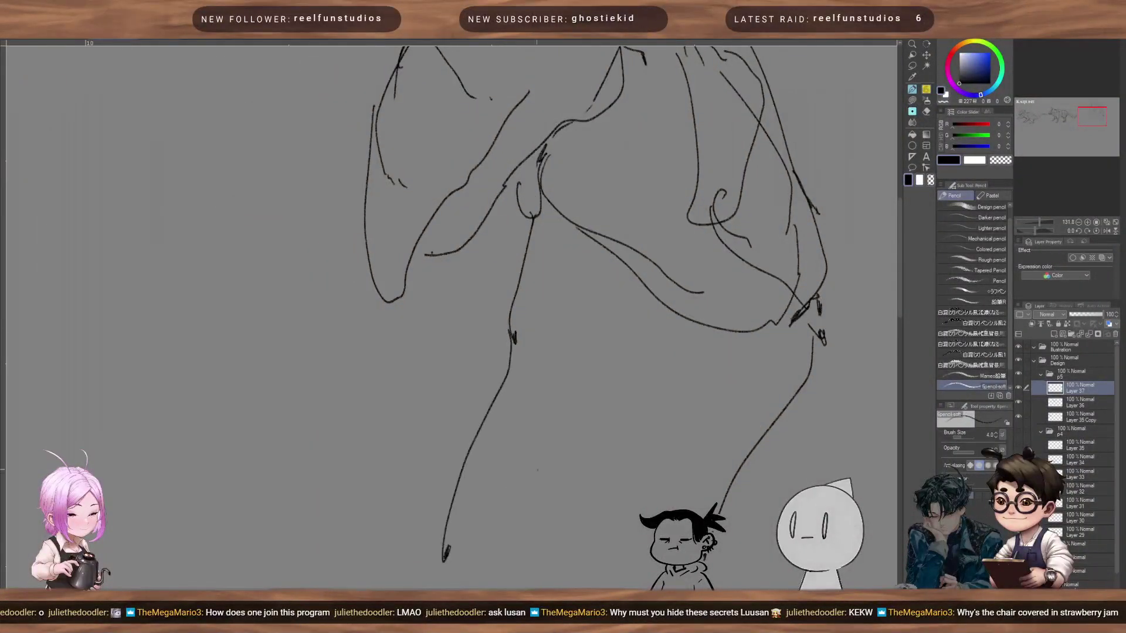
pyautogui.moveTo(615, 516)
pyautogui.mouseDown()
pyautogui.moveTo(555, 388)
pyautogui.moveTo(662, 424)
pyautogui.mouseUp()
pyautogui.hotkey('ctrl', 'z')
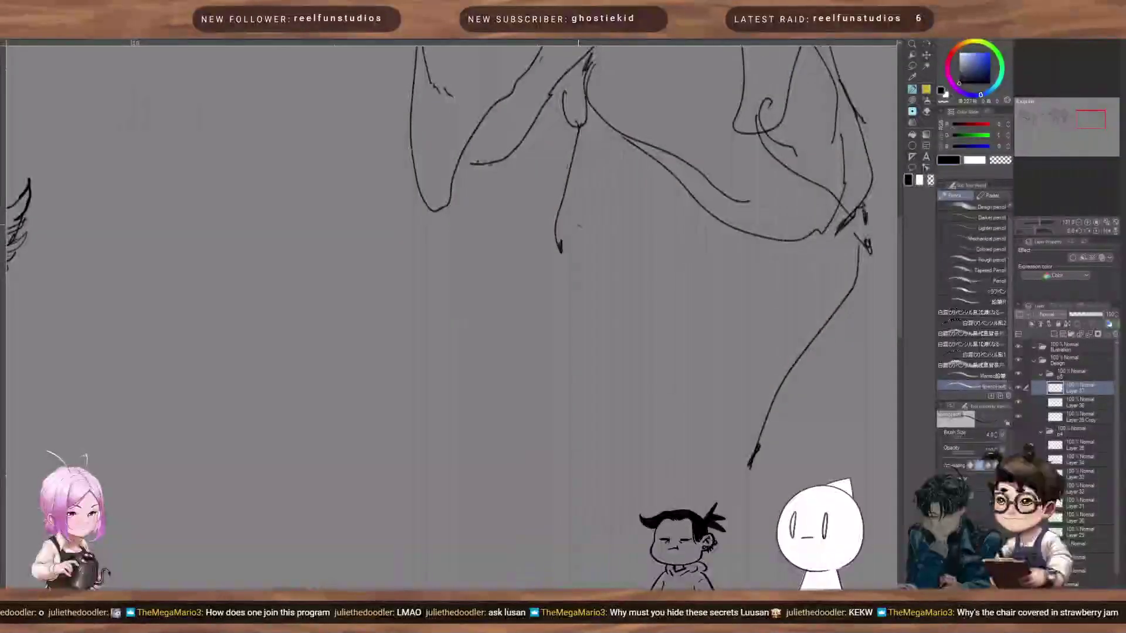
pyautogui.moveTo(578, 224)
pyautogui.mouseDown()
pyautogui.moveTo(584, 268)
pyautogui.moveTo(527, 401)
pyautogui.moveTo(523, 447)
pyautogui.mouseUp()
pyautogui.moveTo(594, 443); pyautogui.dragTo(568, 375)
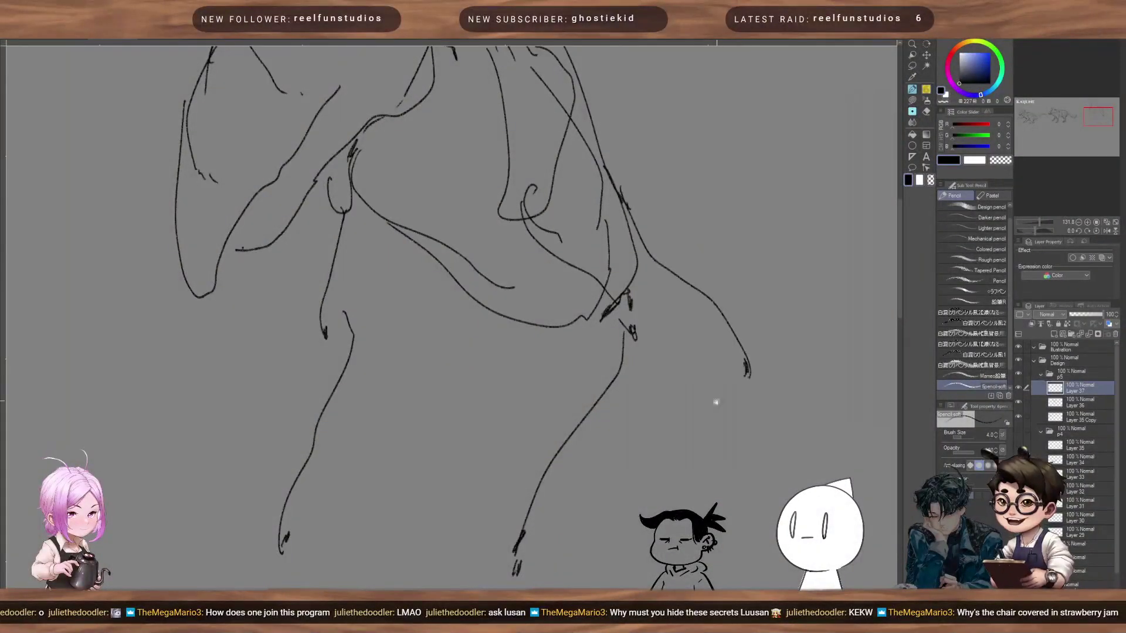
# Step: Draw the creature's hip mass behind the torso with a wavy lower edge and a peaked upper edge curving down at the rear
pyautogui.moveTo(715, 403); pyautogui.dragTo(722, 302)
pyautogui.moveTo(595, 231)
pyautogui.mouseDown()
pyautogui.moveTo(682, 338)
pyautogui.moveTo(743, 331)
pyautogui.moveTo(771, 343)
pyautogui.moveTo(801, 317)
pyautogui.mouseUp()
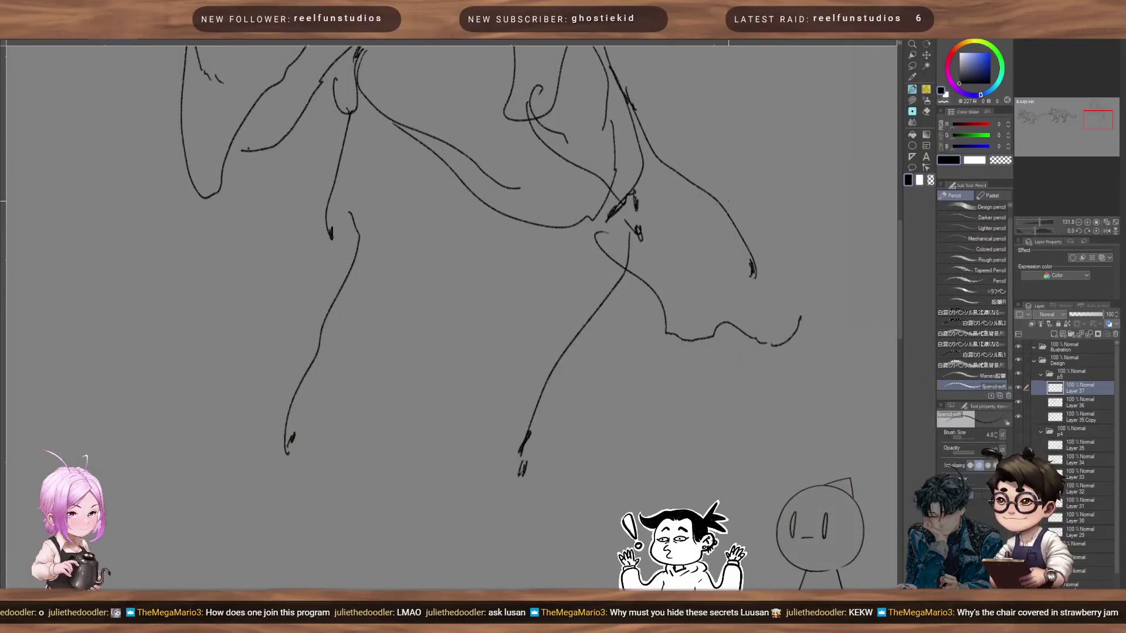
pyautogui.moveTo(662, 198)
pyautogui.mouseDown()
pyautogui.moveTo(713, 208)
pyautogui.moveTo(746, 169)
pyautogui.mouseUp()
pyautogui.moveTo(790, 232); pyautogui.dragTo(804, 316)
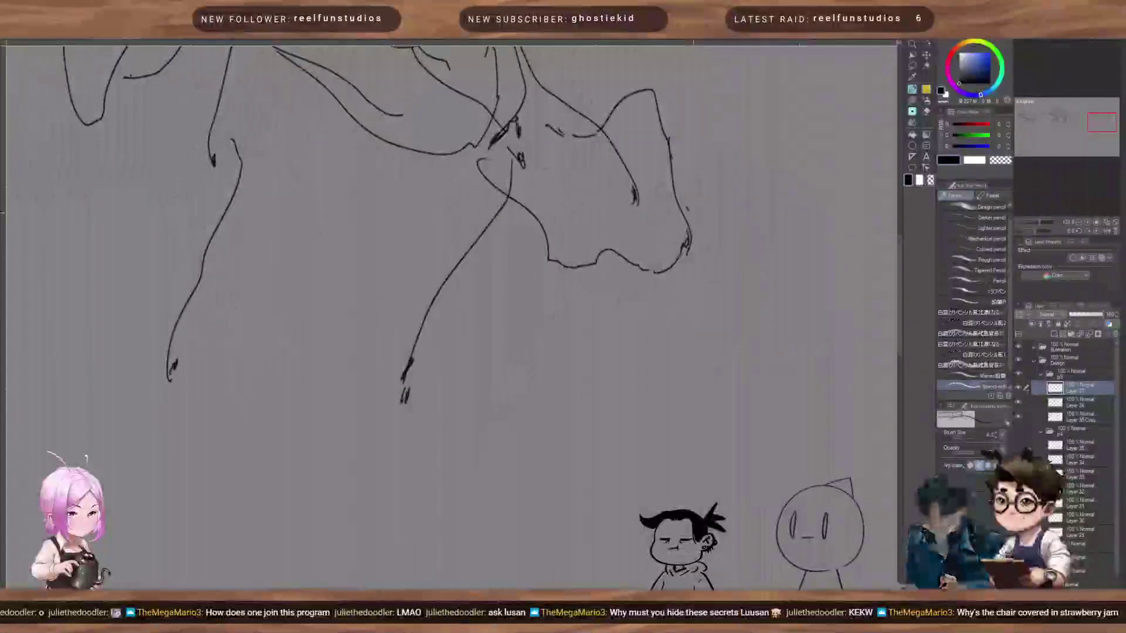
# Step: Add small bent contours on either side of the hip mass and a long rear thigh line ending in a narrow loop
pyautogui.moveTo(687, 206); pyautogui.dragTo(722, 270)
pyautogui.moveTo(532, 208)
pyautogui.mouseDown()
pyautogui.moveTo(531, 278)
pyautogui.moveTo(582, 266)
pyautogui.mouseUp()
pyautogui.moveTo(609, 227); pyautogui.dragTo(507, 363)
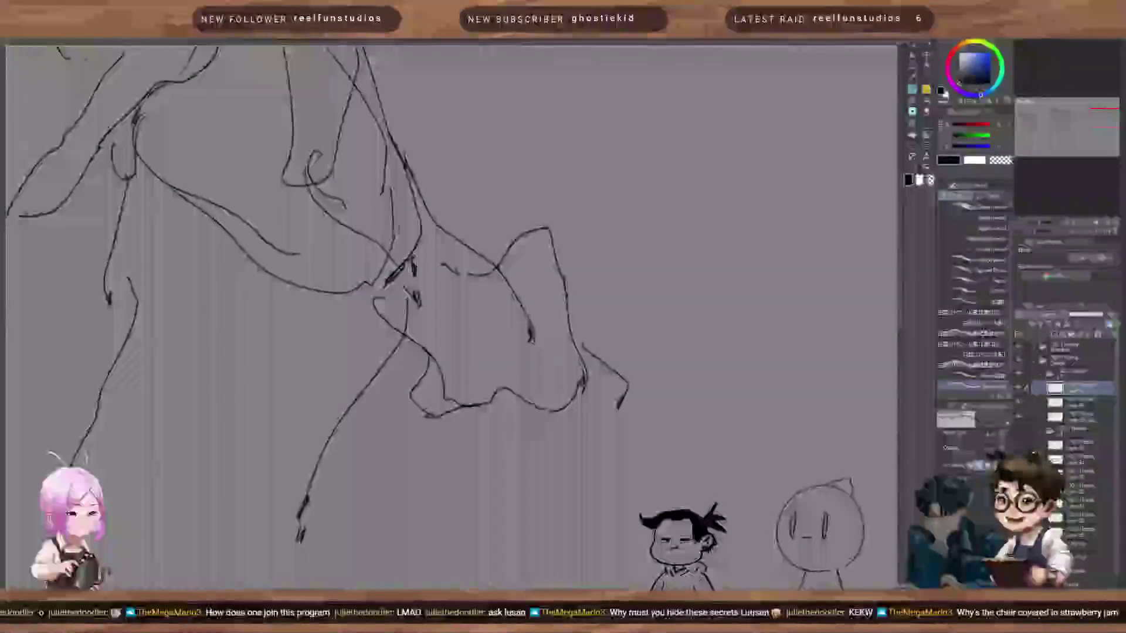
pyautogui.moveTo(549, 449); pyautogui.dragTo(669, 257)
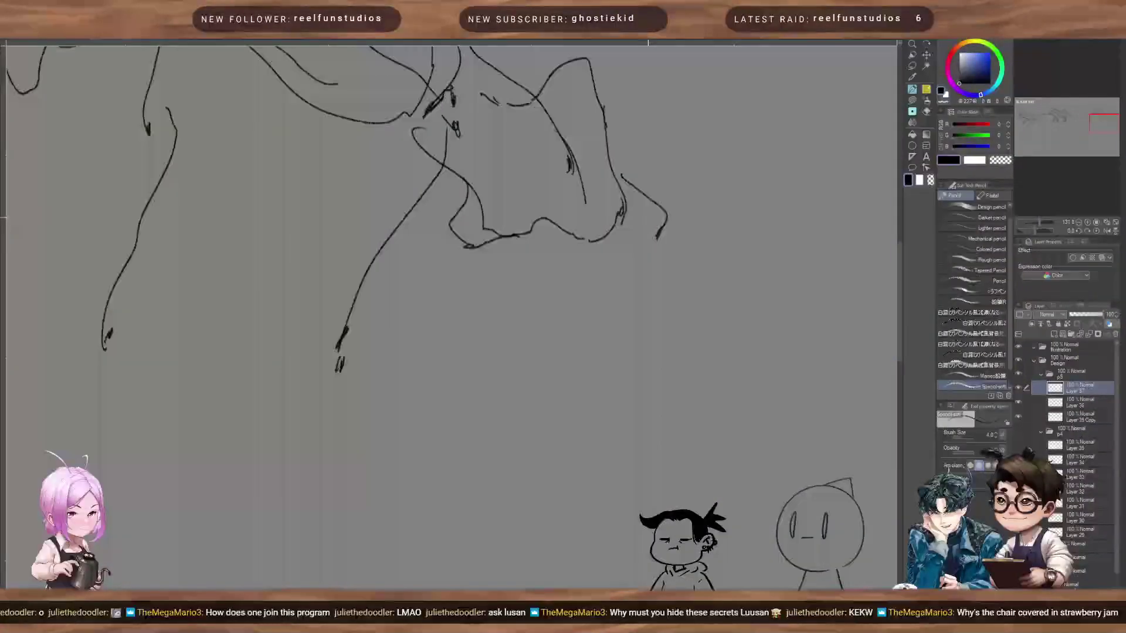
pyautogui.moveTo(621, 202)
pyautogui.mouseDown()
pyautogui.moveTo(696, 399)
pyautogui.moveTo(668, 332)
pyautogui.mouseUp()
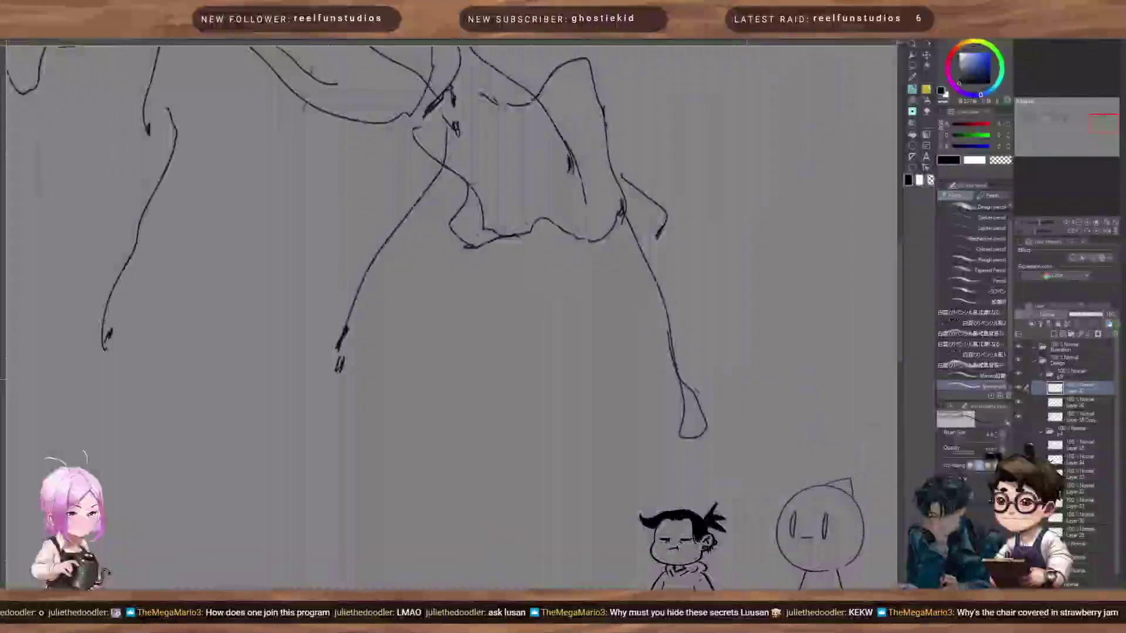
# Step: Scale the third creature's sketch down to roughly two thirds and move it closer to the middle creature
pyautogui.scroll(-5, 718, 368)
pyautogui.scroll(1, 718, 367)
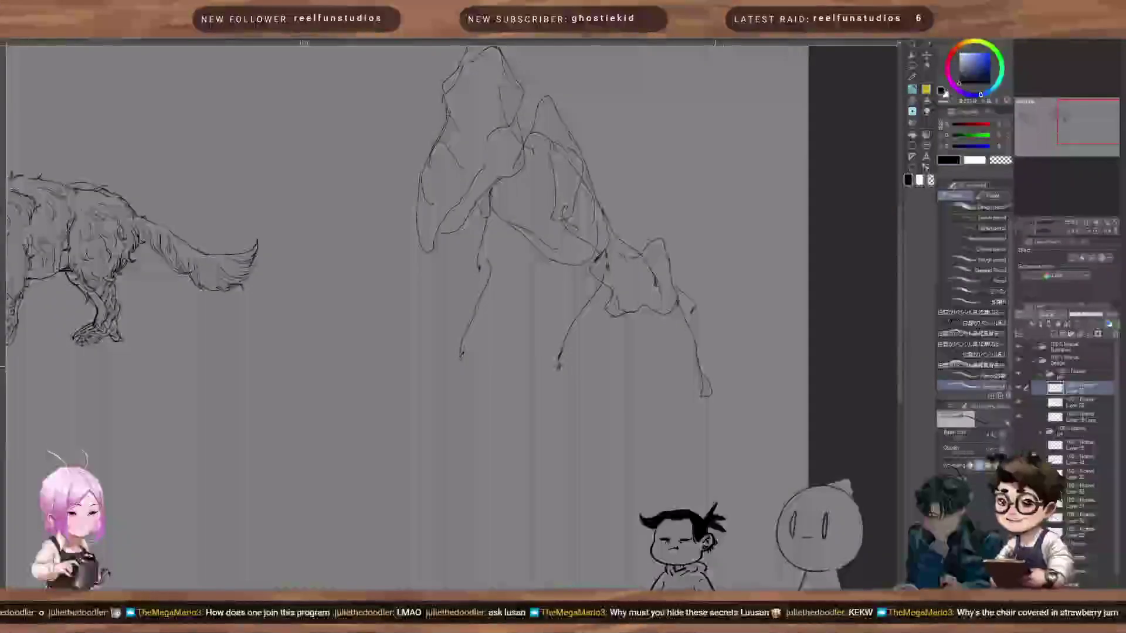
pyautogui.hotkey('ctrl', 't')
pyautogui.moveTo(562, 219); pyautogui.dragTo(627, 315)
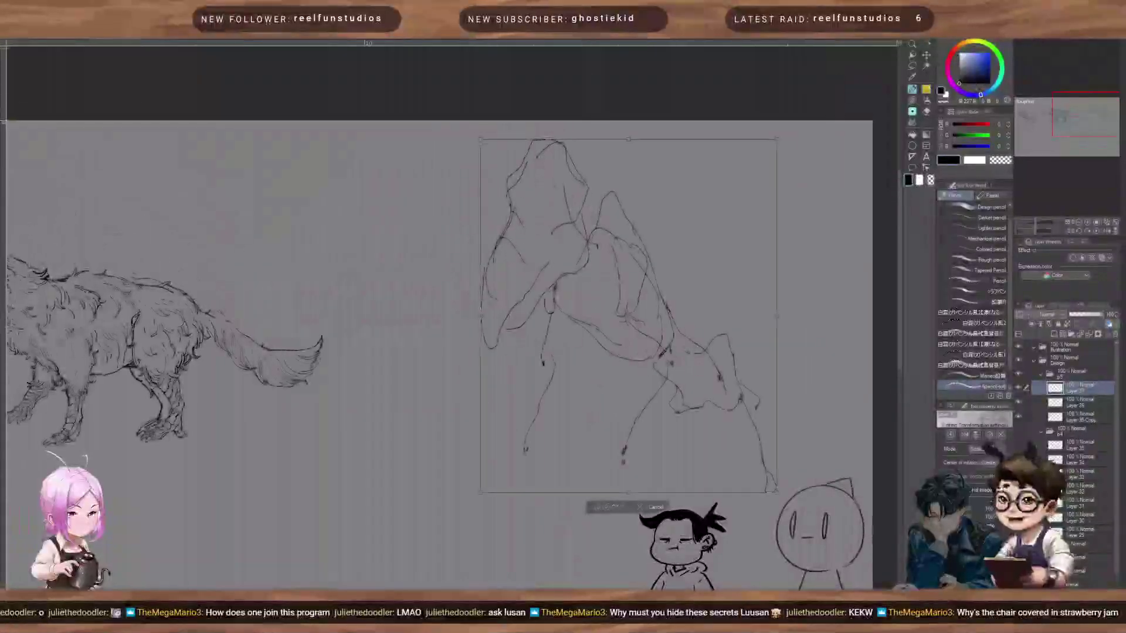
pyautogui.moveTo(777, 140); pyautogui.dragTo(673, 252)
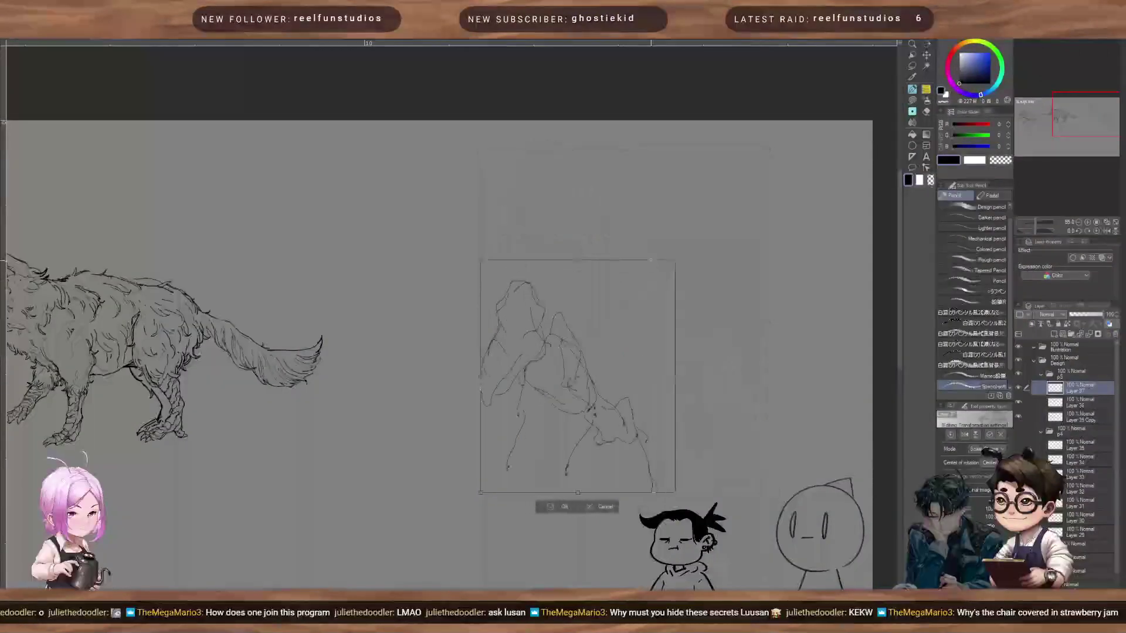
pyautogui.moveTo(565, 362); pyautogui.dragTo(512, 305)
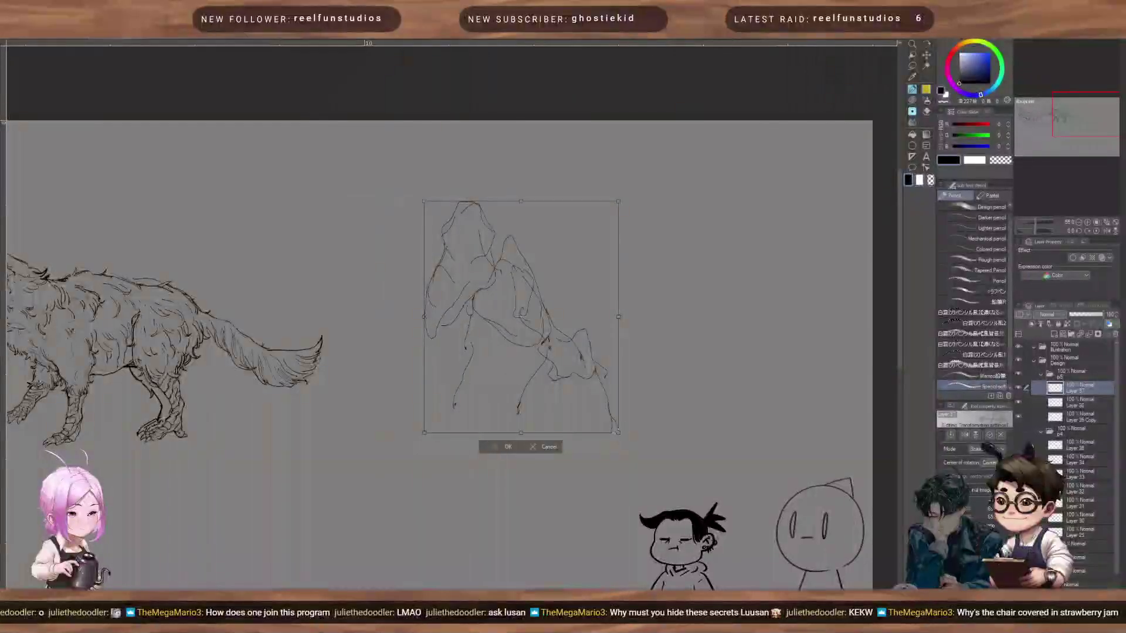
pyautogui.press('Return')
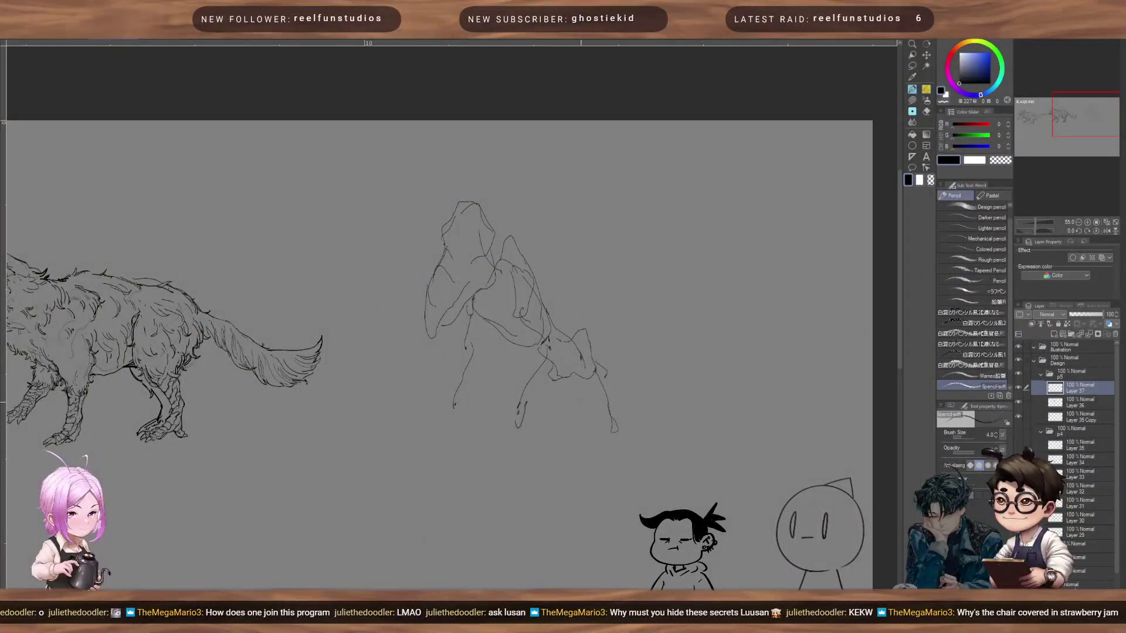
# Step: Extend both legs with short backward bends at the knees and lower leg lines running down to the ankles
pyautogui.moveTo(613, 432); pyautogui.dragTo(656, 421)
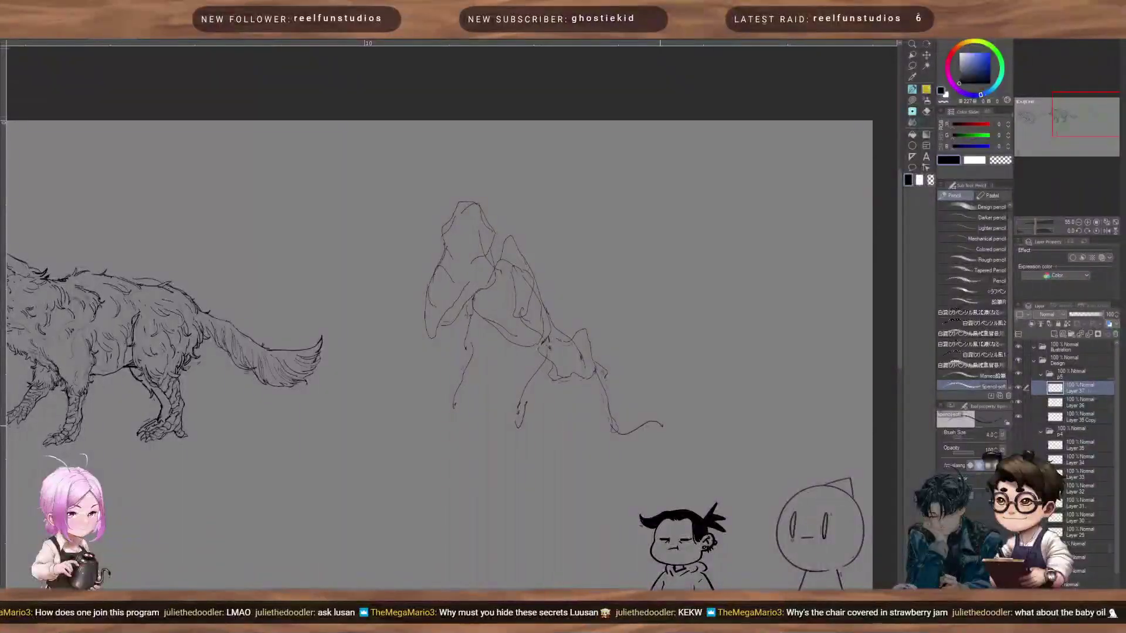
pyautogui.moveTo(519, 431); pyautogui.dragTo(551, 423)
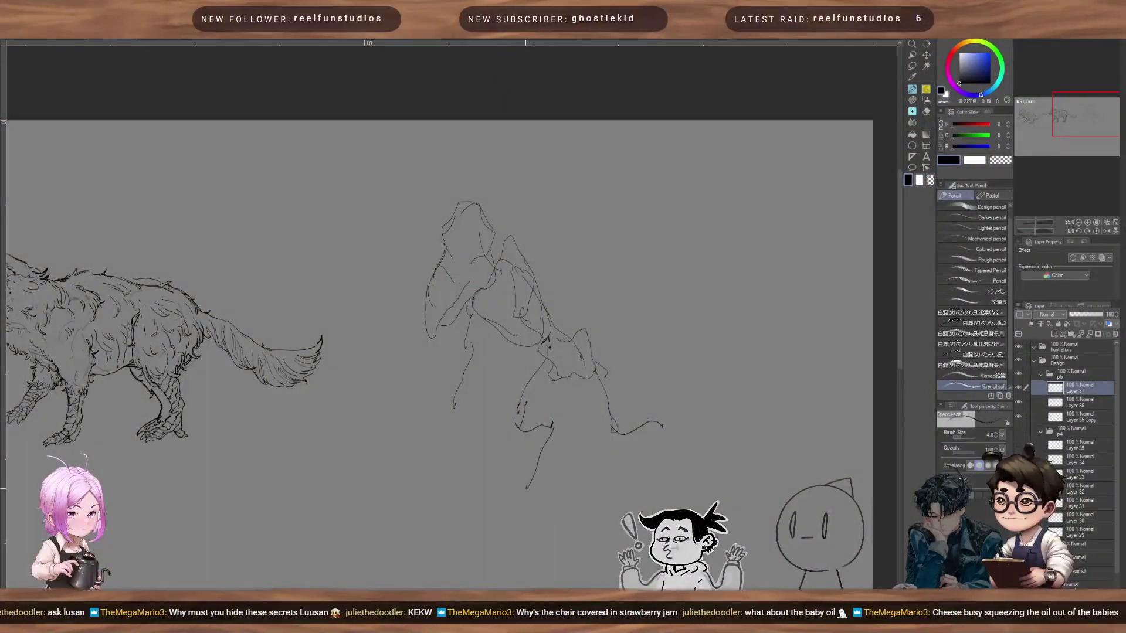
pyautogui.moveTo(525, 486); pyautogui.dragTo(523, 493)
pyautogui.moveTo(664, 425); pyautogui.dragTo(695, 505)
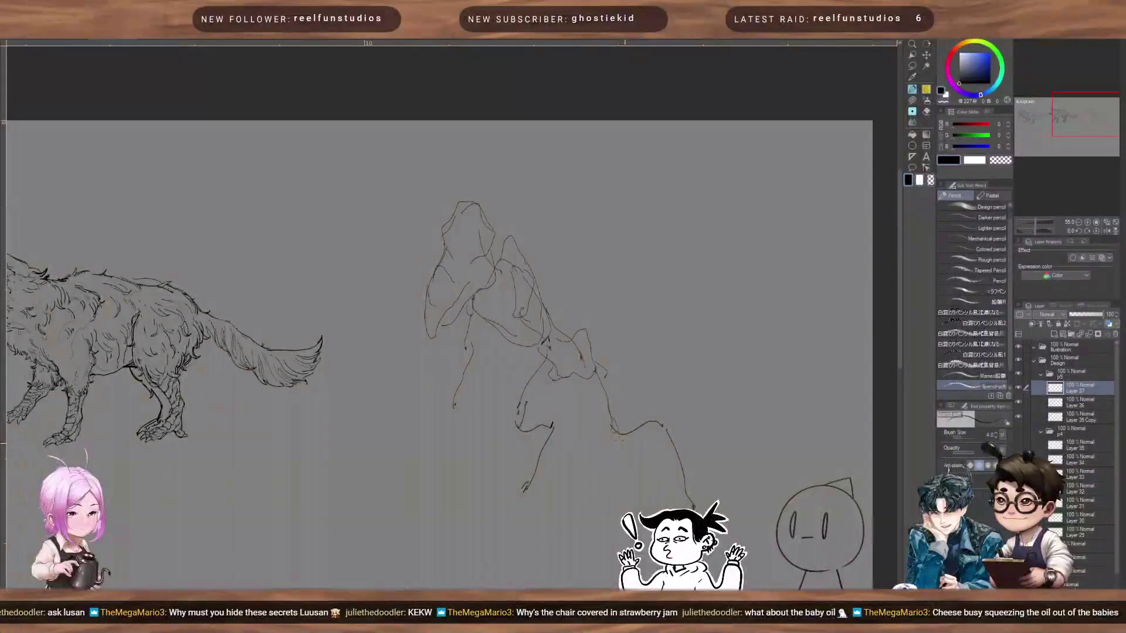
# Step: Add the rear leg's second contour and a long tail line sweeping from the rump toward an upturned tip
pyautogui.moveTo(643, 405); pyautogui.dragTo(674, 506)
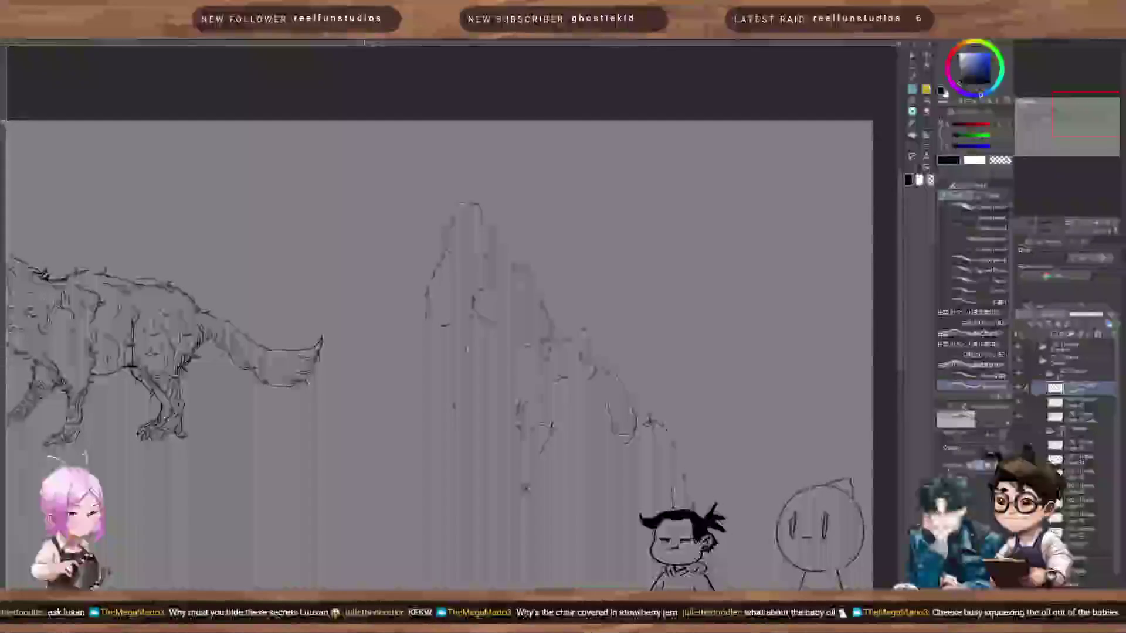
pyautogui.moveTo(686, 466)
pyautogui.mouseDown()
pyautogui.moveTo(745, 482)
pyautogui.moveTo(798, 436)
pyautogui.mouseUp()
pyautogui.moveTo(620, 370); pyautogui.dragTo(663, 425)
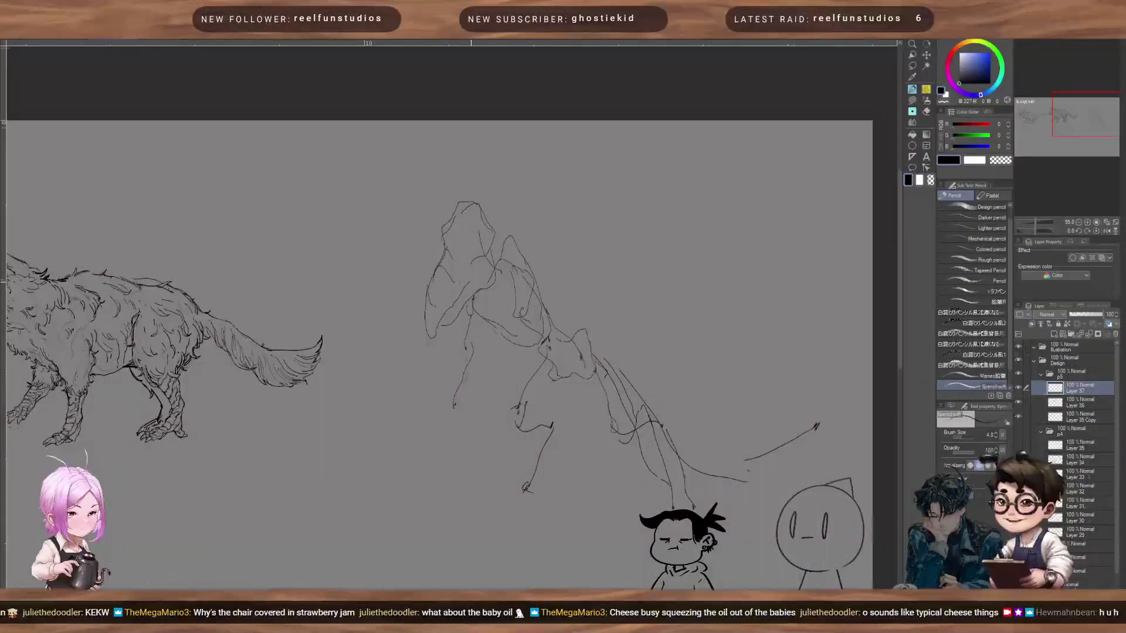
# Step: Set the brush size to 6 and draw the creature's face over the rough head, with eyes, nose, muzzle, ears and neck fur
pyautogui.press(']')
pyautogui.press(']')
pyautogui.moveTo(445, 239); pyautogui.dragTo(437, 264)
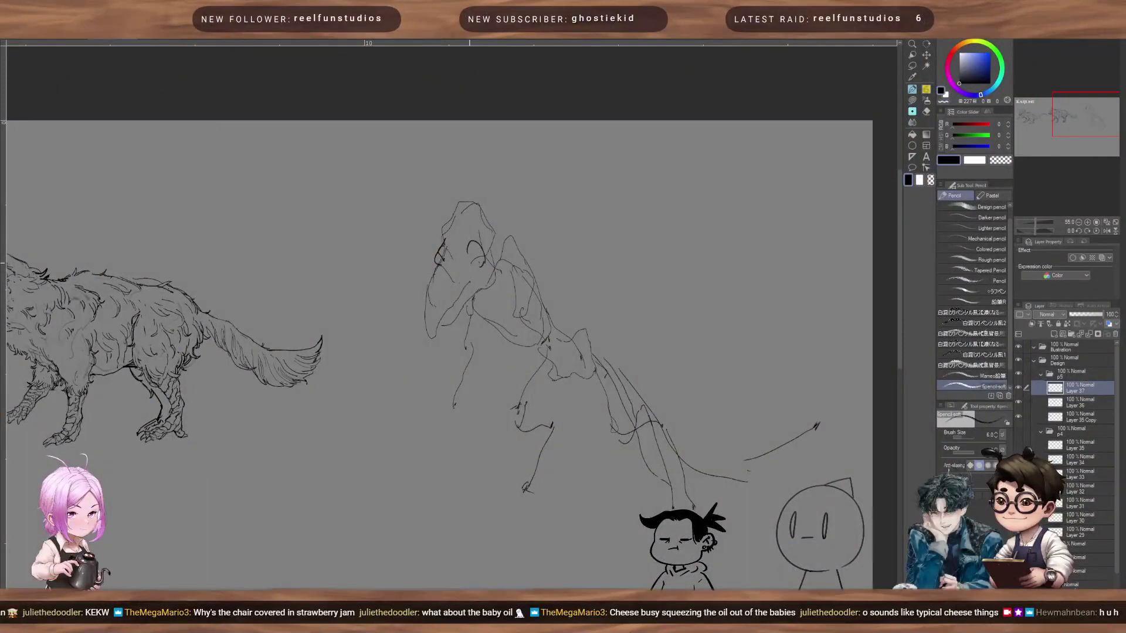
pyautogui.moveTo(443, 258); pyautogui.dragTo(459, 269)
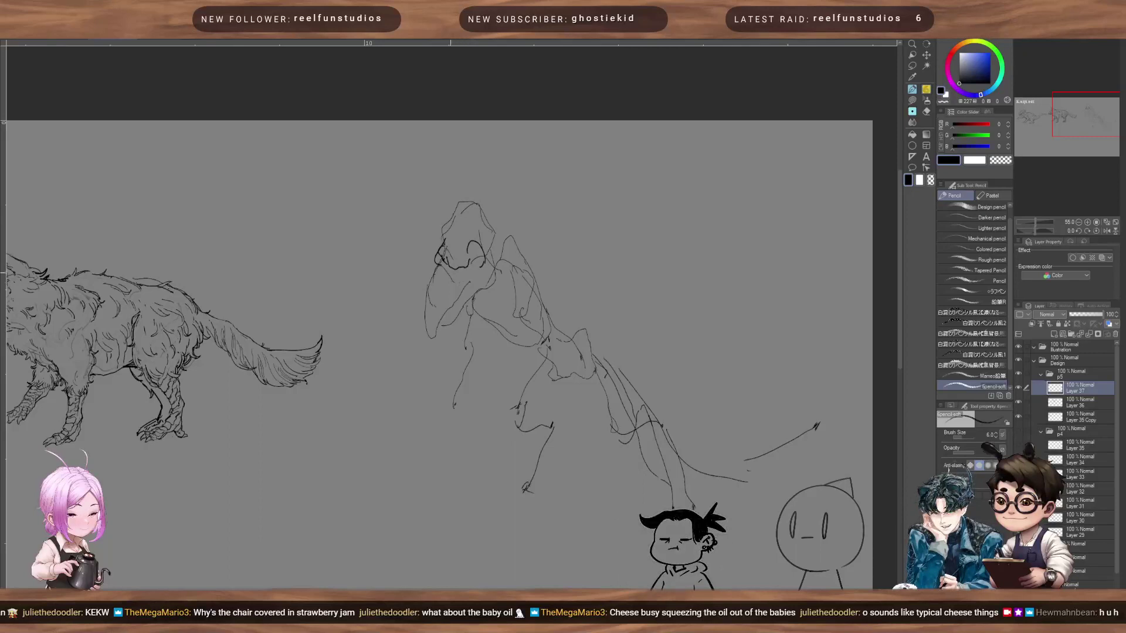
pyautogui.moveTo(479, 281); pyautogui.dragTo(452, 283)
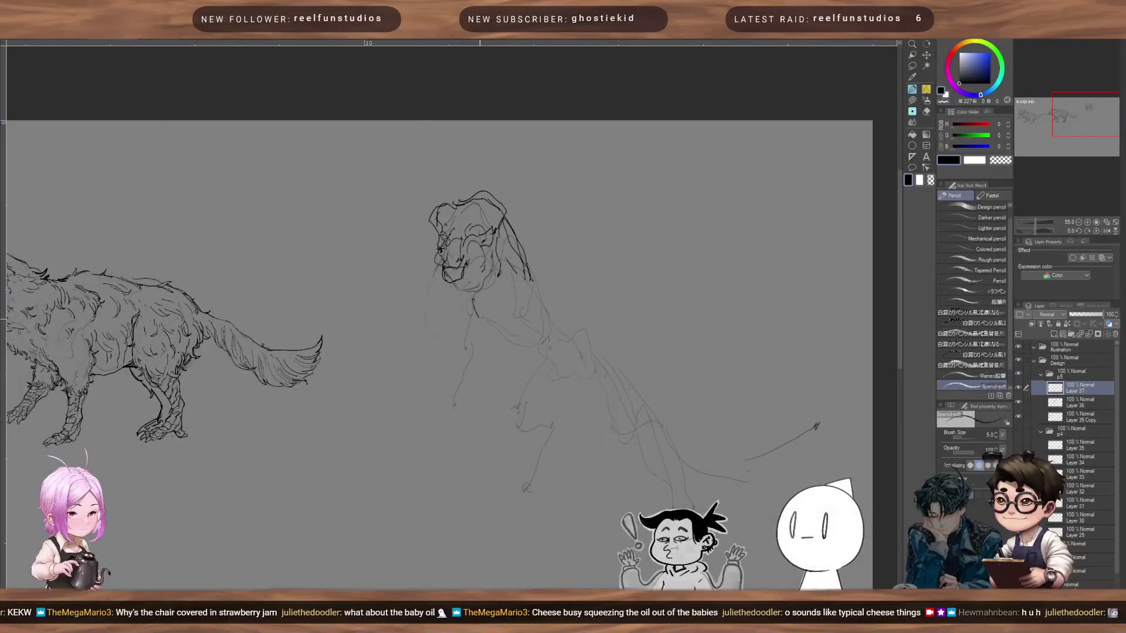
# Step: Draw the pointed ruff hanging below the neck and the back line from shoulder to waist, and start the chest line
pyautogui.moveTo(474, 300); pyautogui.dragTo(491, 322)
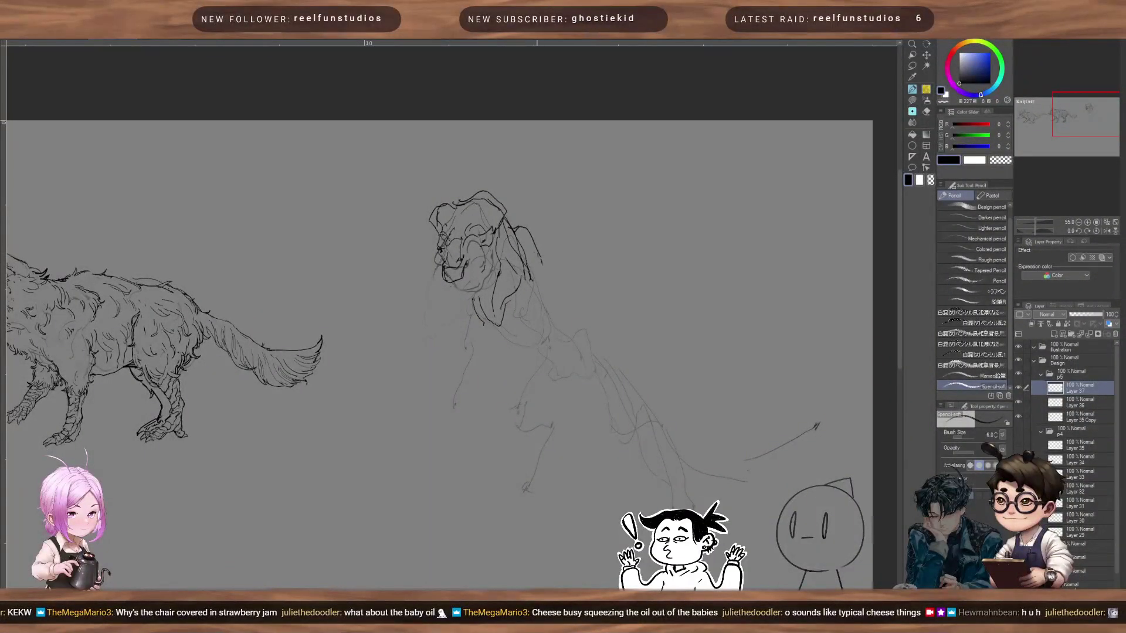
pyautogui.moveTo(537, 258); pyautogui.dragTo(569, 332)
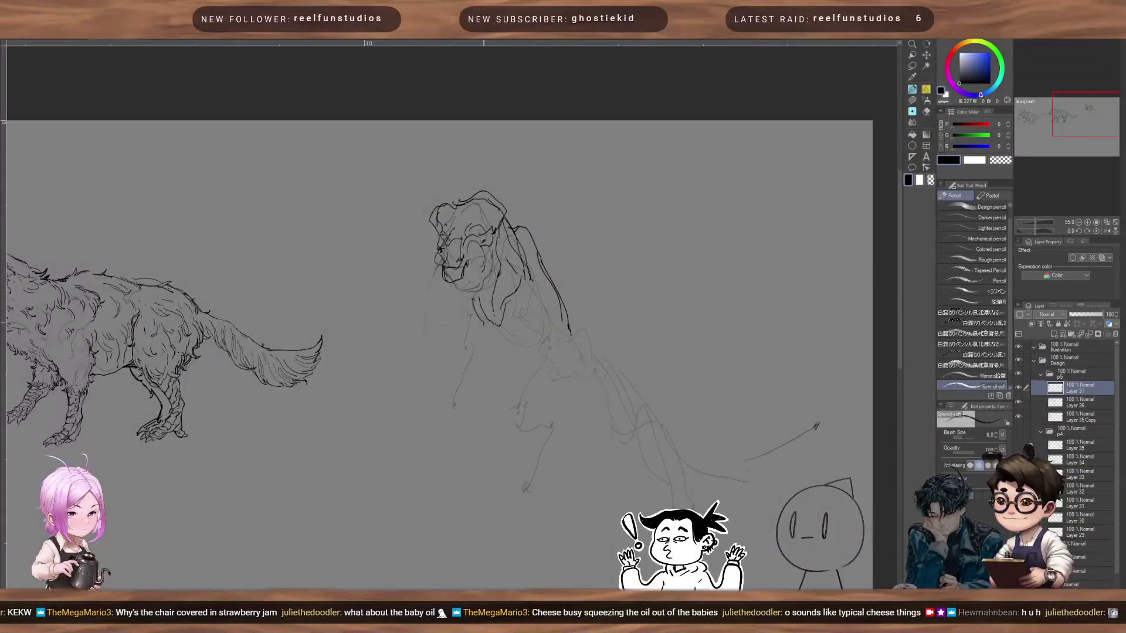
pyautogui.moveTo(487, 328)
pyautogui.mouseDown()
pyautogui.moveTo(506, 357)
pyautogui.moveTo(557, 372)
pyautogui.moveTo(566, 361)
pyautogui.mouseUp()
pyautogui.hotkey('ctrl', 'z')
pyautogui.hotkey('ctrl', 'z')
pyautogui.hotkey('ctrl', 'z')
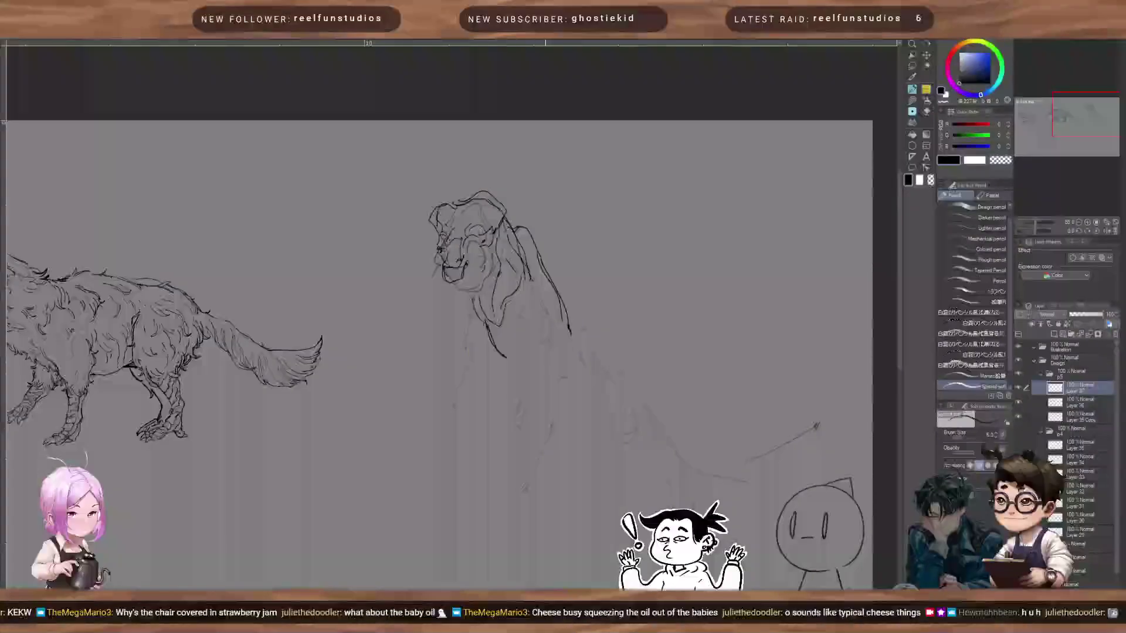
# Step: Set the brush size to 7 and outline the torso with a heavier back, a long belly line and a rounded rump
pyautogui.press(']')
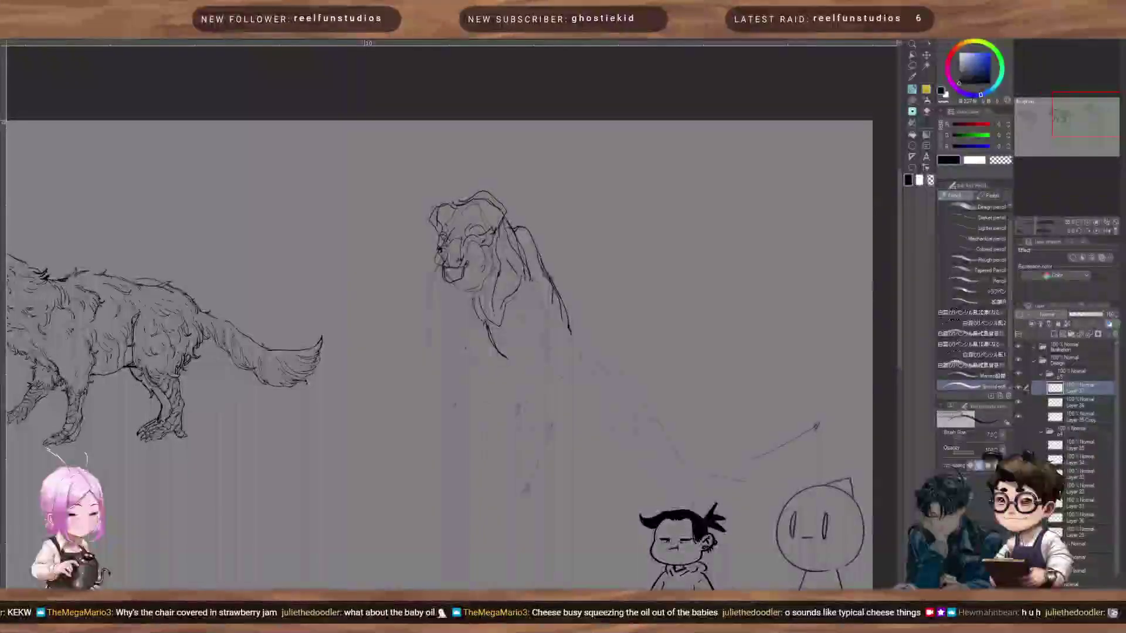
pyautogui.moveTo(555, 303); pyautogui.dragTo(554, 311)
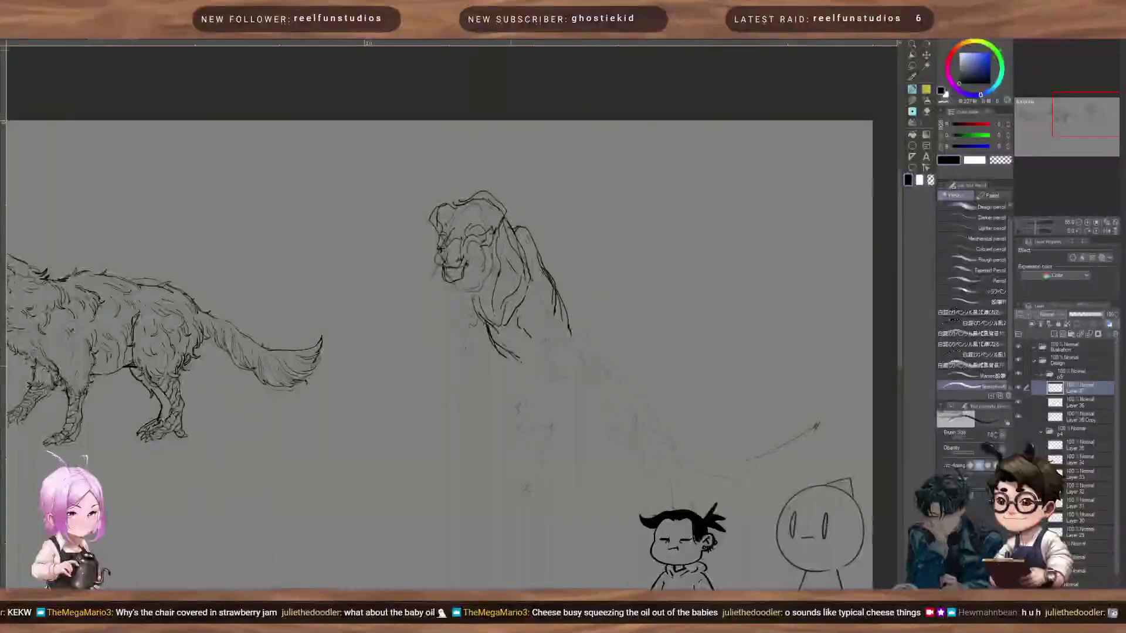
pyautogui.moveTo(504, 347); pyautogui.dragTo(595, 407)
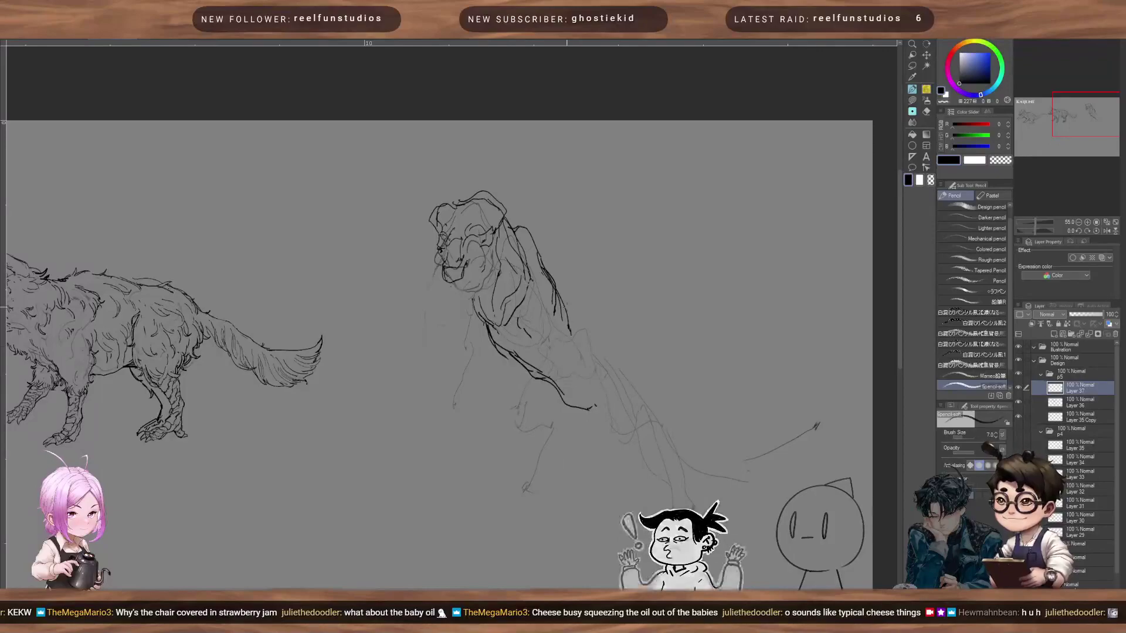
pyautogui.moveTo(566, 308); pyautogui.dragTo(627, 378)
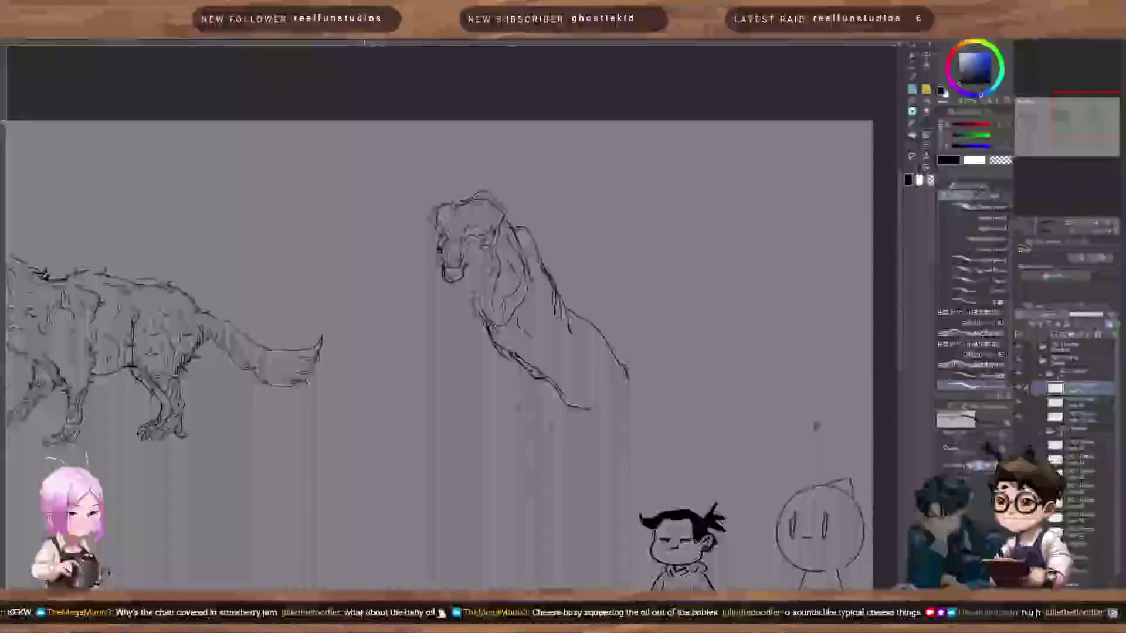
# Step: Outline both bent thighs down to the knees and add fur tufts at the knees and along the rump
pyautogui.moveTo(511, 359)
pyautogui.mouseDown()
pyautogui.moveTo(499, 390)
pyautogui.moveTo(526, 416)
pyautogui.mouseUp()
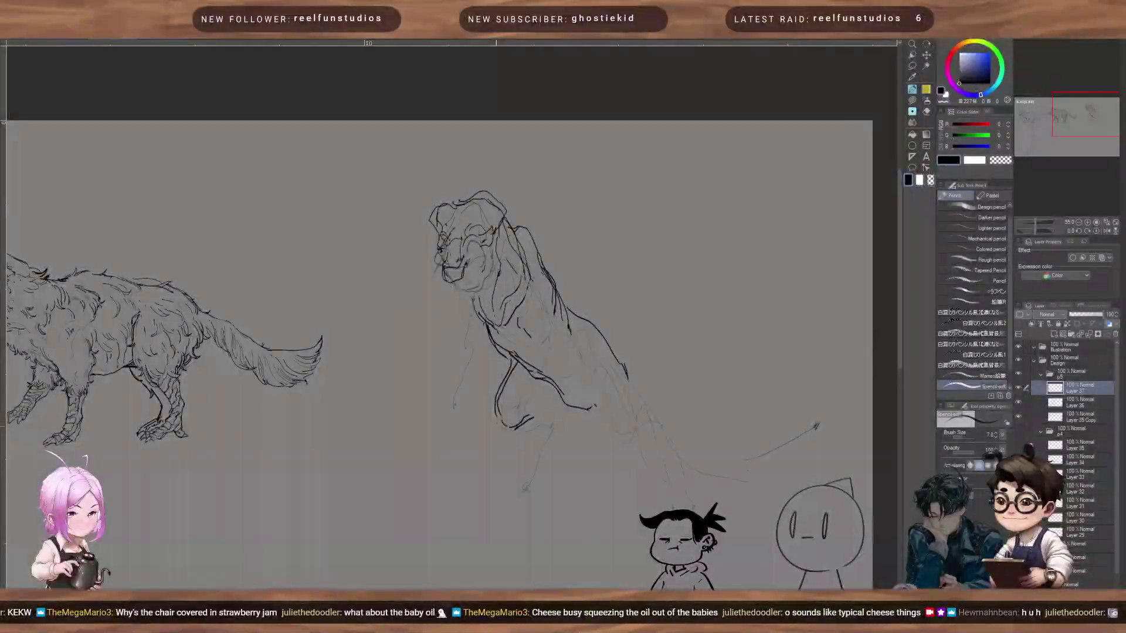
pyautogui.moveTo(531, 419); pyautogui.dragTo(557, 395)
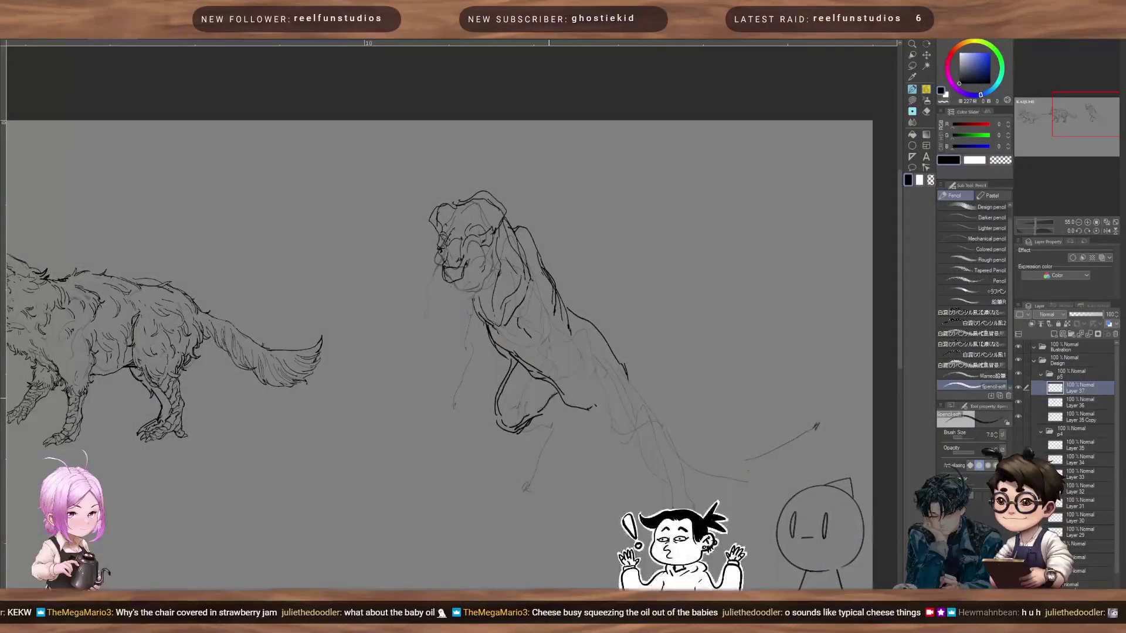
pyautogui.press('[')
pyautogui.moveTo(592, 335)
pyautogui.mouseDown()
pyautogui.moveTo(577, 364)
pyautogui.moveTo(585, 381)
pyautogui.mouseUp()
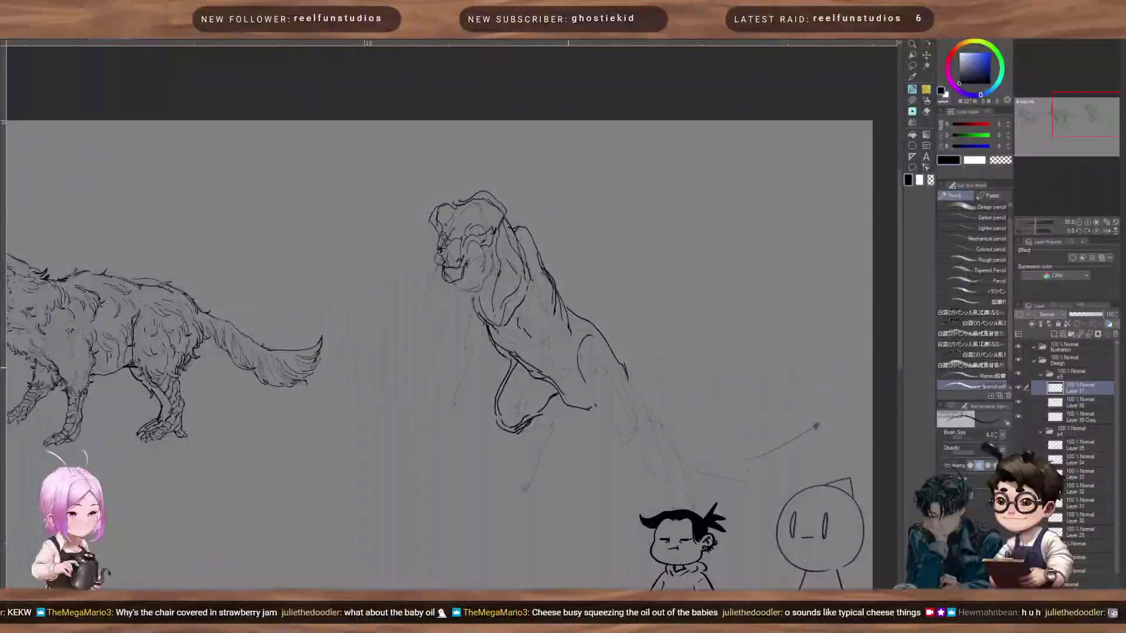
pyautogui.press(']')
pyautogui.press(']')
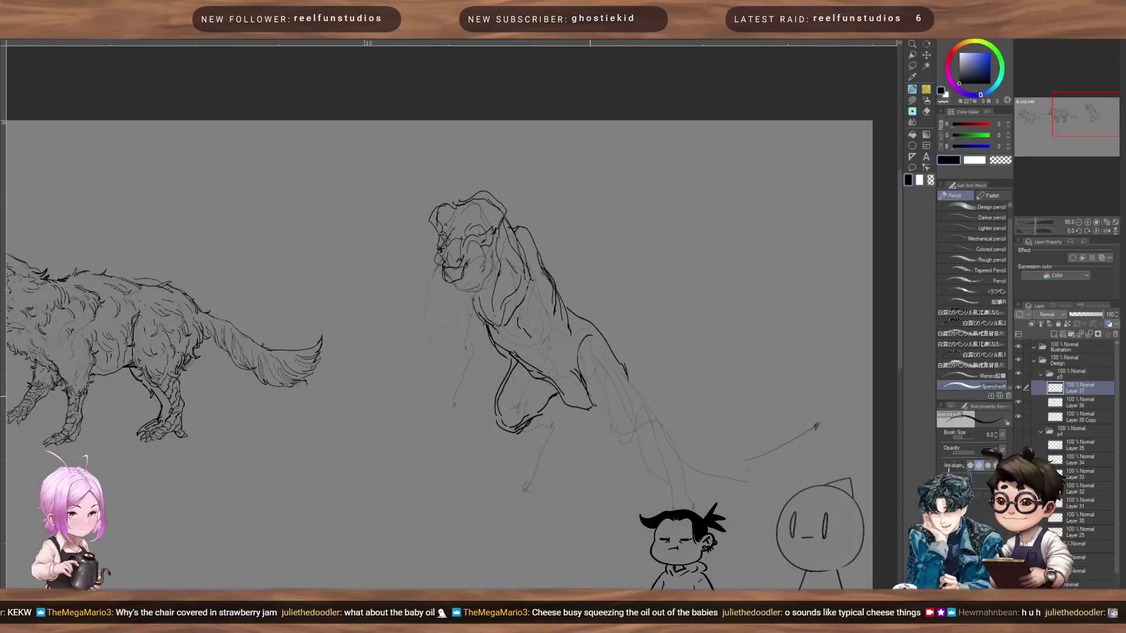
pyautogui.moveTo(637, 430)
pyautogui.mouseDown()
pyautogui.moveTo(647, 399)
pyautogui.moveTo(602, 324)
pyautogui.mouseUp()
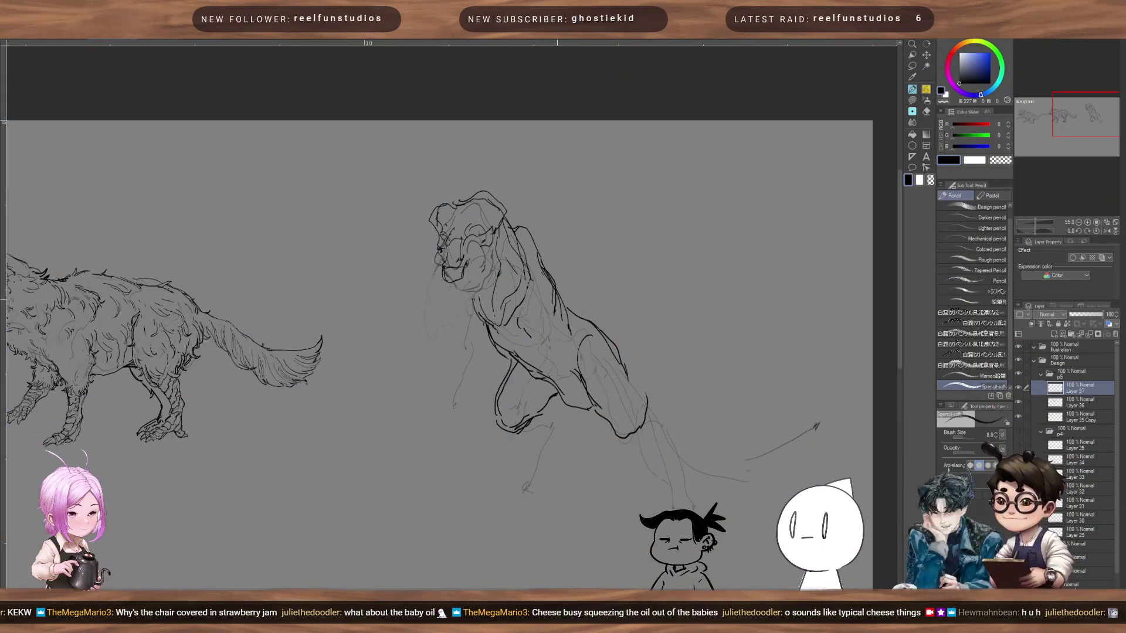
pyautogui.moveTo(554, 295); pyautogui.dragTo(615, 327)
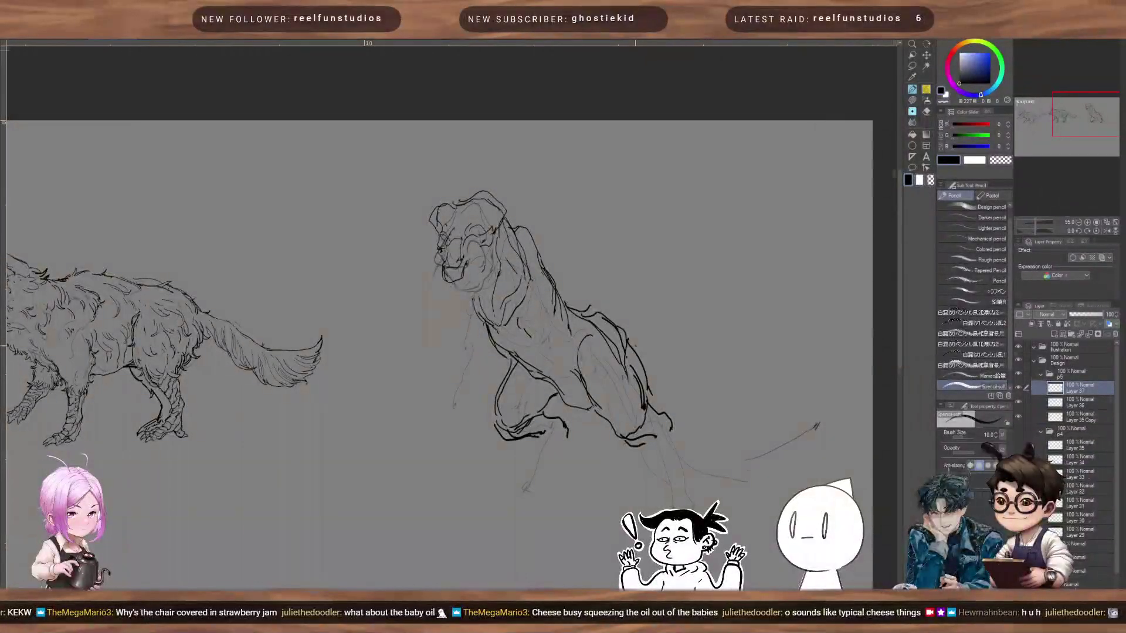
# Step: Draw the thick tail with two contours sweeping back from the rump and meeting in an upturned, pointed tip
pyautogui.moveTo(634, 348); pyautogui.dragTo(729, 416)
pyautogui.hotkey('ctrl', 'z')
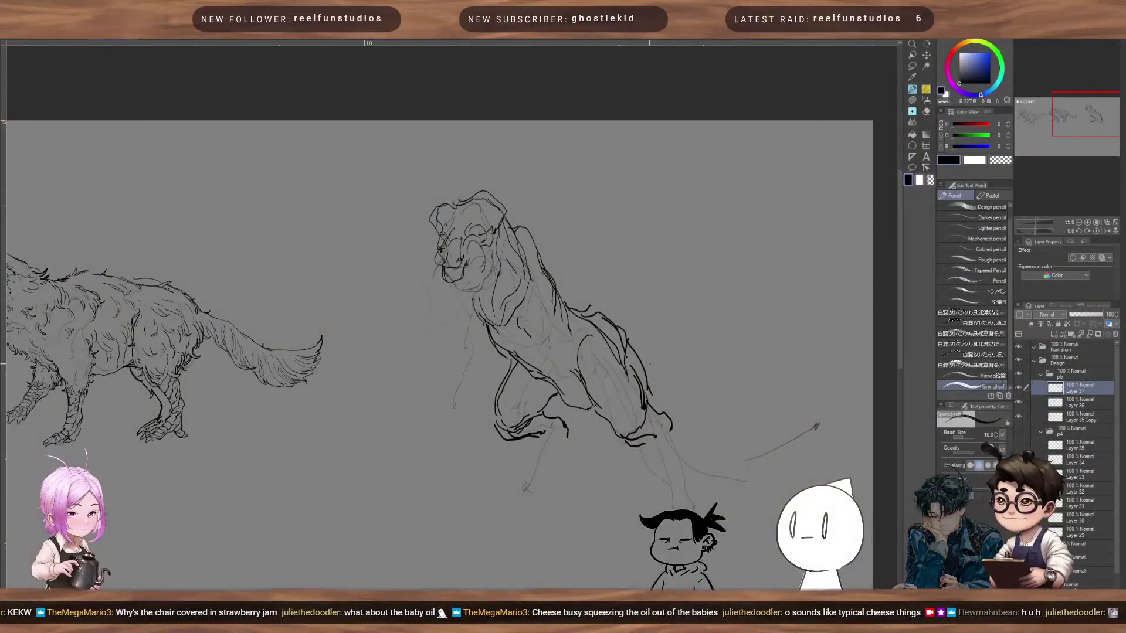
pyautogui.moveTo(627, 343)
pyautogui.mouseDown()
pyautogui.moveTo(691, 405)
pyautogui.moveTo(718, 414)
pyautogui.mouseUp()
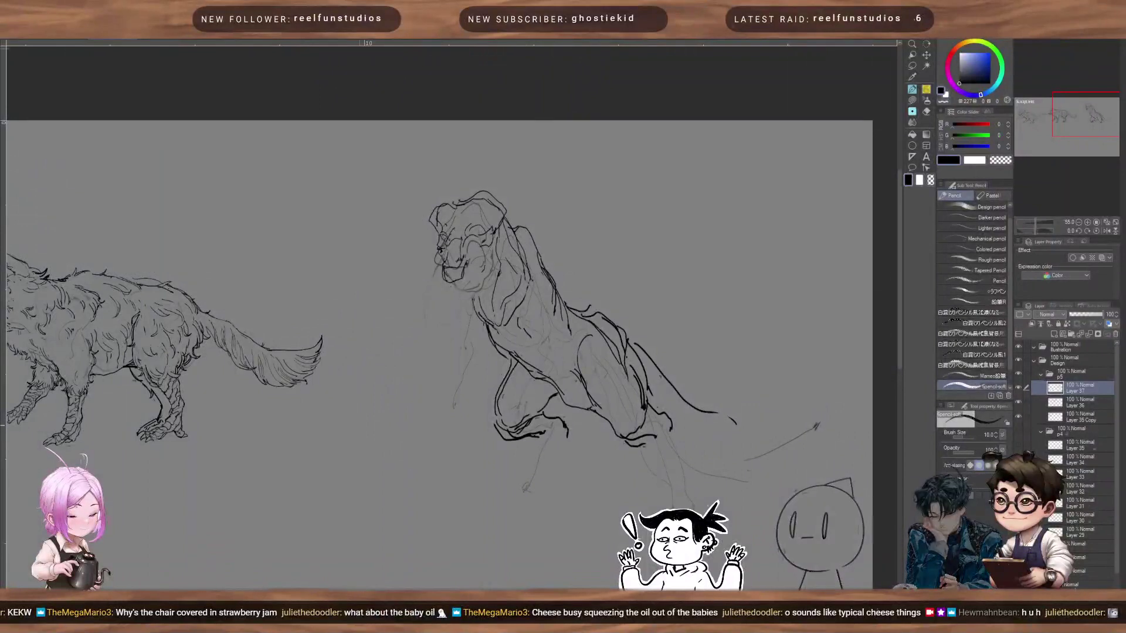
pyautogui.hotkey('ctrl', 'z')
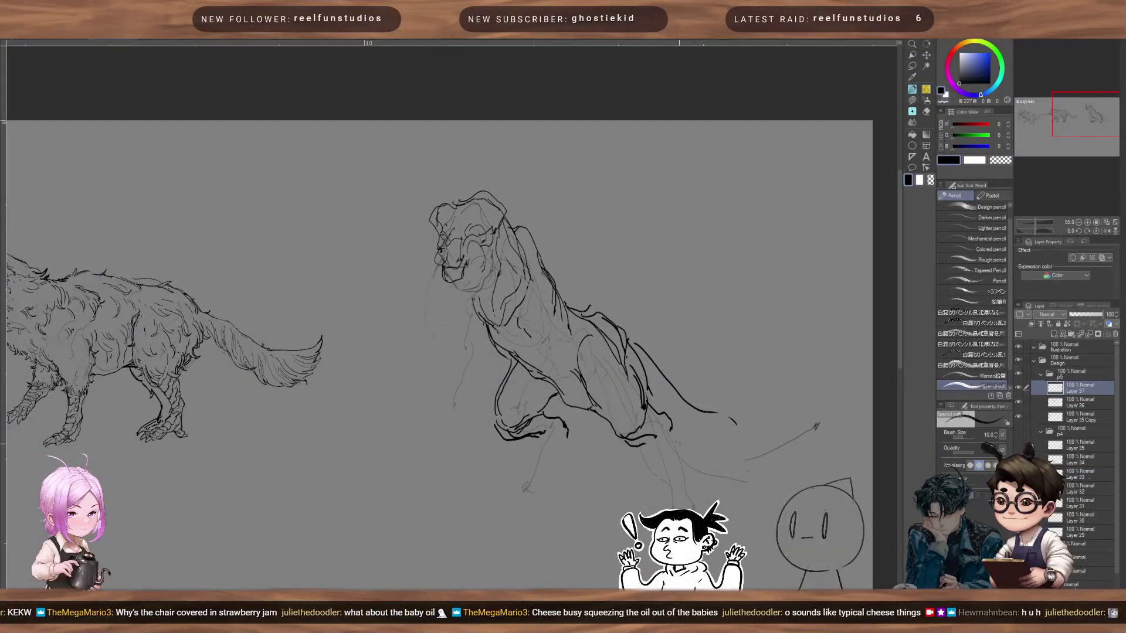
pyautogui.moveTo(675, 449)
pyautogui.mouseDown()
pyautogui.moveTo(762, 450)
pyautogui.moveTo(802, 389)
pyautogui.mouseUp()
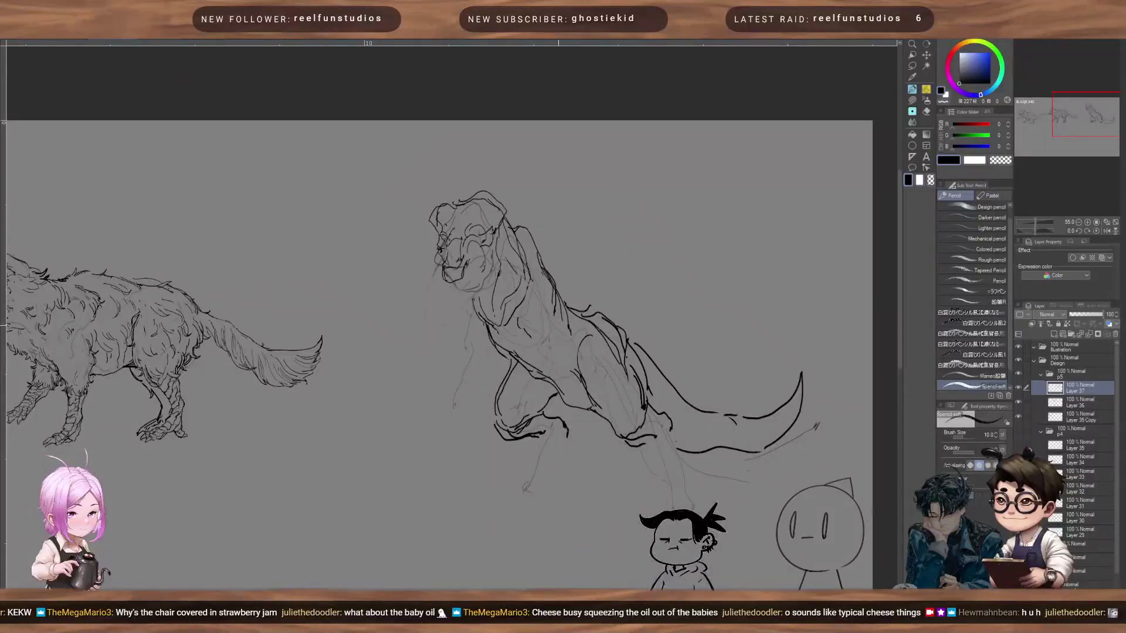
# Step: Fade the whole third creature sketch to a faint guide with the Soft eraser at size 1500, then reduce the size to 500
pyautogui.scroll(-6, 475, 264)
pyautogui.scroll(3, 509, 284)
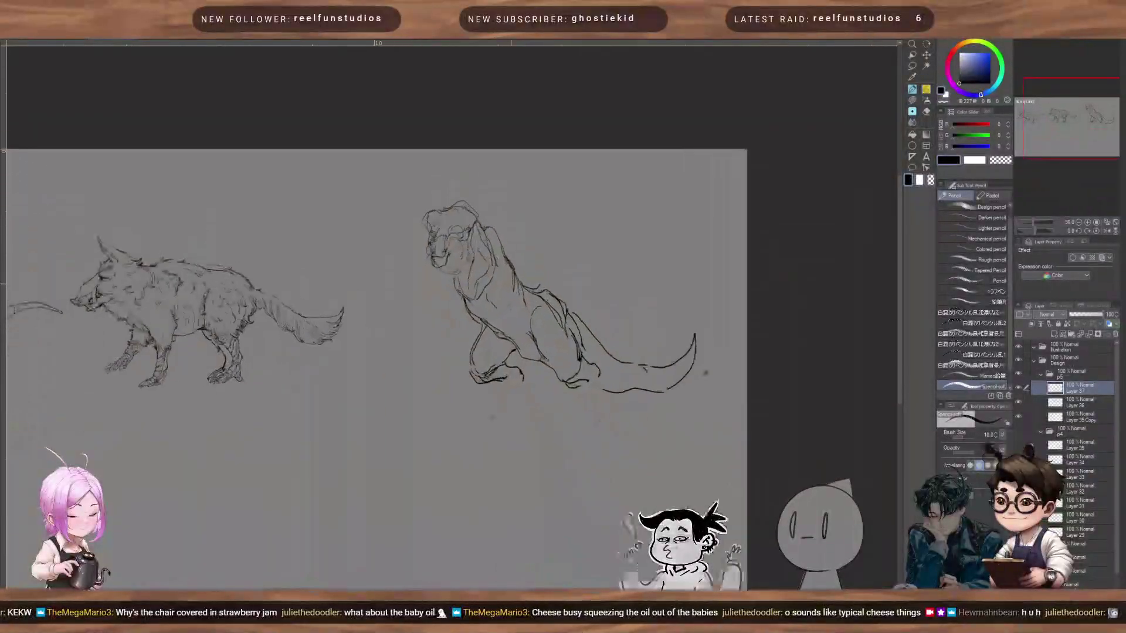
pyautogui.press('e')
pyautogui.moveTo(465, 235)
pyautogui.mouseDown()
pyautogui.moveTo(483, 321)
pyautogui.moveTo(458, 219)
pyautogui.moveTo(496, 417)
pyautogui.moveTo(557, 269)
pyautogui.mouseUp()
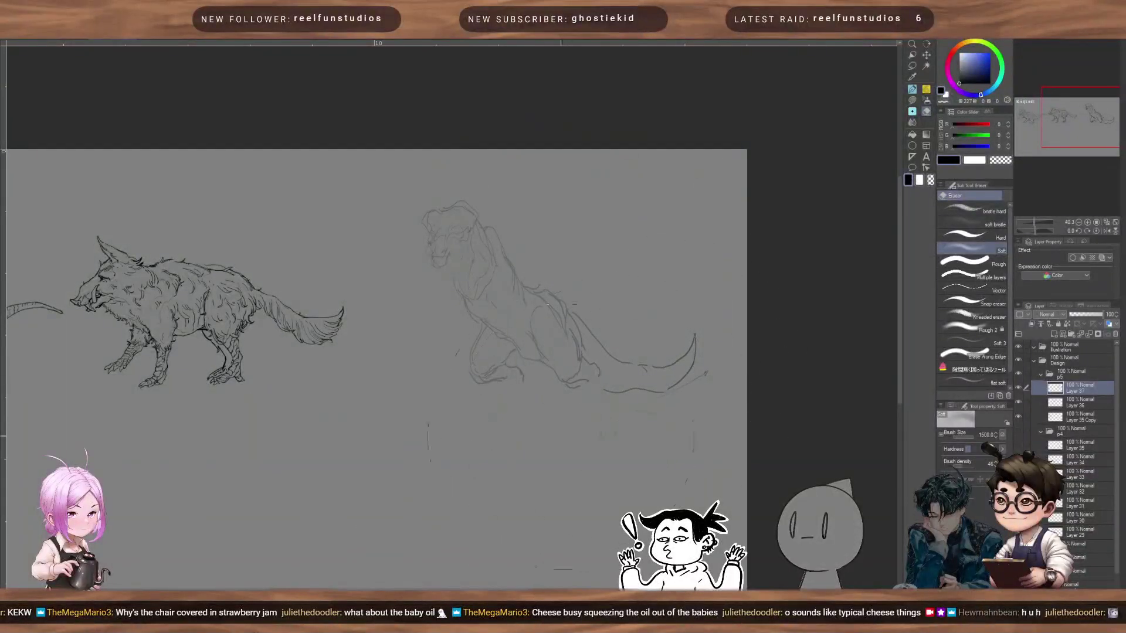
pyautogui.moveTo(561, 436); pyautogui.dragTo(718, 353)
pyautogui.press('[')
pyautogui.press('[')
pyautogui.press('[')
pyautogui.press('[')
pyautogui.press('[')
pyautogui.press('[')
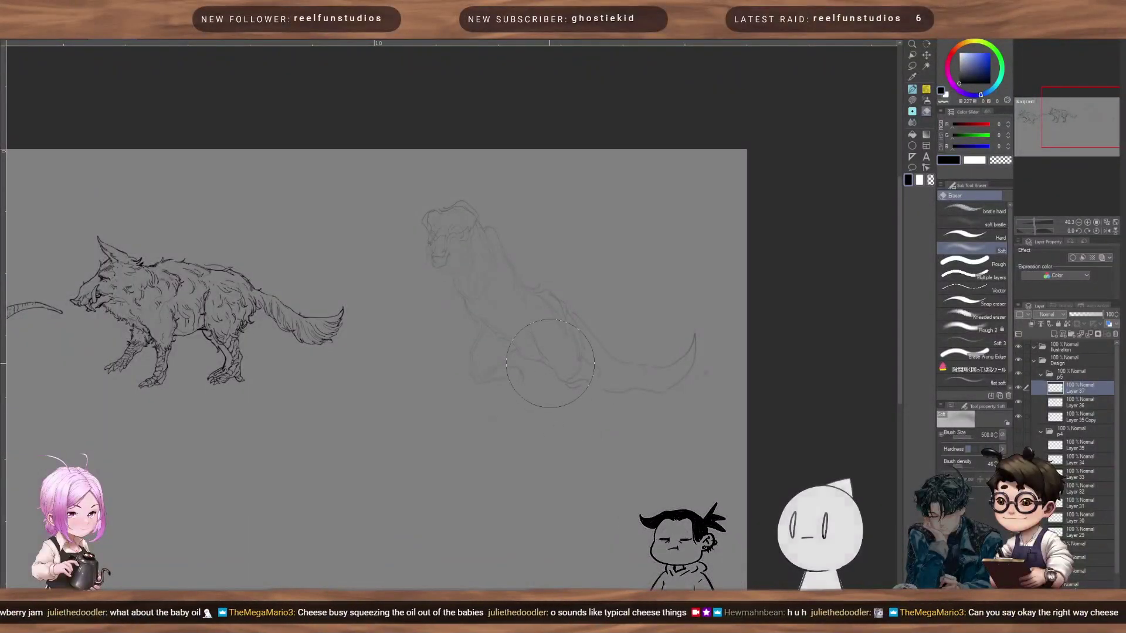
pyautogui.scroll(2, 548, 366)
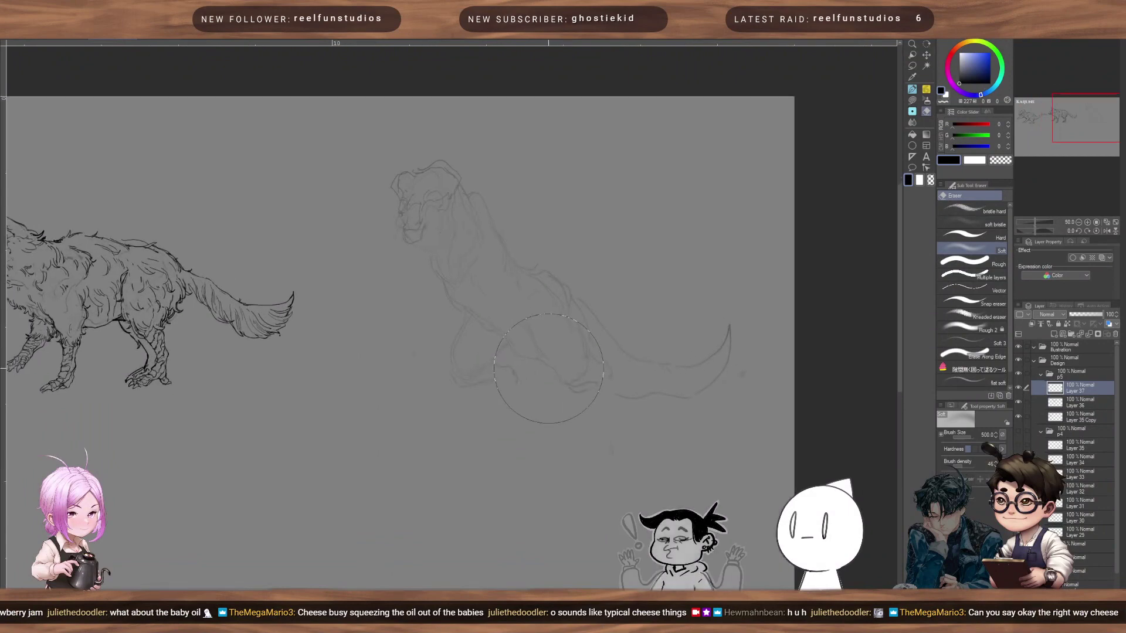
# Step: With a size 5 pen, draw the two pointed inner brows, the snout bridge and the broad nose outline over the faded head
pyautogui.moveTo(487, 252); pyautogui.dragTo(525, 282)
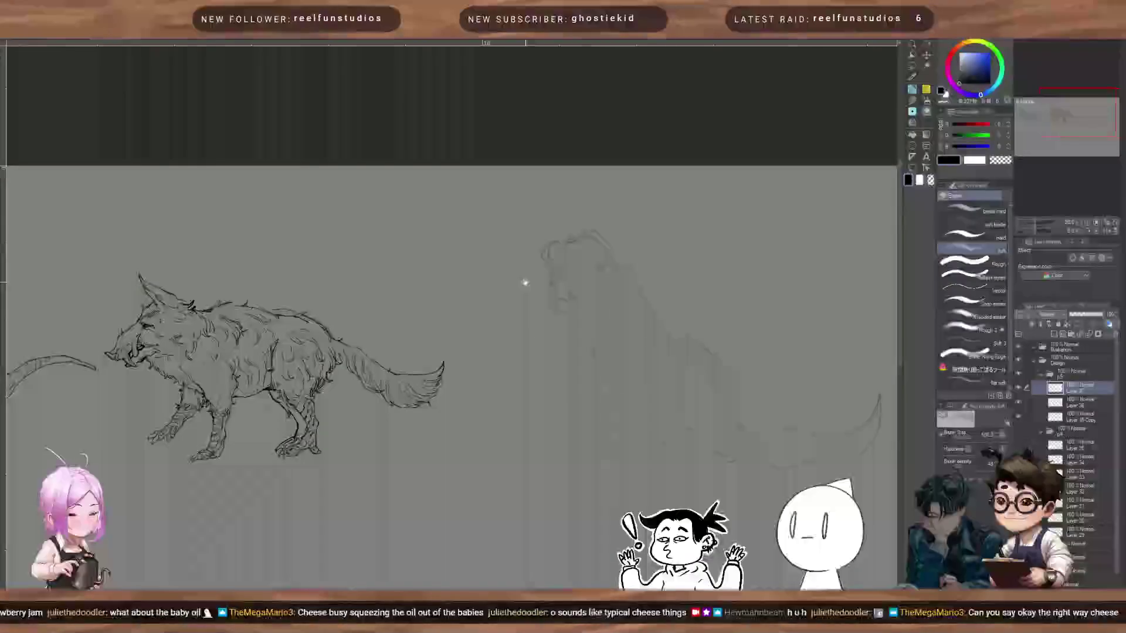
pyautogui.scroll(2, 526, 282)
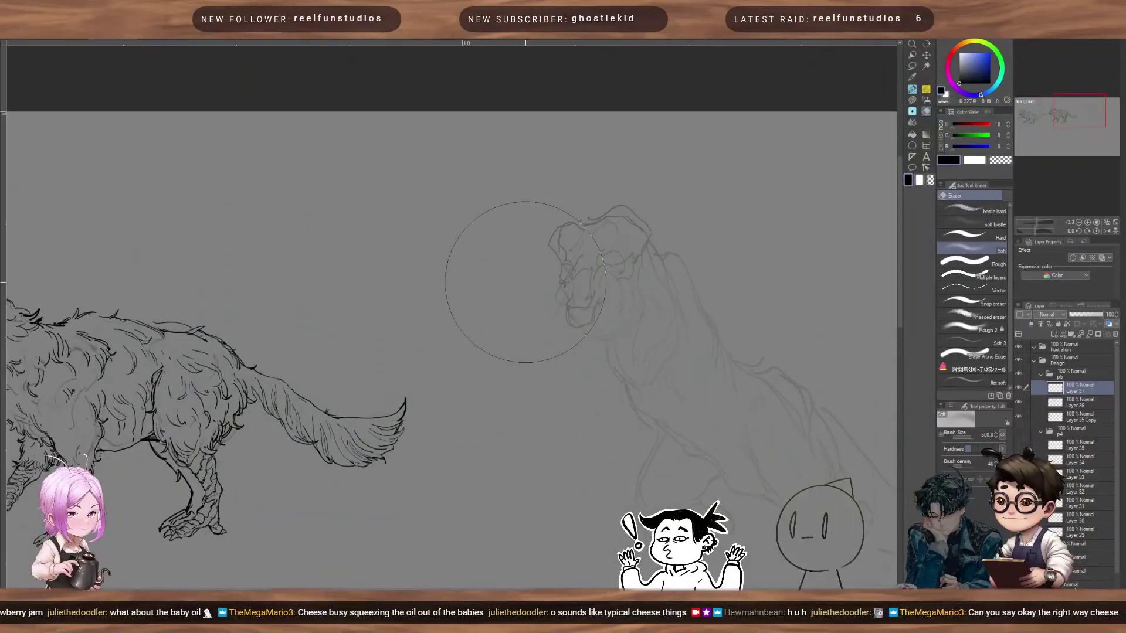
pyautogui.scroll(2, 525, 282)
pyautogui.moveTo(577, 315); pyautogui.dragTo(501, 305)
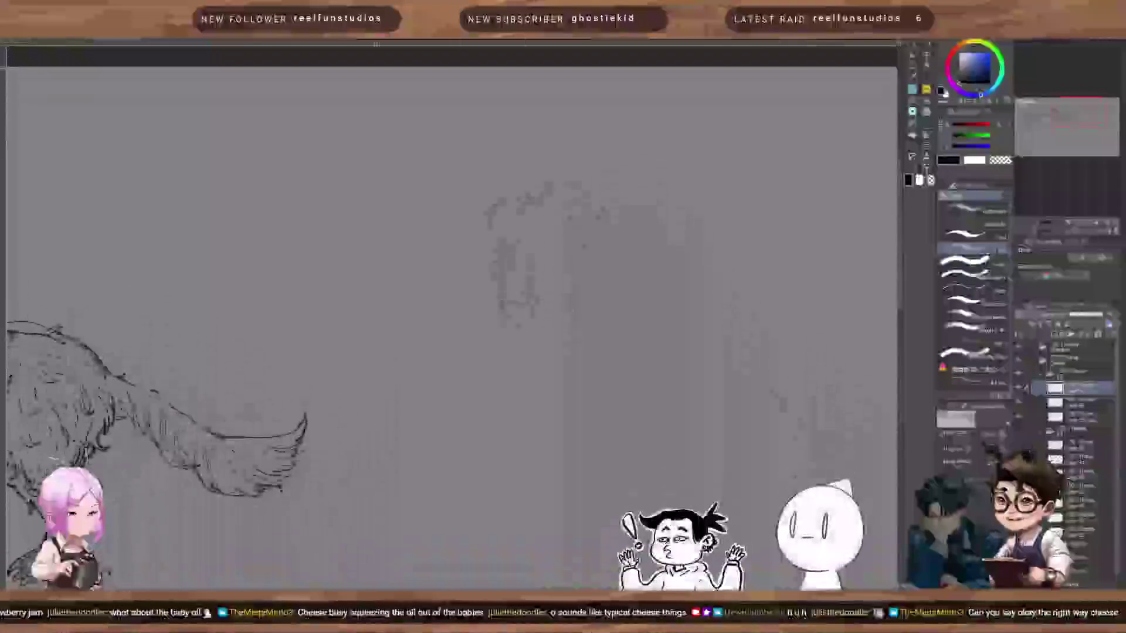
pyautogui.scroll(2, 410, 317)
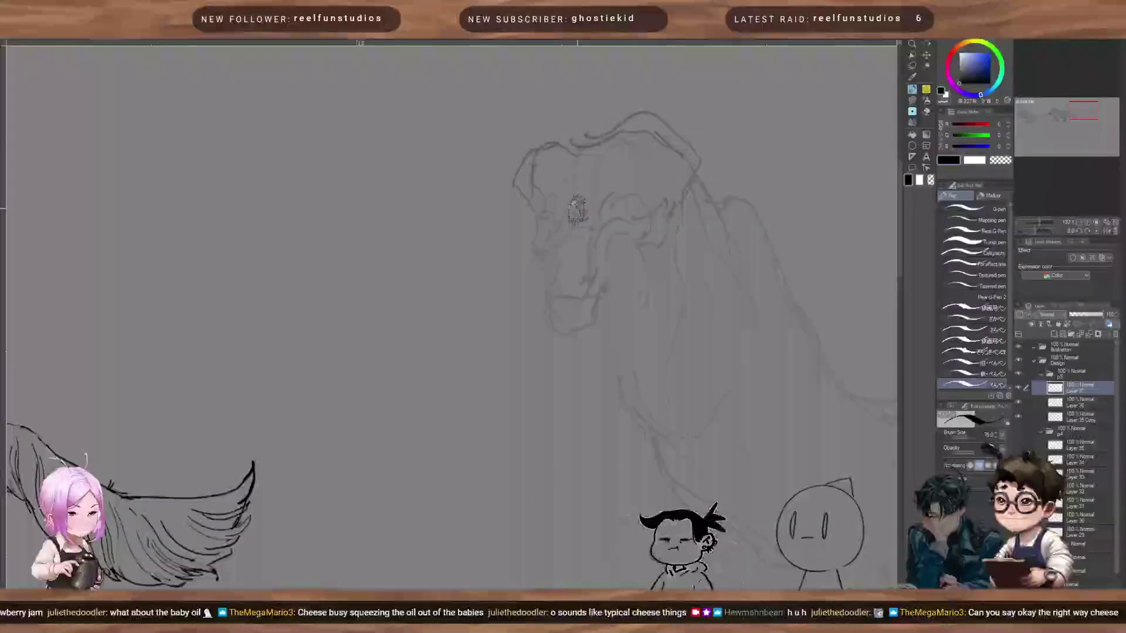
pyautogui.scroll(2, 577, 208)
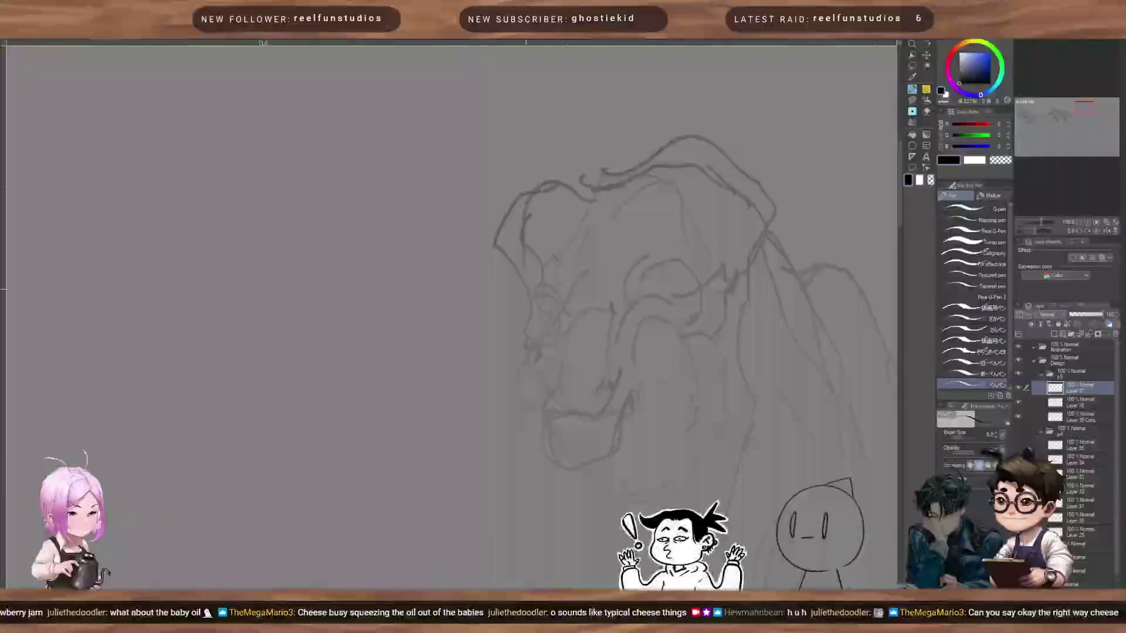
pyautogui.moveTo(527, 290)
pyautogui.mouseDown()
pyautogui.moveTo(544, 239)
pyautogui.moveTo(554, 238)
pyautogui.moveTo(567, 285)
pyautogui.mouseUp()
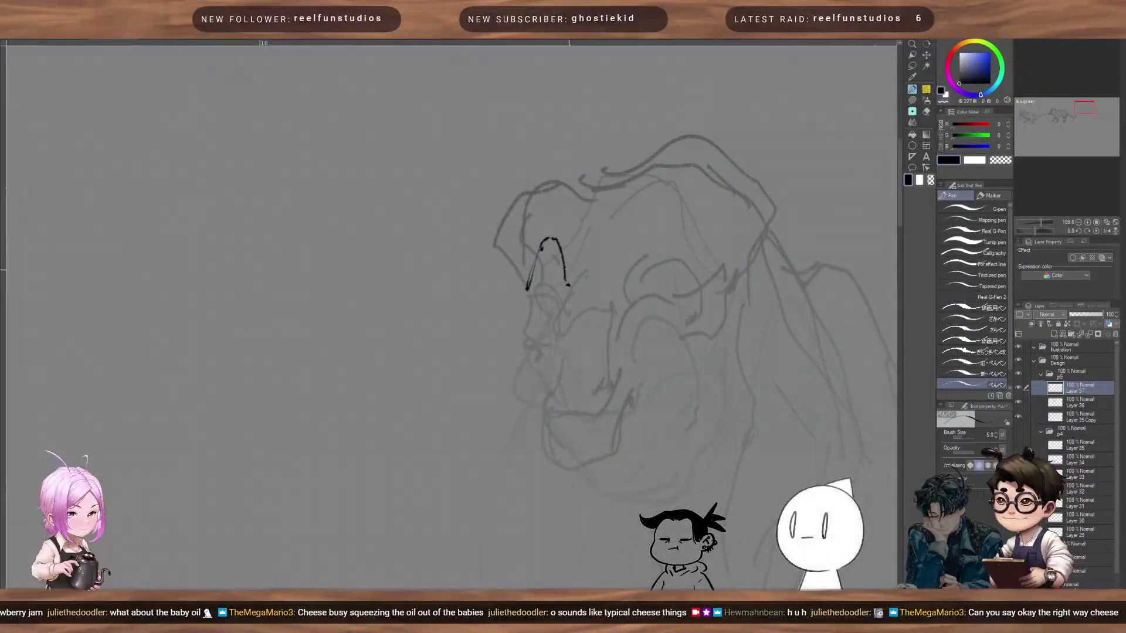
pyautogui.moveTo(561, 295)
pyautogui.mouseDown()
pyautogui.moveTo(551, 311)
pyautogui.moveTo(607, 288)
pyautogui.moveTo(625, 306)
pyautogui.mouseUp()
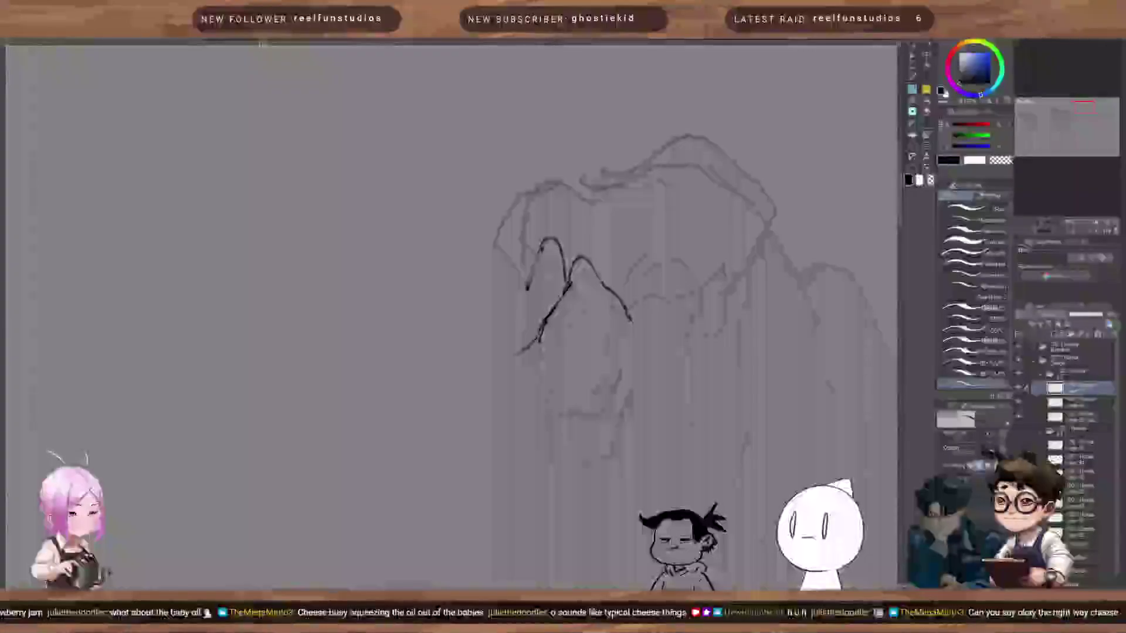
pyautogui.moveTo(516, 351)
pyautogui.mouseDown()
pyautogui.moveTo(499, 371)
pyautogui.moveTo(554, 418)
pyautogui.mouseUp()
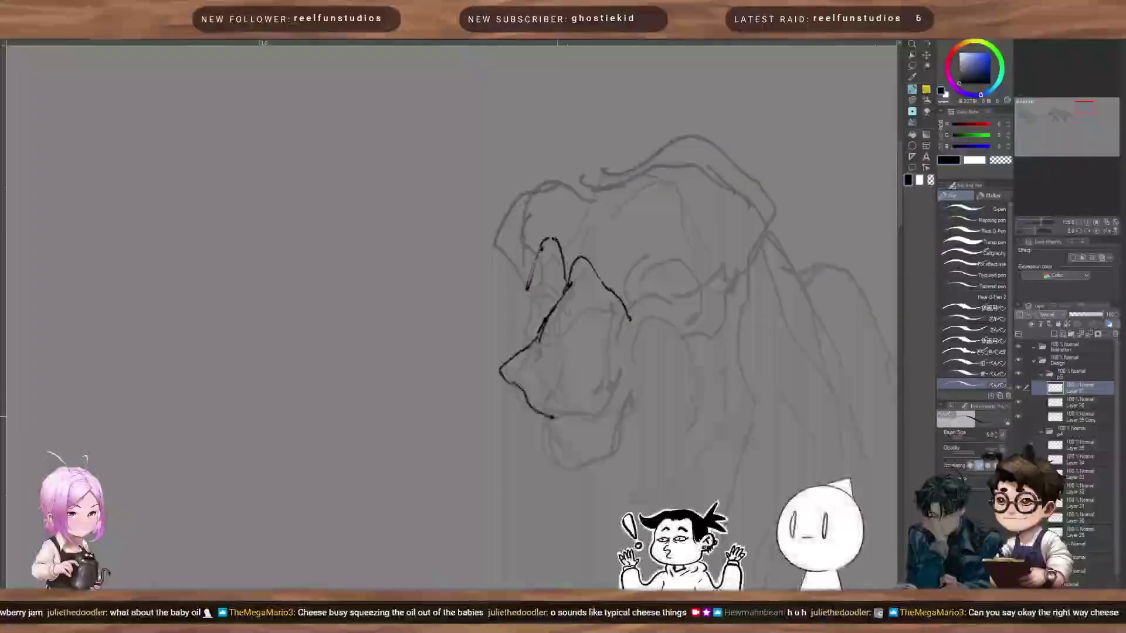
pyautogui.moveTo(510, 363)
pyautogui.mouseDown()
pyautogui.moveTo(580, 385)
pyautogui.moveTo(617, 399)
pyautogui.mouseUp()
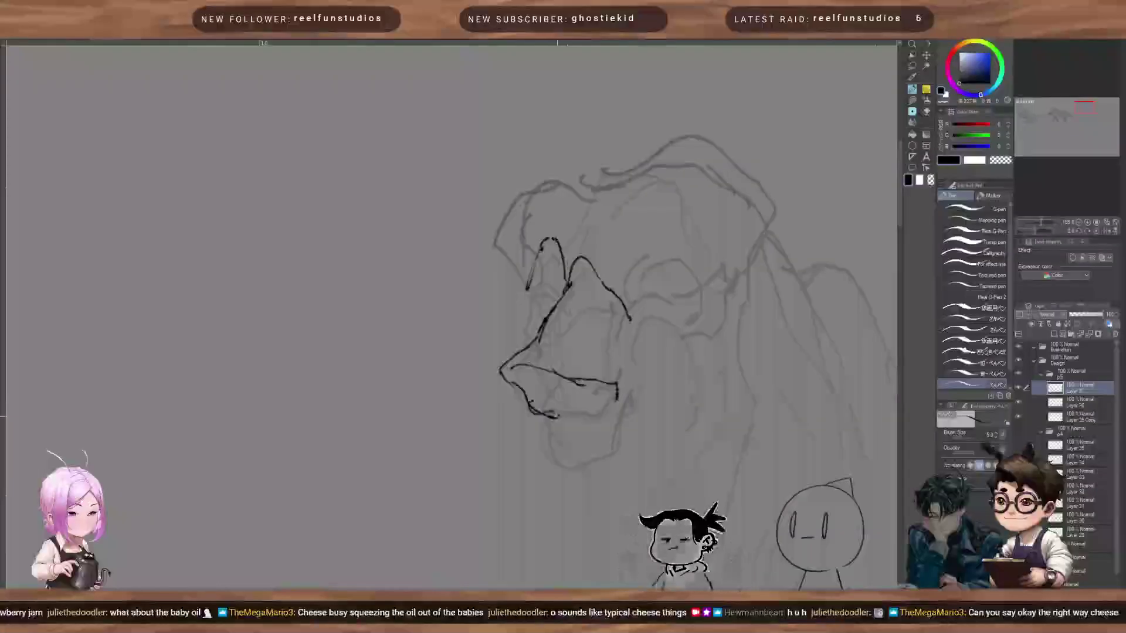
pyautogui.moveTo(554, 415); pyautogui.dragTo(568, 425)
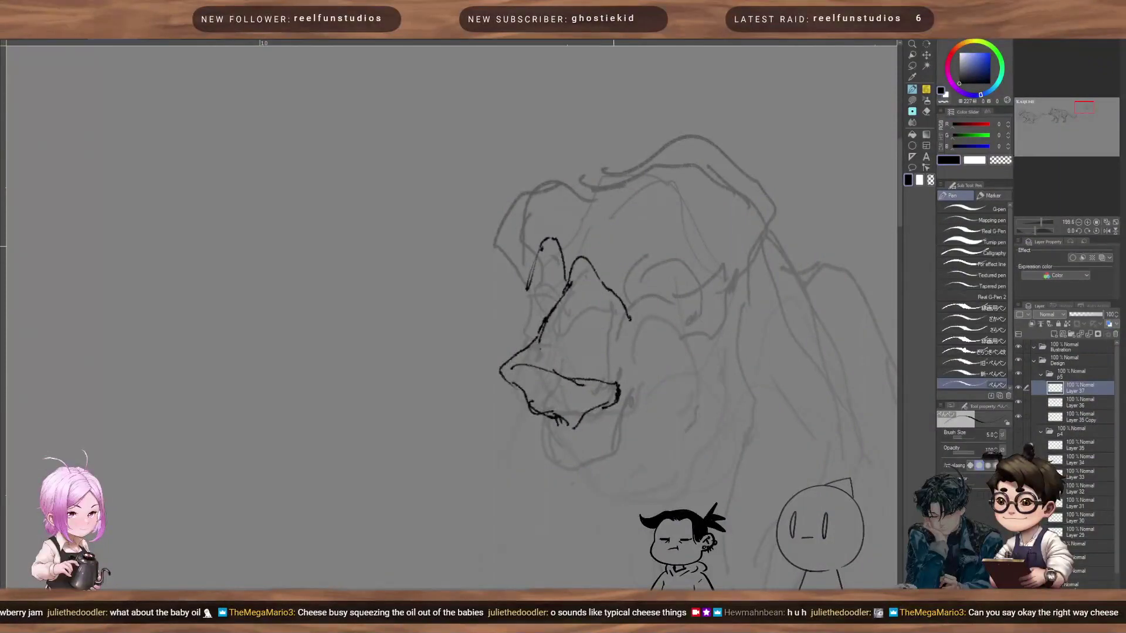
# Step: Draw the angry brow lines and upper lids, and add the round eyes beneath them on both sides of the snout
pyautogui.moveTo(623, 213)
pyautogui.mouseDown()
pyautogui.moveTo(606, 279)
pyautogui.moveTo(665, 271)
pyautogui.moveTo(600, 272)
pyautogui.moveTo(607, 282)
pyautogui.moveTo(677, 278)
pyautogui.moveTo(692, 258)
pyautogui.mouseUp()
pyautogui.moveTo(536, 270)
pyautogui.mouseDown()
pyautogui.moveTo(526, 297)
pyautogui.moveTo(534, 272)
pyautogui.moveTo(546, 291)
pyautogui.mouseUp()
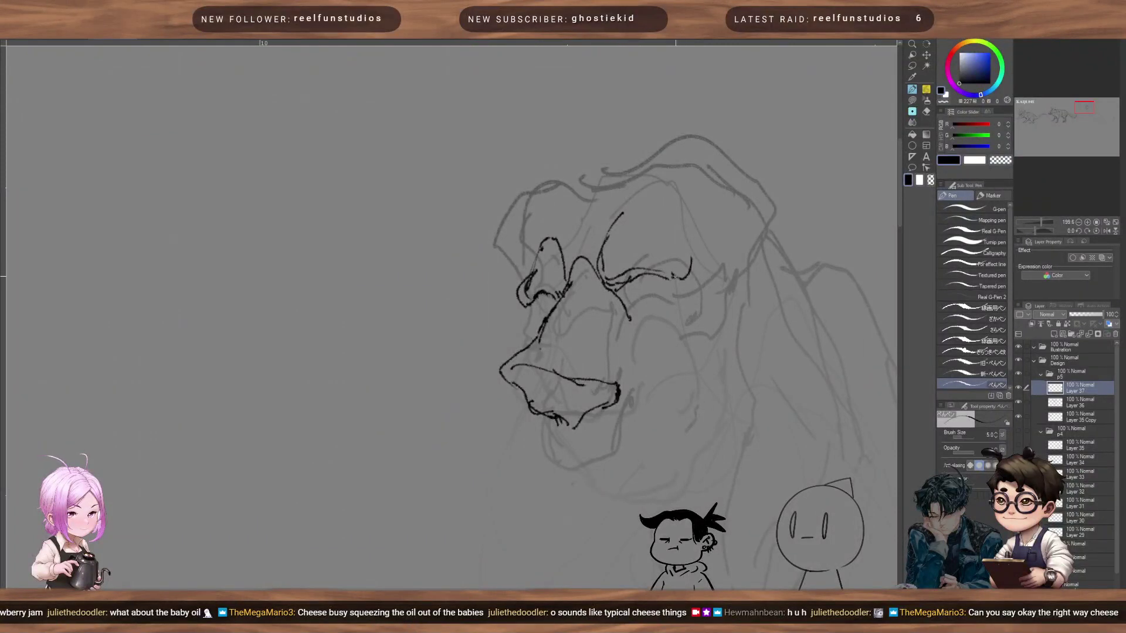
pyautogui.moveTo(675, 279); pyautogui.dragTo(696, 265)
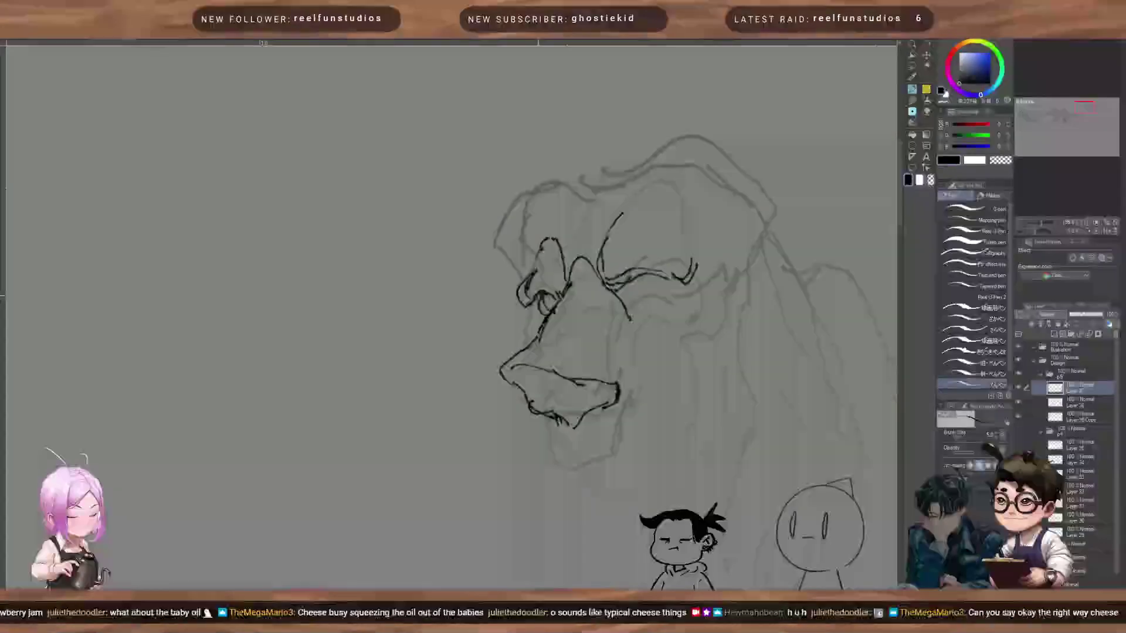
pyautogui.moveTo(645, 303)
pyautogui.mouseDown()
pyautogui.moveTo(629, 297)
pyautogui.moveTo(636, 273)
pyautogui.moveTo(663, 298)
pyautogui.moveTo(662, 283)
pyautogui.moveTo(652, 315)
pyautogui.mouseUp()
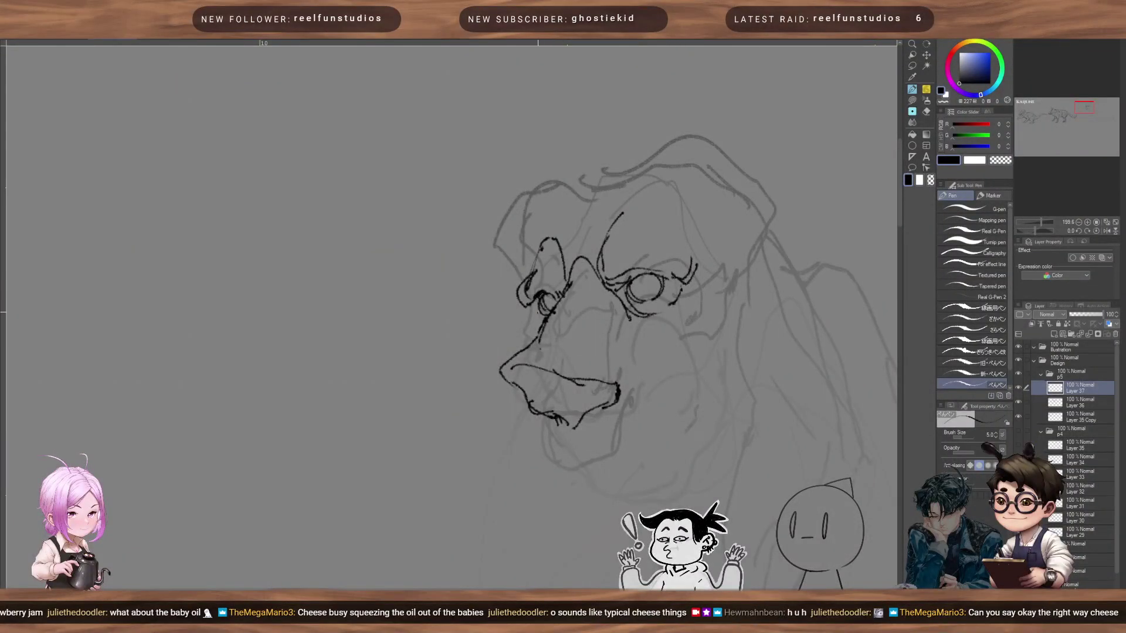
pyautogui.moveTo(537, 304); pyautogui.dragTo(543, 323)
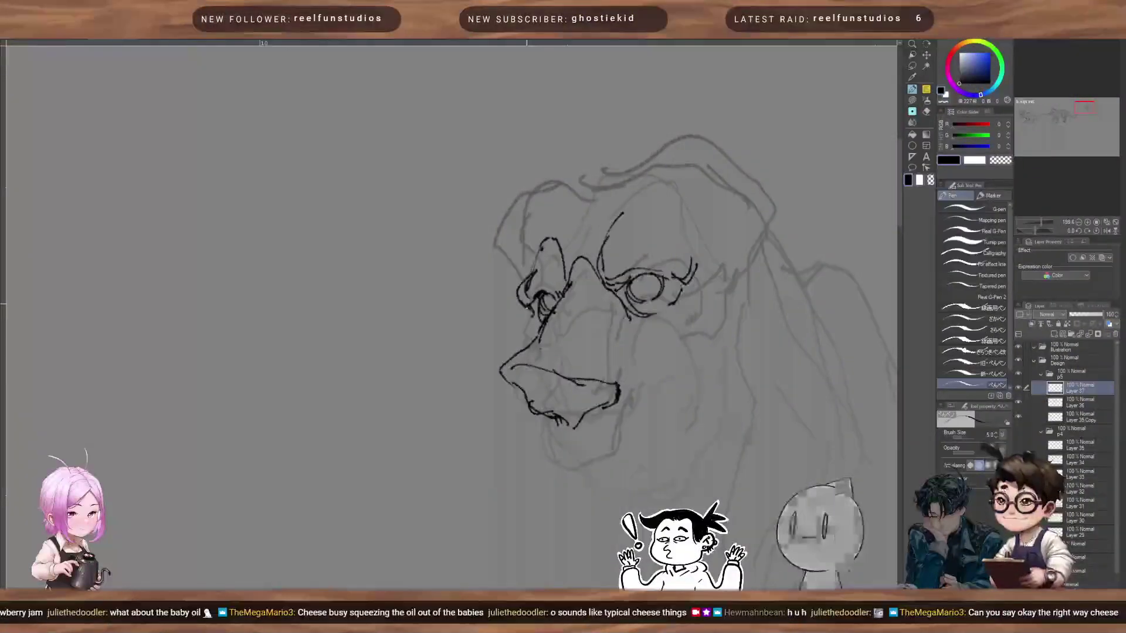
# Step: Outline the cheekbone folds below both eyes, curving the near one up behind the eye
pyautogui.moveTo(514, 320); pyautogui.dragTo(533, 342)
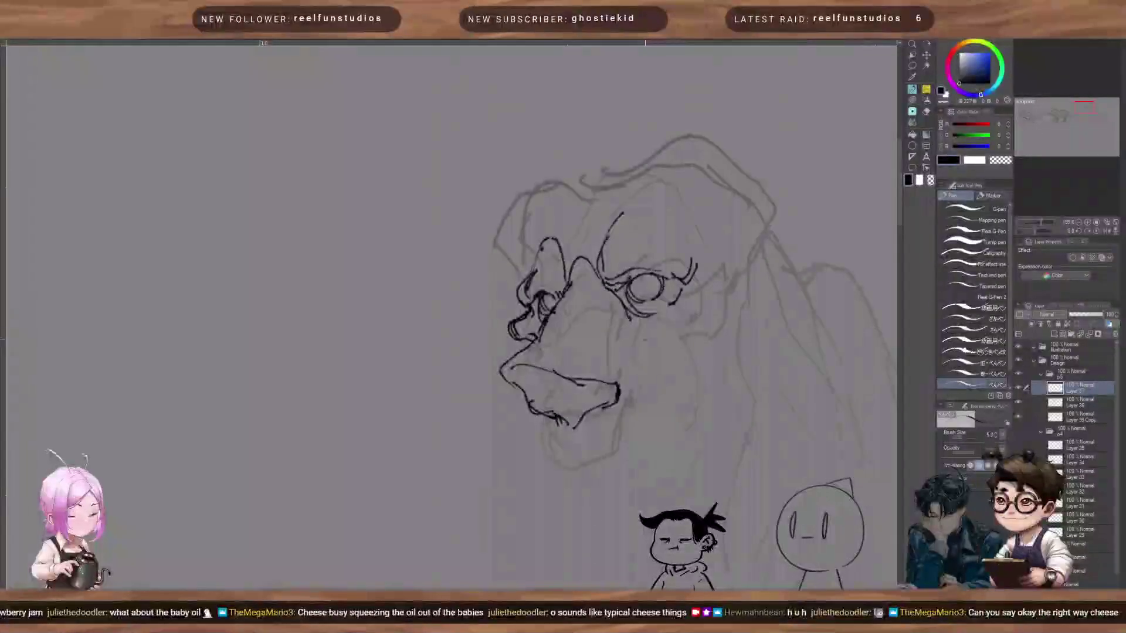
pyautogui.moveTo(644, 339); pyautogui.dragTo(669, 327)
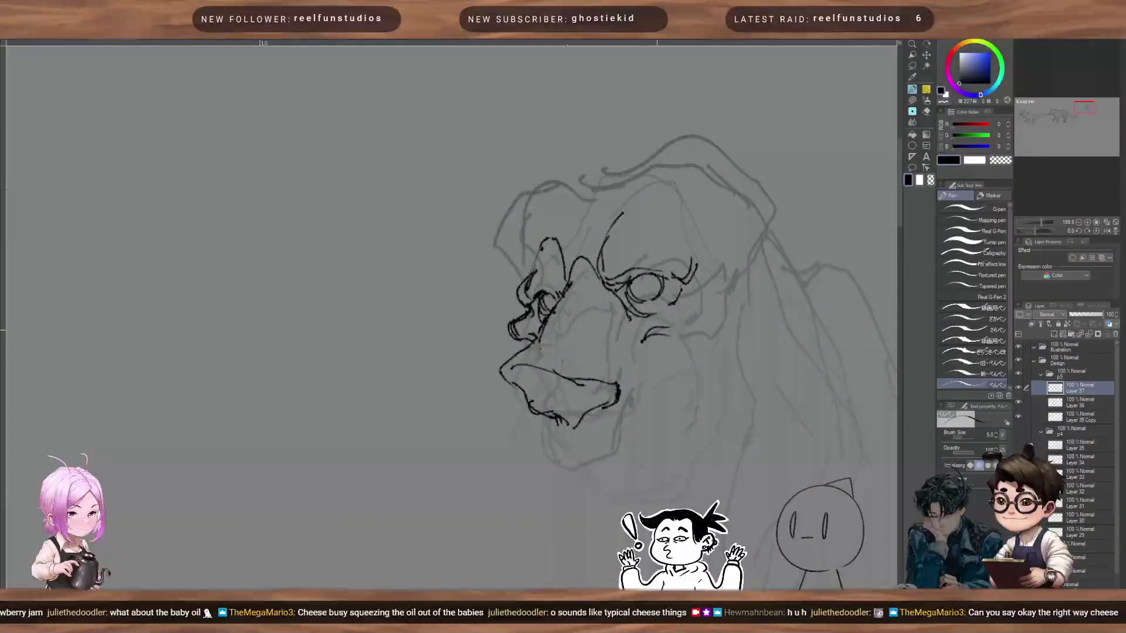
pyautogui.moveTo(683, 331)
pyautogui.mouseDown()
pyautogui.moveTo(721, 311)
pyautogui.moveTo(712, 263)
pyautogui.moveTo(707, 287)
pyautogui.mouseUp()
# Step: Set the brush size to 7 and add wrinkles across the snout bridge plus nostril and fold lines inside the nose
pyautogui.press(']')
pyautogui.press(']')
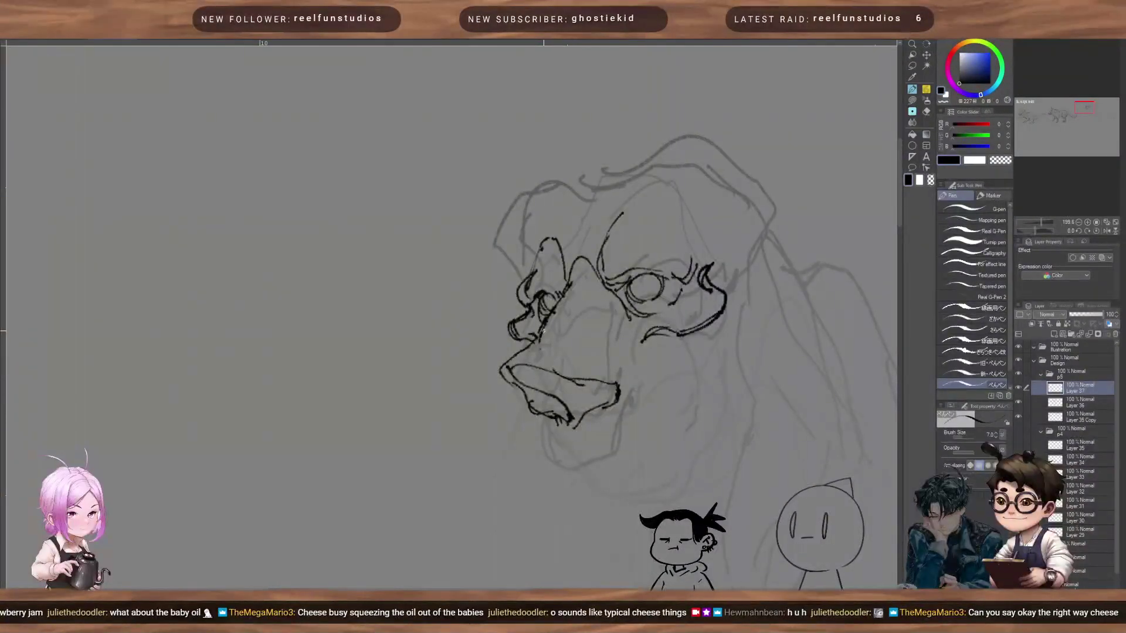
pyautogui.moveTo(543, 332); pyautogui.dragTo(597, 345)
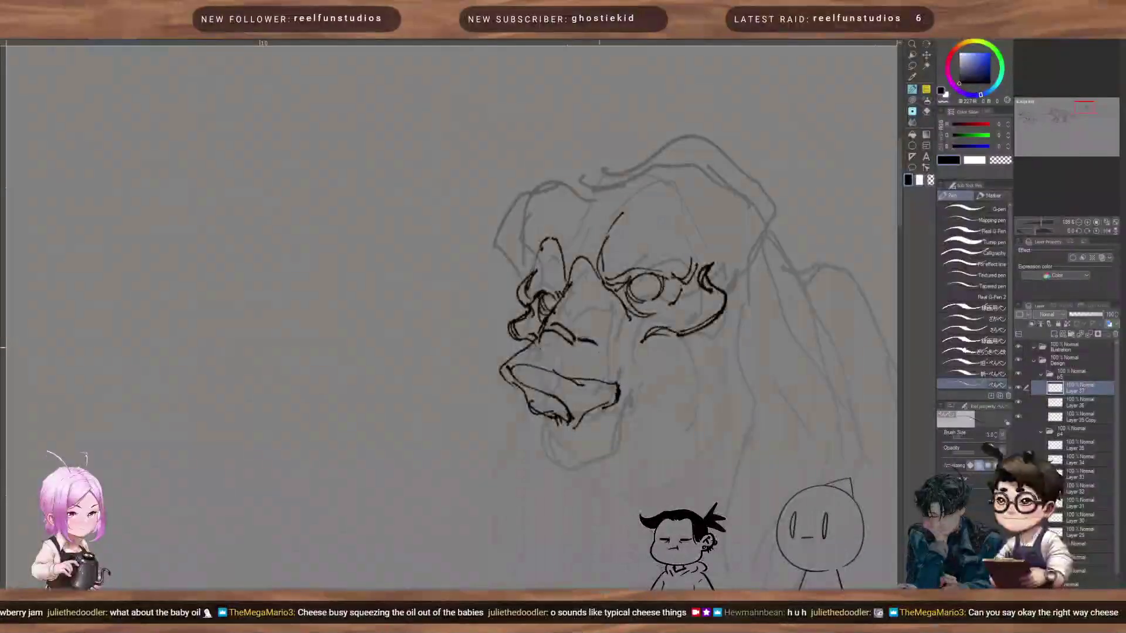
pyautogui.moveTo(608, 358)
pyautogui.mouseDown()
pyautogui.moveTo(625, 371)
pyautogui.moveTo(569, 389)
pyautogui.mouseUp()
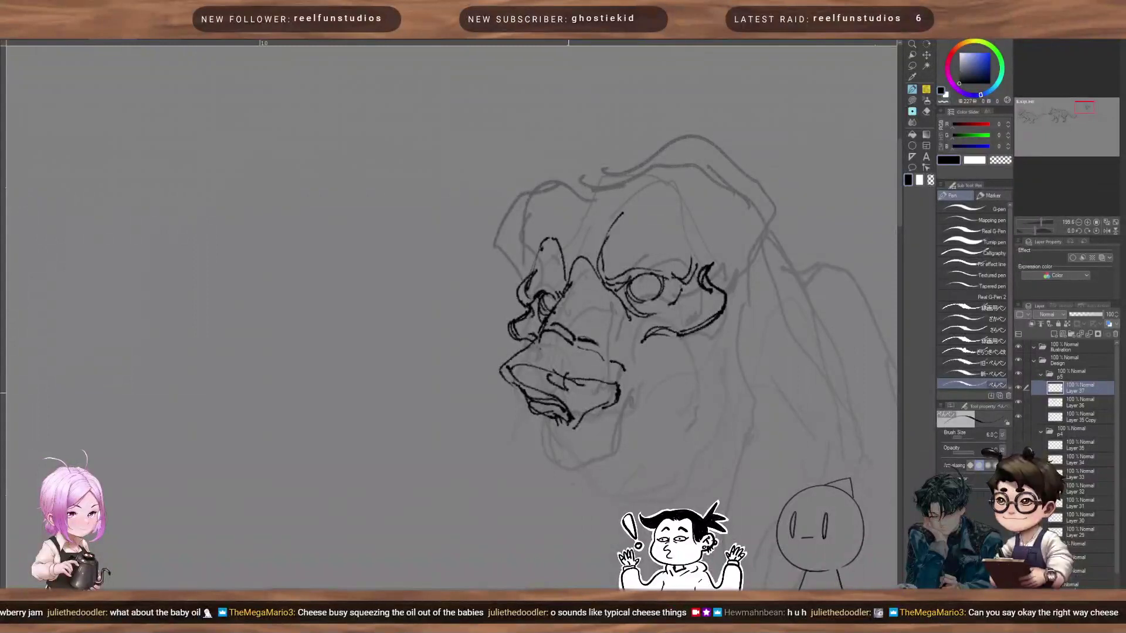
pyautogui.moveTo(546, 378); pyautogui.dragTo(576, 403)
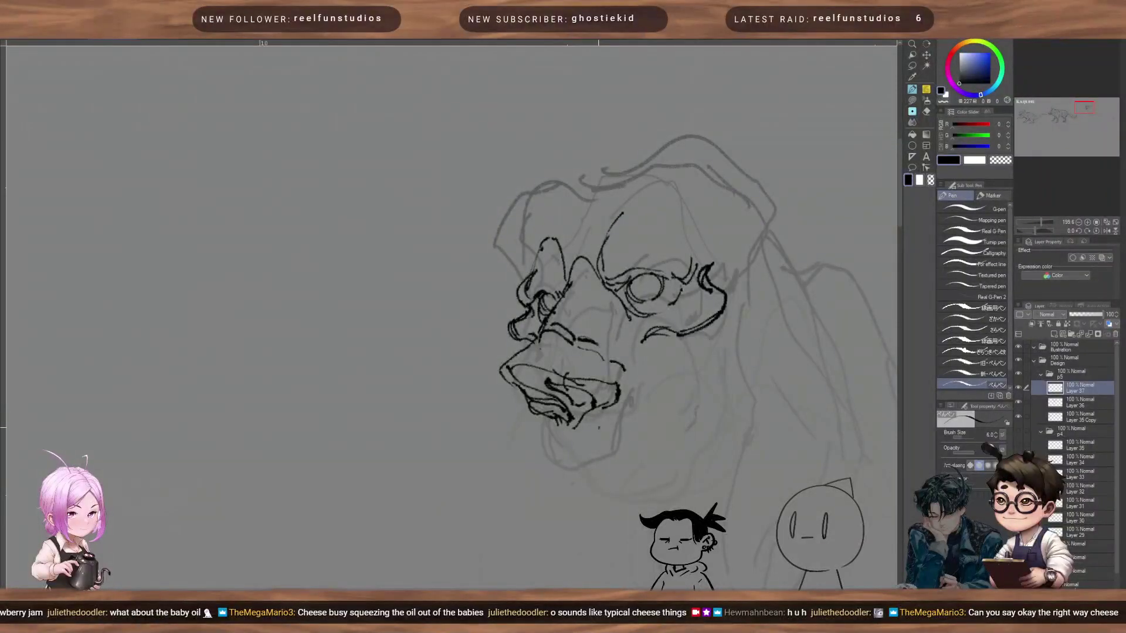
# Step: Undo the last stroke and sketch the small lower lip shape under the nose and the near mouth corner line
pyautogui.press(']')
pyautogui.hotkey('ctrl', 'z')
pyautogui.press('[')
pyautogui.press('[')
pyautogui.moveTo(563, 434); pyautogui.dragTo(575, 454)
pyautogui.moveTo(618, 446); pyautogui.dragTo(638, 412)
# Step: Draw the tusk sockets on both sides of the mouth at brush size 7, extending the near one up to the cheekbone
pyautogui.press(']')
pyautogui.moveTo(678, 409); pyautogui.dragTo(700, 389)
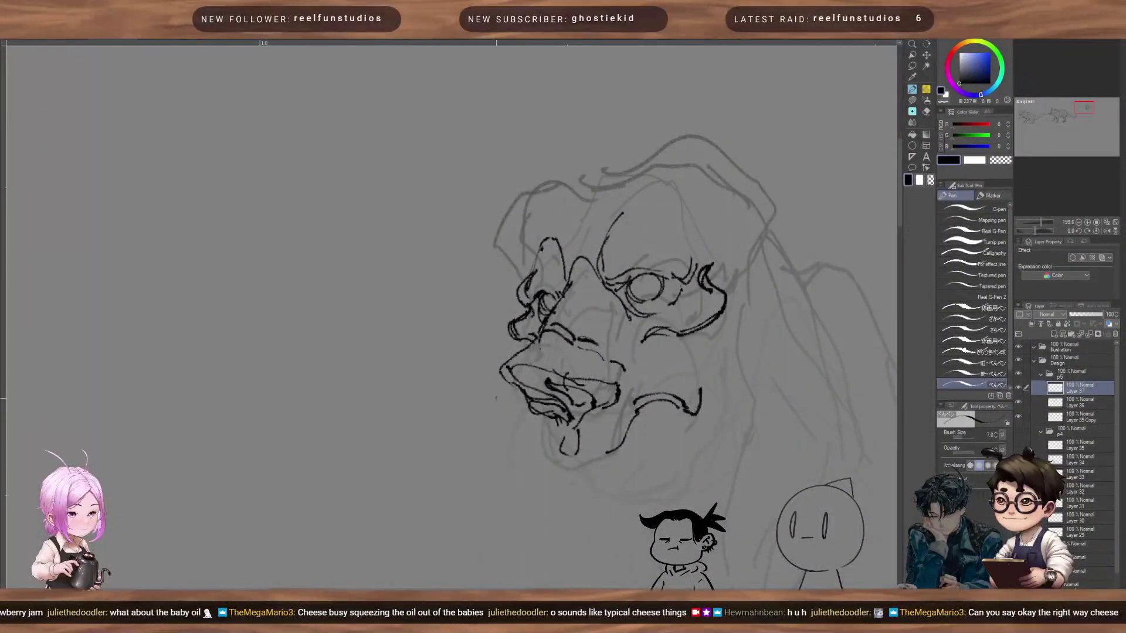
pyautogui.moveTo(523, 388)
pyautogui.mouseDown()
pyautogui.moveTo(513, 421)
pyautogui.moveTo(537, 422)
pyautogui.moveTo(512, 422)
pyautogui.moveTo(550, 449)
pyautogui.mouseUp()
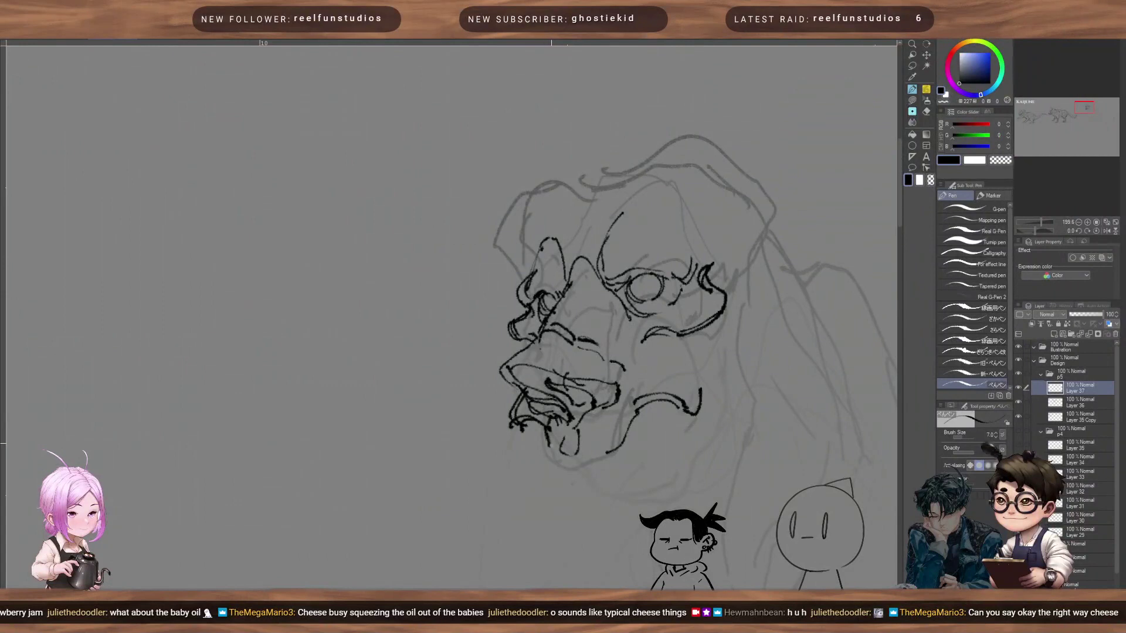
pyautogui.moveTo(633, 394)
pyautogui.mouseDown()
pyautogui.moveTo(648, 354)
pyautogui.moveTo(674, 333)
pyautogui.moveTo(686, 362)
pyautogui.mouseUp()
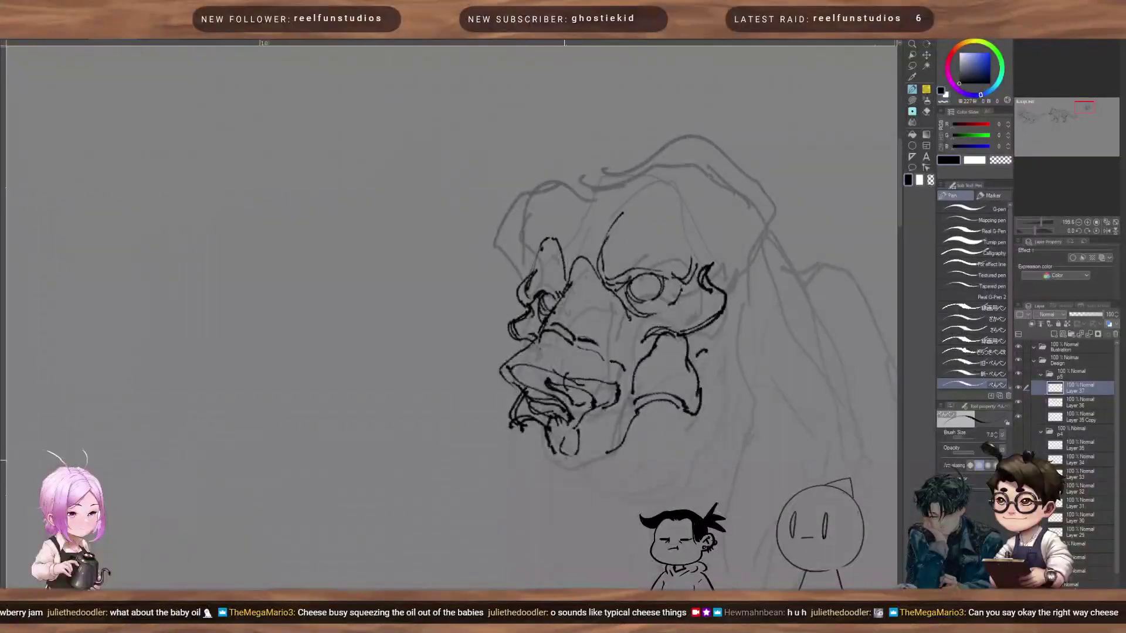
# Step: Draw the starting sections of both tusks from their sockets, then try a long curved contour on the far tusk and undo it
pyautogui.moveTo(509, 432)
pyautogui.mouseDown()
pyautogui.moveTo(519, 418)
pyautogui.moveTo(445, 494)
pyautogui.moveTo(431, 527)
pyautogui.moveTo(553, 439)
pyautogui.moveTo(538, 458)
pyautogui.mouseUp()
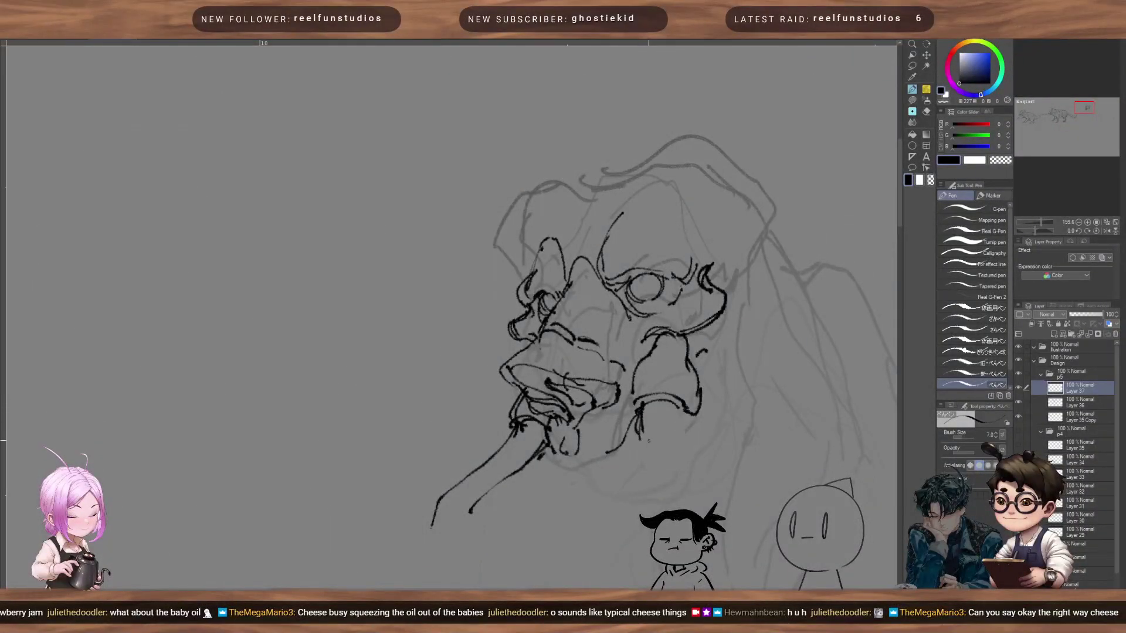
pyautogui.moveTo(638, 433); pyautogui.dragTo(652, 514)
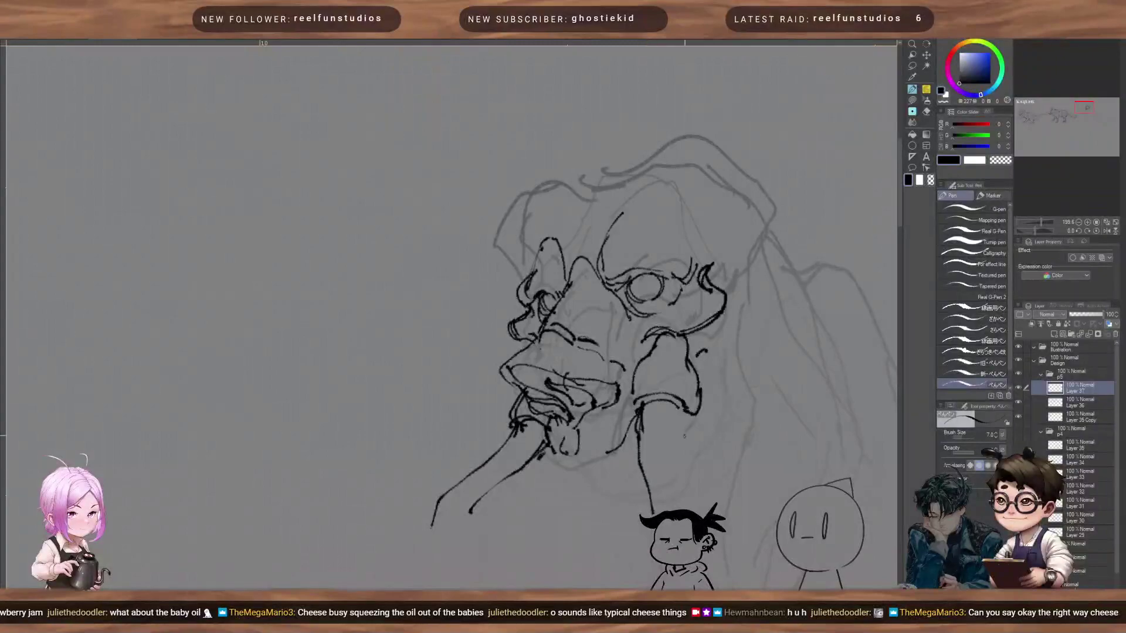
pyautogui.moveTo(685, 411); pyautogui.dragTo(690, 469)
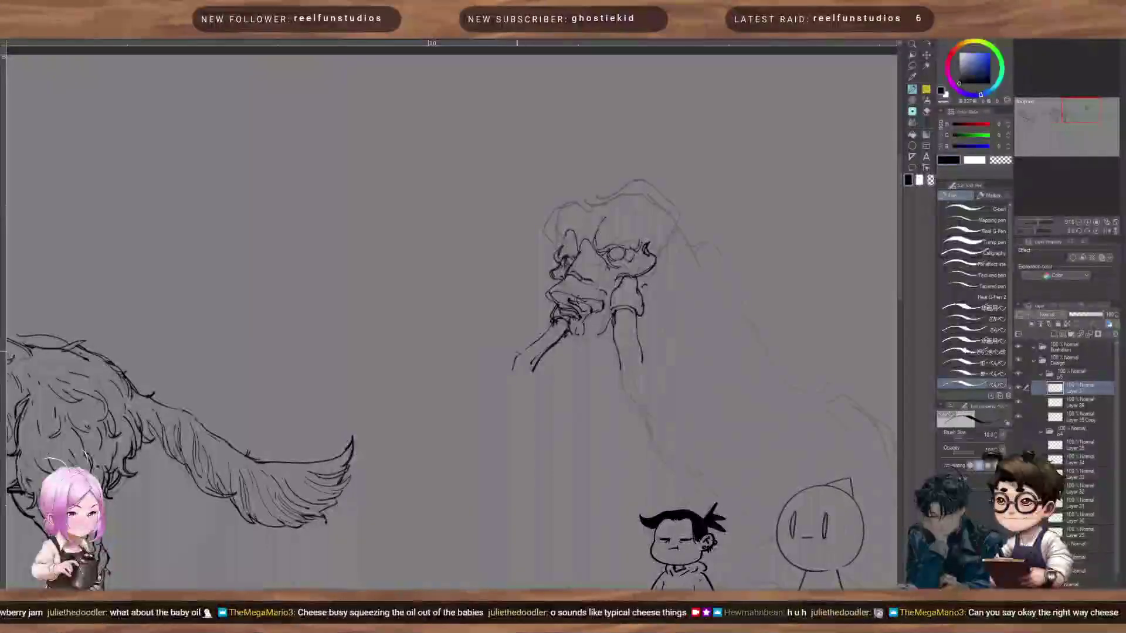
pyautogui.moveTo(517, 351)
pyautogui.mouseDown()
pyautogui.moveTo(440, 478)
pyautogui.moveTo(466, 515)
pyautogui.moveTo(490, 521)
pyautogui.mouseUp()
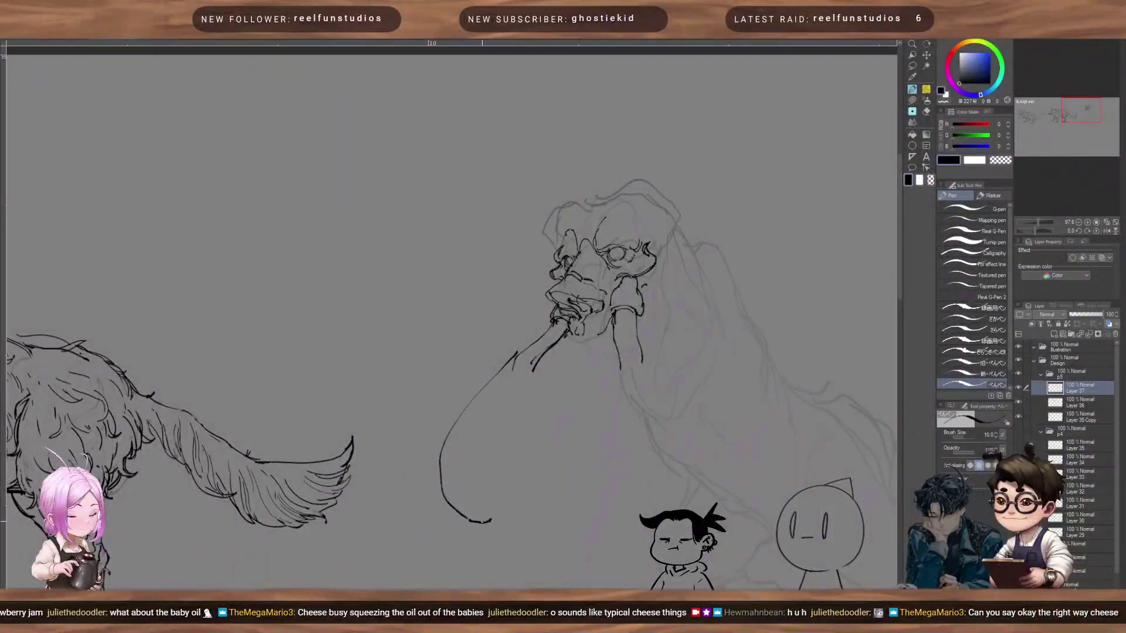
pyautogui.hotkey('ctrl', 'z')
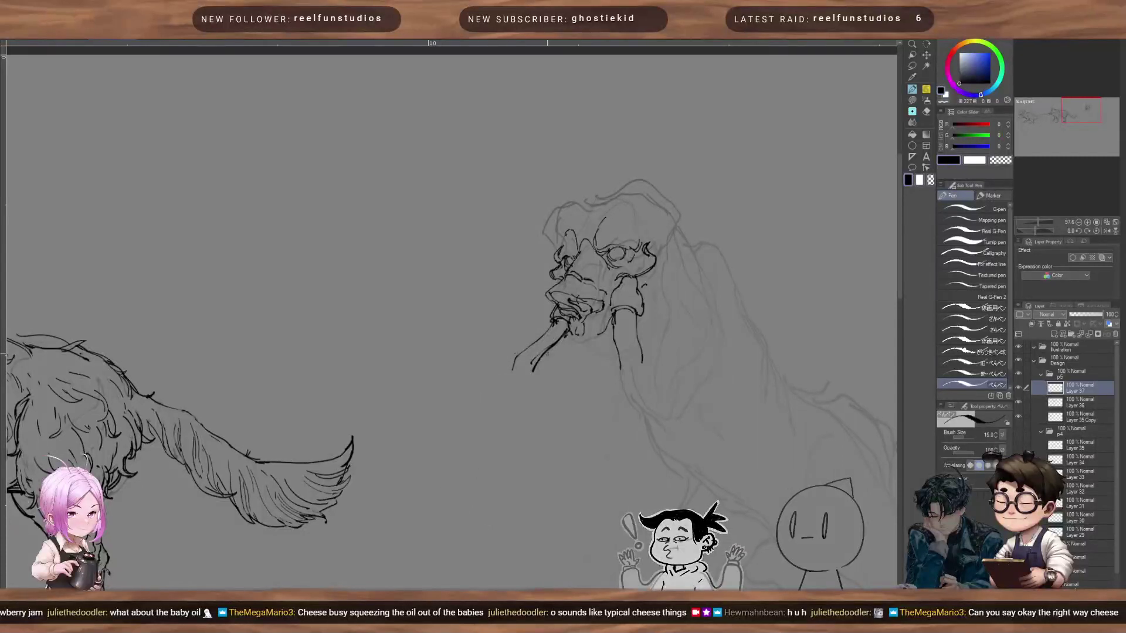
# Step: Switch to the transparent colour with a larger brush and trim the heavy lower contour of the far tusk
pyautogui.press('c')
pyautogui.press(']')
pyautogui.press(']')
pyautogui.press(']')
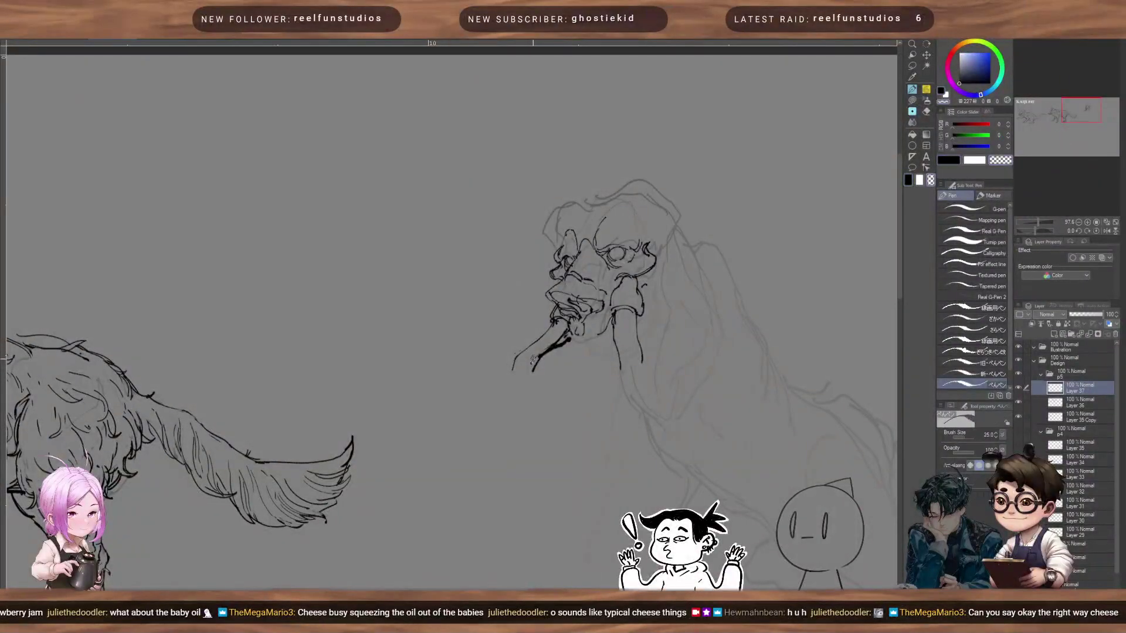
pyautogui.moveTo(531, 369); pyautogui.dragTo(558, 342)
# Step: Return to black at brush size 10 and outline the chin below the mouth between the tusks
pyautogui.press('[')
pyautogui.press('[')
pyautogui.press('[')
pyautogui.press('[')
pyautogui.press('c')
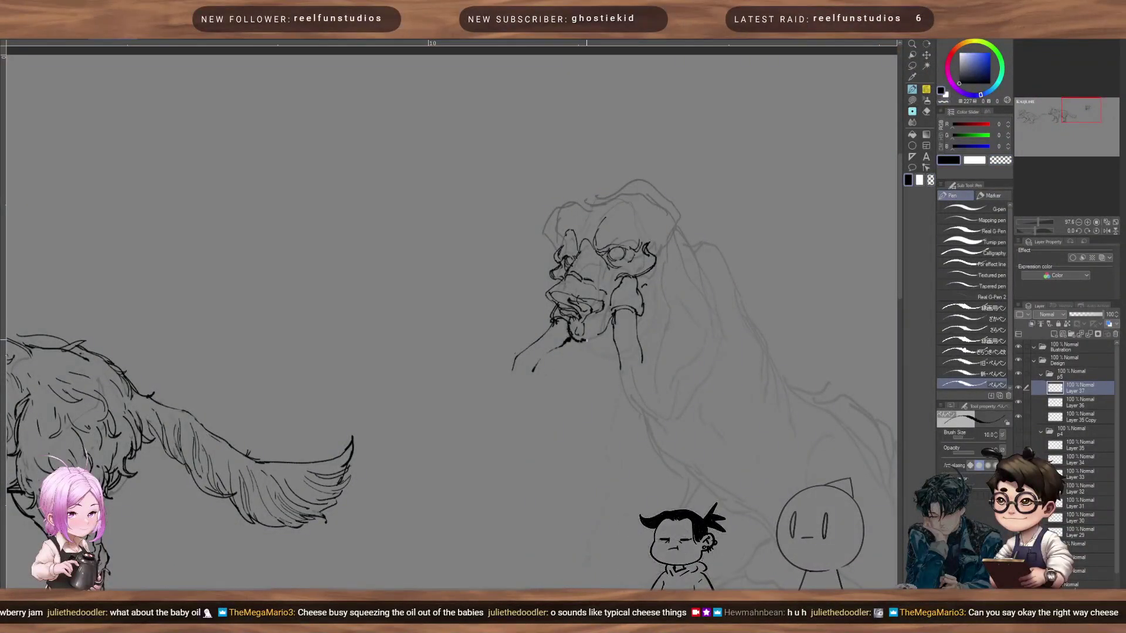
pyautogui.moveTo(585, 341); pyautogui.dragTo(598, 332)
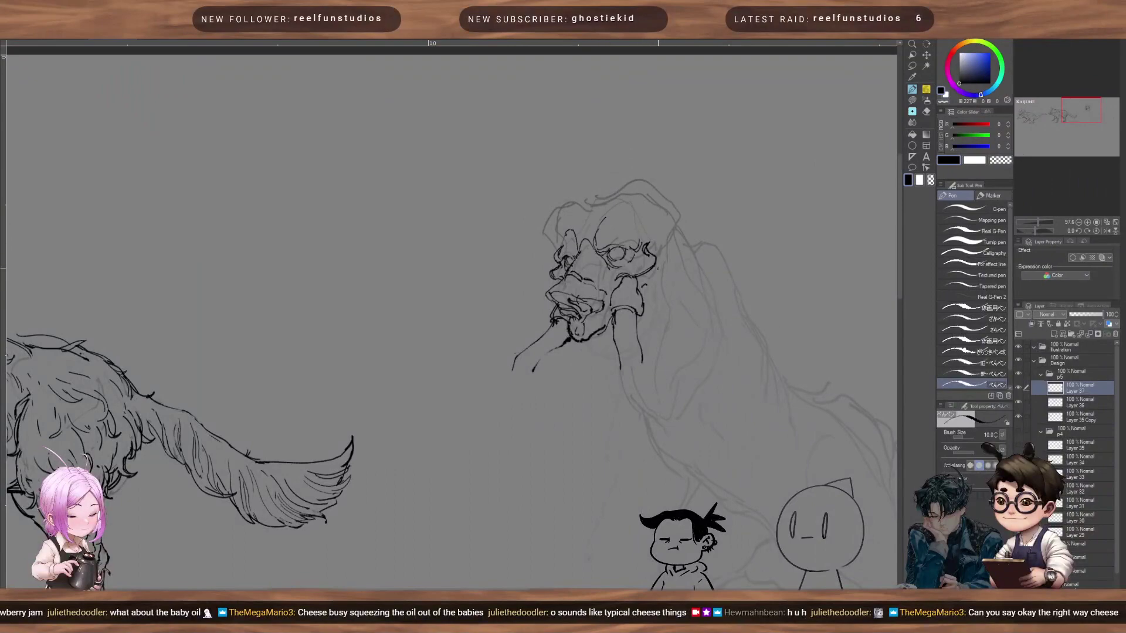
# Step: Draw the cheek contour behind the near eye and replace the far tusk's start with a long tusk curving down and outward
pyautogui.moveTo(663, 252); pyautogui.dragTo(672, 315)
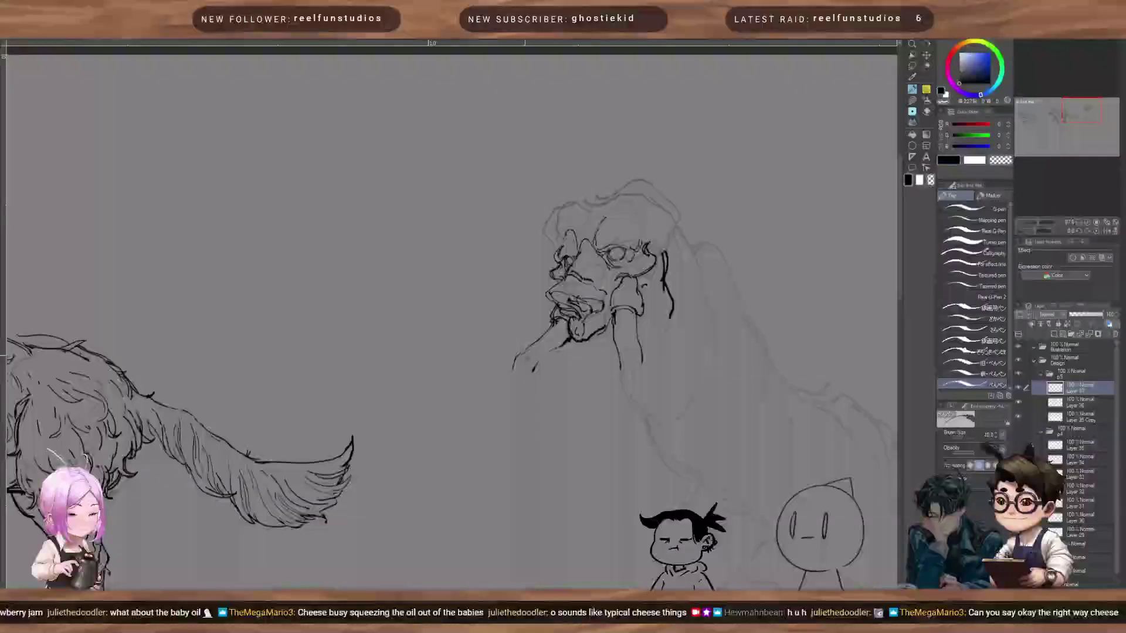
pyautogui.moveTo(515, 371)
pyautogui.mouseDown()
pyautogui.moveTo(532, 347)
pyautogui.moveTo(561, 338)
pyautogui.moveTo(559, 347)
pyautogui.mouseUp()
pyautogui.press('c')
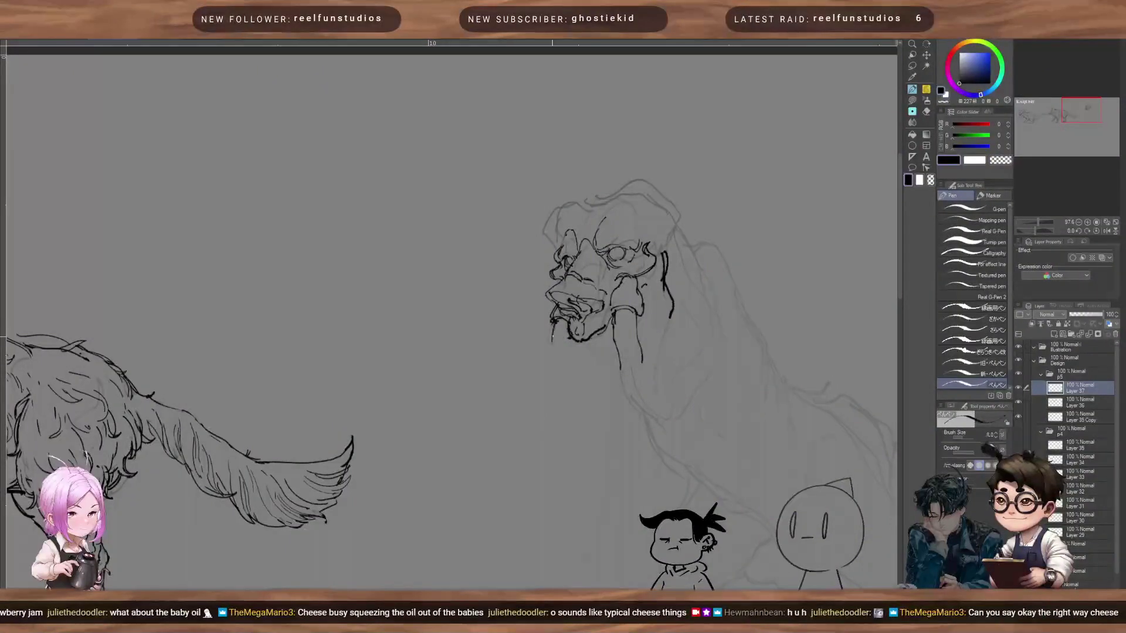
pyautogui.moveTo(549, 345)
pyautogui.mouseDown()
pyautogui.moveTo(517, 421)
pyautogui.moveTo(456, 482)
pyautogui.mouseUp()
pyautogui.moveTo(450, 524)
pyautogui.mouseDown()
pyautogui.moveTo(530, 434)
pyautogui.moveTo(569, 353)
pyautogui.mouseUp()
pyautogui.hotkey('ctrl', 'z')
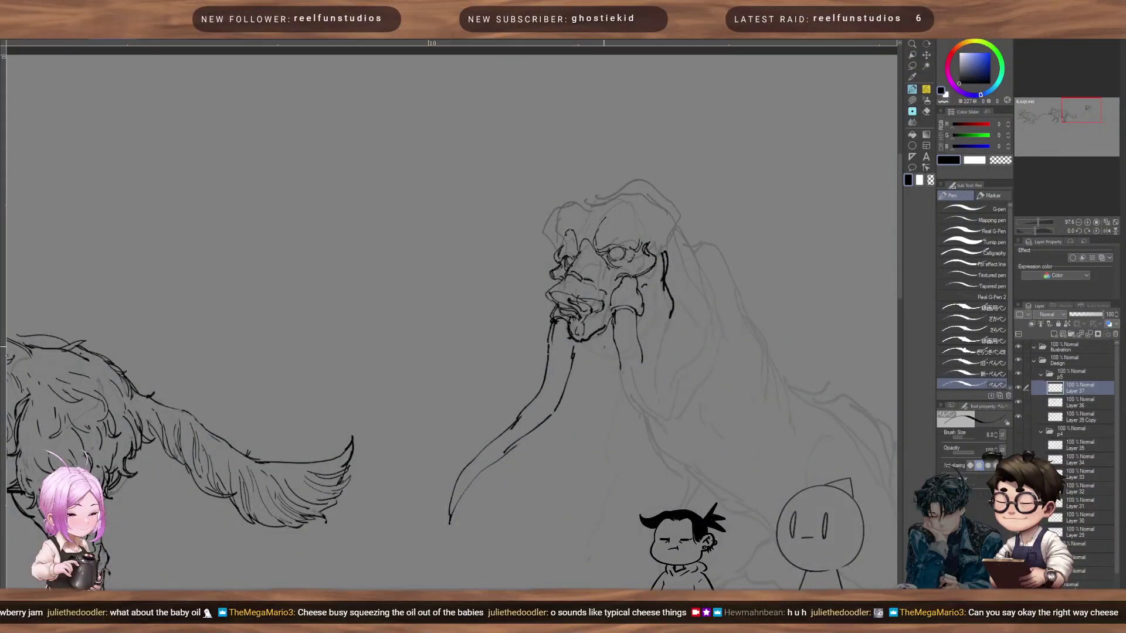
# Step: Extend the near tusk downward from its socket into a long curved shape with a pointed tip, reinforcing its contours
pyautogui.moveTo(612, 352)
pyautogui.mouseDown()
pyautogui.moveTo(627, 497)
pyautogui.moveTo(643, 498)
pyautogui.moveTo(654, 428)
pyautogui.moveTo(640, 359)
pyautogui.mouseUp()
pyautogui.press(']')
pyautogui.moveTo(637, 312); pyautogui.dragTo(638, 387)
pyautogui.moveTo(639, 334); pyautogui.dragTo(644, 403)
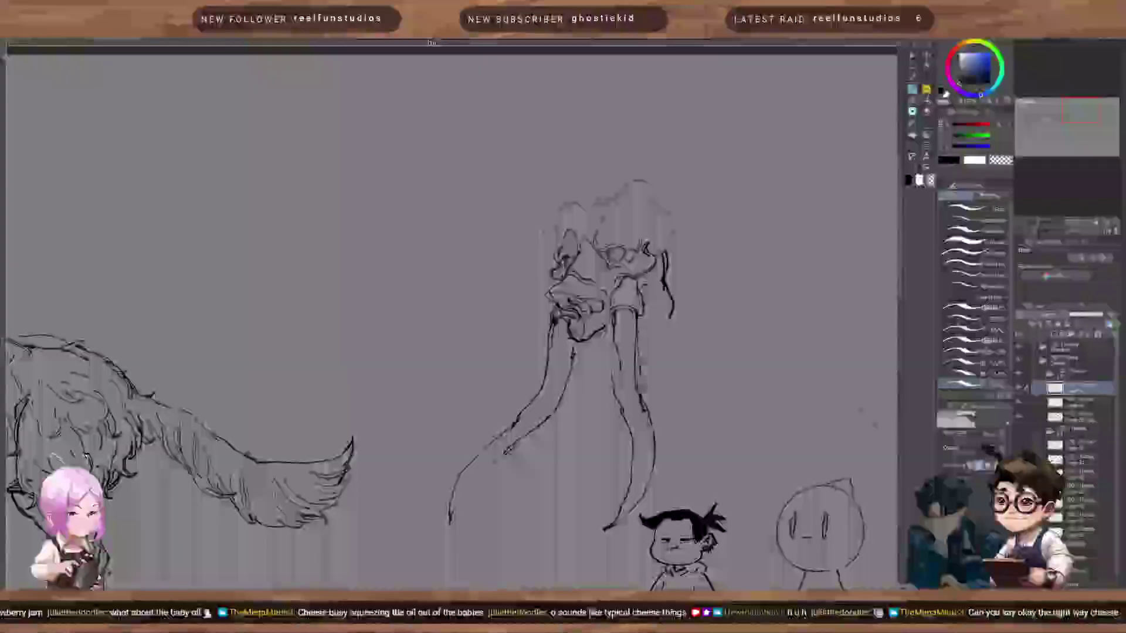
pyautogui.scroll(-2, 607, 362)
pyautogui.scroll(2, 607, 362)
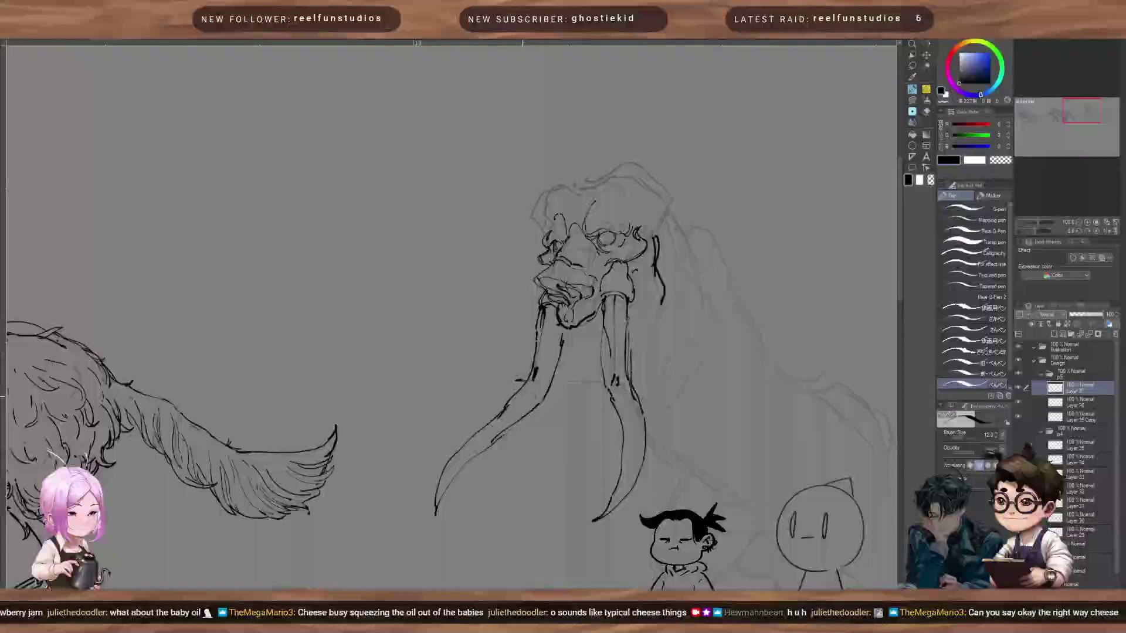
# Step: Erase the lower halves of both tusks with the transparent colour, keeping the sections from the sockets to the bends
pyautogui.press('c')
pyautogui.moveTo(459, 476); pyautogui.dragTo(437, 498)
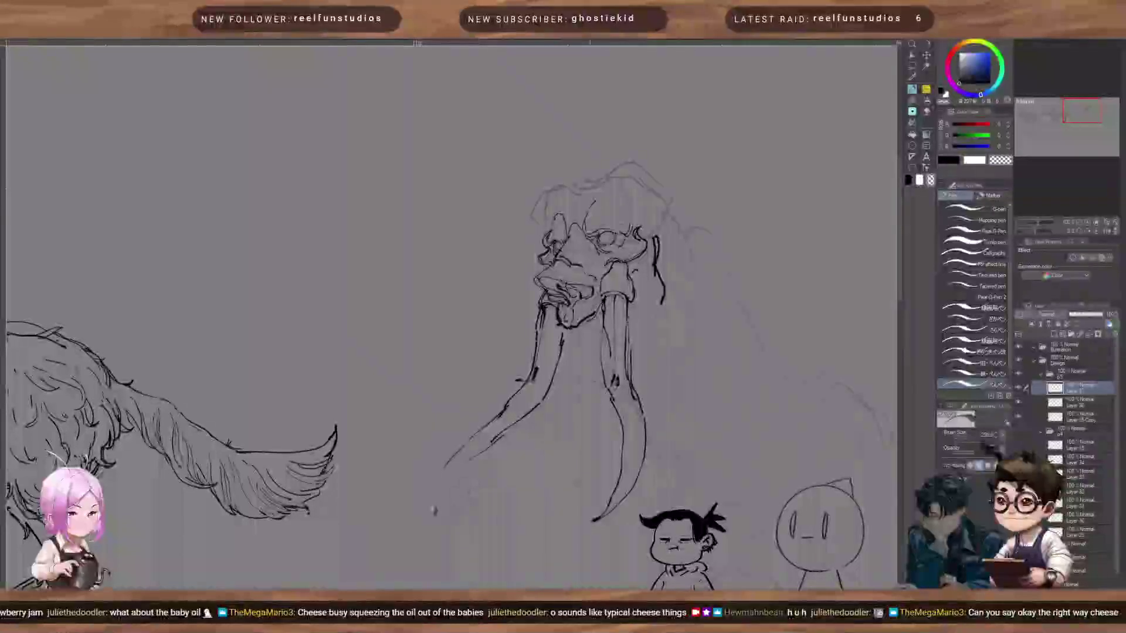
pyautogui.moveTo(478, 456); pyautogui.dragTo(507, 427)
pyautogui.moveTo(623, 474); pyautogui.dragTo(626, 405)
pyautogui.press('c')
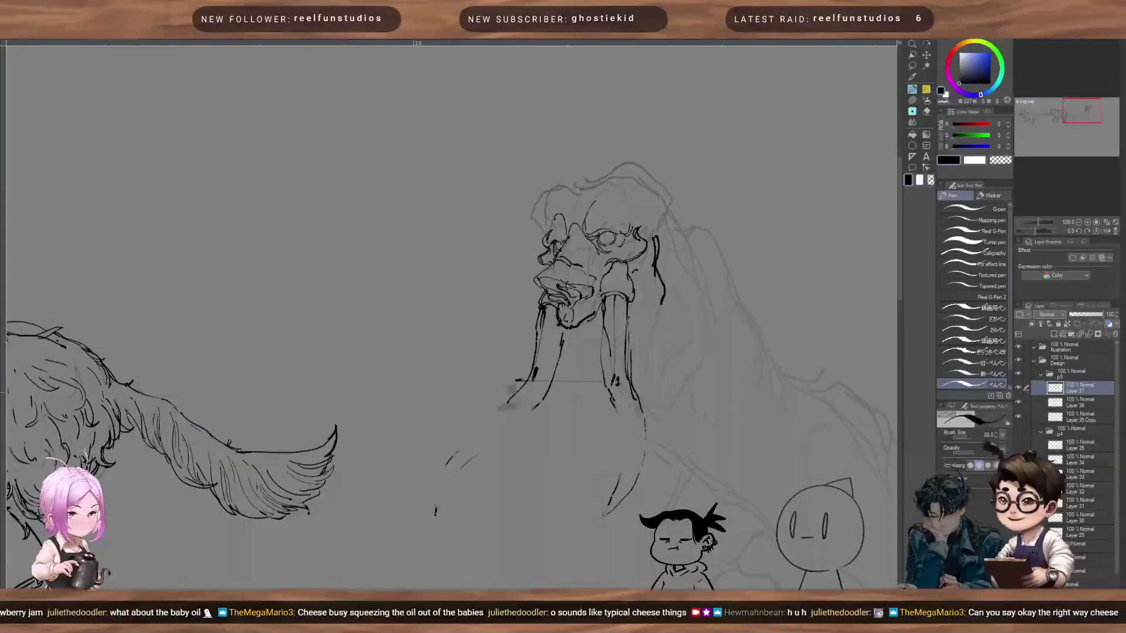
# Step: Draw thin guide lines from the bends of both tusks to a second pair of marked joints, linked by a curved cross line
pyautogui.press('c')
pyautogui.moveTo(525, 380)
pyautogui.mouseDown()
pyautogui.moveTo(448, 477)
pyautogui.moveTo(615, 486)
pyautogui.mouseUp()
pyautogui.hotkey('ctrl', 'z')
pyautogui.press(']')
pyautogui.press(']')
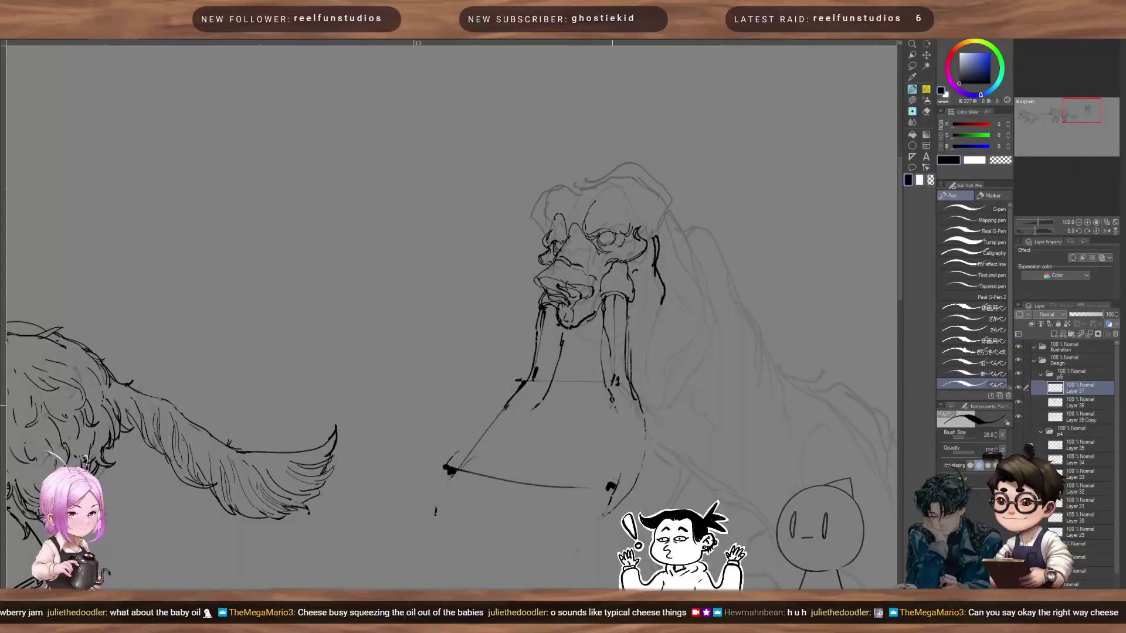
pyautogui.moveTo(618, 379); pyautogui.dragTo(623, 489)
pyautogui.moveTo(565, 523); pyautogui.dragTo(621, 425)
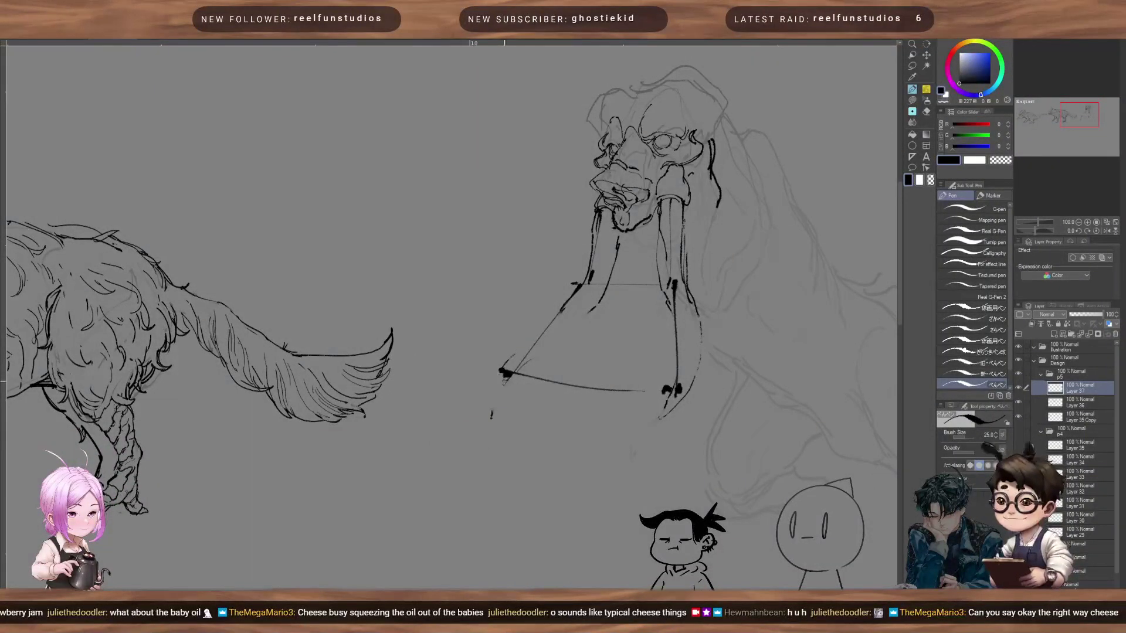
# Step: Extend both tusks' guide lines beyond the lower joints with outward-angled segments at brush size 25, undoing the misplaced strokes
pyautogui.moveTo(505, 374); pyautogui.dragTo(467, 447)
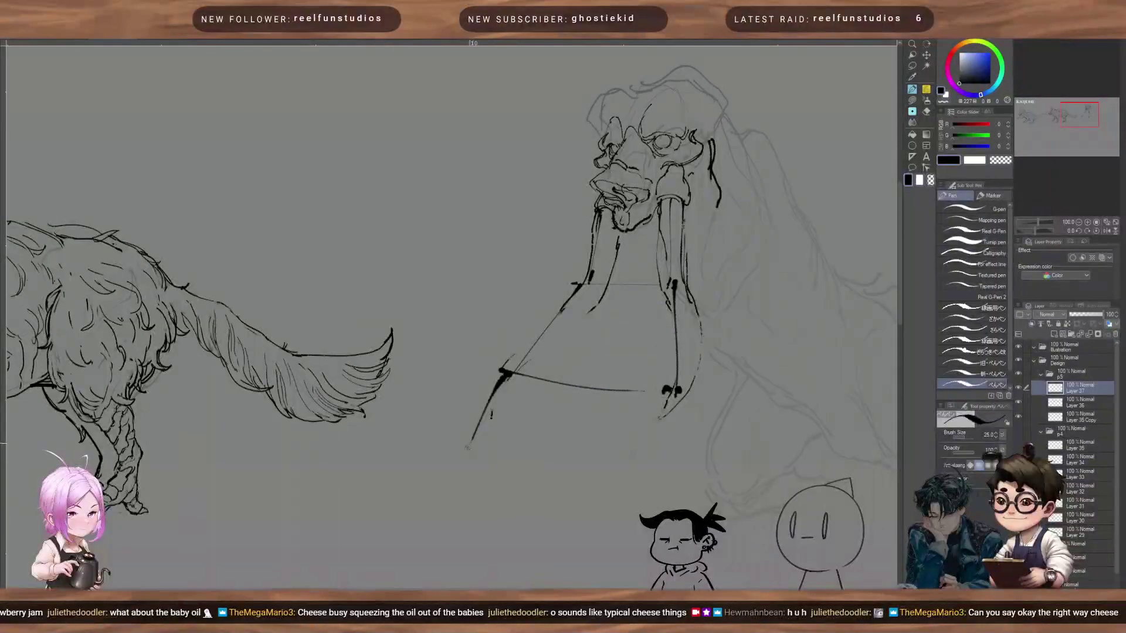
pyautogui.moveTo(503, 376); pyautogui.dragTo(432, 436)
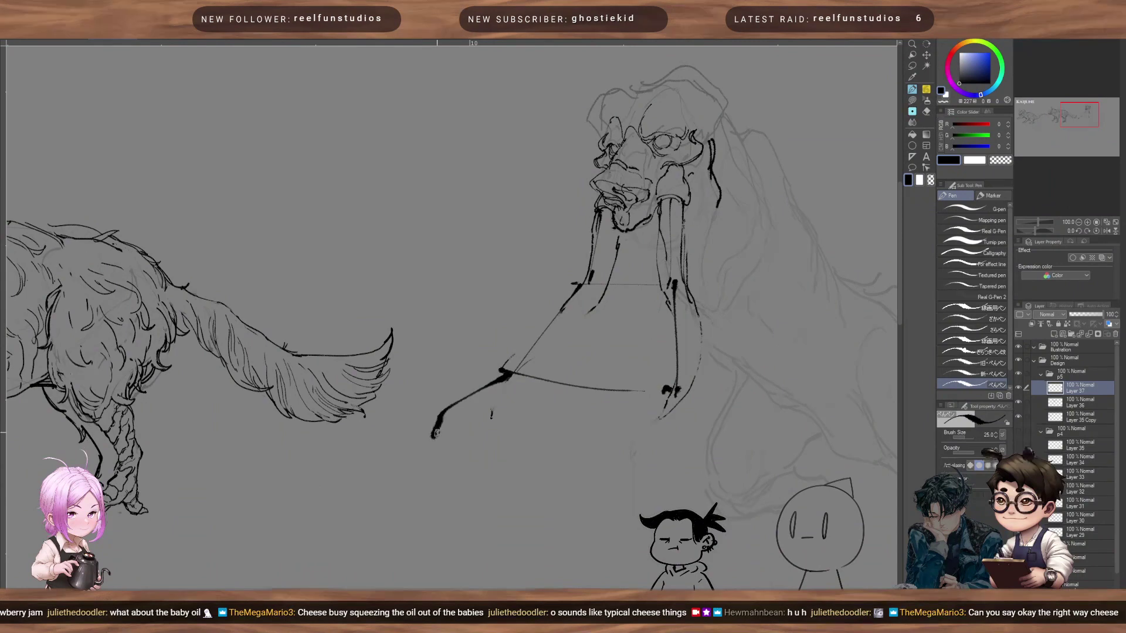
pyautogui.moveTo(601, 459)
pyautogui.mouseDown()
pyautogui.moveTo(568, 473)
pyautogui.moveTo(609, 453)
pyautogui.moveTo(562, 482)
pyautogui.moveTo(675, 397)
pyautogui.mouseUp()
pyautogui.hotkey('ctrl', 'z')
pyautogui.hotkey('ctrl', 'z')
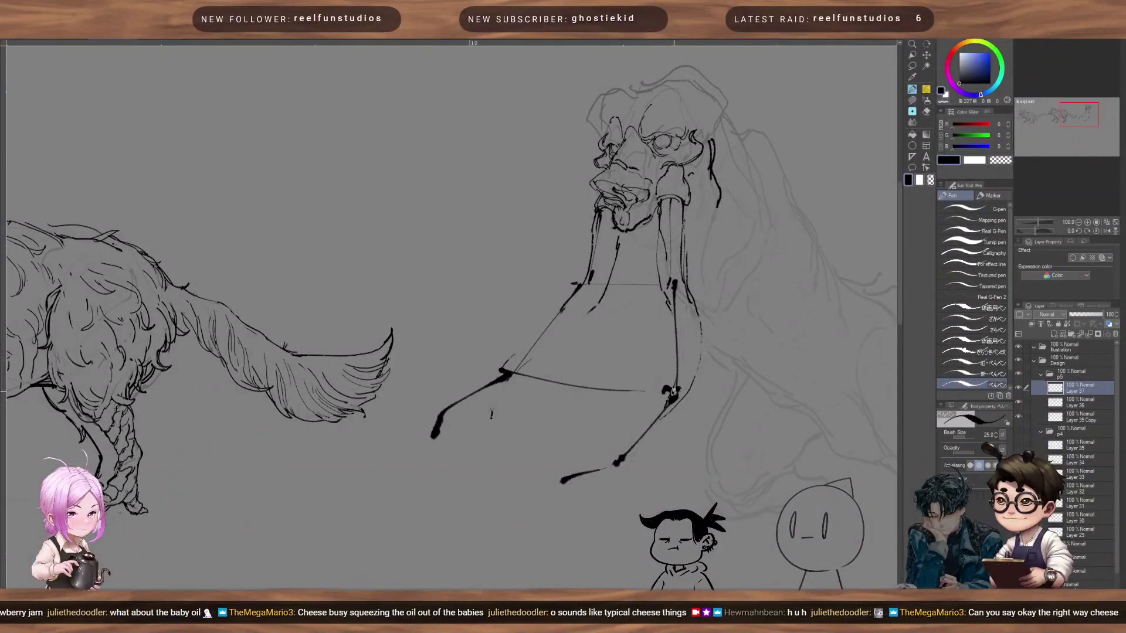
pyautogui.scroll(2, 673, 392)
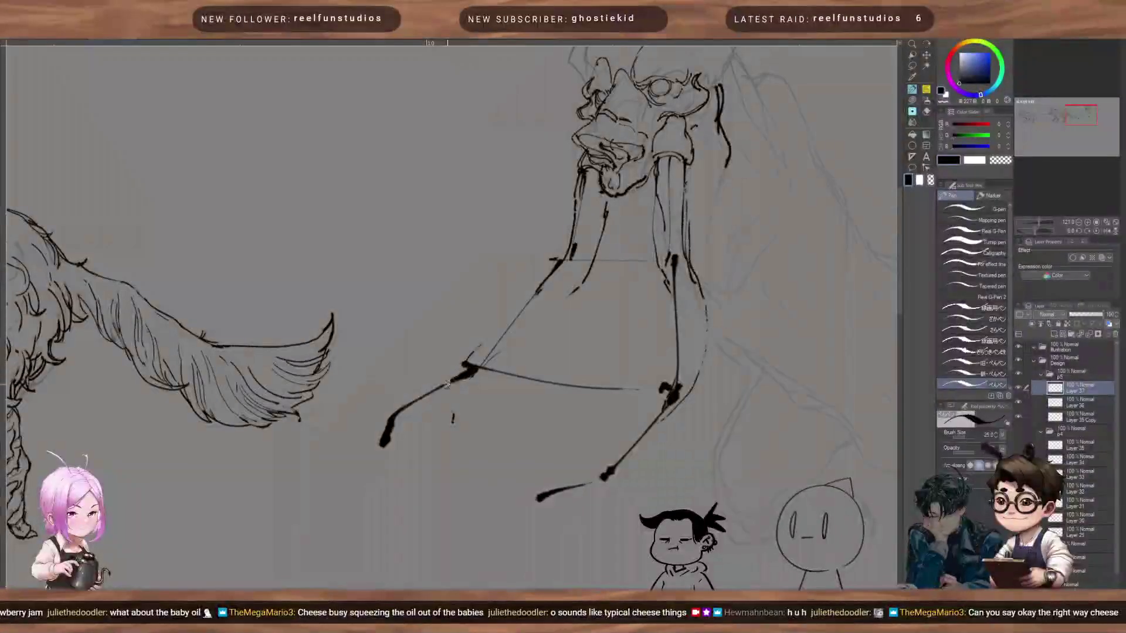
# Step: Fade the tusk guide lines and lower tusk contours with the Soft eraser at size 200
pyautogui.press('e')
pyautogui.moveTo(387, 437); pyautogui.dragTo(498, 340)
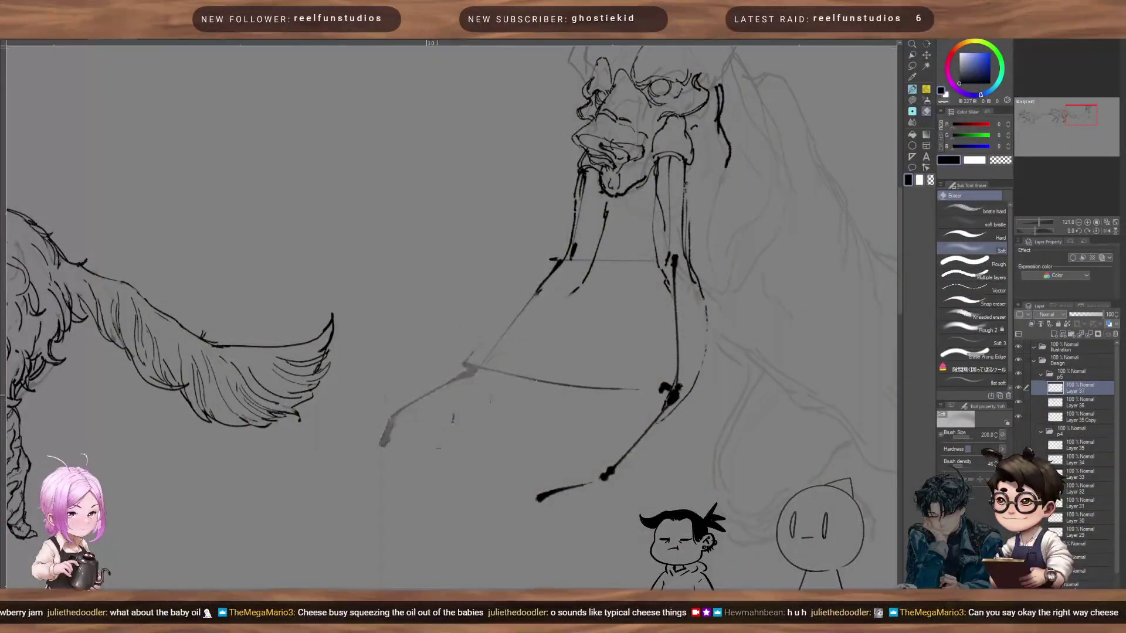
pyautogui.moveTo(584, 257)
pyautogui.mouseDown()
pyautogui.moveTo(566, 258)
pyautogui.moveTo(638, 360)
pyautogui.moveTo(668, 346)
pyautogui.moveTo(677, 293)
pyautogui.mouseUp()
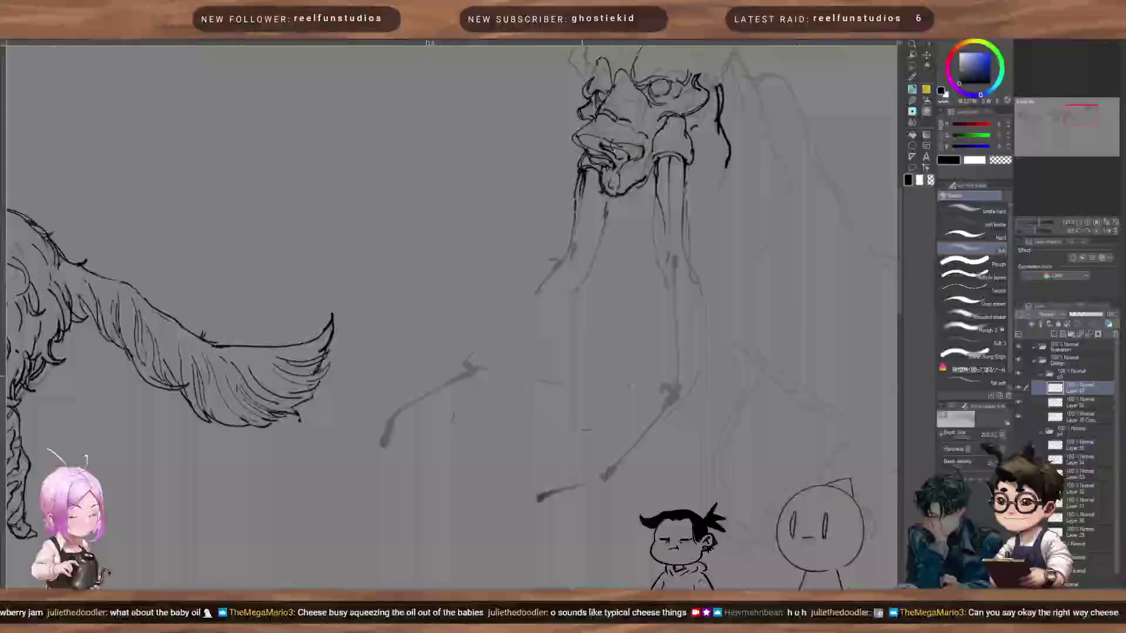
pyautogui.moveTo(618, 354); pyautogui.dragTo(495, 498)
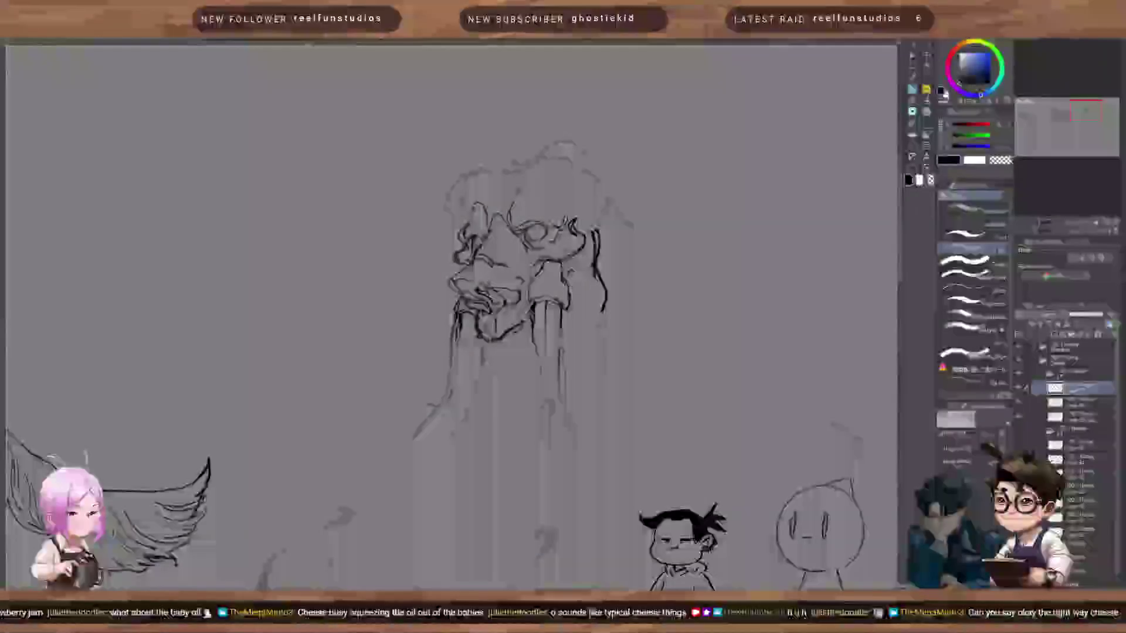
# Step: Return to the pen and draw the far side of the forehead up into the far ear's outer edge, redoing the first stroke
pyautogui.moveTo(479, 193); pyautogui.dragTo(472, 308)
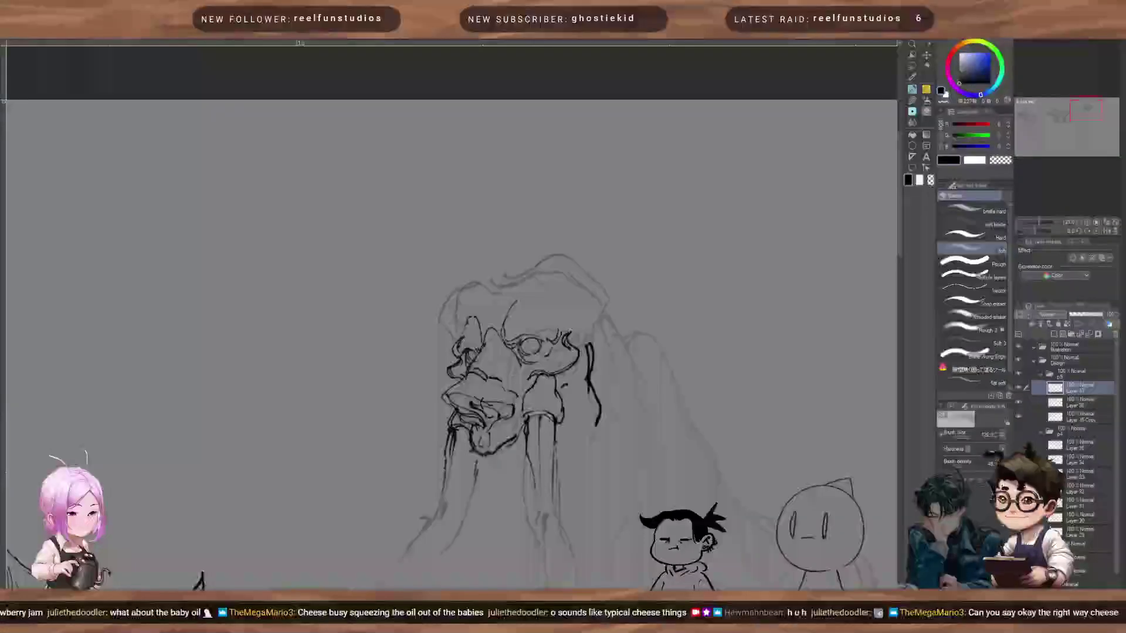
pyautogui.press('p')
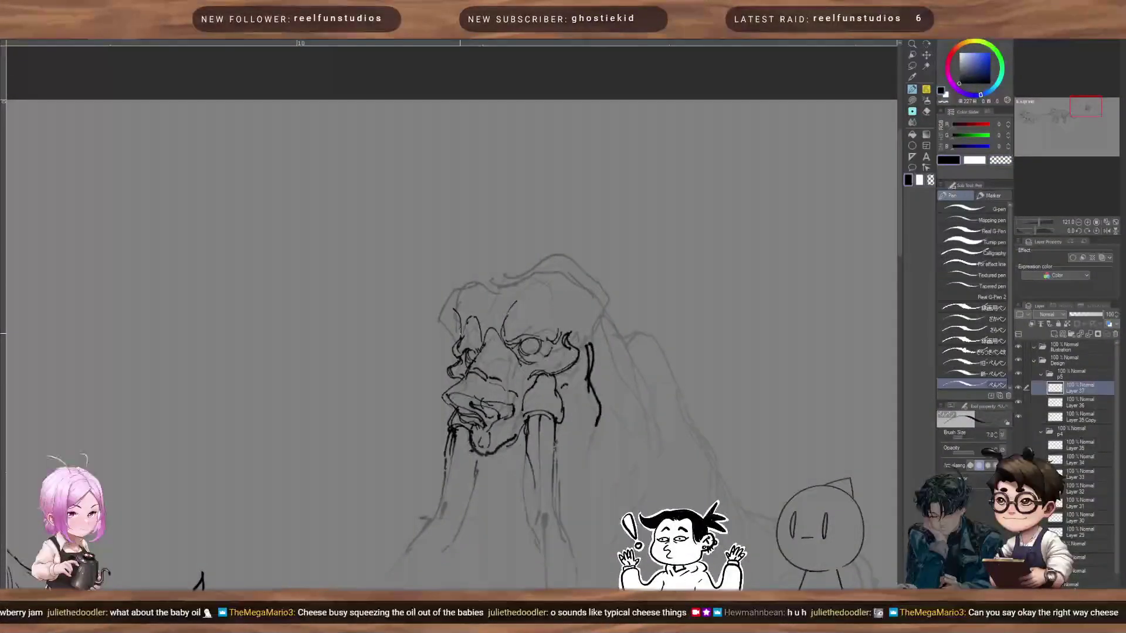
pyautogui.press(']')
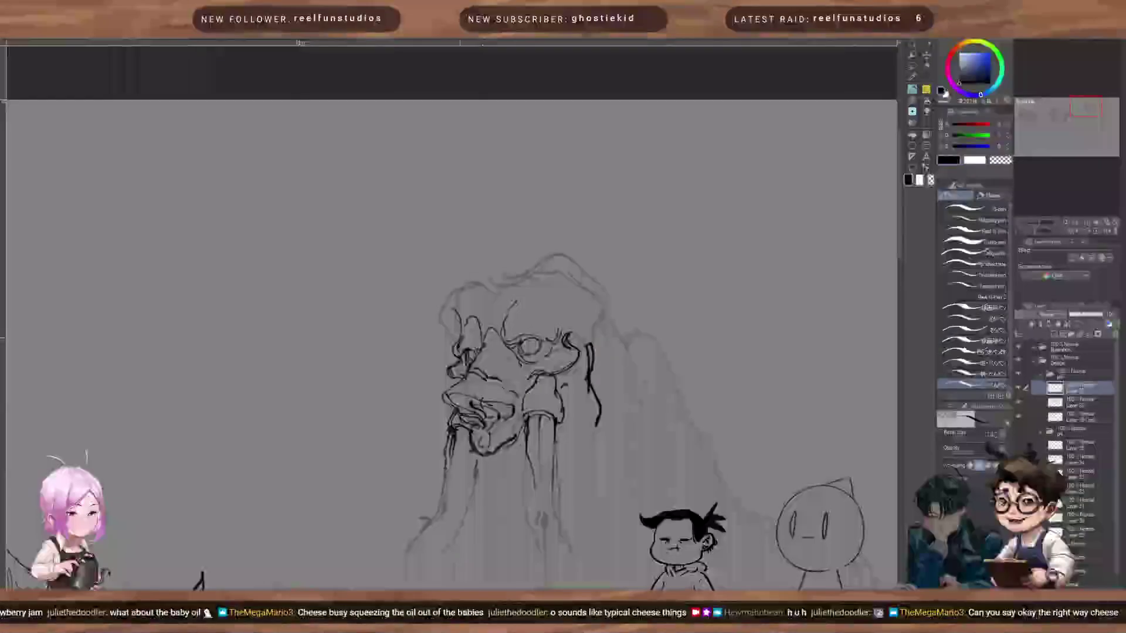
pyautogui.press(']')
pyautogui.moveTo(456, 309)
pyautogui.mouseDown()
pyautogui.moveTo(458, 340)
pyautogui.moveTo(461, 314)
pyautogui.mouseUp()
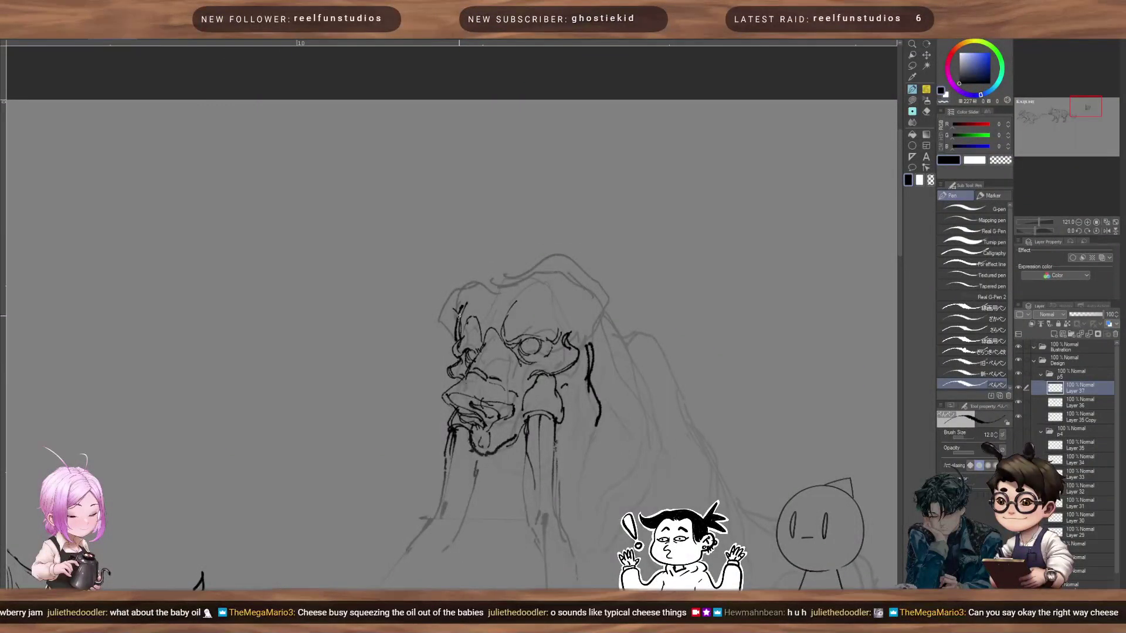
pyautogui.hotkey('ctrl', 'z')
pyautogui.press('[')
pyautogui.press('[')
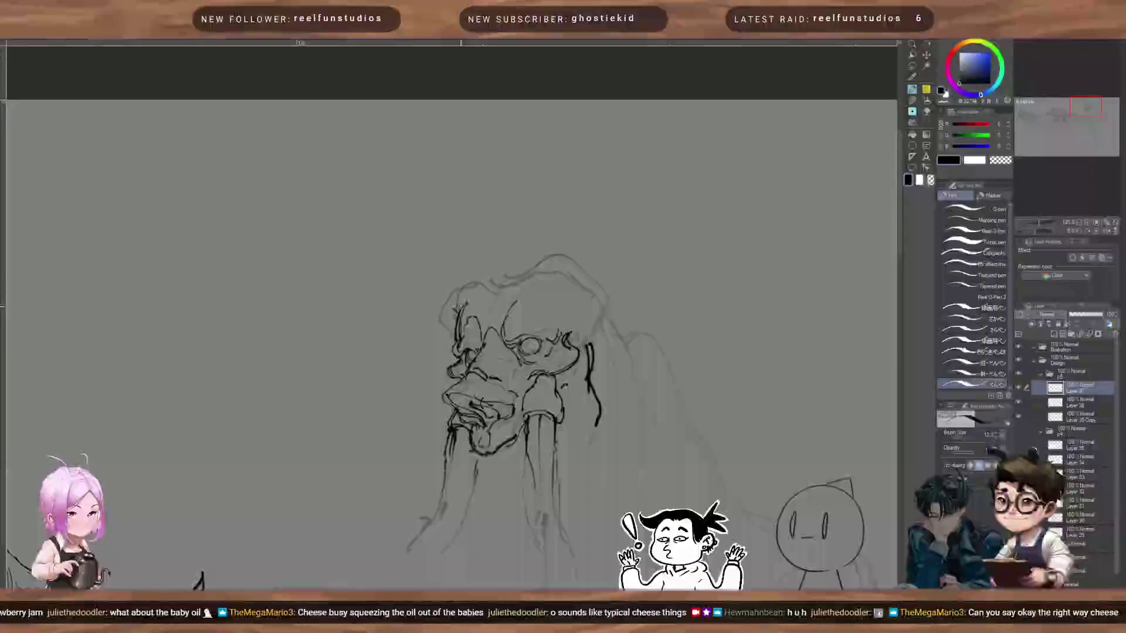
pyautogui.moveTo(461, 312); pyautogui.dragTo(473, 275)
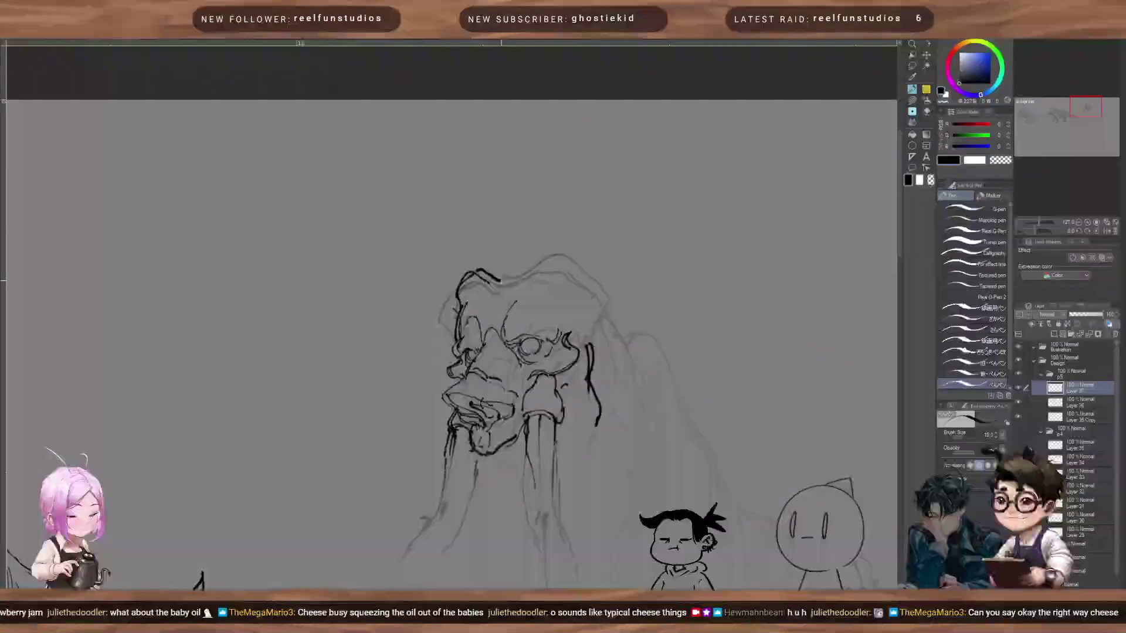
# Step: Outline the top of the head between the ears and erase the old ear sketch outside the far side with the transparent colour
pyautogui.moveTo(497, 280)
pyautogui.mouseDown()
pyautogui.moveTo(526, 275)
pyautogui.moveTo(517, 270)
pyautogui.mouseUp()
pyautogui.press(']')
pyautogui.press(']')
pyautogui.press(']')
pyautogui.press(']')
pyautogui.press(']')
pyautogui.press('c')
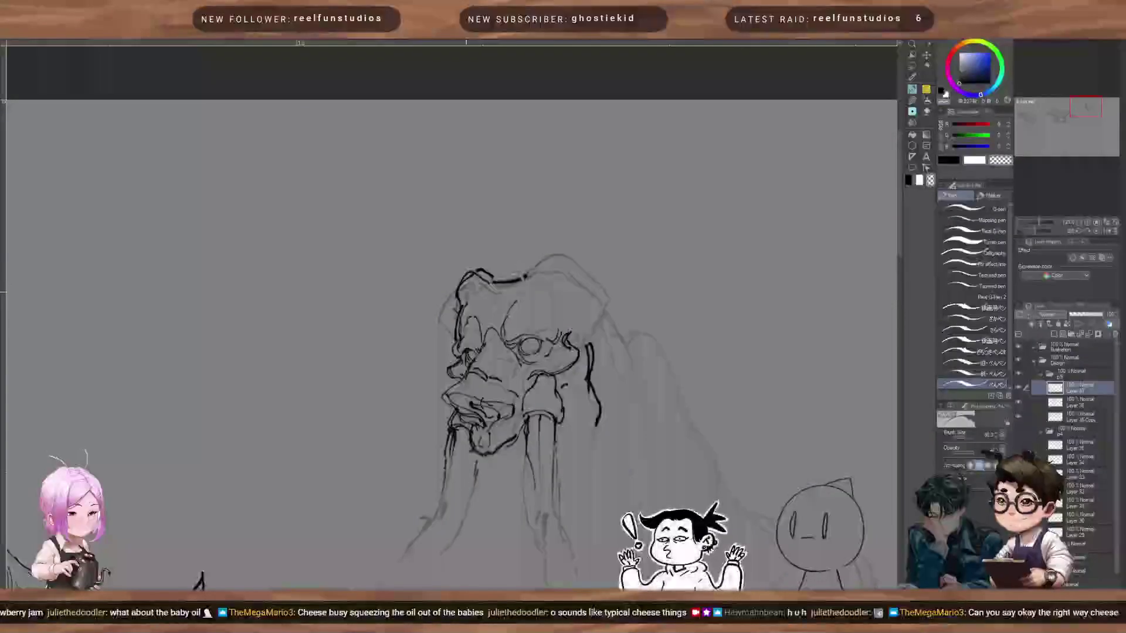
pyautogui.press(']')
pyautogui.press(']')
pyautogui.press(']')
pyautogui.press(']')
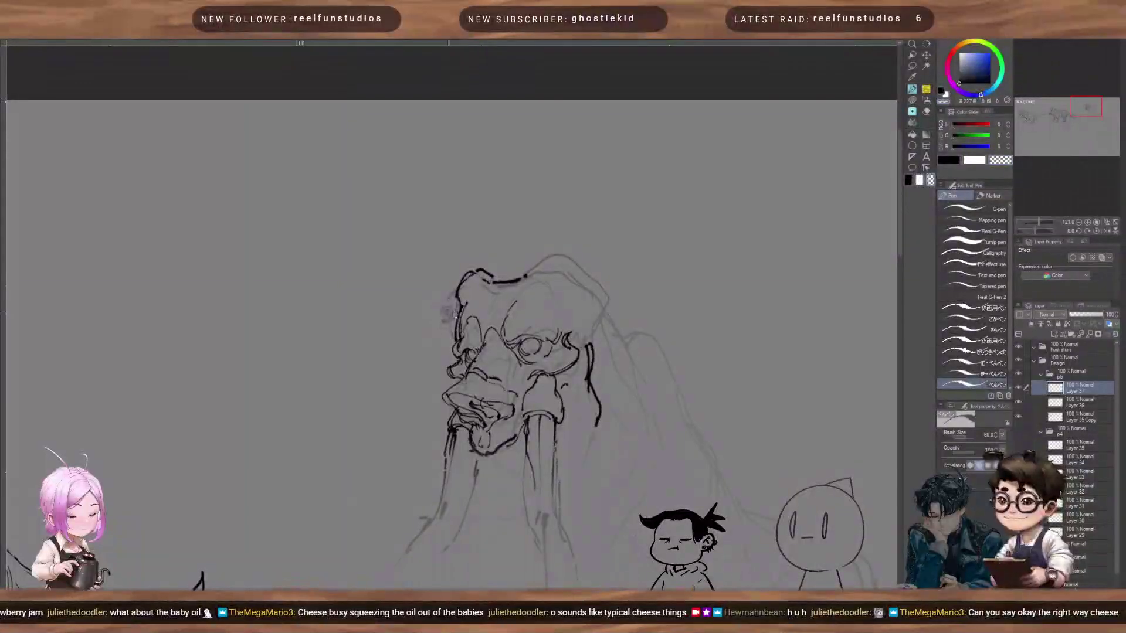
# Step: Close the far ear's rounded inner contour and draw the near ear, giving it a thicker outer edge
pyautogui.press('[')
pyautogui.press('[')
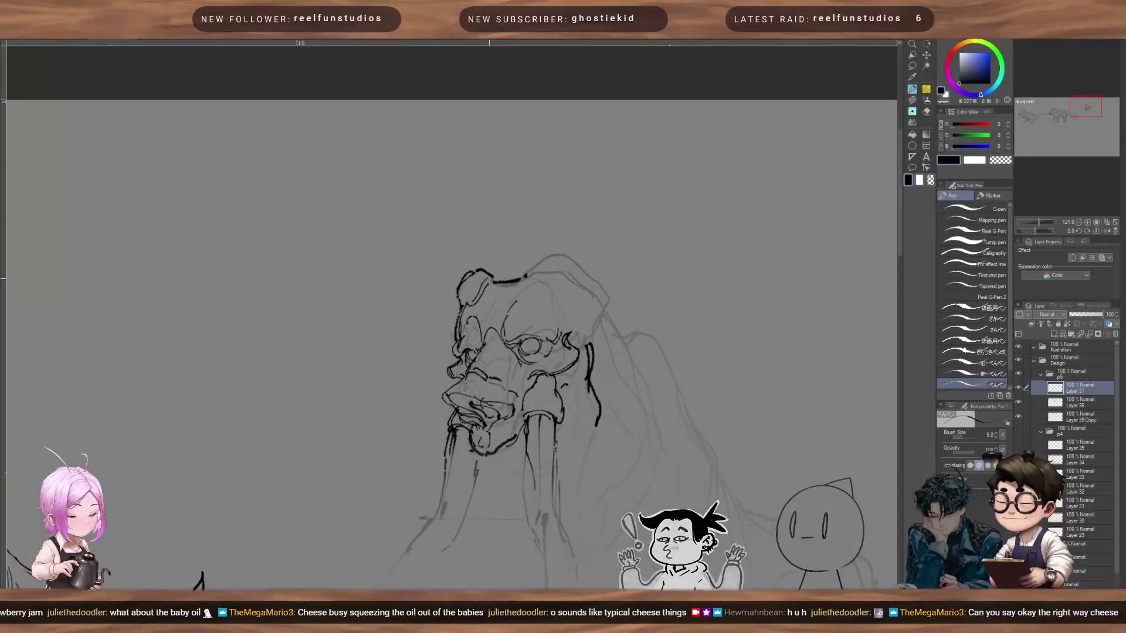
pyautogui.moveTo(522, 279); pyautogui.dragTo(518, 294)
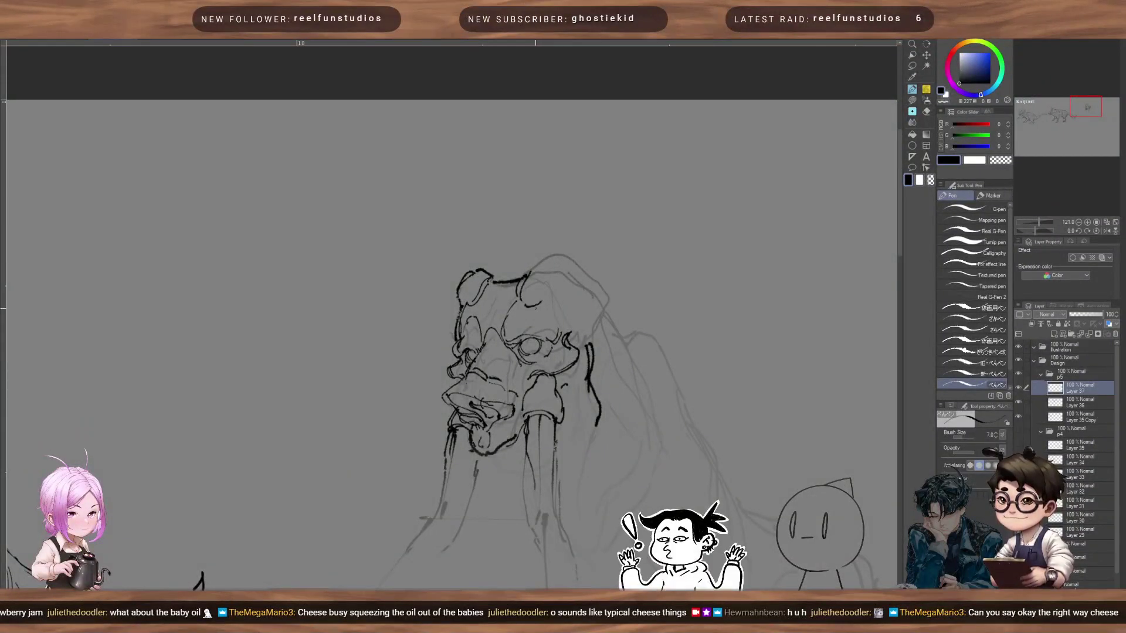
pyautogui.press(']')
pyautogui.press(']')
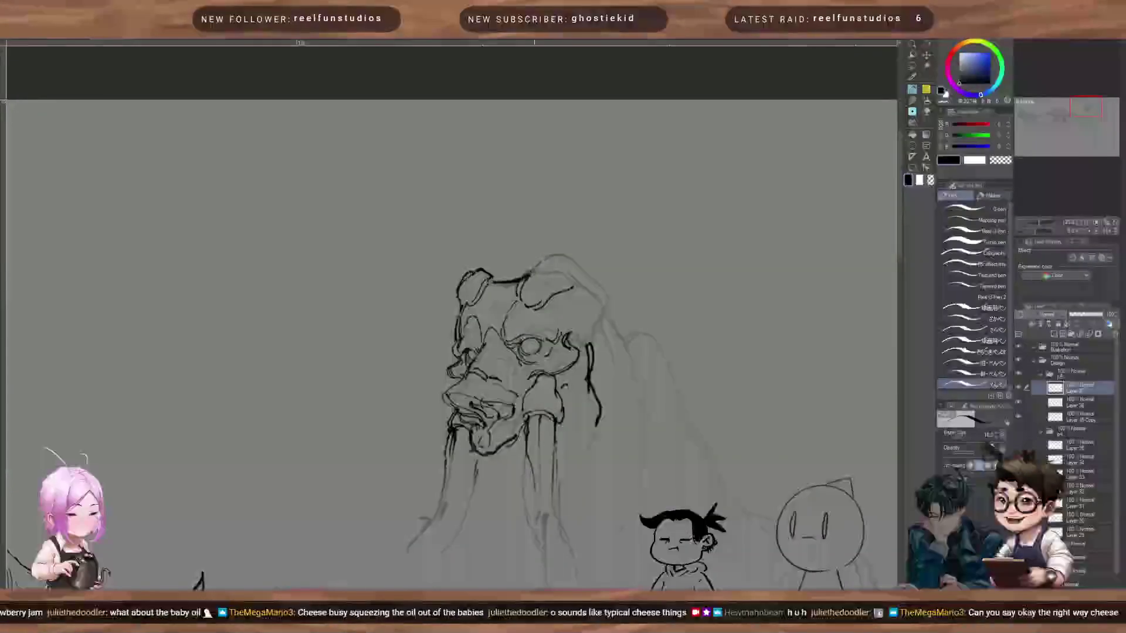
pyautogui.moveTo(529, 275)
pyautogui.mouseDown()
pyautogui.moveTo(561, 256)
pyautogui.moveTo(592, 292)
pyautogui.mouseUp()
pyautogui.press(']')
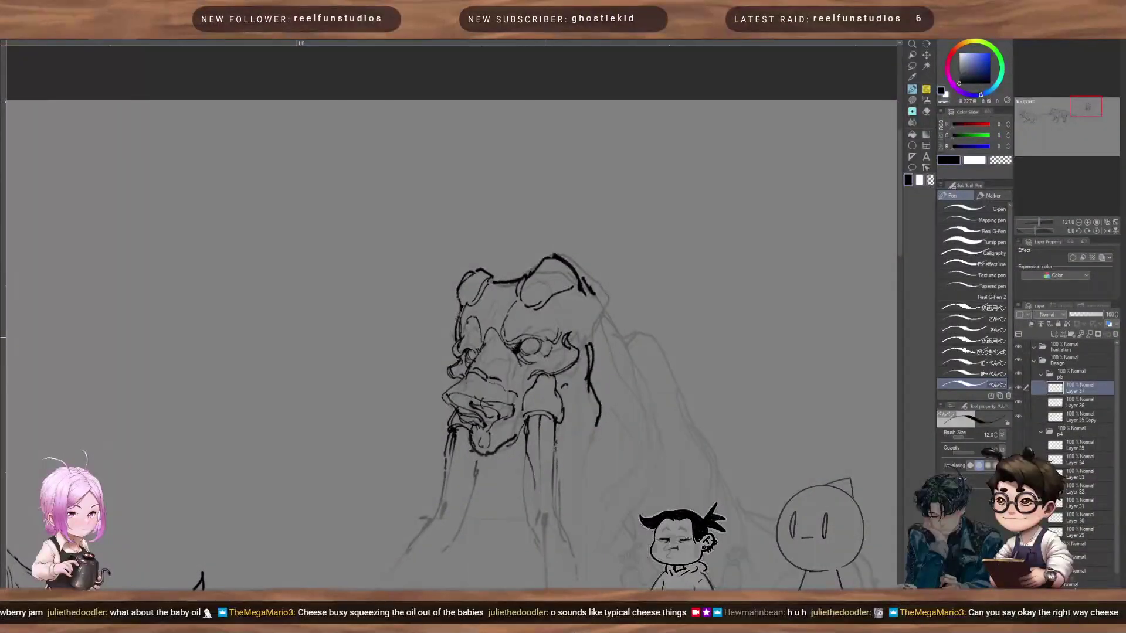
# Step: Darken the near eye at brush size 10 and add dark strokes to the cheek behind the near tusk socket
pyautogui.press('[')
pyautogui.moveTo(538, 339); pyautogui.dragTo(550, 345)
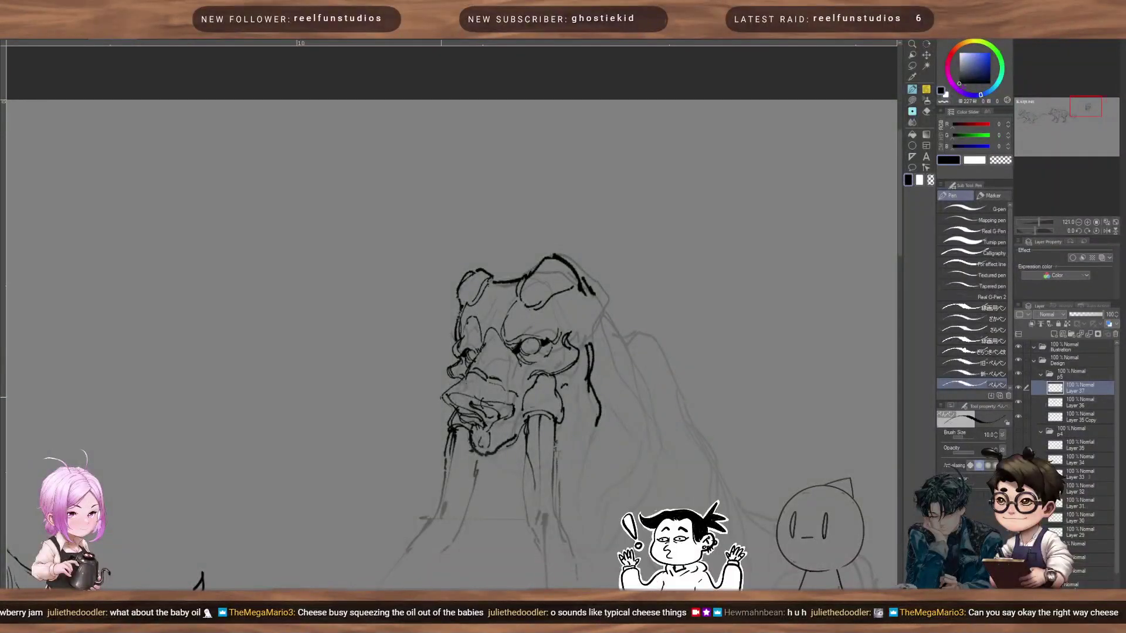
pyautogui.scroll(-13, 480, 404)
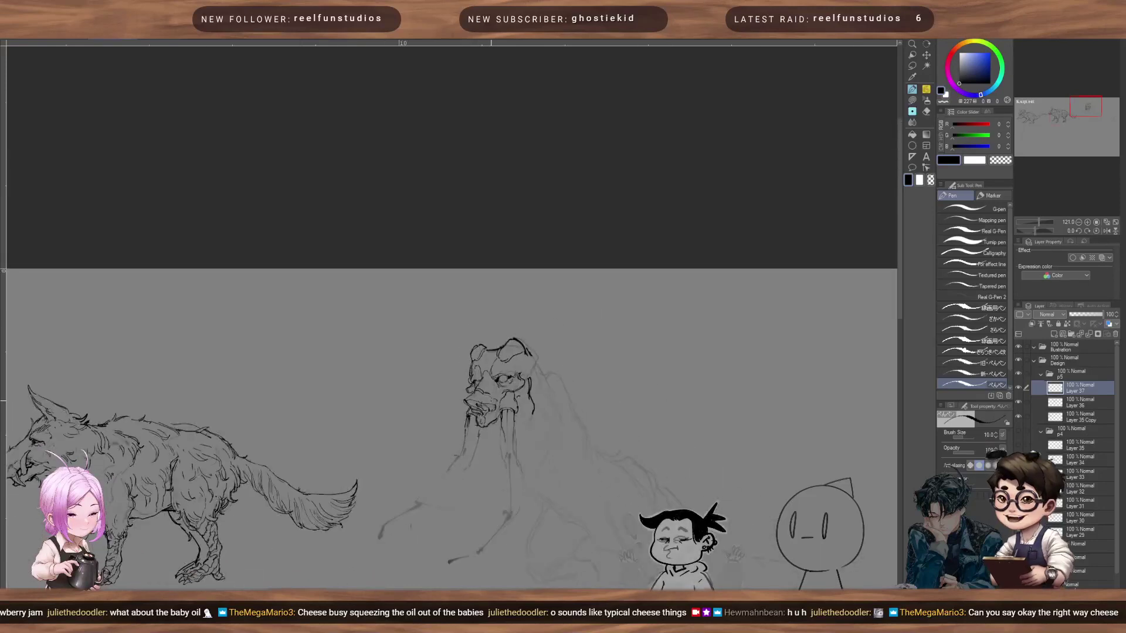
pyautogui.scroll(12, 557, 423)
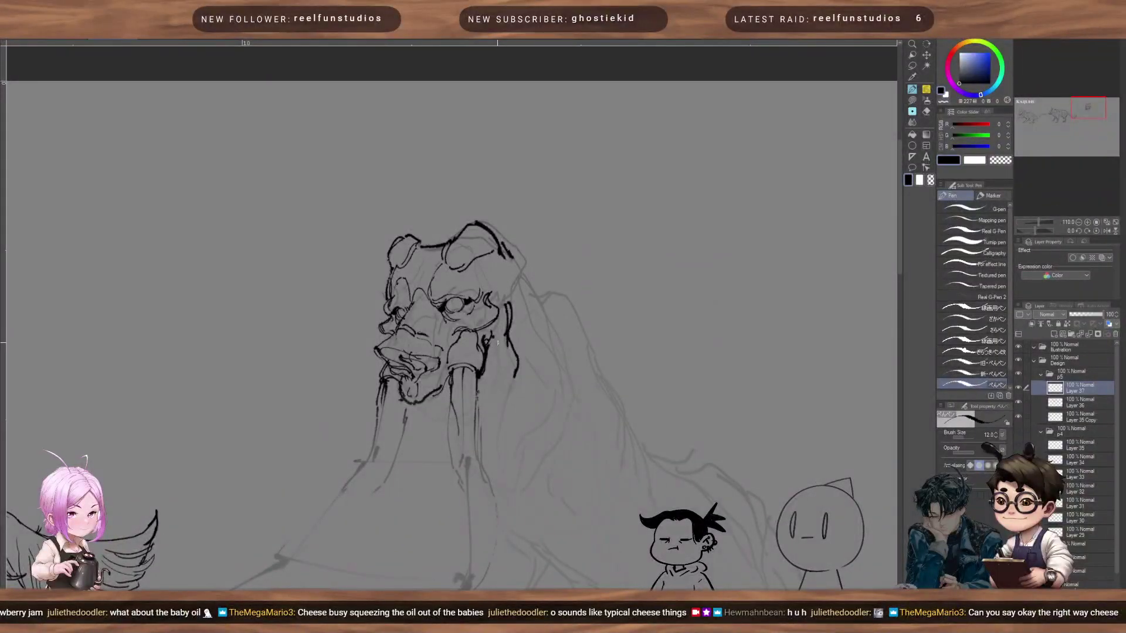
pyautogui.moveTo(510, 374); pyautogui.dragTo(540, 314)
pyautogui.moveTo(481, 349)
pyautogui.mouseDown()
pyautogui.moveTo(500, 316)
pyautogui.moveTo(543, 319)
pyautogui.moveTo(504, 311)
pyautogui.moveTo(516, 331)
pyautogui.moveTo(514, 320)
pyautogui.mouseUp()
pyautogui.hotkey('ctrl', 'z')
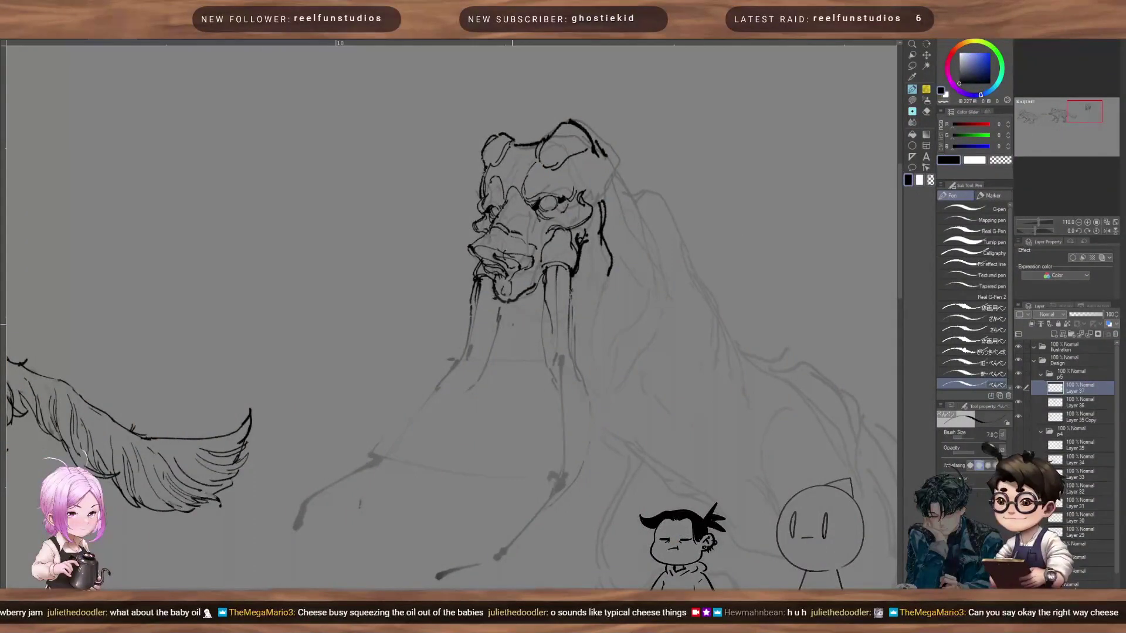
pyautogui.moveTo(496, 353); pyautogui.dragTo(499, 356)
pyautogui.press(']')
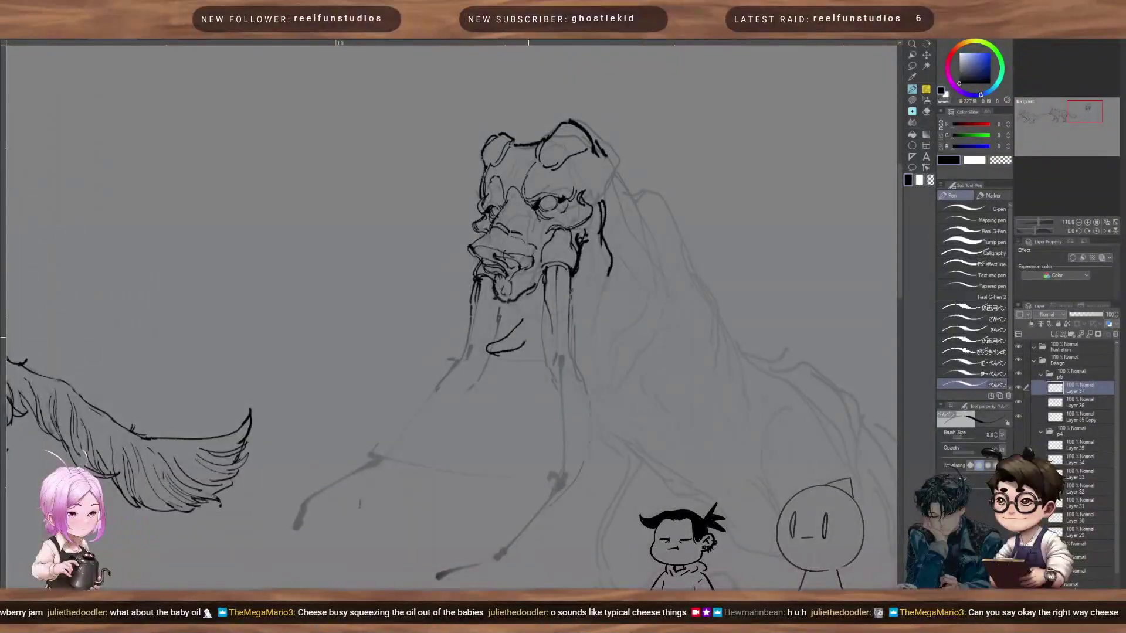
pyautogui.hotkey('ctrl', 'z')
pyautogui.hotkey('ctrl', 'z')
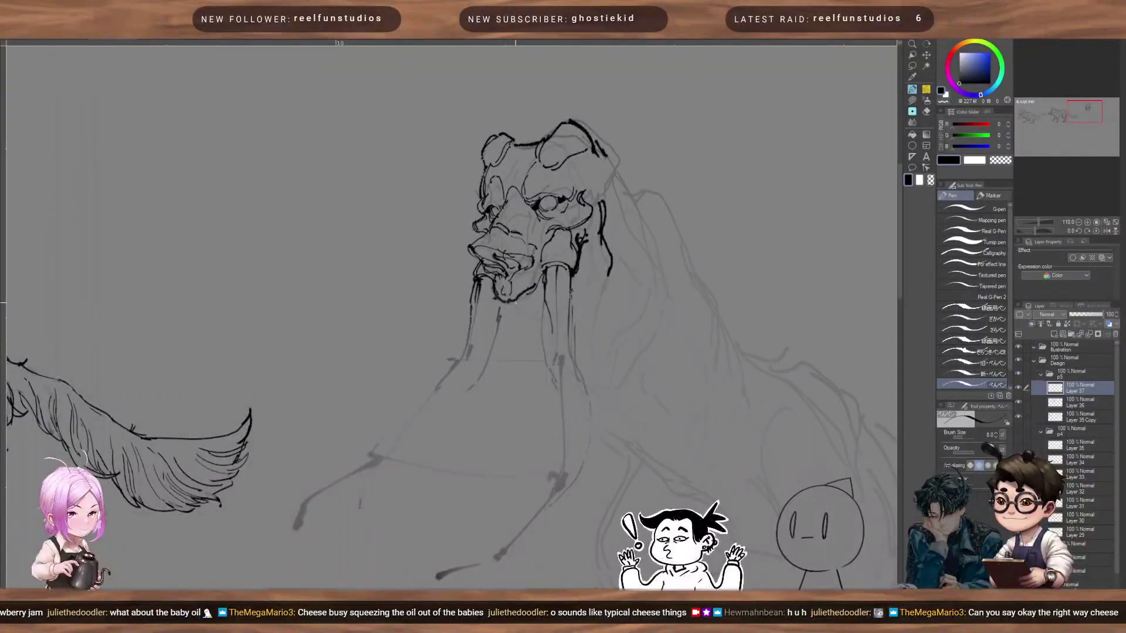
# Step: Draw the back-of-head contour curving from the near ear down toward the neck
pyautogui.moveTo(633, 370)
pyautogui.mouseDown()
pyautogui.moveTo(626, 269)
pyautogui.moveTo(579, 350)
pyautogui.mouseUp()
pyautogui.moveTo(516, 226); pyautogui.dragTo(571, 293)
pyautogui.moveTo(515, 210)
pyautogui.mouseDown()
pyautogui.moveTo(545, 239)
pyautogui.moveTo(573, 293)
pyautogui.mouseUp()
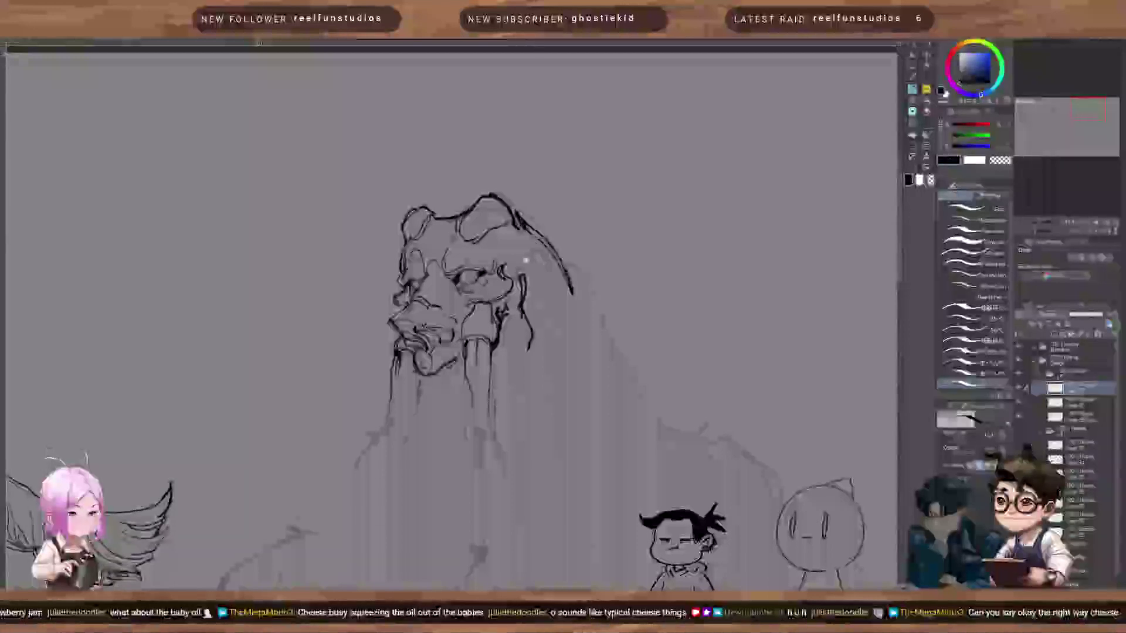
# Step: Erase the rounded ear outlines and redraw both ears as pointed shapes folding outward from the top of the head
pyautogui.moveTo(452, 230)
pyautogui.mouseDown()
pyautogui.moveTo(510, 314)
pyautogui.moveTo(591, 248)
pyautogui.mouseUp()
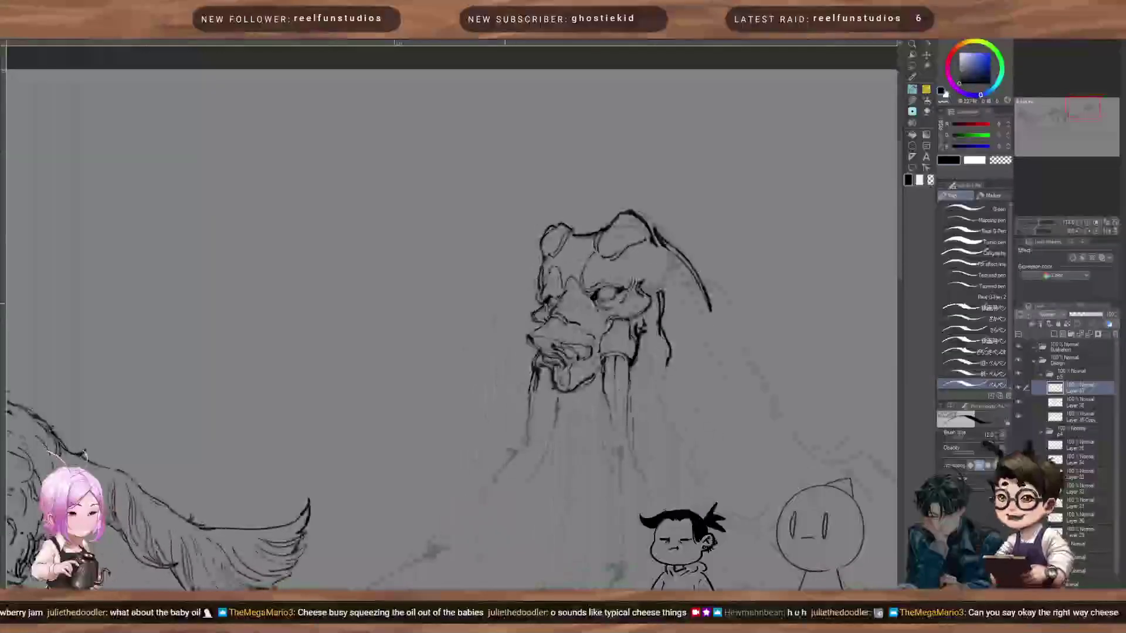
pyautogui.press('e')
pyautogui.moveTo(590, 236)
pyautogui.mouseDown()
pyautogui.moveTo(546, 230)
pyautogui.moveTo(636, 212)
pyautogui.moveTo(656, 237)
pyautogui.mouseUp()
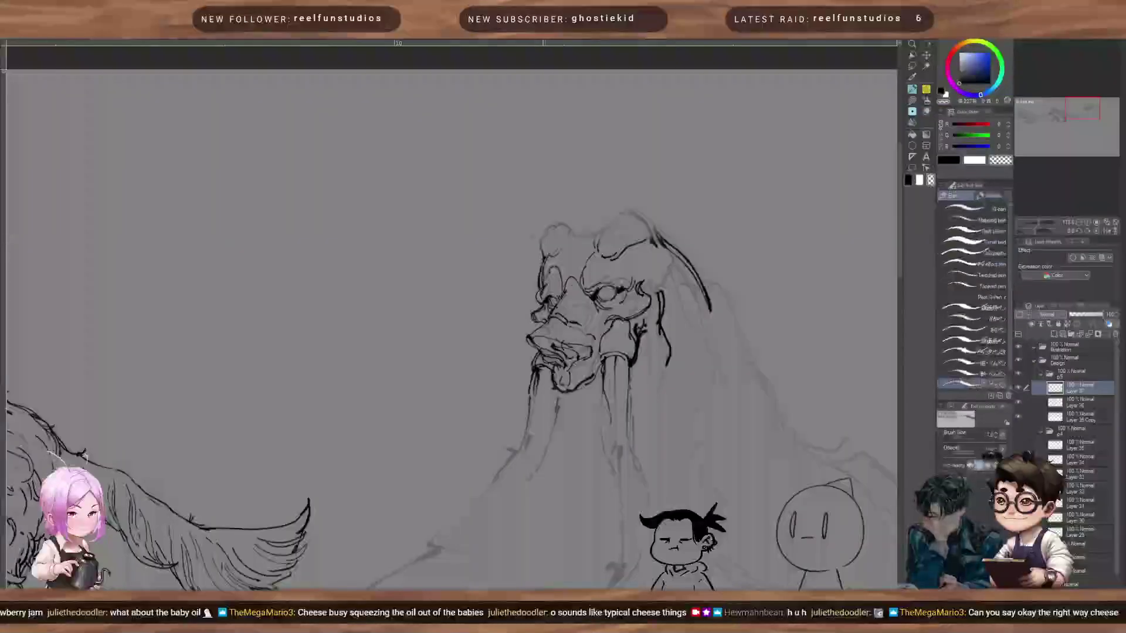
pyautogui.press('c')
pyautogui.moveTo(522, 227)
pyautogui.mouseDown()
pyautogui.moveTo(514, 236)
pyautogui.moveTo(574, 229)
pyautogui.moveTo(554, 224)
pyautogui.moveTo(543, 255)
pyautogui.moveTo(615, 217)
pyautogui.moveTo(600, 207)
pyautogui.moveTo(655, 235)
pyautogui.moveTo(610, 244)
pyautogui.mouseUp()
pyautogui.press(']')
pyautogui.press('[')
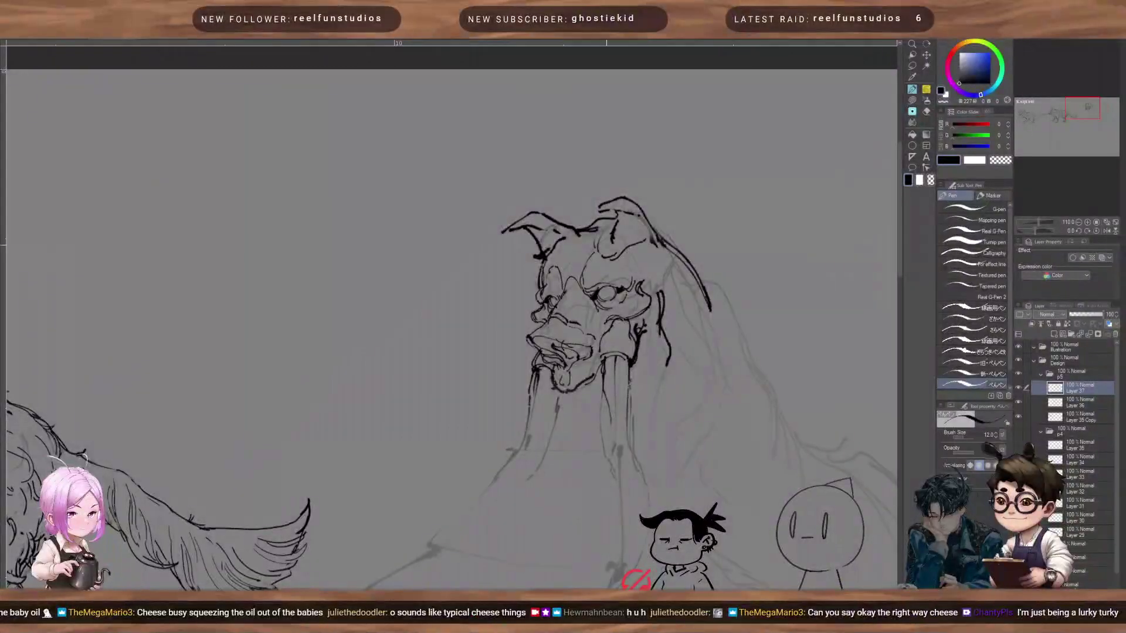
# Step: Draw two broken contour strokes behind the jaw, running from beside the cheek down the side of the neck
pyautogui.scroll(-6, 587, 232)
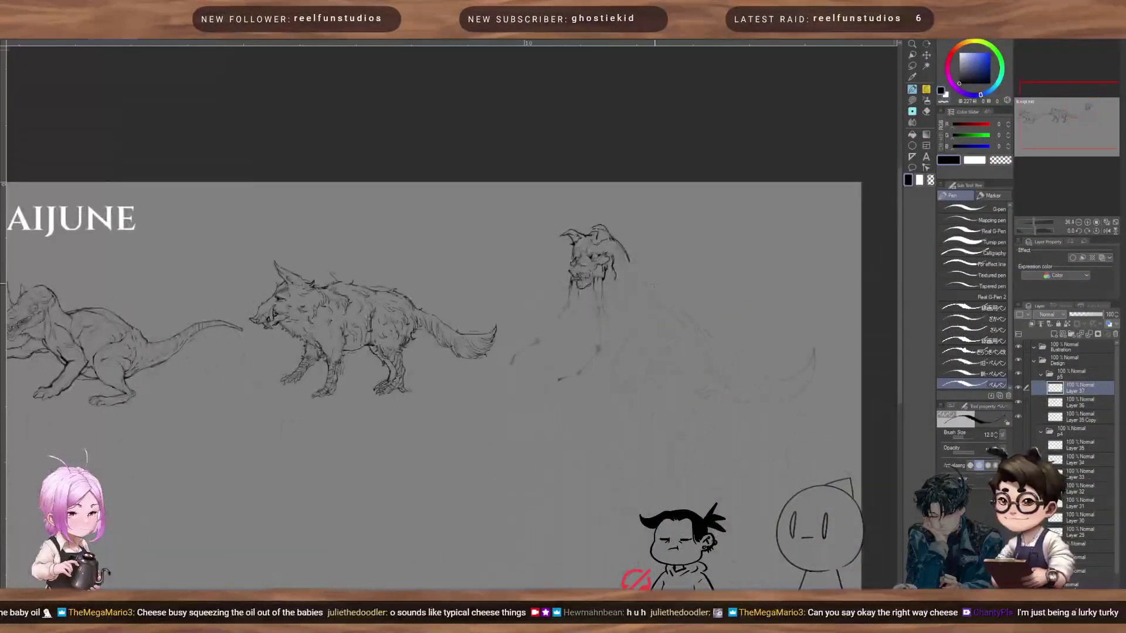
pyautogui.scroll(3, 652, 283)
pyautogui.scroll(4, 652, 284)
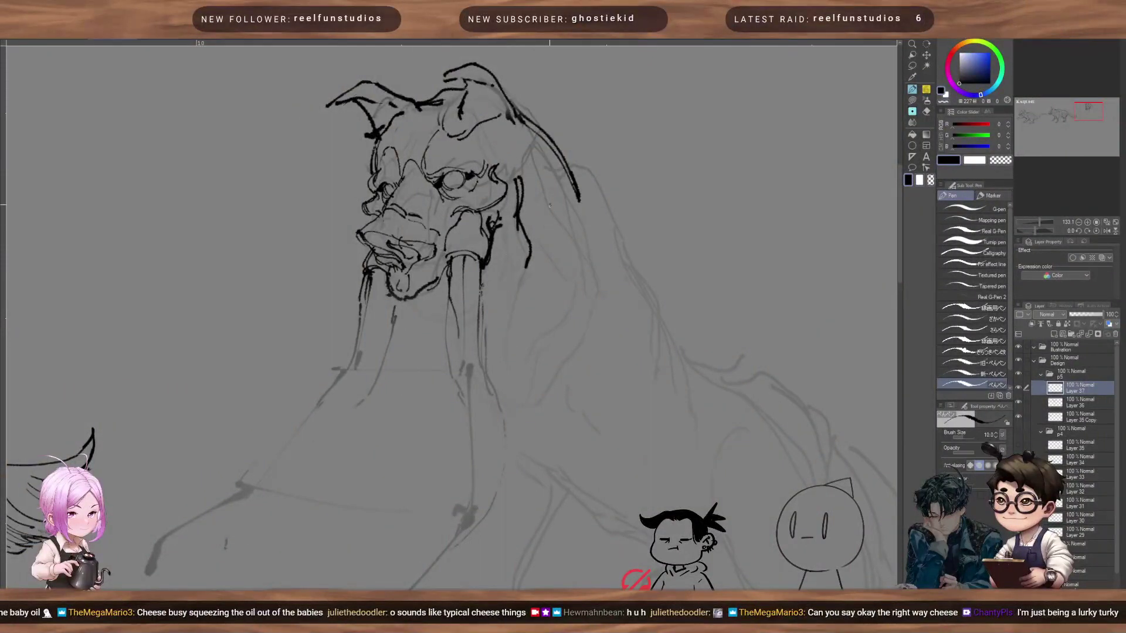
pyautogui.moveTo(527, 196); pyautogui.dragTo(546, 270)
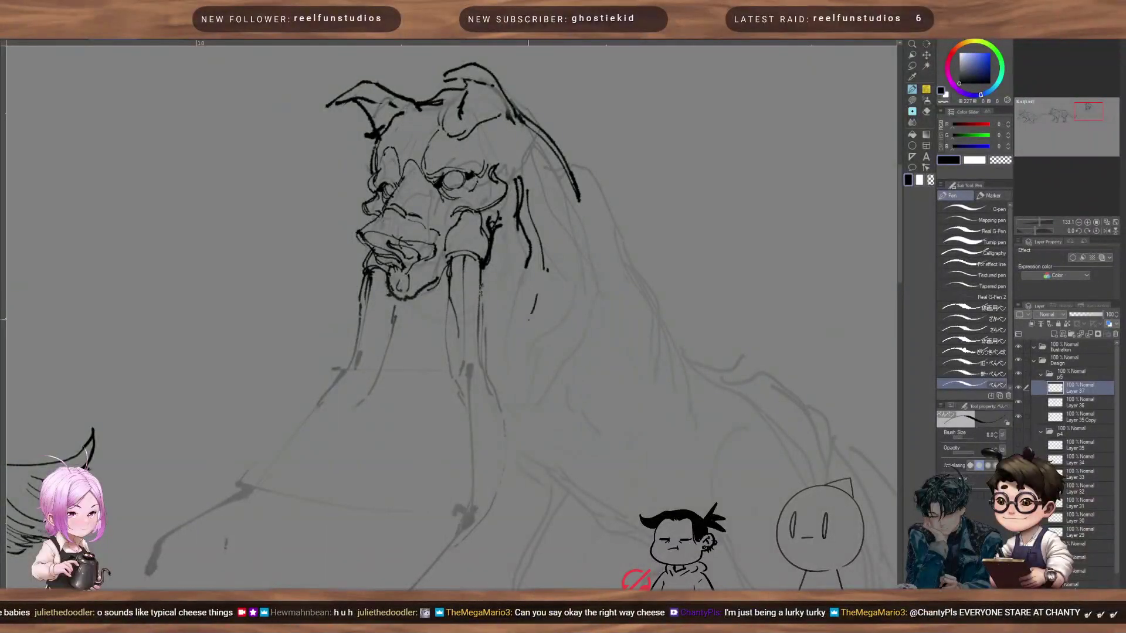
pyautogui.moveTo(528, 320); pyautogui.dragTo(515, 386)
# Step: Sketch the open lower jaw beneath the chin, with a slanted tip and small tusks crossing it
pyautogui.moveTo(409, 373)
pyautogui.mouseDown()
pyautogui.moveTo(442, 368)
pyautogui.moveTo(456, 302)
pyautogui.mouseUp()
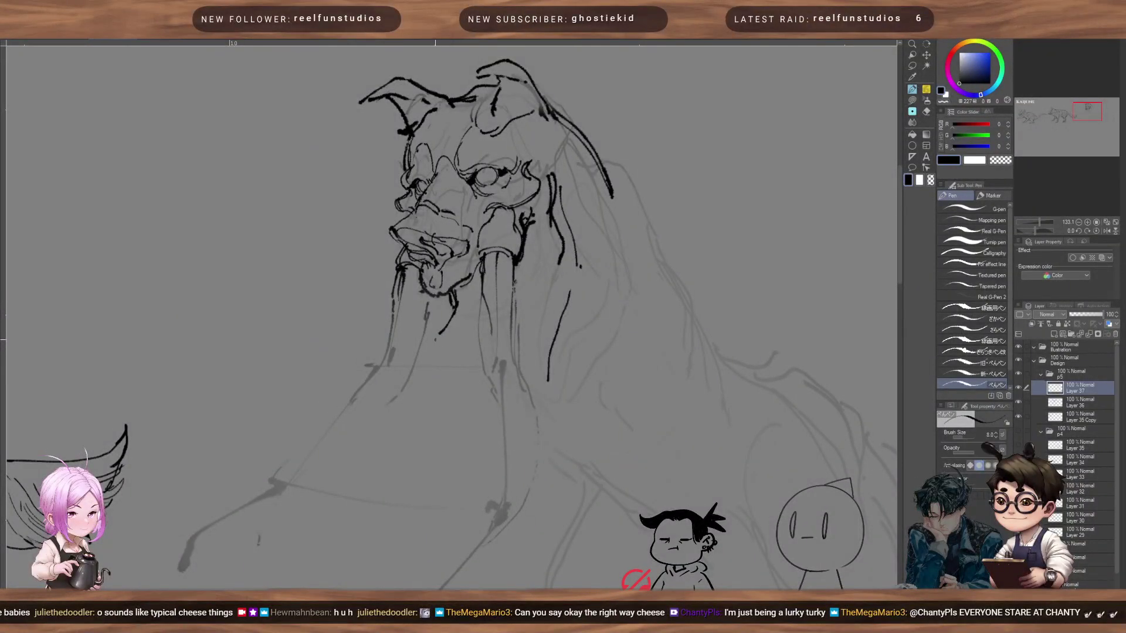
pyautogui.moveTo(441, 329)
pyautogui.mouseDown()
pyautogui.moveTo(400, 338)
pyautogui.moveTo(436, 342)
pyautogui.moveTo(395, 388)
pyautogui.moveTo(424, 393)
pyautogui.moveTo(459, 359)
pyautogui.moveTo(412, 374)
pyautogui.moveTo(453, 335)
pyautogui.mouseUp()
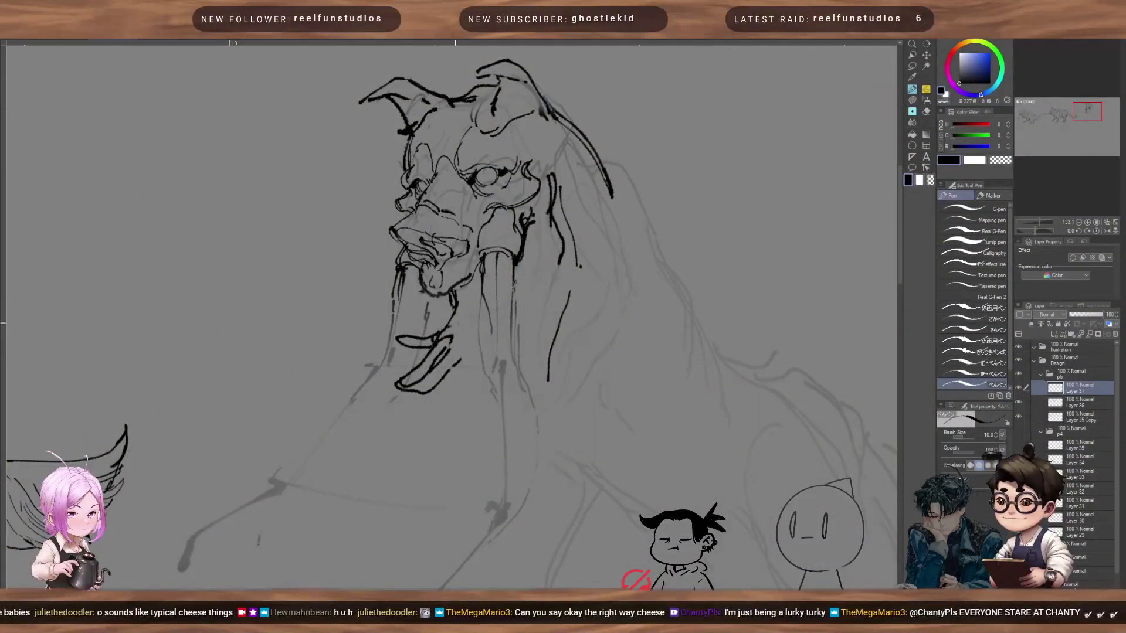
pyautogui.moveTo(455, 338)
pyautogui.mouseDown()
pyautogui.moveTo(463, 357)
pyautogui.moveTo(463, 345)
pyautogui.moveTo(479, 350)
pyautogui.moveTo(461, 343)
pyautogui.moveTo(467, 353)
pyautogui.mouseUp()
pyautogui.press('c')
pyautogui.press('c')
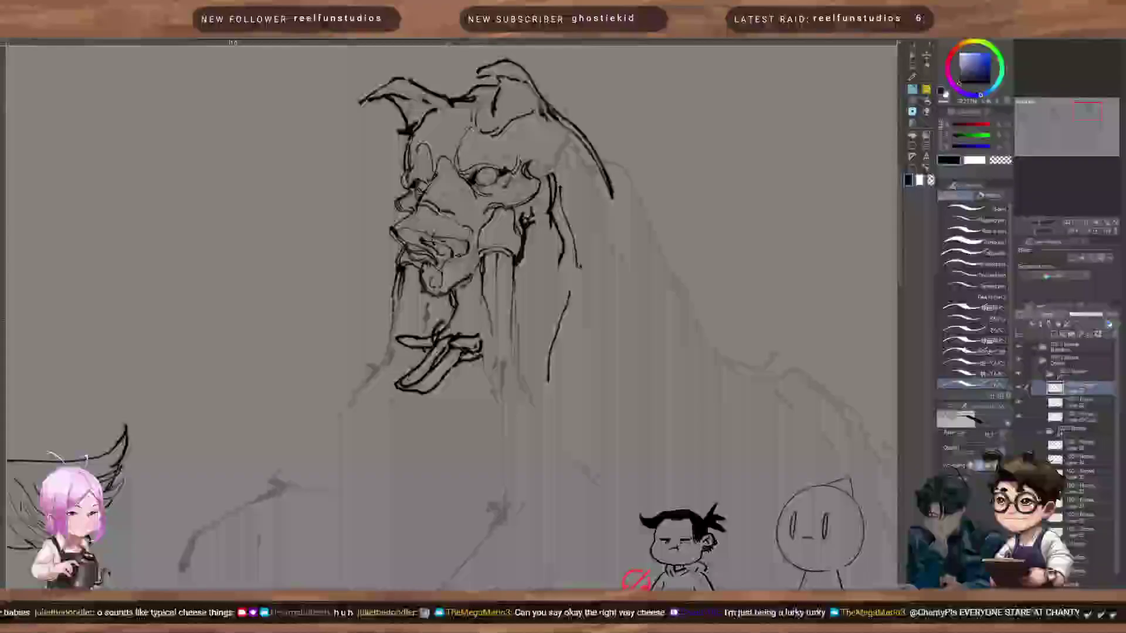
# Step: Add fangs hanging from the upper jaw on both sides of the open mouth
pyautogui.moveTo(457, 301); pyautogui.dragTo(443, 328)
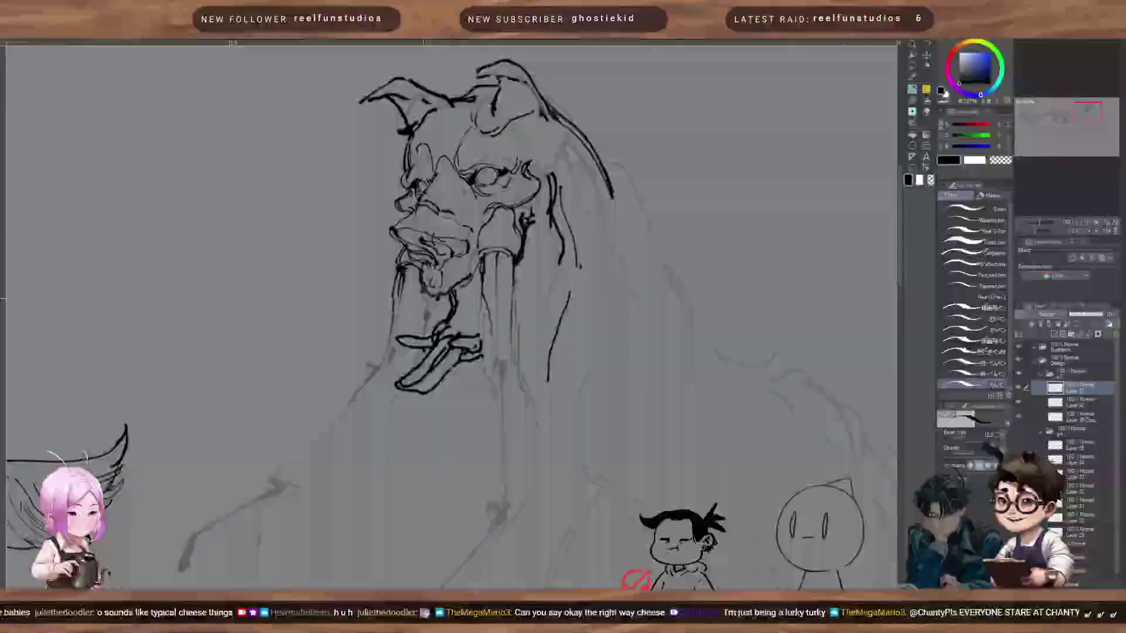
pyautogui.moveTo(421, 286)
pyautogui.mouseDown()
pyautogui.moveTo(412, 316)
pyautogui.moveTo(435, 297)
pyautogui.moveTo(421, 313)
pyautogui.moveTo(433, 317)
pyautogui.mouseUp()
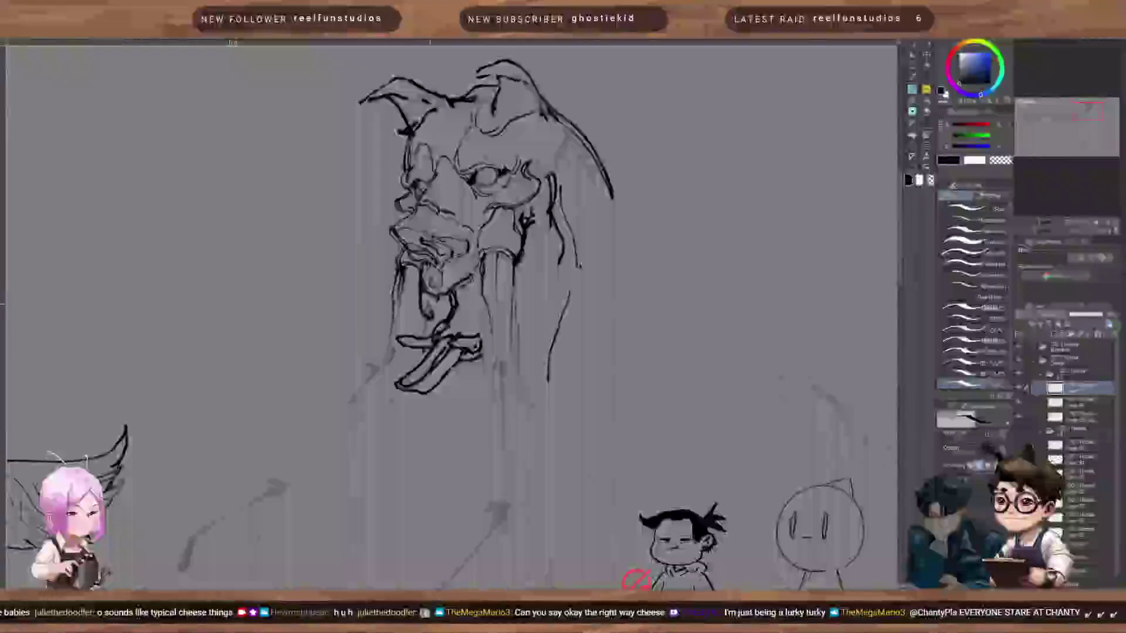
pyautogui.moveTo(467, 283)
pyautogui.mouseDown()
pyautogui.moveTo(477, 309)
pyautogui.moveTo(477, 273)
pyautogui.mouseUp()
pyautogui.hotkey('ctrl', 'z')
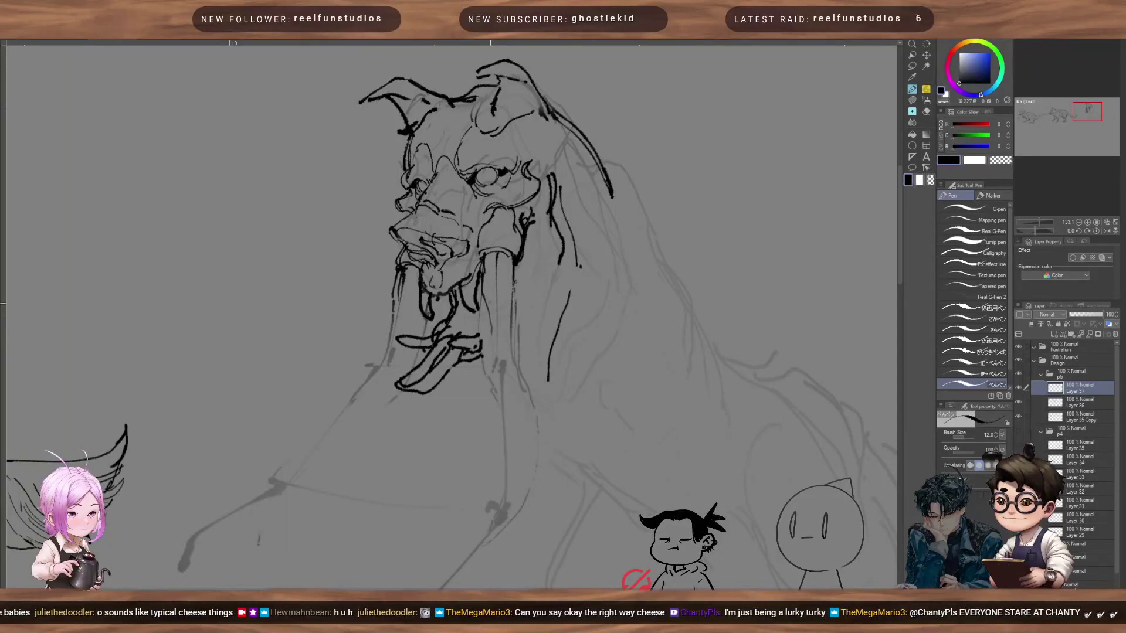
# Step: Darken both edges of the near tusk's upper segment from the socket down to the first joint
pyautogui.moveTo(483, 277); pyautogui.dragTo(487, 356)
pyautogui.moveTo(485, 279); pyautogui.dragTo(489, 364)
pyautogui.moveTo(517, 258); pyautogui.dragTo(524, 357)
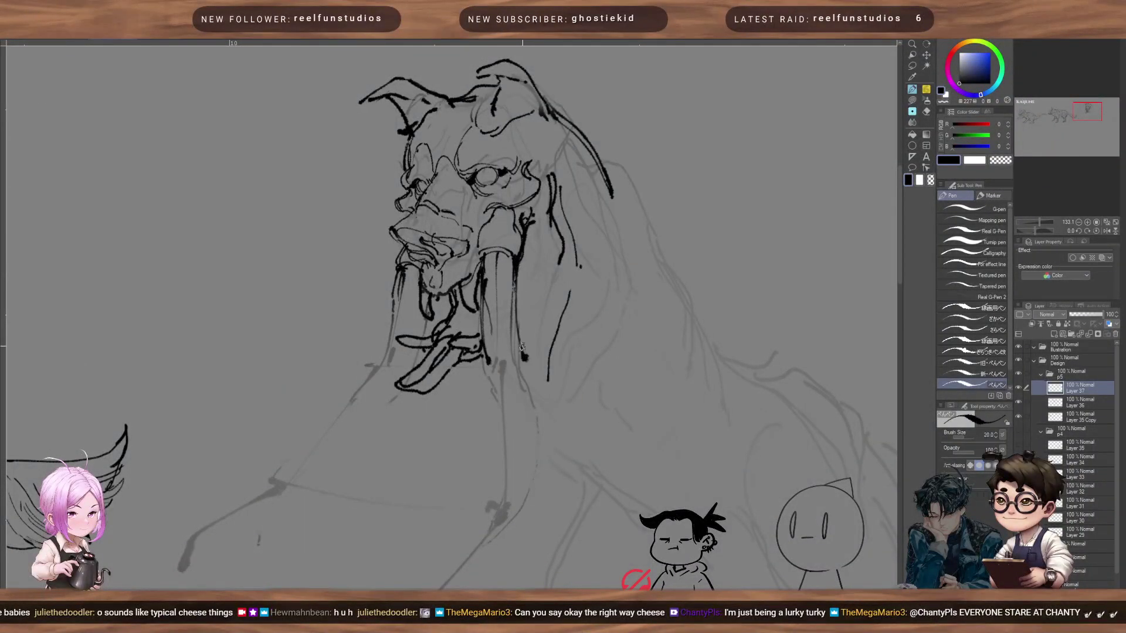
pyautogui.hotkey('ctrl', 'z')
# Step: Outline the near tusk's middle segment and its curved lower segment, tapering forward to a dark point
pyautogui.moveTo(513, 265)
pyautogui.mouseDown()
pyautogui.moveTo(516, 362)
pyautogui.moveTo(500, 281)
pyautogui.moveTo(498, 421)
pyautogui.mouseUp()
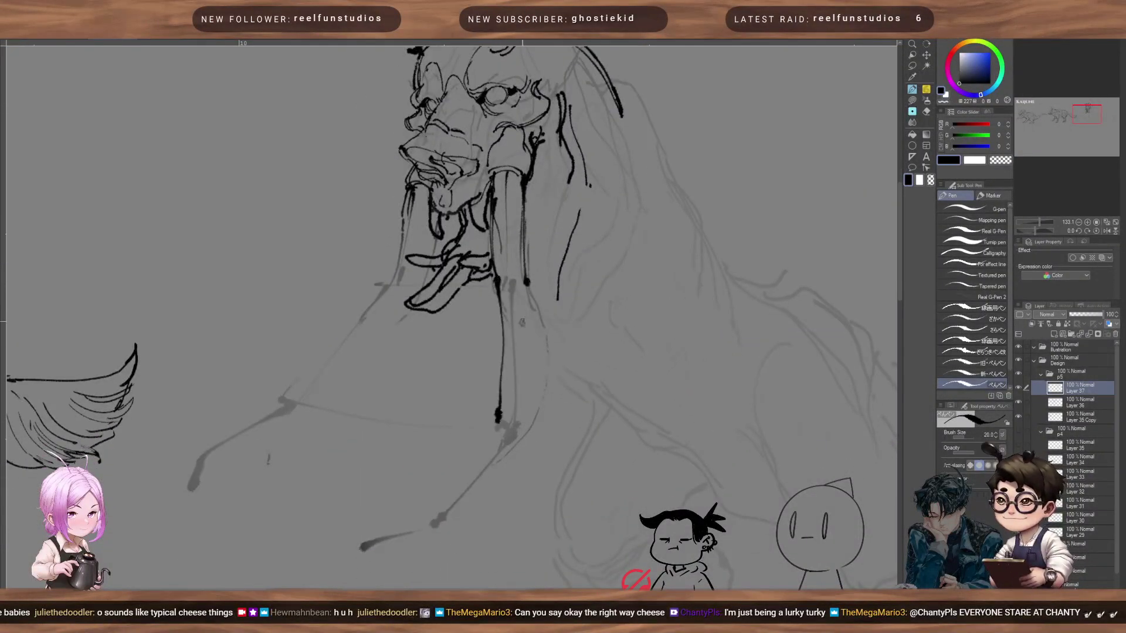
pyautogui.moveTo(525, 283); pyautogui.dragTo(524, 414)
pyautogui.hotkey('ctrl', 'z')
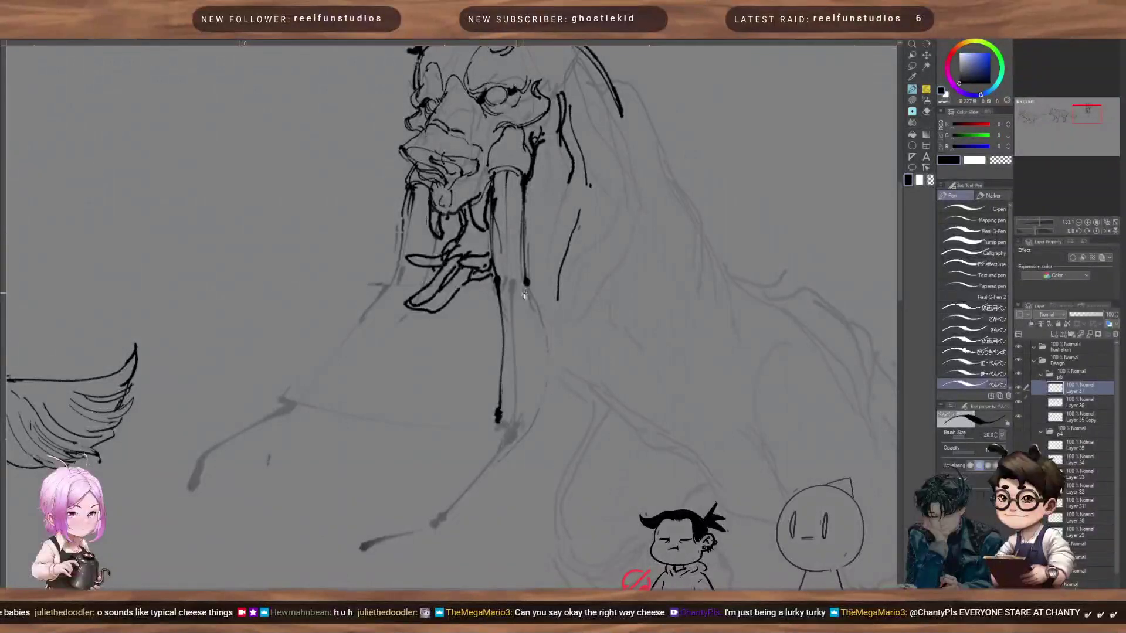
pyautogui.moveTo(525, 295)
pyautogui.mouseDown()
pyautogui.moveTo(526, 412)
pyautogui.moveTo(562, 289)
pyautogui.mouseUp()
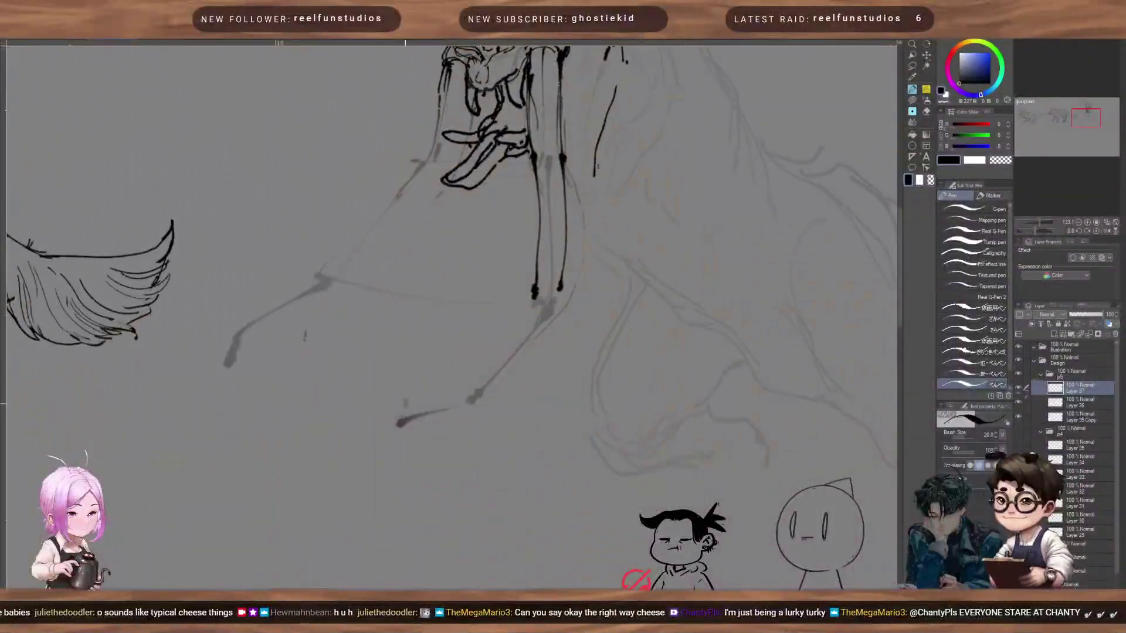
pyautogui.moveTo(385, 425)
pyautogui.mouseDown()
pyautogui.moveTo(489, 360)
pyautogui.moveTo(541, 284)
pyautogui.moveTo(515, 368)
pyautogui.moveTo(565, 278)
pyautogui.mouseUp()
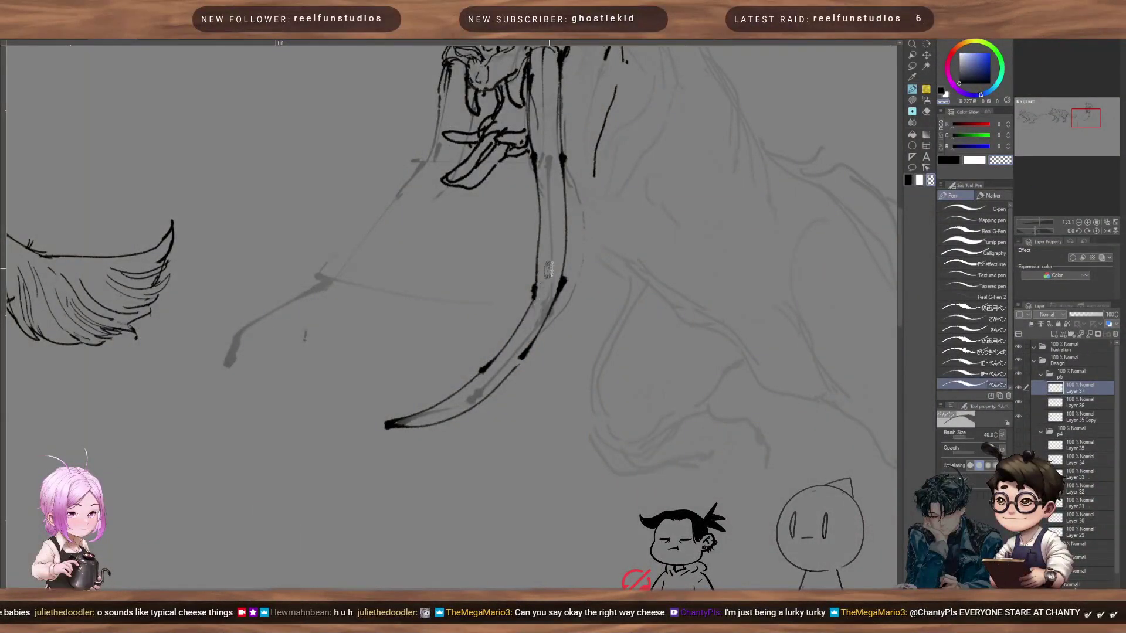
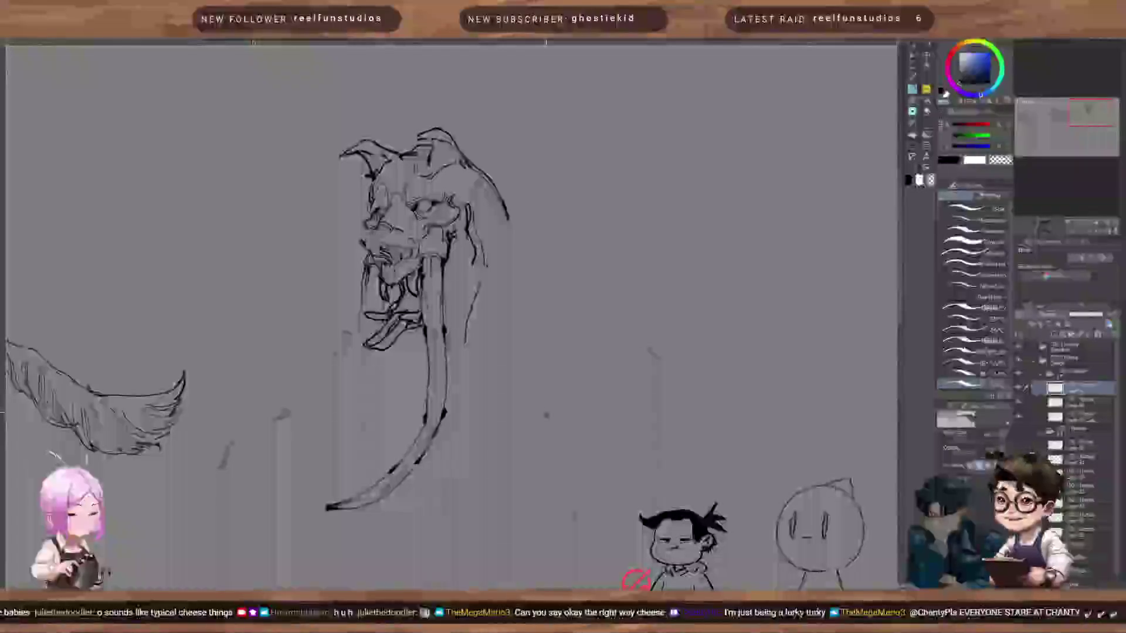
# Step: Draw the jaw line curving from the back of the cheek down to the near tusk's rear edge
pyautogui.scroll(2, 545, 413)
pyautogui.scroll(2, 544, 413)
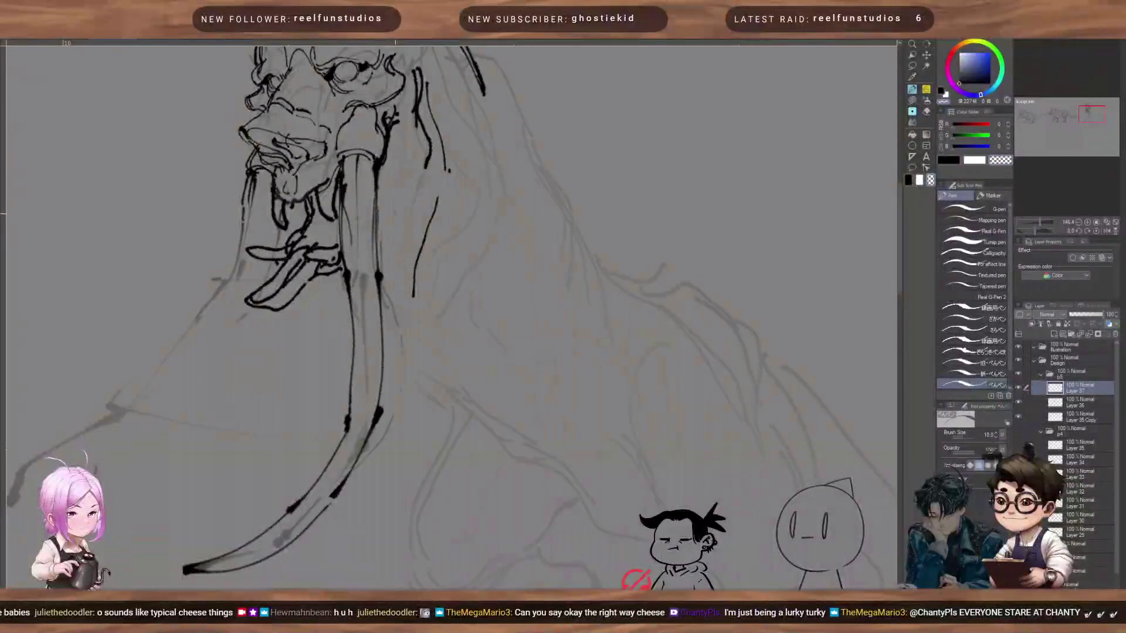
pyautogui.moveTo(371, 218)
pyautogui.mouseDown()
pyautogui.moveTo(445, 274)
pyautogui.moveTo(504, 287)
pyautogui.moveTo(542, 249)
pyautogui.mouseUp()
pyautogui.press('c')
pyautogui.moveTo(513, 296); pyautogui.dragTo(564, 228)
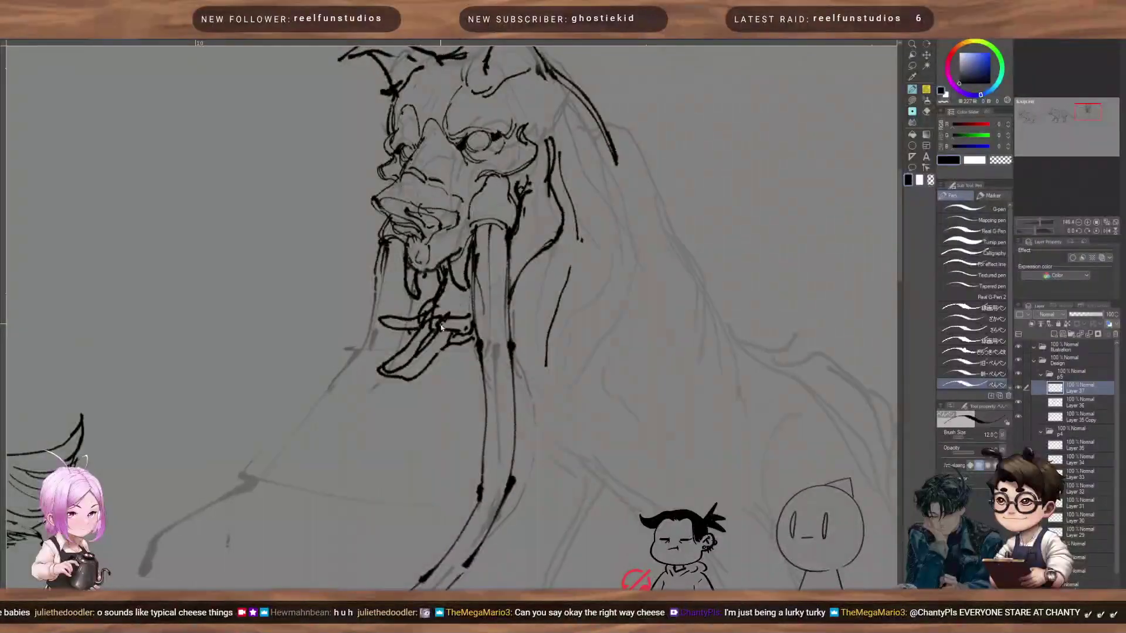
# Step: Erase the overlapping lines in the open lower jaw with the transparent colour and refine the small tusks with a finer brush
pyautogui.press('c')
pyautogui.press(']')
pyautogui.press(']')
pyautogui.press(']')
pyautogui.press(']')
pyautogui.moveTo(438, 314); pyautogui.dragTo(428, 307)
pyautogui.press('[')
pyautogui.press('[')
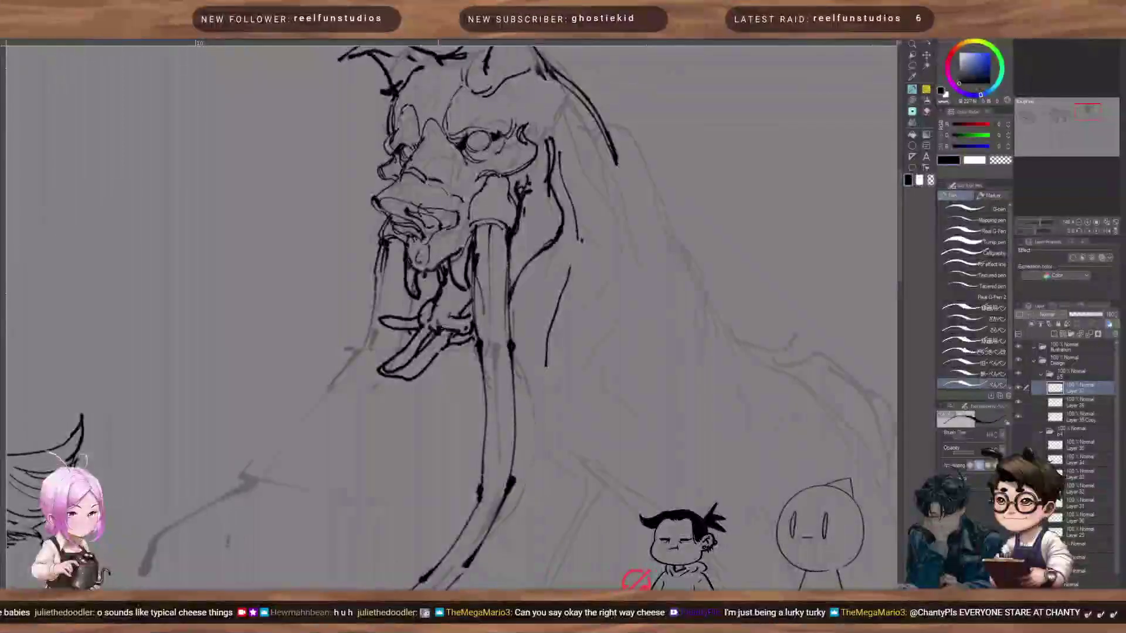
pyautogui.press('[')
pyautogui.press('[')
pyautogui.press('[')
pyautogui.press('[')
pyautogui.press('[')
pyautogui.press('[')
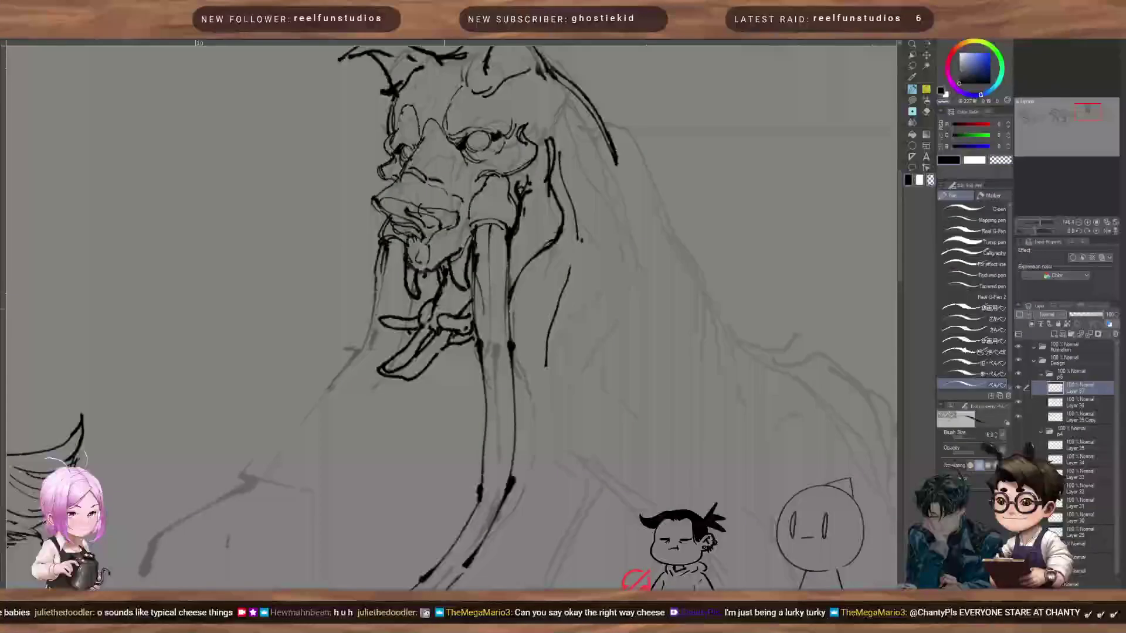
pyautogui.press('[')
pyautogui.moveTo(457, 286)
pyautogui.mouseDown()
pyautogui.moveTo(469, 339)
pyautogui.moveTo(416, 370)
pyautogui.moveTo(413, 302)
pyautogui.mouseUp()
# Step: Outline the outer edge of the far tusk's upper segment down to its first joint
pyautogui.press('c')
pyautogui.press(']')
pyautogui.press(']')
pyautogui.press(']')
pyautogui.press('c')
pyautogui.press(']')
pyautogui.press(']')
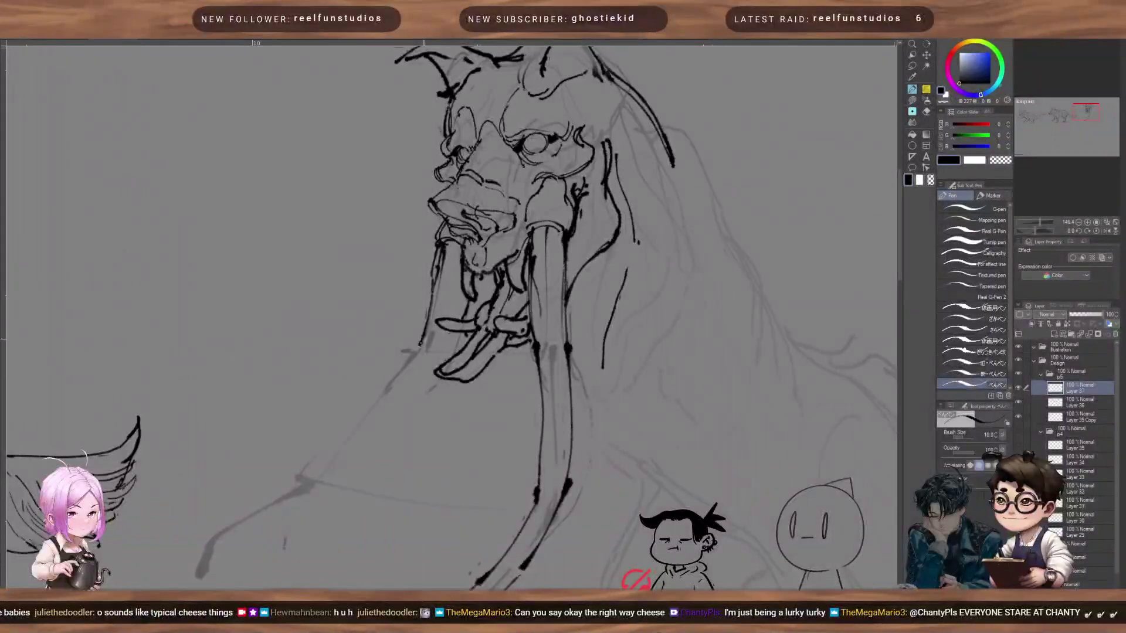
pyautogui.moveTo(396, 376); pyautogui.dragTo(449, 254)
pyautogui.press(']')
pyautogui.press(']')
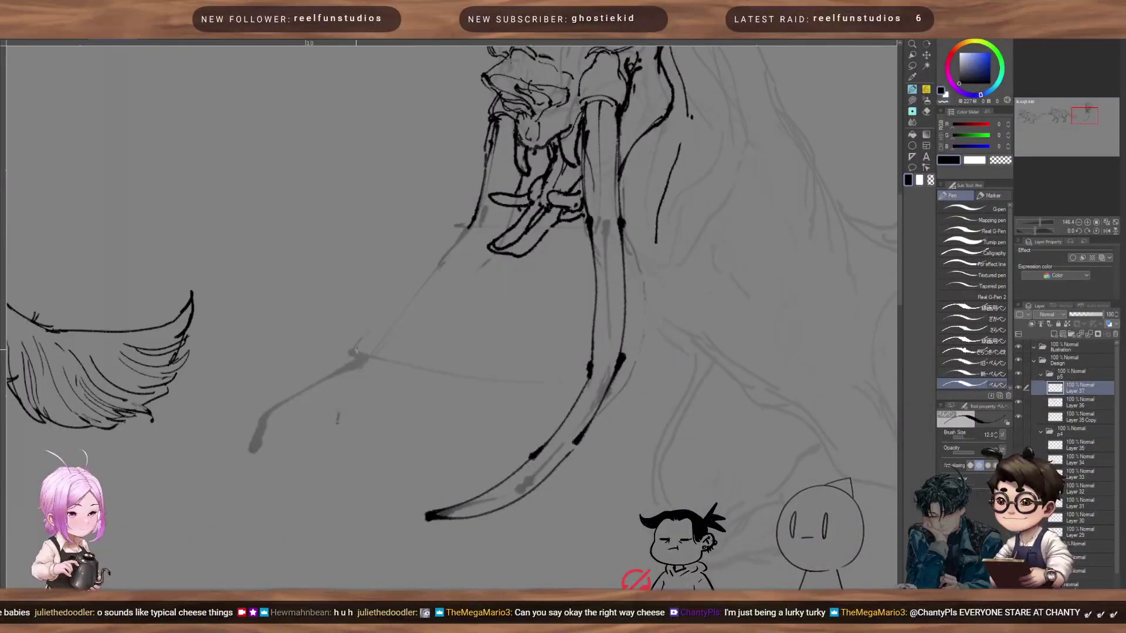
# Step: Outline both edges of the far tusk's middle segment and its lower segment curving down to a point
pyautogui.moveTo(353, 353); pyautogui.dragTo(471, 219)
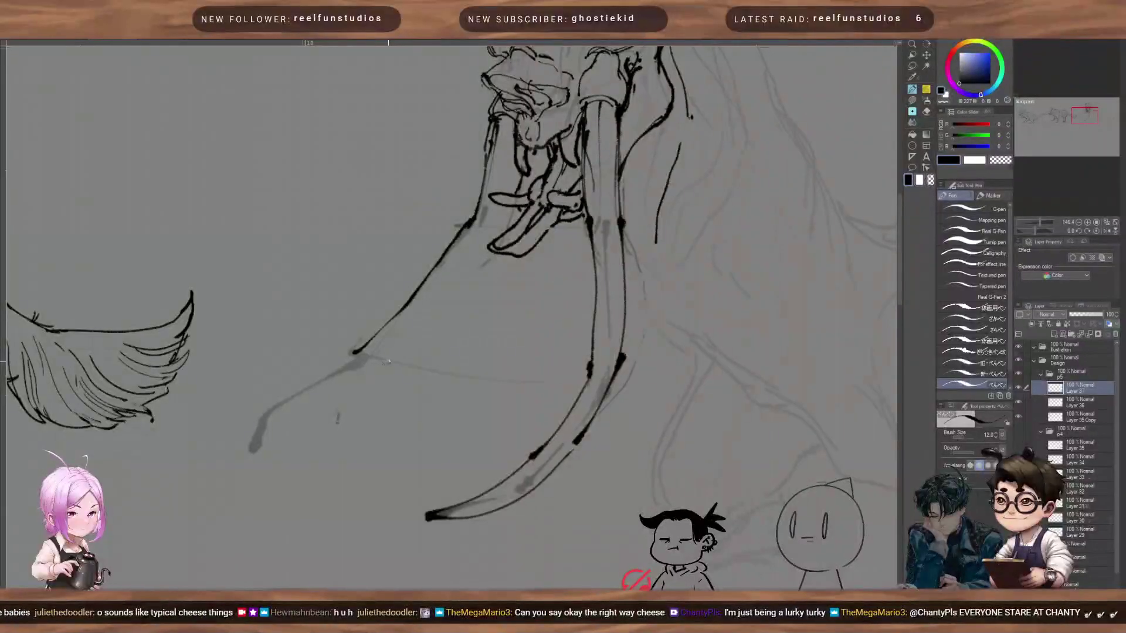
pyautogui.moveTo(382, 364); pyautogui.dragTo(491, 249)
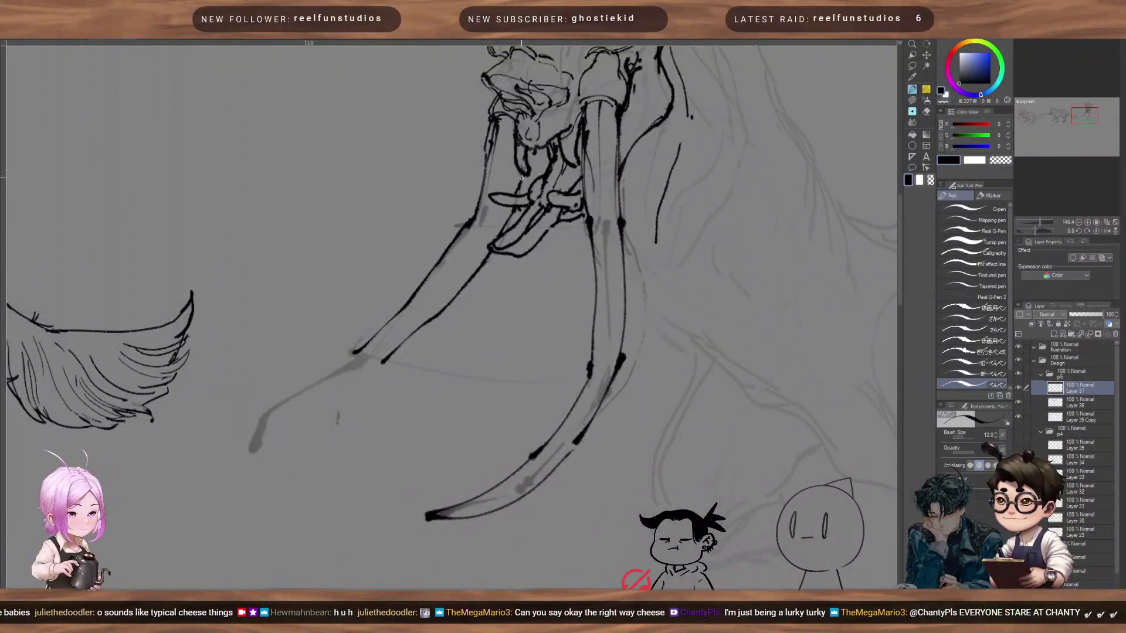
pyautogui.moveTo(450, 319); pyautogui.dragTo(573, 198)
pyautogui.moveTo(482, 229)
pyautogui.mouseDown()
pyautogui.moveTo(397, 291)
pyautogui.moveTo(384, 339)
pyautogui.moveTo(419, 287)
pyautogui.moveTo(525, 224)
pyautogui.moveTo(454, 254)
pyautogui.moveTo(494, 223)
pyautogui.mouseUp()
# Step: Erase the grey sketch around the far tusk's tip and the guide line between the tusks with a transparent pencil
pyautogui.press('c')
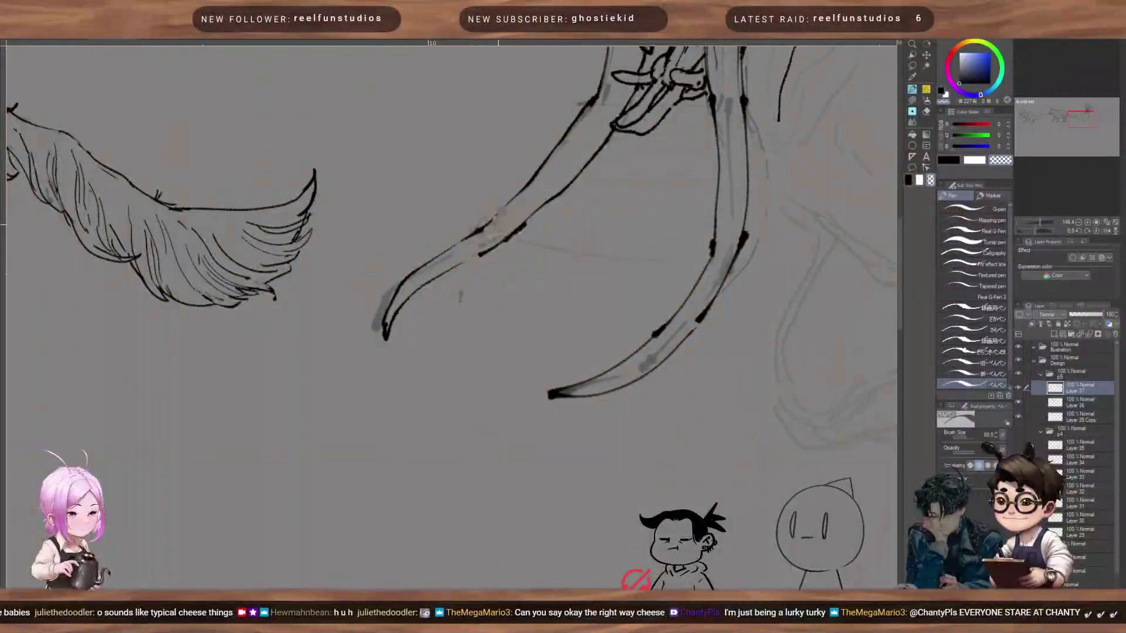
pyautogui.press('p')
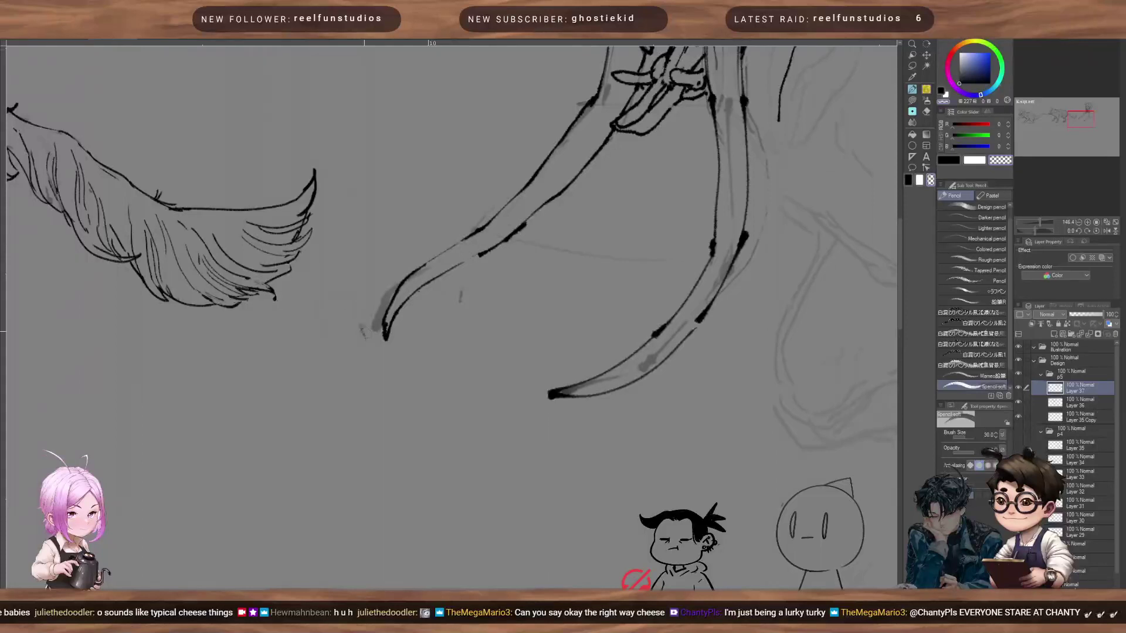
pyautogui.moveTo(363, 331); pyautogui.dragTo(398, 260)
pyautogui.press(']')
pyautogui.press(']')
pyautogui.moveTo(519, 242); pyautogui.dragTo(657, 249)
pyautogui.moveTo(670, 96)
pyautogui.mouseDown()
pyautogui.moveTo(546, 332)
pyautogui.moveTo(439, 380)
pyautogui.mouseUp()
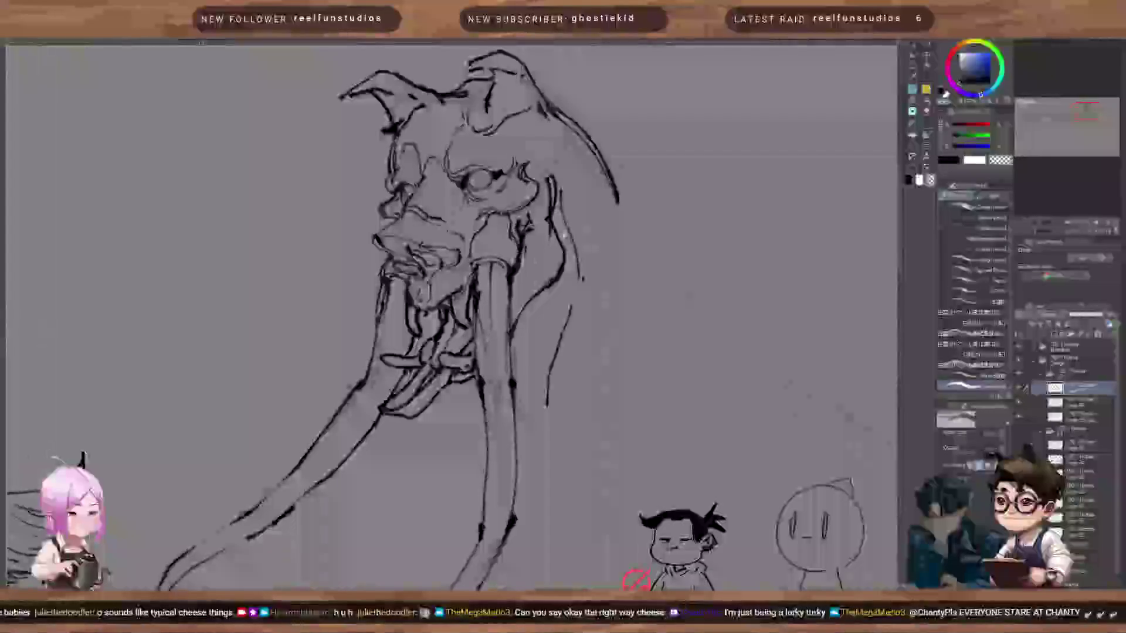
pyautogui.moveTo(579, 346); pyautogui.dragTo(544, 326)
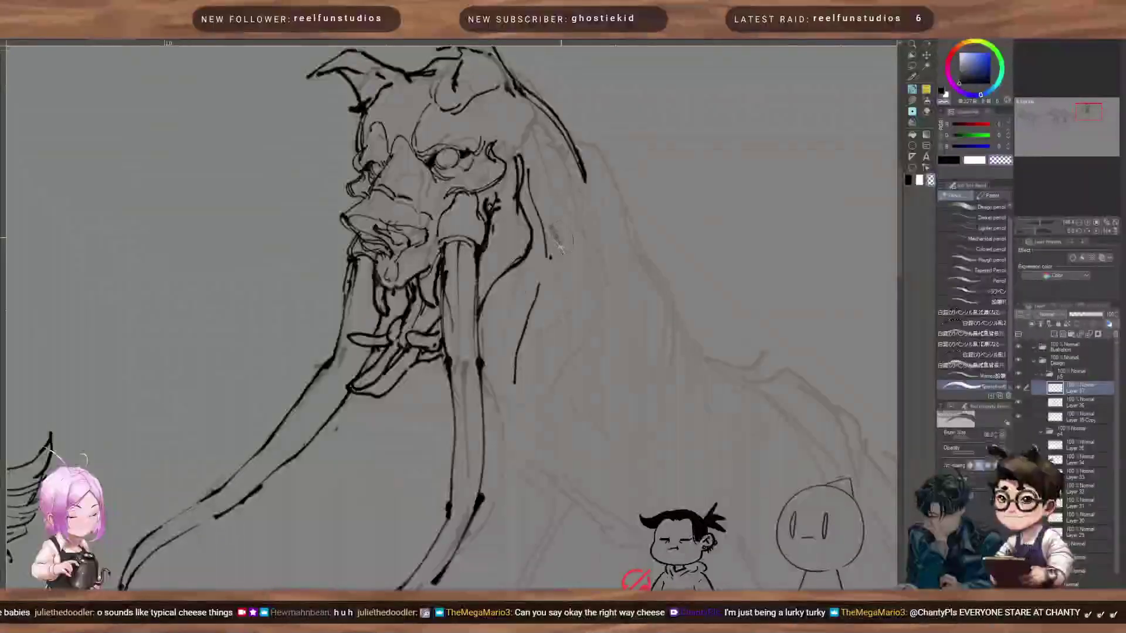
# Step: Extend the back-of-head contour a short way down the neck, erasing the overly thick stroke with the transparent colour
pyautogui.press('c')
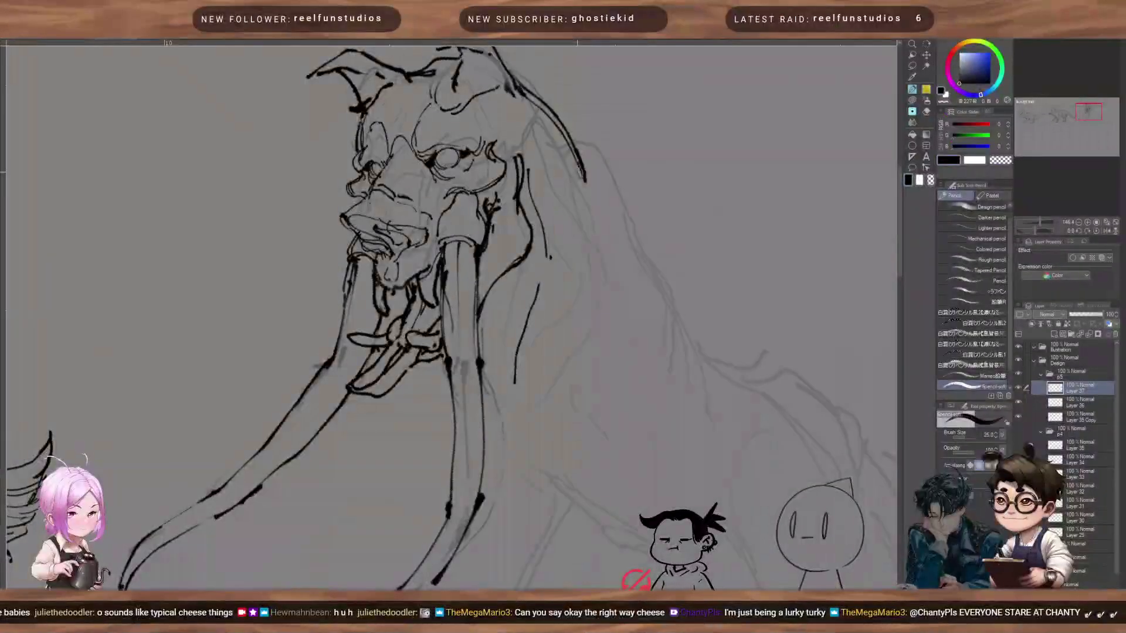
pyautogui.moveTo(585, 180); pyautogui.dragTo(609, 262)
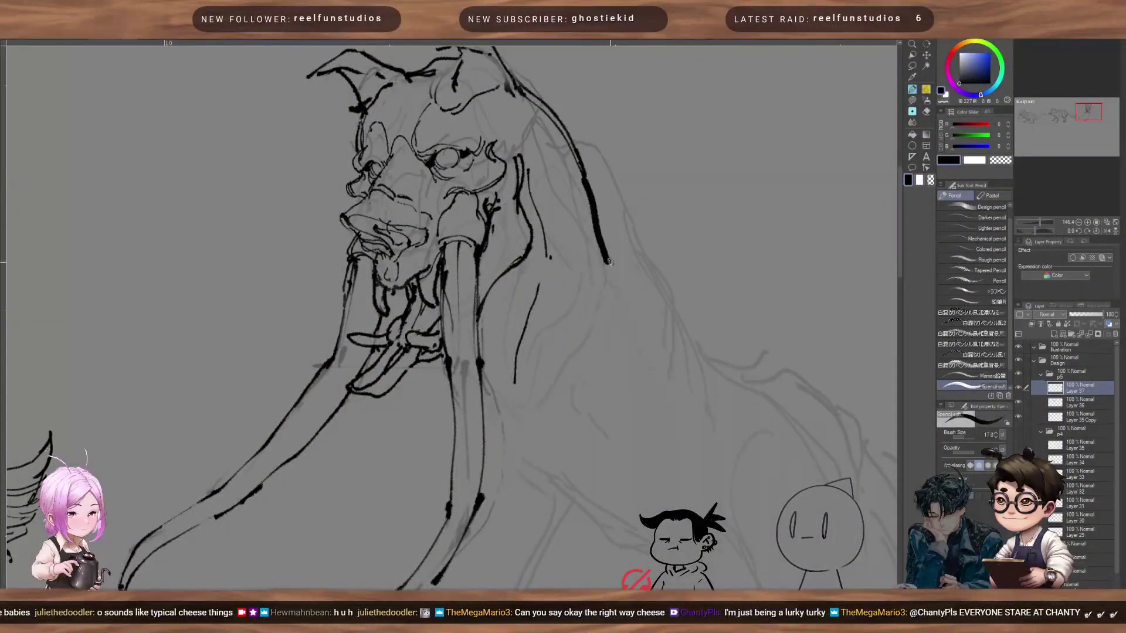
pyautogui.press('c')
pyautogui.moveTo(583, 181); pyautogui.dragTo(610, 273)
pyautogui.moveTo(539, 156); pyautogui.dragTo(551, 189)
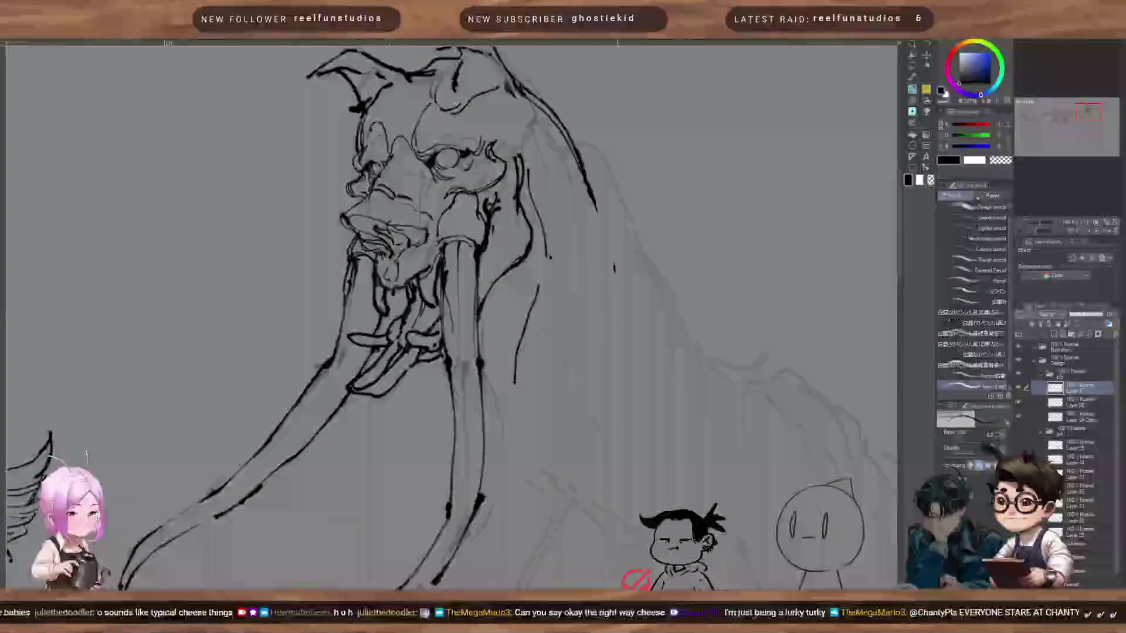
# Step: Outline the shoulder behind the neck with a short crest stroke, a front edge and an outer edge curving to a rounded lower end
pyautogui.moveTo(616, 231); pyautogui.dragTo(637, 250)
pyautogui.press(']')
pyautogui.press(']')
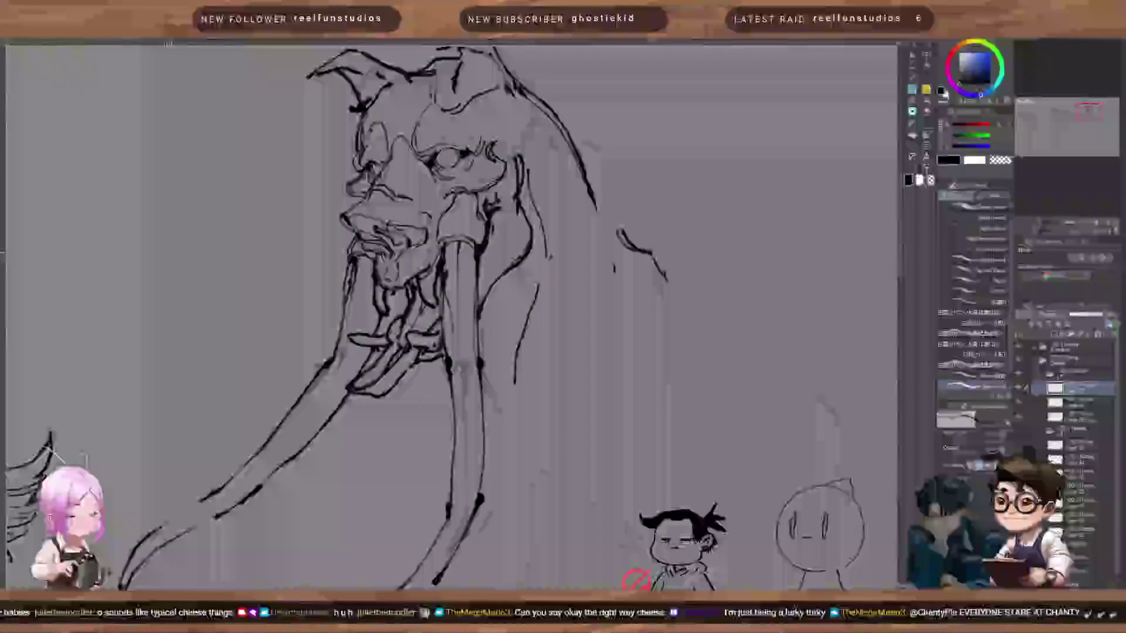
pyautogui.moveTo(640, 343)
pyautogui.mouseDown()
pyautogui.moveTo(638, 244)
pyautogui.moveTo(600, 258)
pyautogui.mouseUp()
pyautogui.moveTo(616, 193); pyautogui.dragTo(612, 251)
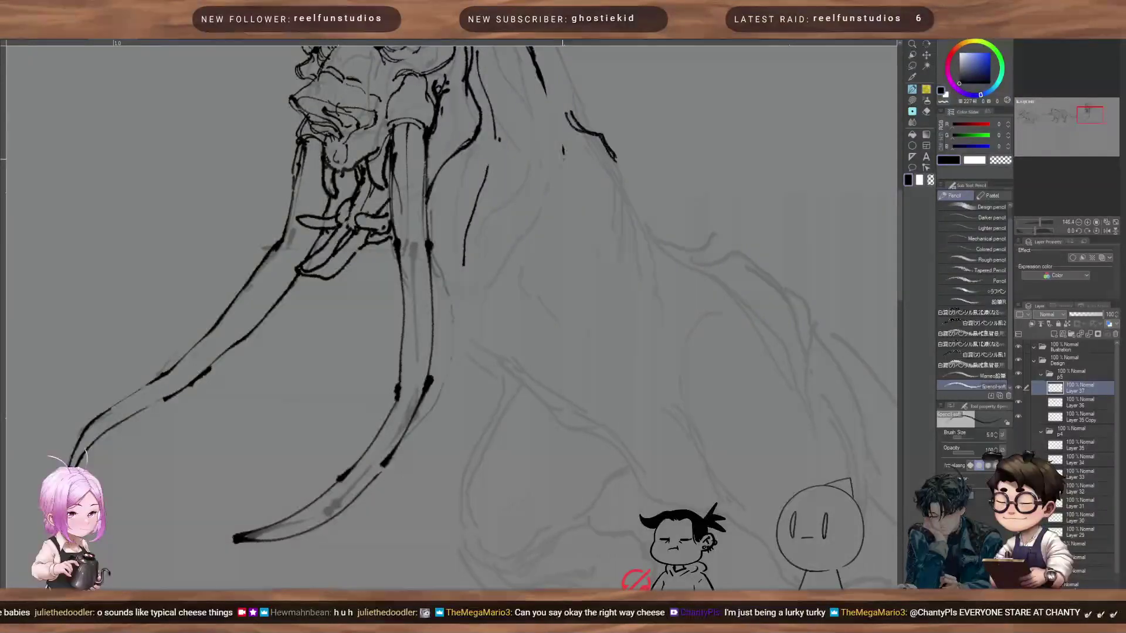
pyautogui.moveTo(562, 147)
pyautogui.mouseDown()
pyautogui.moveTo(589, 243)
pyautogui.moveTo(585, 316)
pyautogui.moveTo(640, 231)
pyautogui.moveTo(615, 154)
pyautogui.mouseUp()
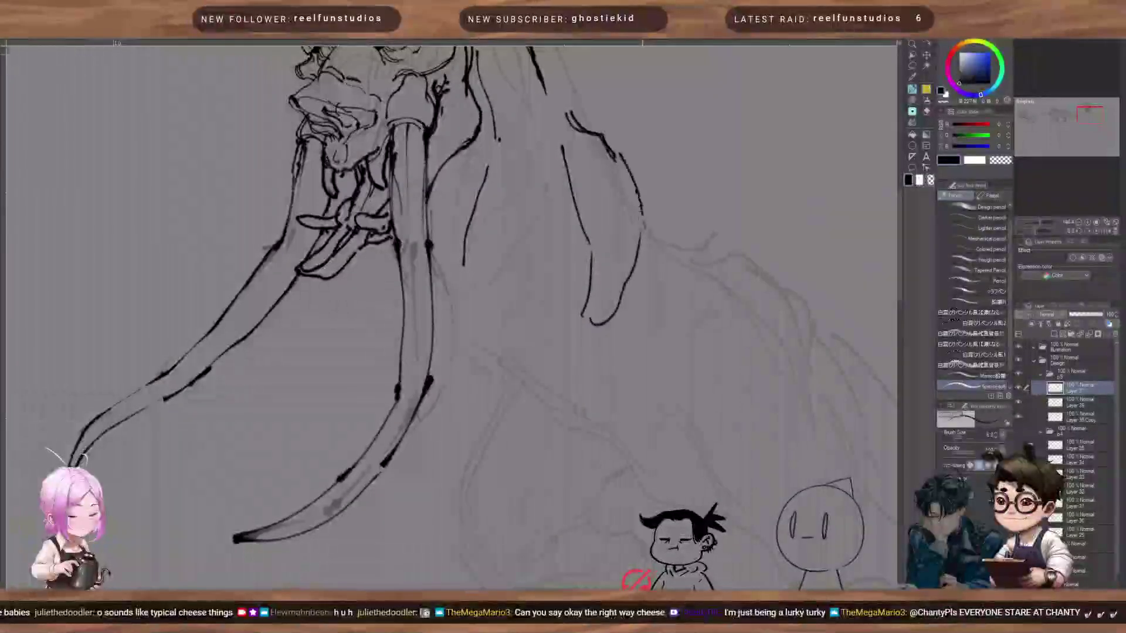
pyautogui.moveTo(595, 246)
pyautogui.mouseDown()
pyautogui.moveTo(588, 342)
pyautogui.moveTo(588, 229)
pyautogui.mouseUp()
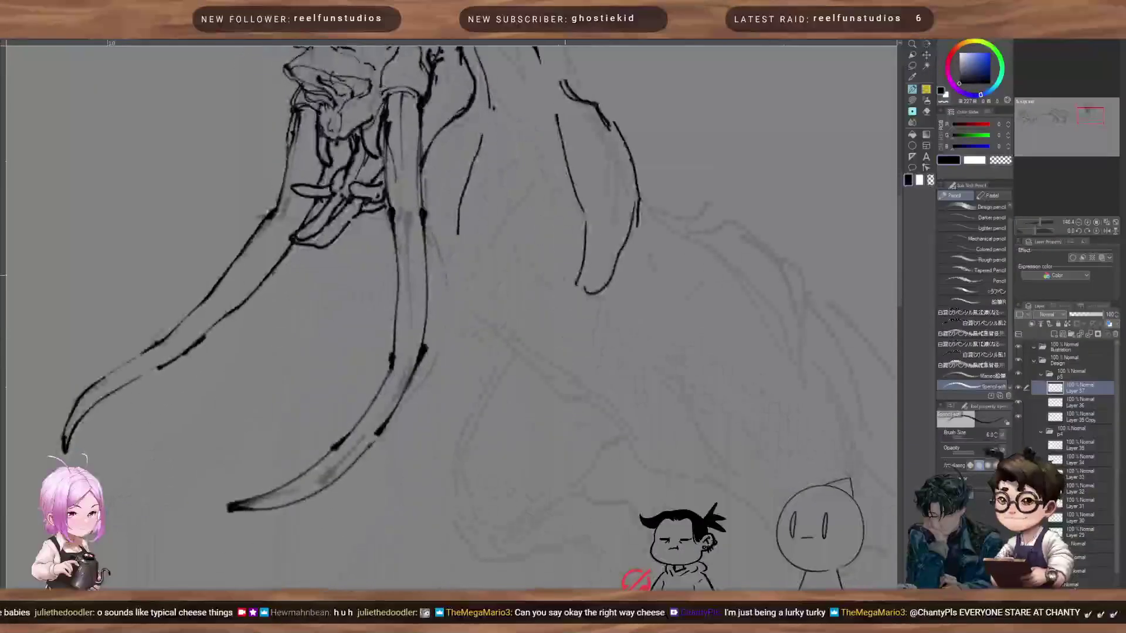
# Step: Draw long fold lines down the neck and chest behind the near tusk and a pointed fold at the shoulder's lower end
pyautogui.press('[')
pyautogui.moveTo(490, 111); pyautogui.dragTo(528, 239)
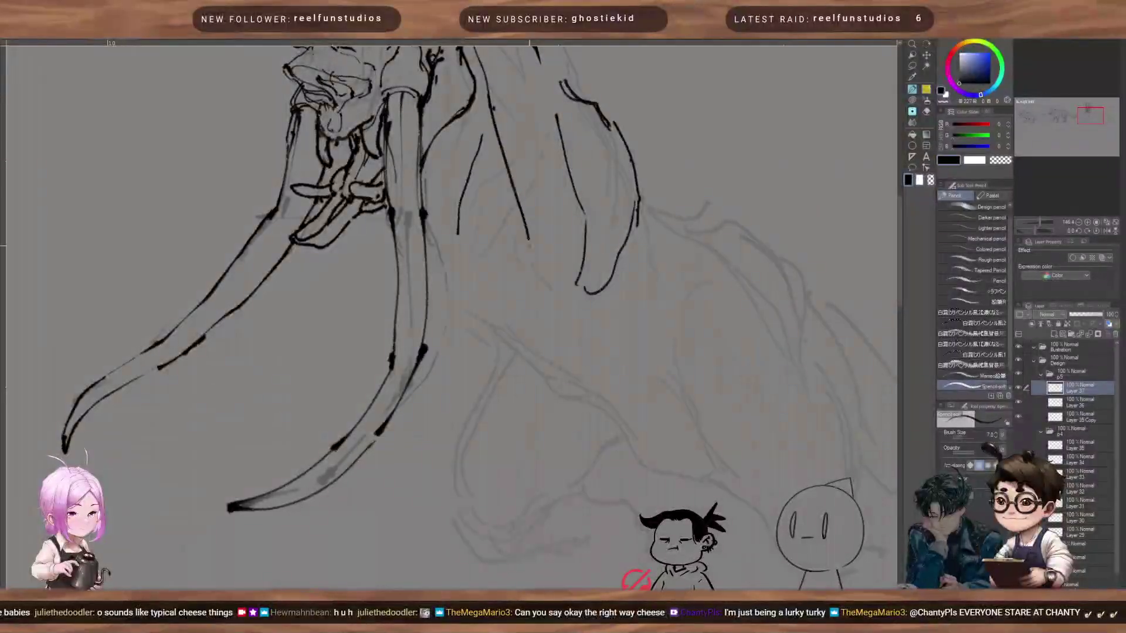
pyautogui.hotkey('ctrl', 'z')
pyautogui.moveTo(488, 82); pyautogui.dragTo(482, 249)
pyautogui.moveTo(490, 267)
pyautogui.mouseDown()
pyautogui.moveTo(522, 321)
pyautogui.moveTo(527, 300)
pyautogui.moveTo(551, 370)
pyautogui.moveTo(531, 279)
pyautogui.moveTo(590, 314)
pyautogui.moveTo(628, 314)
pyautogui.moveTo(653, 246)
pyautogui.moveTo(655, 117)
pyautogui.mouseUp()
pyautogui.moveTo(659, 236)
pyautogui.mouseDown()
pyautogui.moveTo(579, 280)
pyautogui.moveTo(603, 309)
pyautogui.moveTo(597, 219)
pyautogui.moveTo(607, 249)
pyautogui.mouseUp()
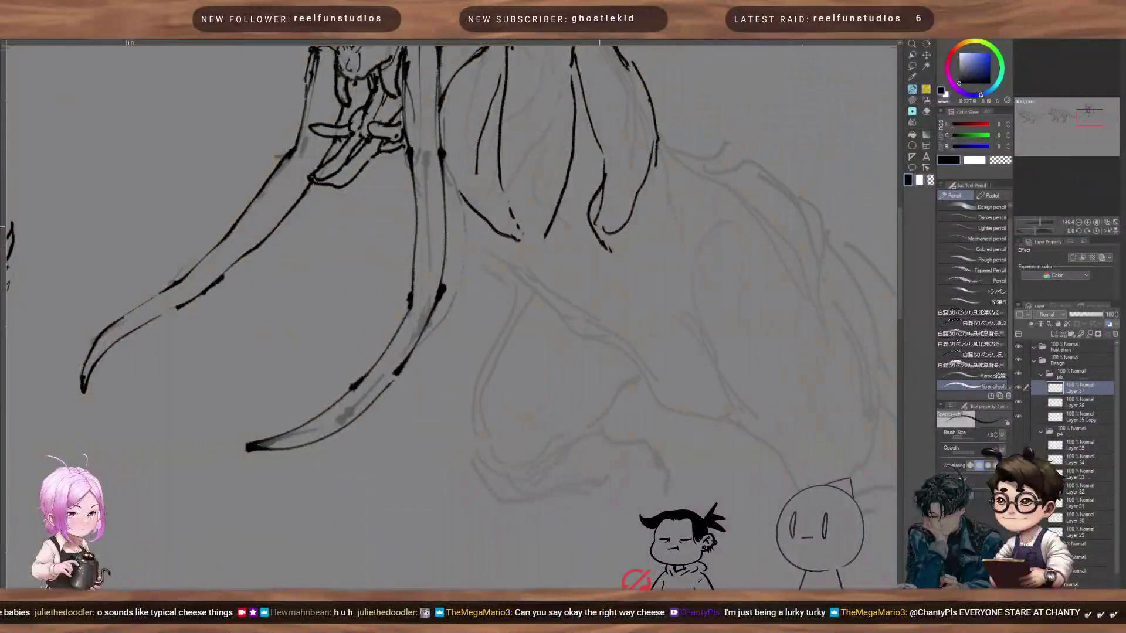
# Step: Extend the back-of-neck contour into a small raised hump above the shoulder
pyautogui.moveTo(662, 194); pyautogui.dragTo(611, 350)
pyautogui.press(']')
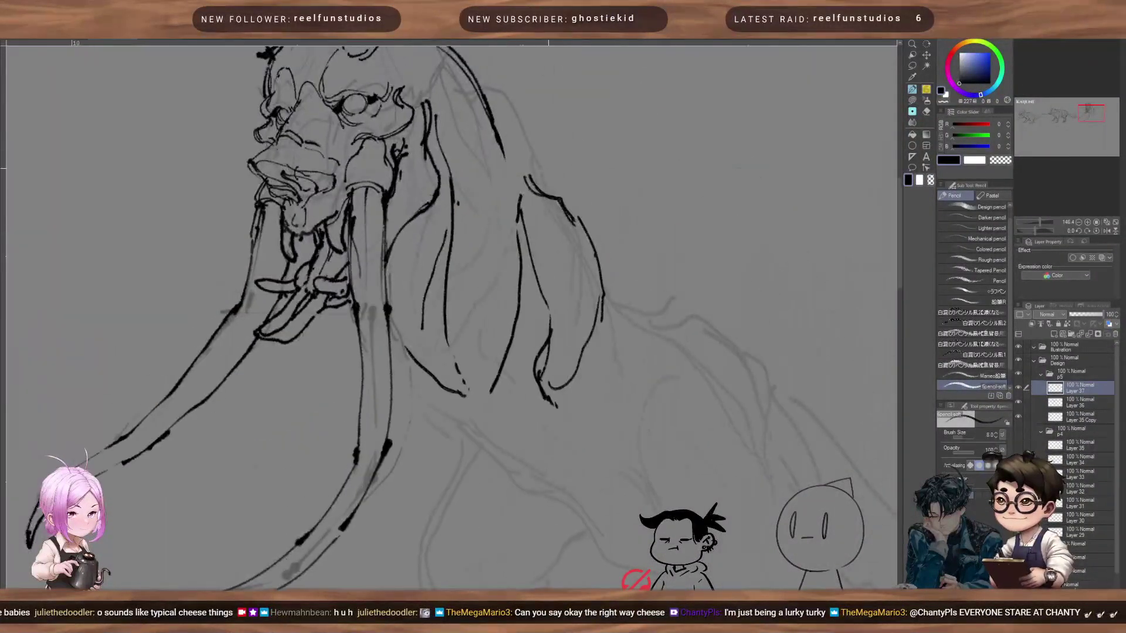
pyautogui.moveTo(529, 140); pyautogui.dragTo(596, 226)
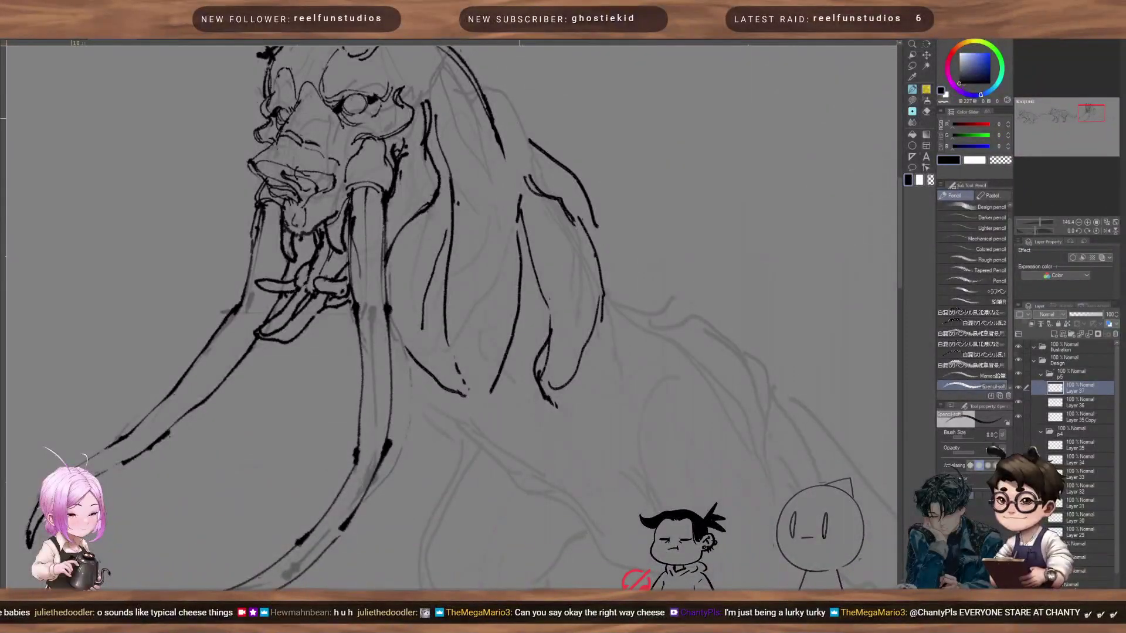
pyautogui.hotkey('ctrl', 'z')
pyautogui.moveTo(477, 80); pyautogui.dragTo(535, 149)
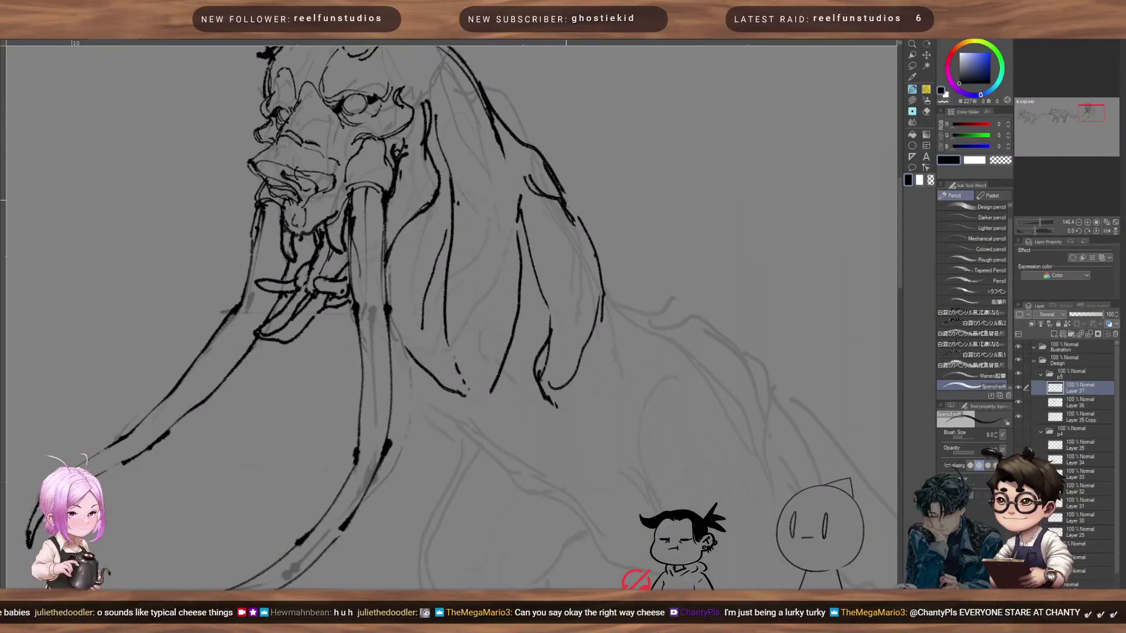
pyautogui.moveTo(566, 199); pyautogui.dragTo(587, 275)
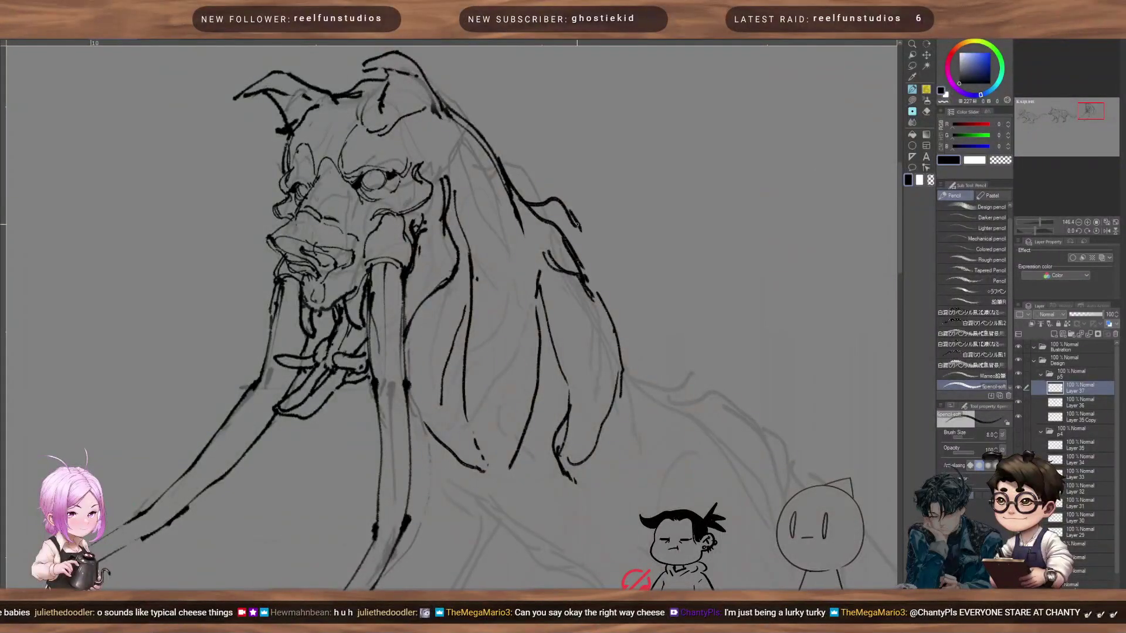
pyautogui.moveTo(576, 225); pyautogui.dragTo(586, 241)
# Step: Erase most of the shoulder's outer edge with the transparent pencil
pyautogui.press('c')
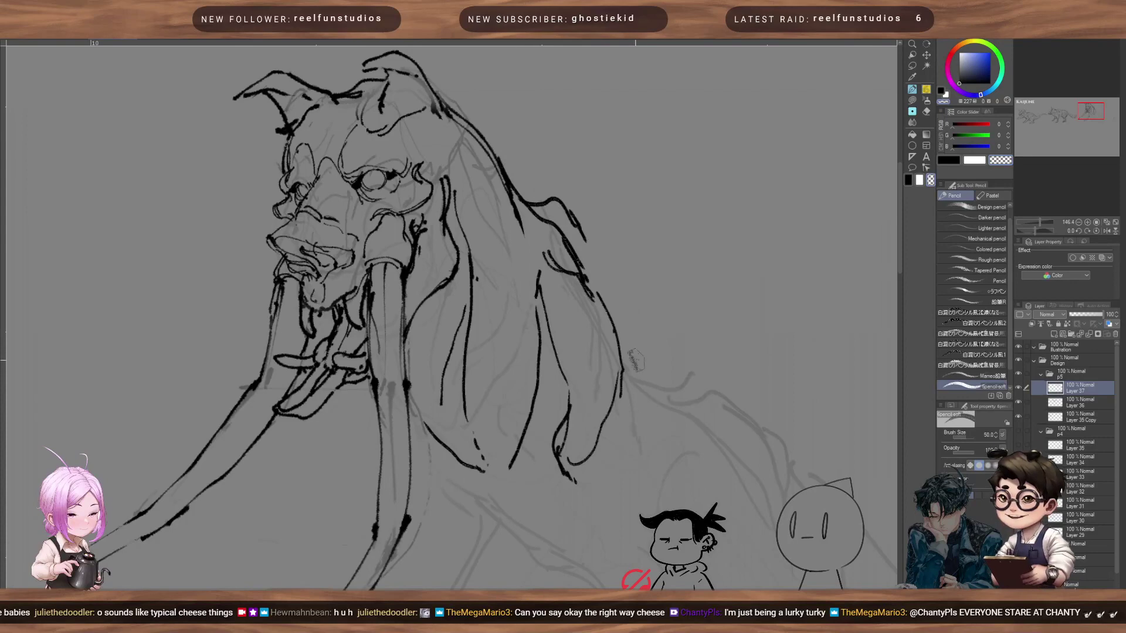
pyautogui.press('c')
pyautogui.moveTo(622, 419); pyautogui.dragTo(657, 228)
pyautogui.press('c')
pyautogui.press('[')
pyautogui.press('[')
pyautogui.press('[')
pyautogui.press('[')
pyautogui.press('[')
pyautogui.press('[')
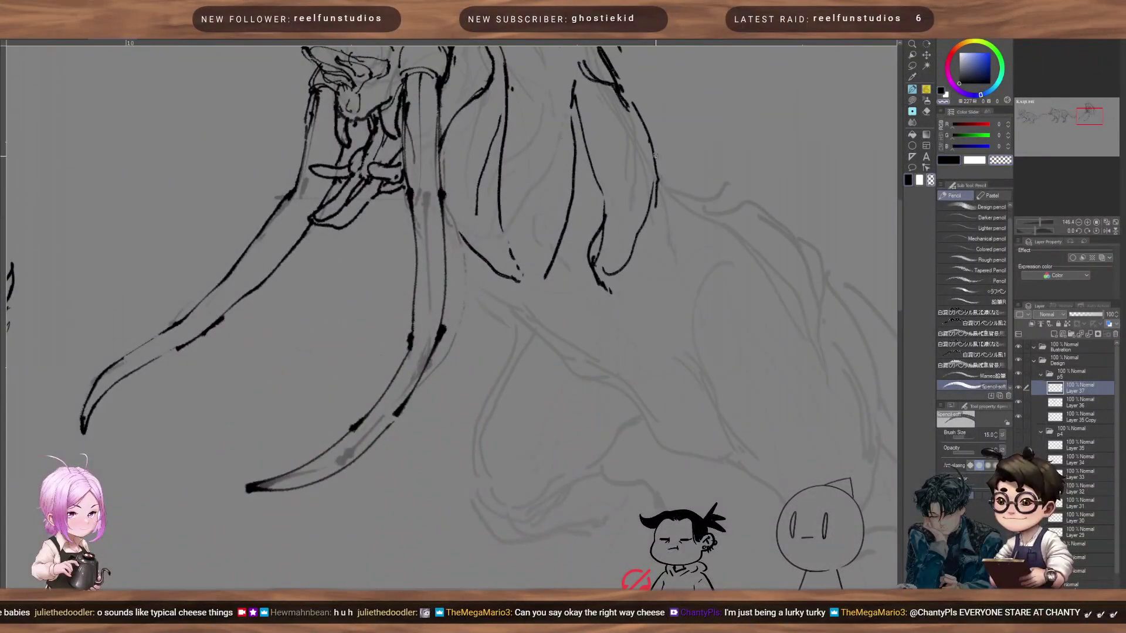
pyautogui.press('c')
pyautogui.moveTo(642, 85)
pyautogui.mouseDown()
pyautogui.moveTo(668, 146)
pyautogui.moveTo(669, 247)
pyautogui.mouseUp()
pyautogui.moveTo(637, 128); pyautogui.dragTo(625, 267)
pyautogui.press('c')
pyautogui.moveTo(607, 212); pyautogui.dragTo(615, 250)
pyautogui.moveTo(635, 227); pyautogui.dragTo(660, 346)
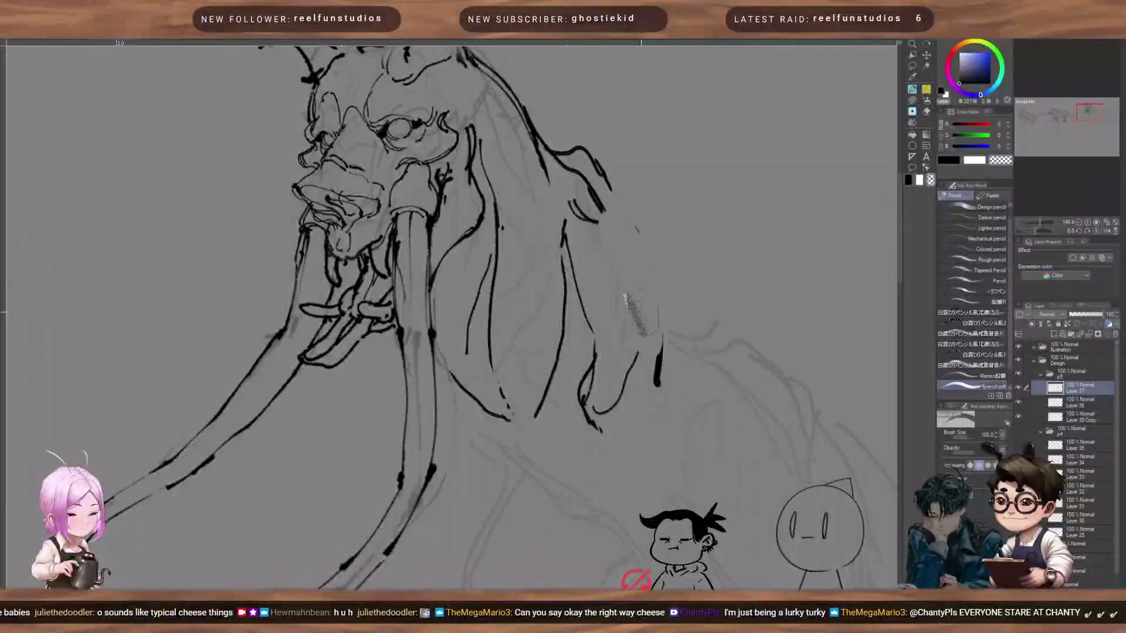
pyautogui.moveTo(643, 296); pyautogui.dragTo(638, 337)
# Step: Redraw the upper shoulder contour sloping backward below the neck hump and add a short stroke beside the hump
pyautogui.moveTo(594, 187)
pyautogui.mouseDown()
pyautogui.moveTo(608, 220)
pyautogui.moveTo(644, 243)
pyautogui.mouseUp()
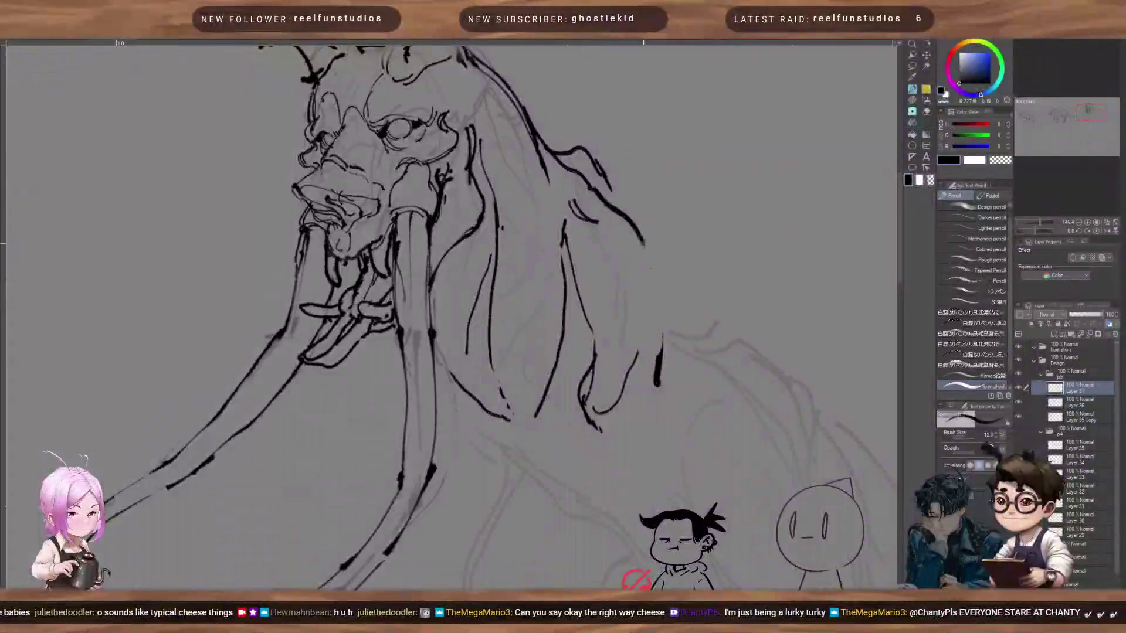
pyautogui.press('[')
pyautogui.press('[')
pyautogui.press('[')
pyautogui.moveTo(606, 181); pyautogui.dragTo(626, 215)
pyautogui.moveTo(655, 382)
pyautogui.mouseDown()
pyautogui.moveTo(596, 268)
pyautogui.moveTo(625, 262)
pyautogui.mouseUp()
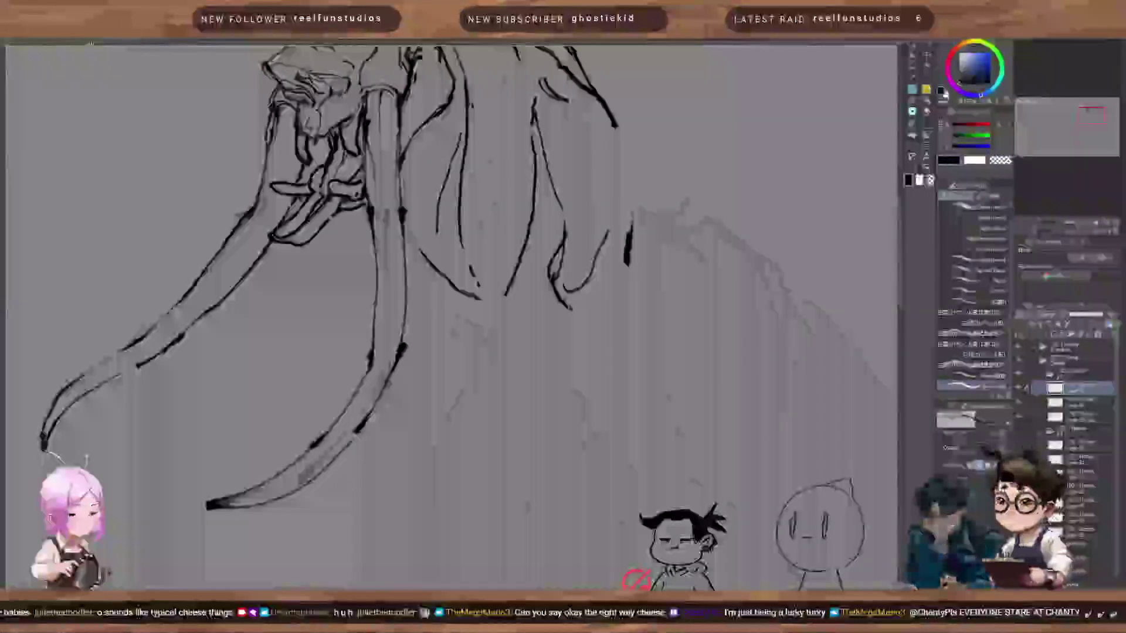
# Step: Outline the upper foreleg's underside down to a rounded elbow and trim its outer edge with the transparent pencil
pyautogui.moveTo(526, 306)
pyautogui.mouseDown()
pyautogui.moveTo(571, 324)
pyautogui.moveTo(604, 365)
pyautogui.moveTo(648, 384)
pyautogui.moveTo(638, 273)
pyautogui.moveTo(650, 352)
pyautogui.mouseUp()
pyautogui.moveTo(644, 307); pyautogui.dragTo(661, 382)
pyautogui.press('c')
pyautogui.press(']')
pyautogui.press(']')
pyautogui.press(']')
pyautogui.press(']')
pyautogui.press(']')
pyautogui.press(']')
pyautogui.press(']')
pyautogui.press(']')
pyautogui.press(']')
pyautogui.press(']')
pyautogui.press(']')
pyautogui.press(']')
pyautogui.moveTo(631, 267); pyautogui.dragTo(645, 352)
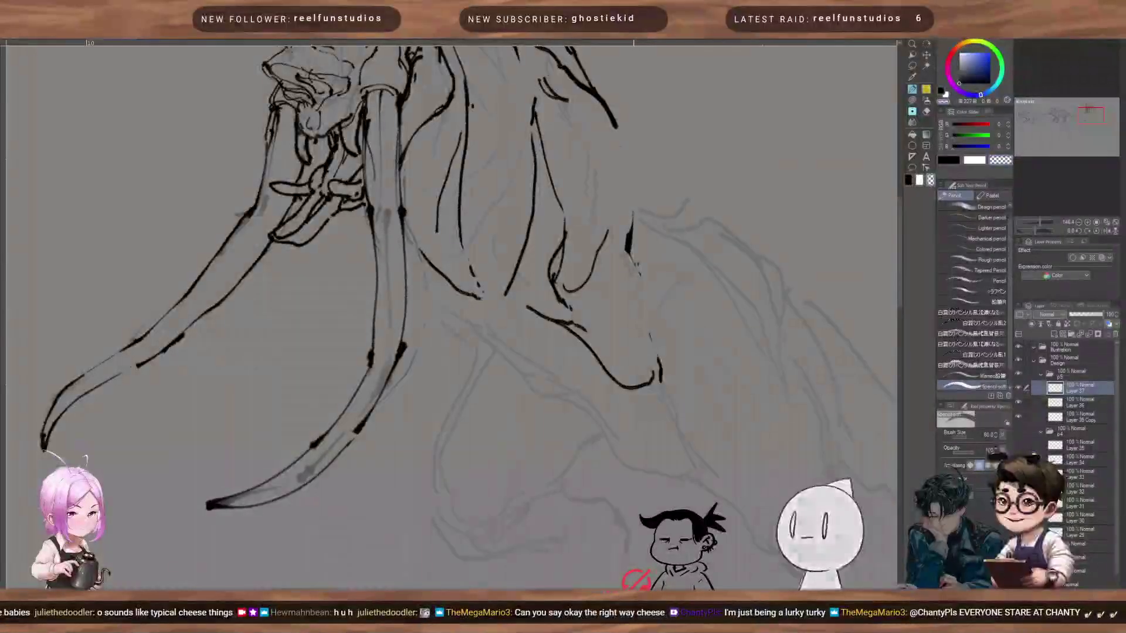
# Step: Redraw the upper foreleg's outer edge from a small pointed tuft down to the elbow, undoing unsatisfactory strokes
pyautogui.press('[')
pyautogui.press('[')
pyautogui.press('[')
pyautogui.press('[')
pyautogui.press('c')
pyautogui.press('[')
pyautogui.press('[')
pyautogui.press('[')
pyautogui.press('[')
pyautogui.press('[')
pyautogui.press('[')
pyautogui.press('[')
pyautogui.press('[')
pyautogui.press('[')
pyautogui.press('[')
pyautogui.press('[')
pyautogui.press('[')
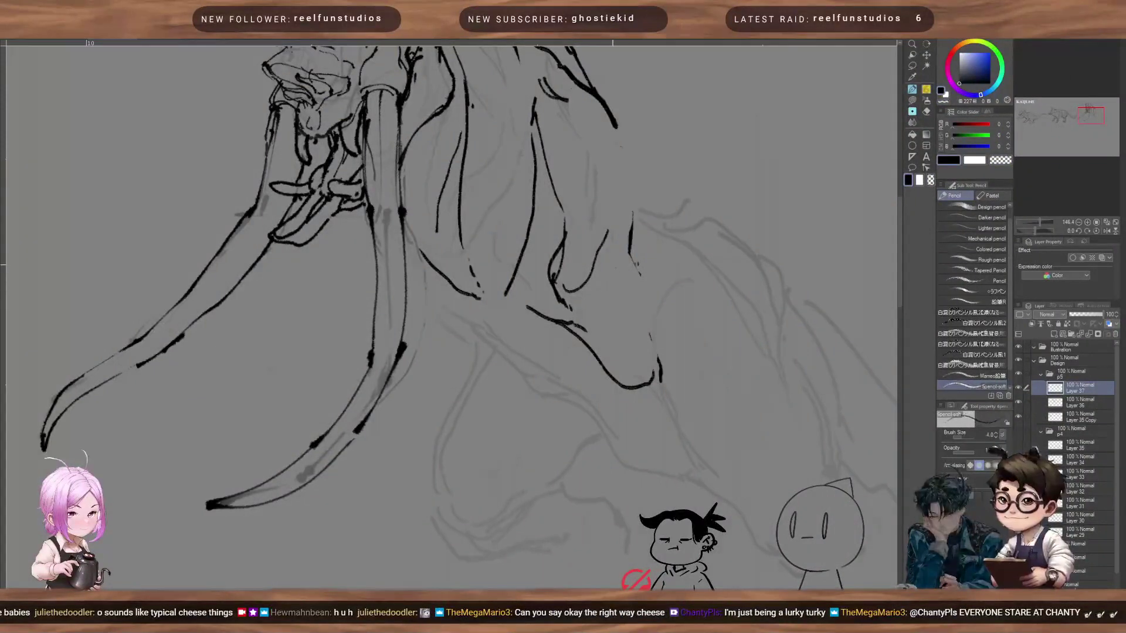
pyautogui.press(']')
pyautogui.moveTo(621, 233); pyautogui.dragTo(634, 196)
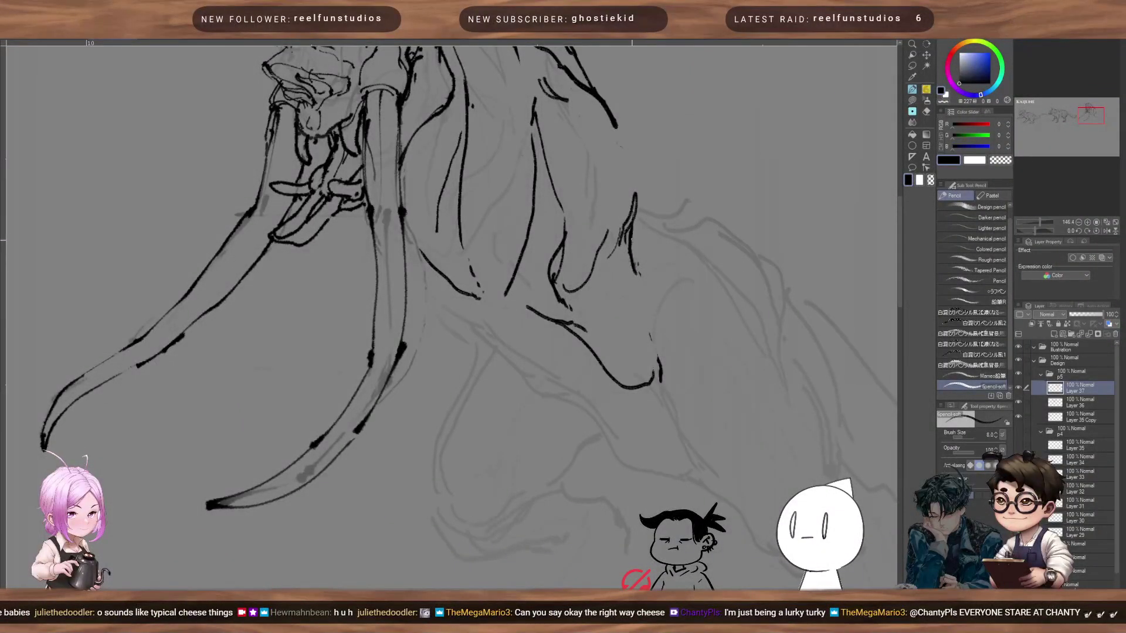
pyautogui.moveTo(632, 240); pyautogui.dragTo(652, 344)
pyautogui.hotkey('ctrl', 'z')
pyautogui.hotkey('ctrl', 'z')
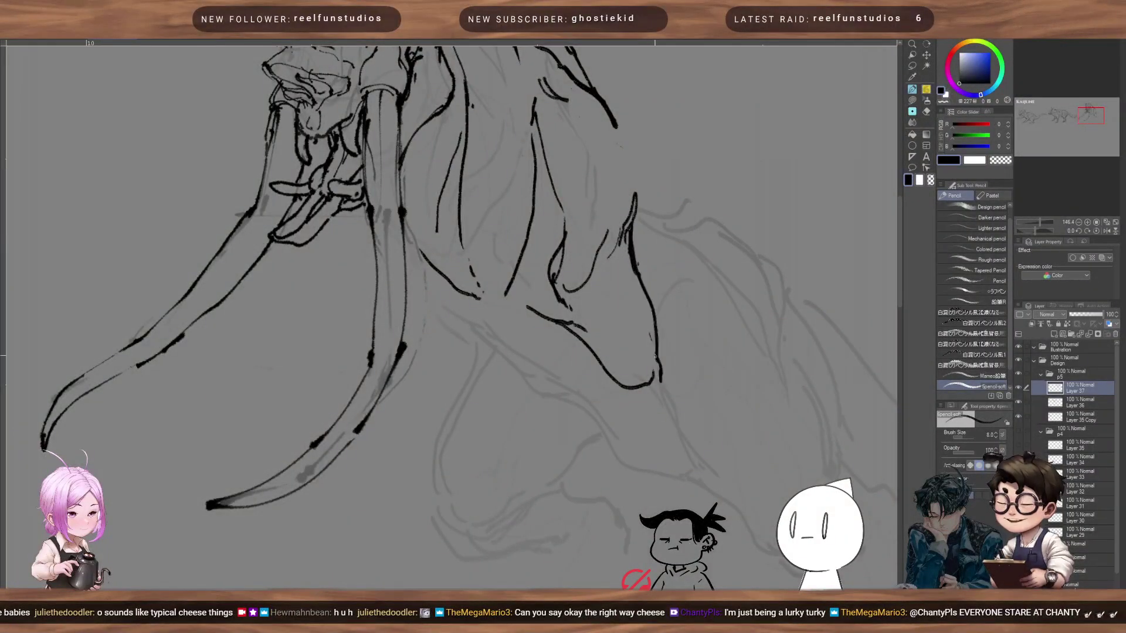
pyautogui.hotkey('ctrl', 'z')
pyautogui.moveTo(631, 230); pyautogui.dragTo(670, 380)
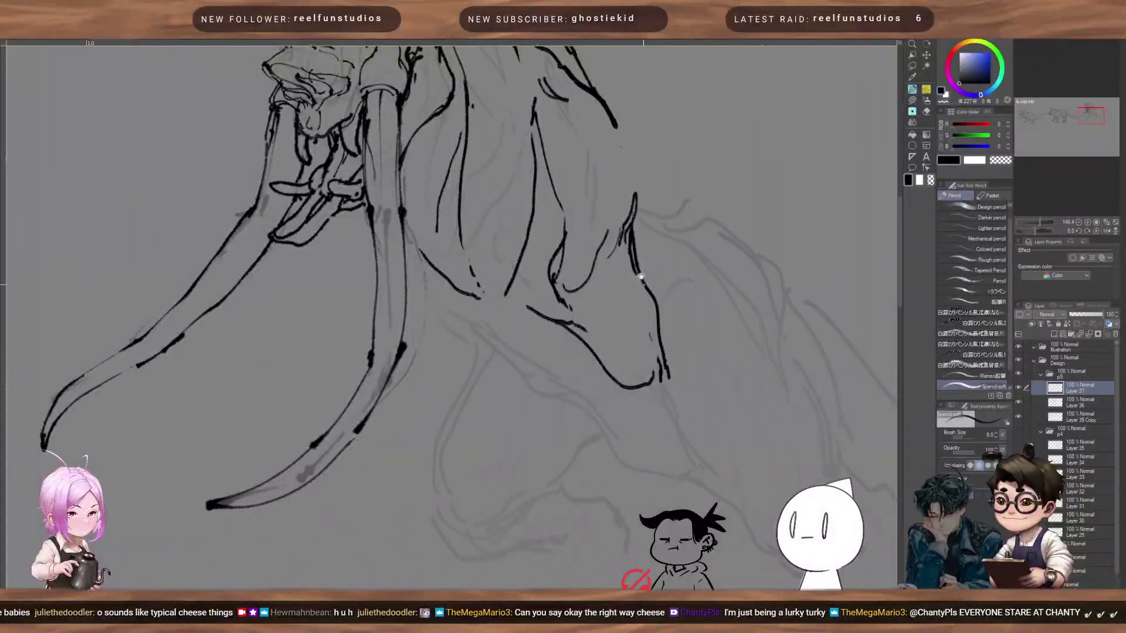
pyautogui.moveTo(641, 276); pyautogui.dragTo(685, 387)
# Step: Erase the dark knot at the near tusk's upper joint with a smaller transparent pencil
pyautogui.moveTo(563, 326); pyautogui.dragTo(738, 261)
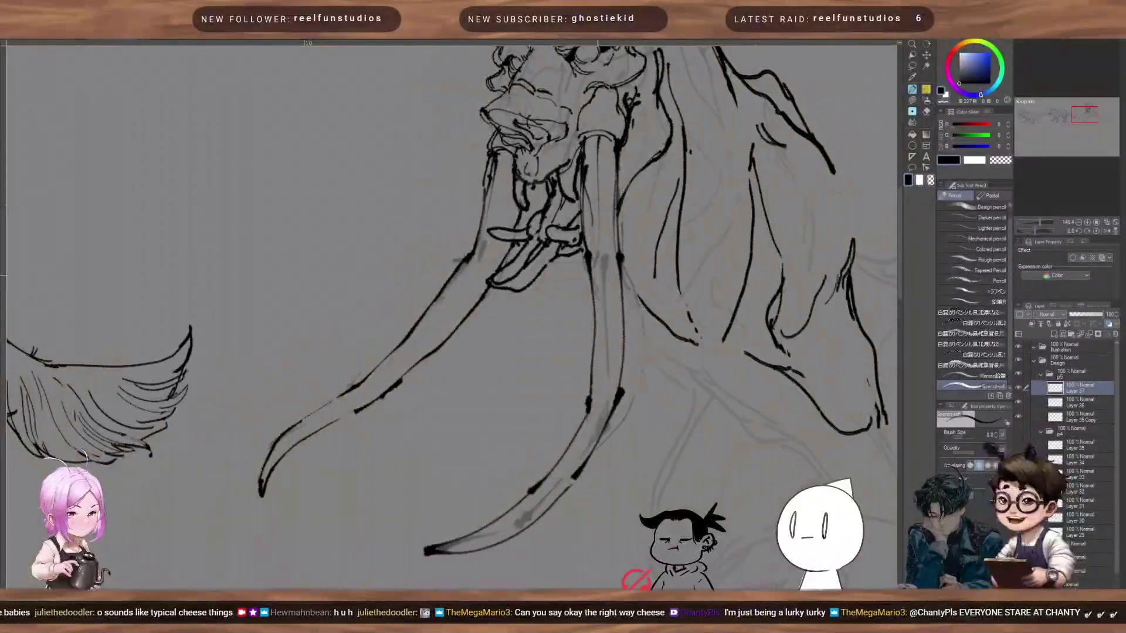
pyautogui.press('c')
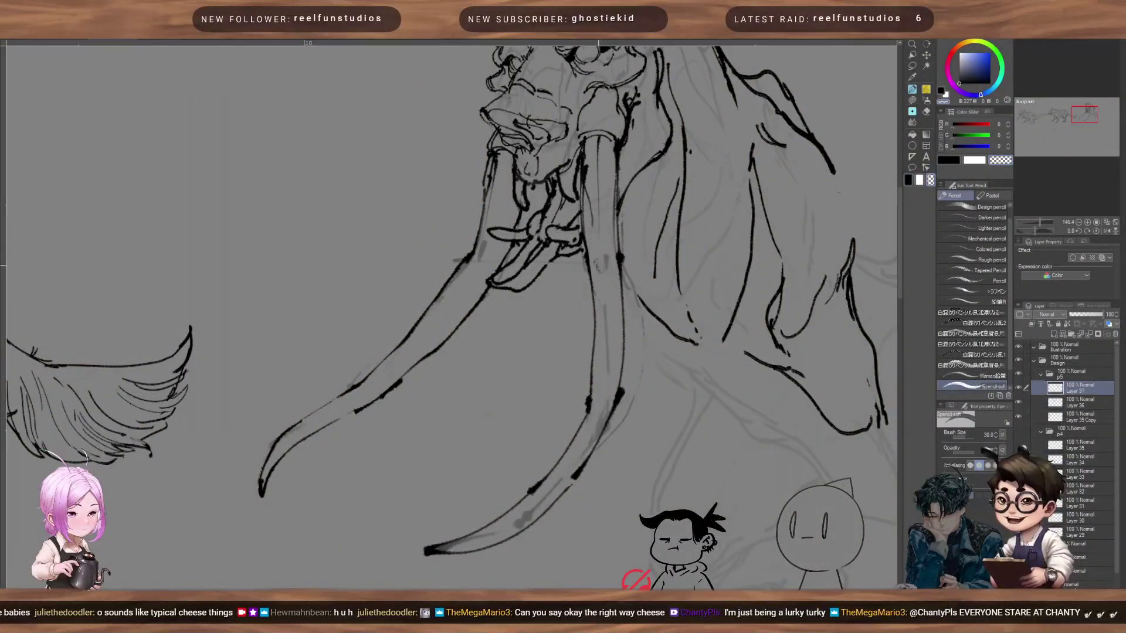
pyautogui.press('[')
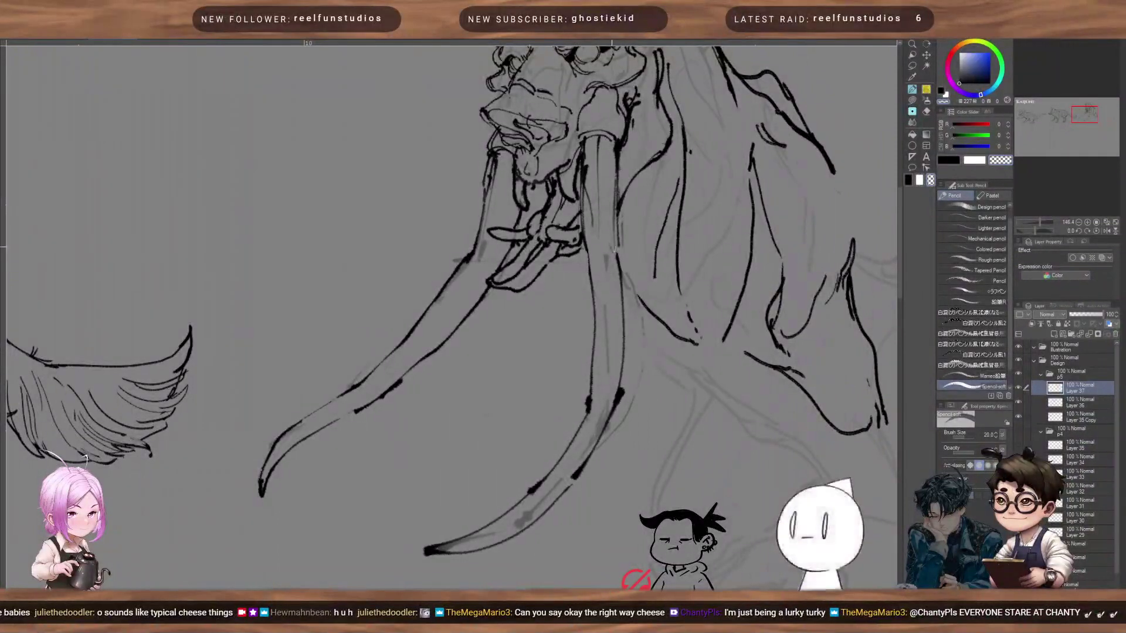
pyautogui.moveTo(623, 267); pyautogui.dragTo(612, 246)
pyautogui.press('[')
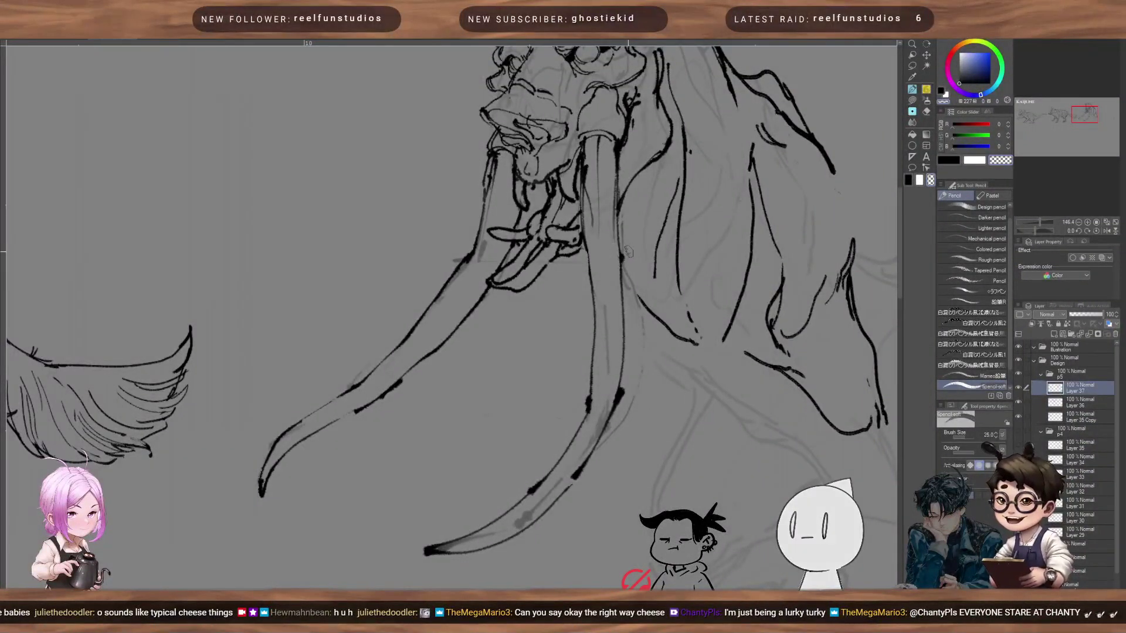
# Step: Reinforce the contour at the snout's tip and the mouth edge just below it
pyautogui.moveTo(589, 192); pyautogui.dragTo(604, 272)
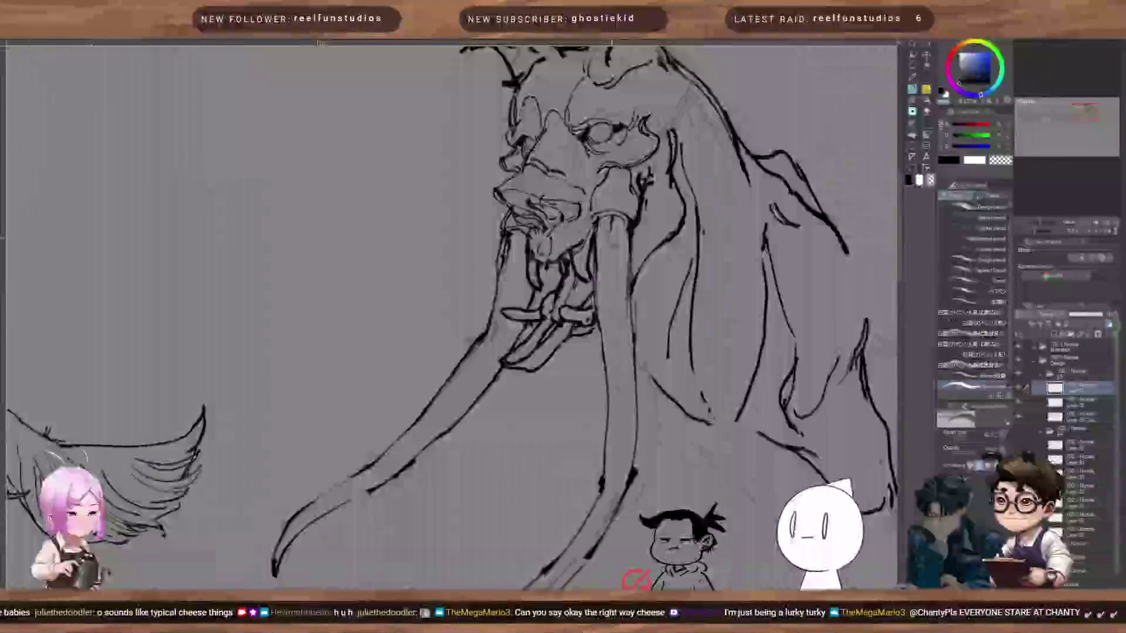
pyautogui.moveTo(604, 272); pyautogui.dragTo(634, 371)
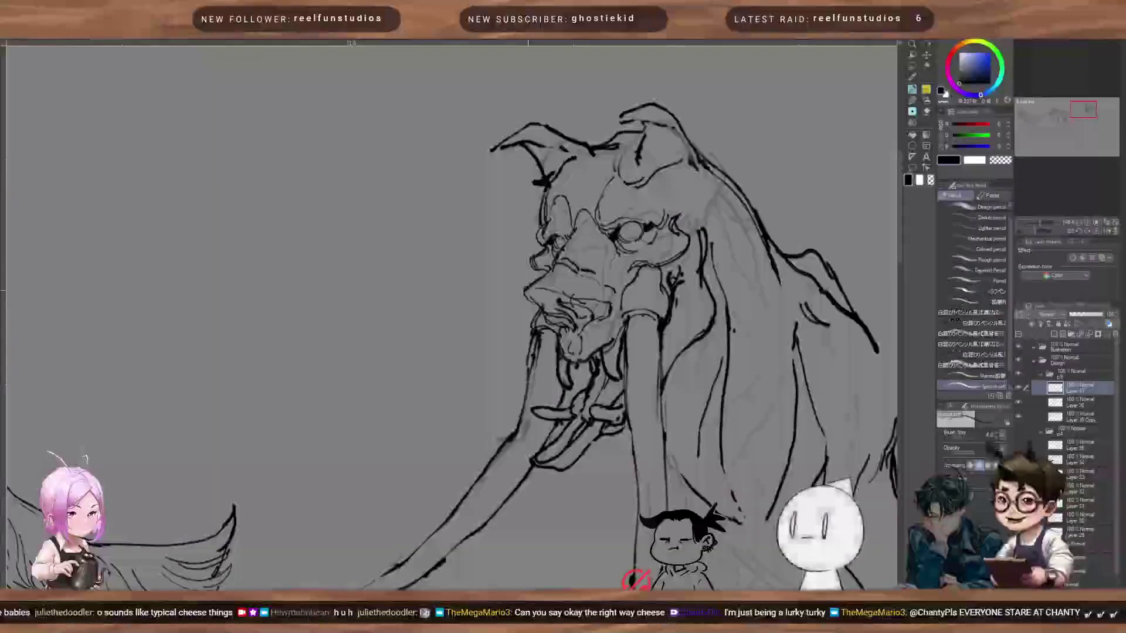
pyautogui.moveTo(527, 289); pyautogui.dragTo(534, 305)
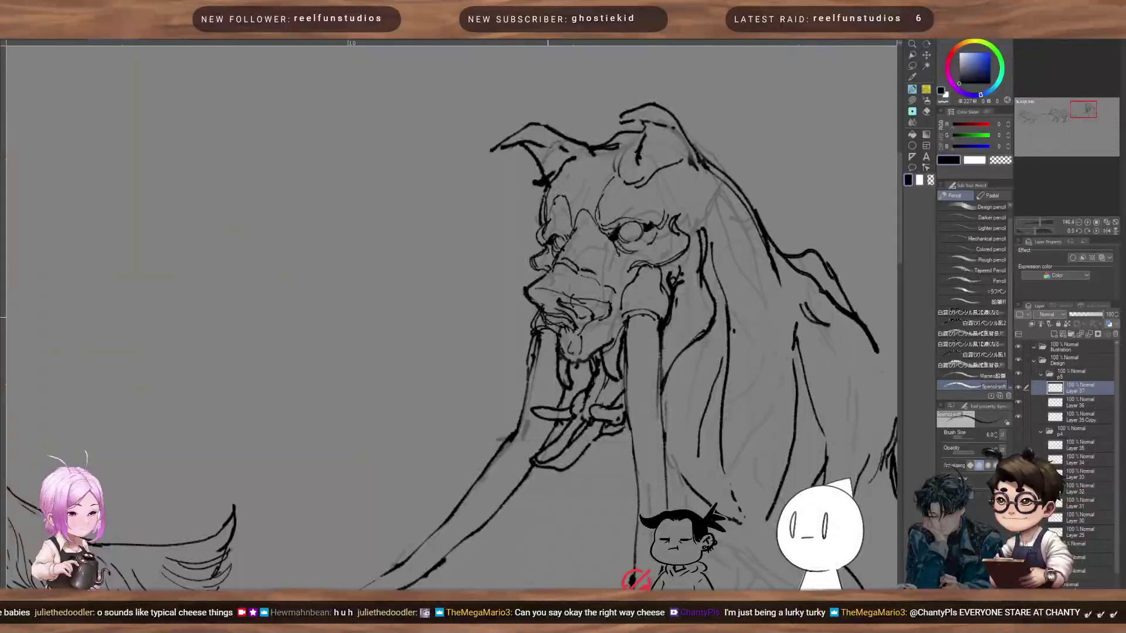
pyautogui.moveTo(545, 321); pyautogui.dragTo(559, 327)
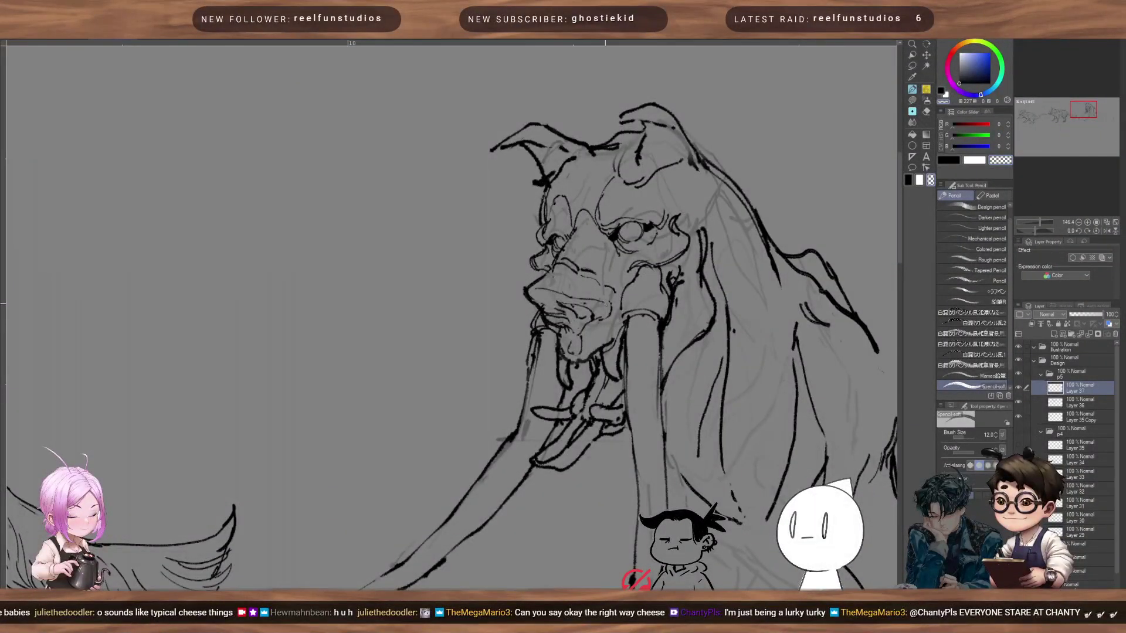
# Step: Erase both ears and the top-of-head contour between them with the transparent pencil
pyautogui.press('c')
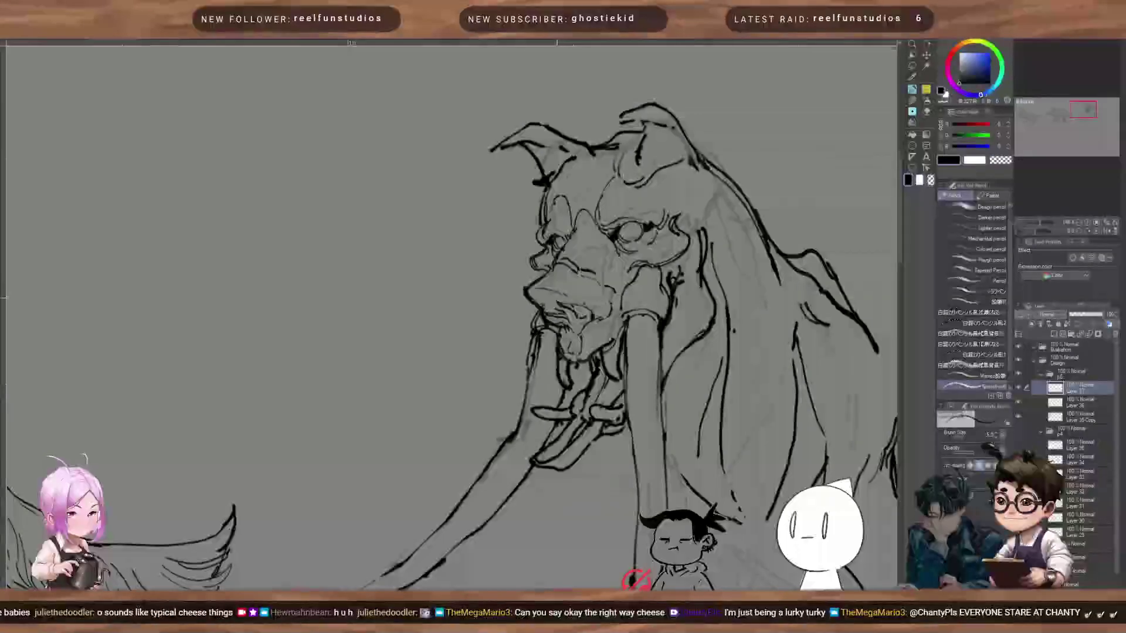
pyautogui.press('[')
pyautogui.press('[')
pyautogui.press('[')
pyautogui.press('[')
pyautogui.press('[')
pyautogui.press('[')
pyautogui.press('[')
pyautogui.press('[')
pyautogui.press('[')
pyautogui.press('[')
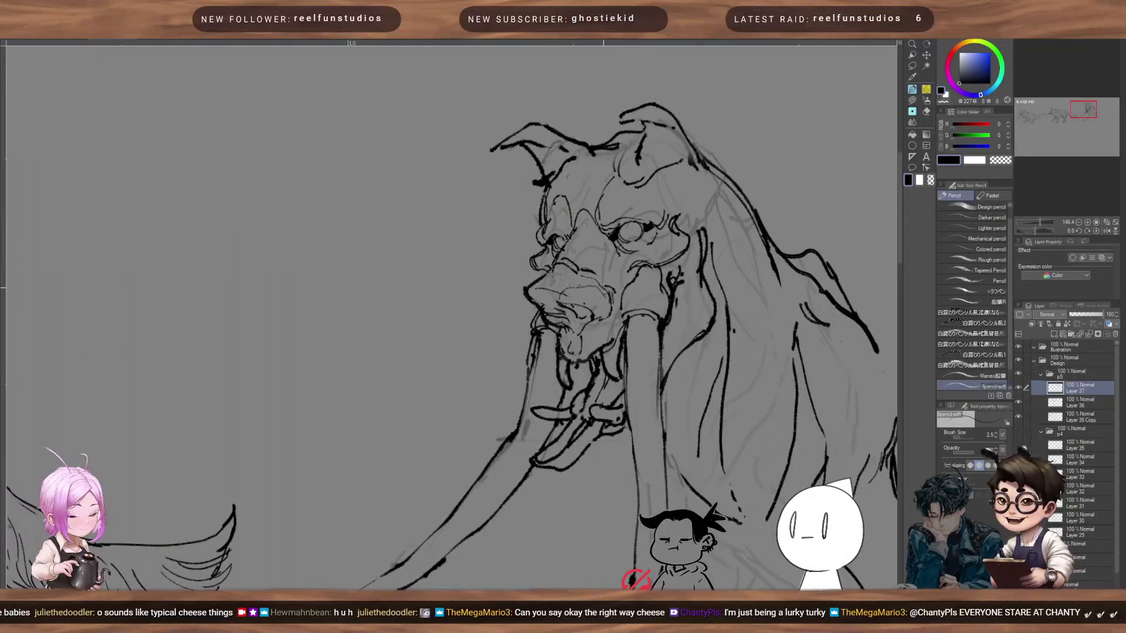
pyautogui.press('c')
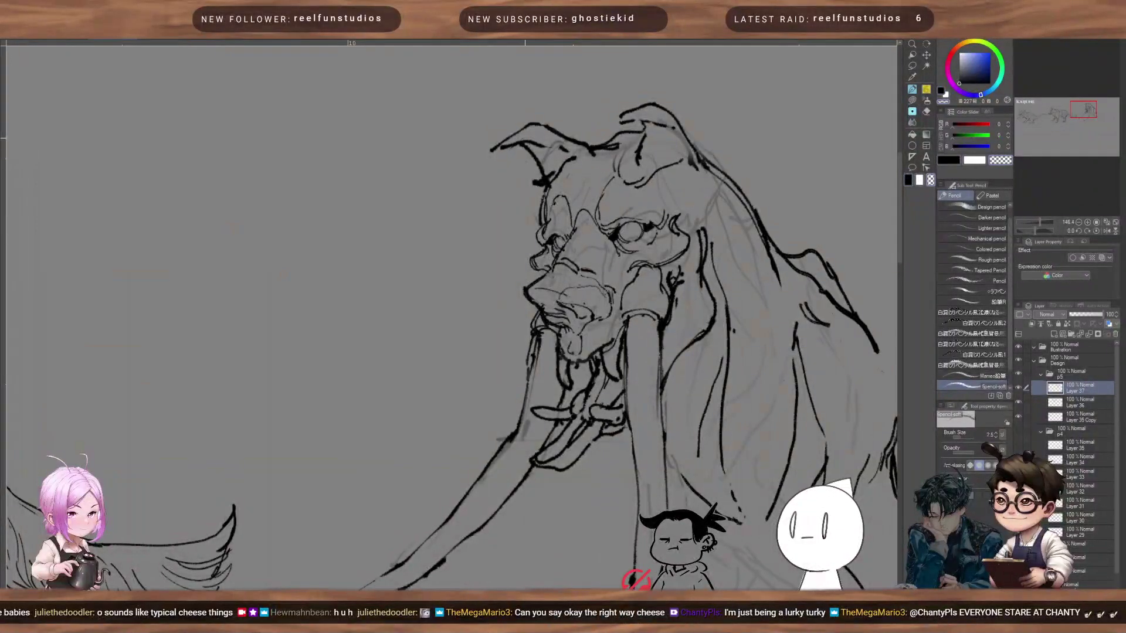
pyautogui.moveTo(501, 147)
pyautogui.mouseDown()
pyautogui.moveTo(551, 112)
pyautogui.moveTo(527, 134)
pyautogui.moveTo(512, 188)
pyautogui.moveTo(560, 135)
pyautogui.moveTo(522, 182)
pyautogui.mouseUp()
pyautogui.moveTo(558, 134); pyautogui.dragTo(581, 145)
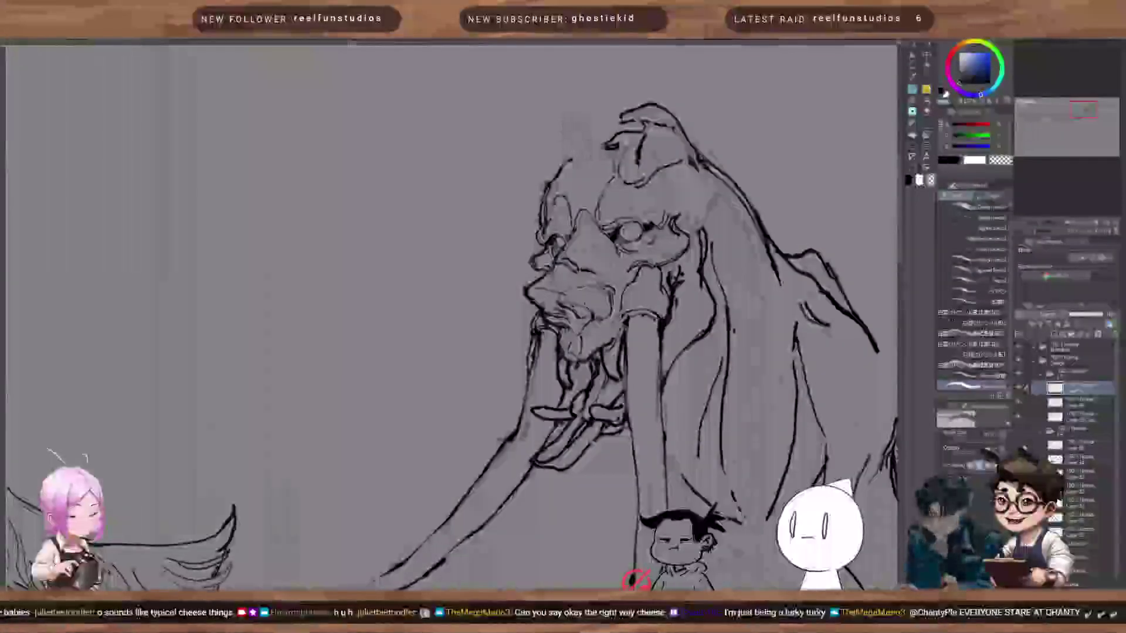
pyautogui.moveTo(636, 96)
pyautogui.mouseDown()
pyautogui.moveTo(628, 114)
pyautogui.moveTo(680, 124)
pyautogui.moveTo(657, 121)
pyautogui.moveTo(638, 154)
pyautogui.moveTo(704, 164)
pyautogui.mouseUp()
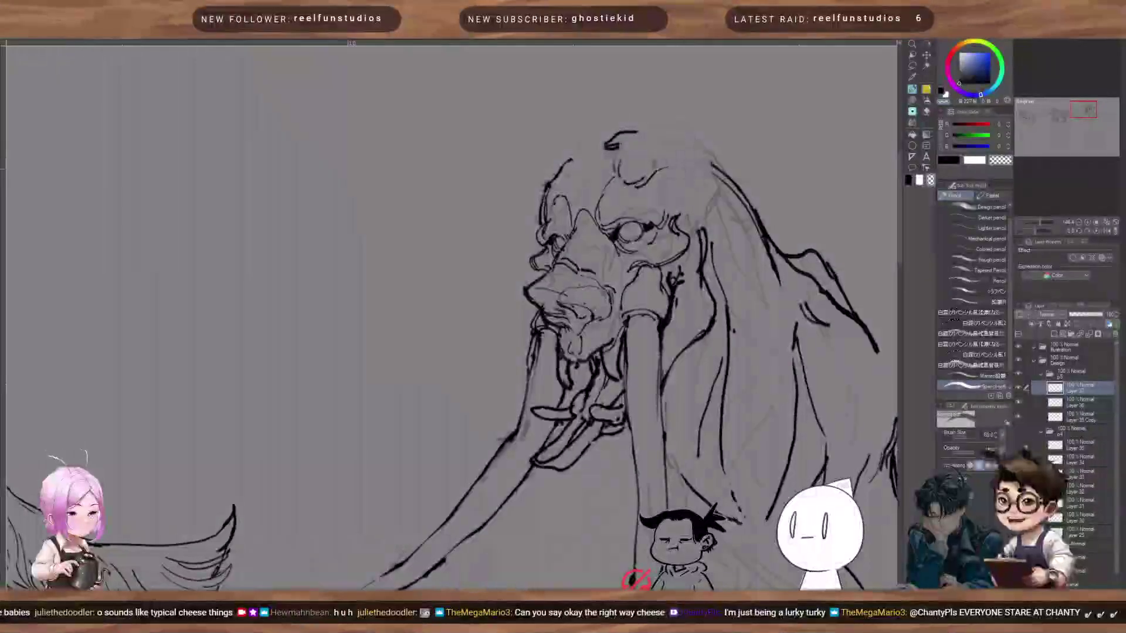
pyautogui.scroll(-5, 680, 203)
pyautogui.scroll(4, 692, 220)
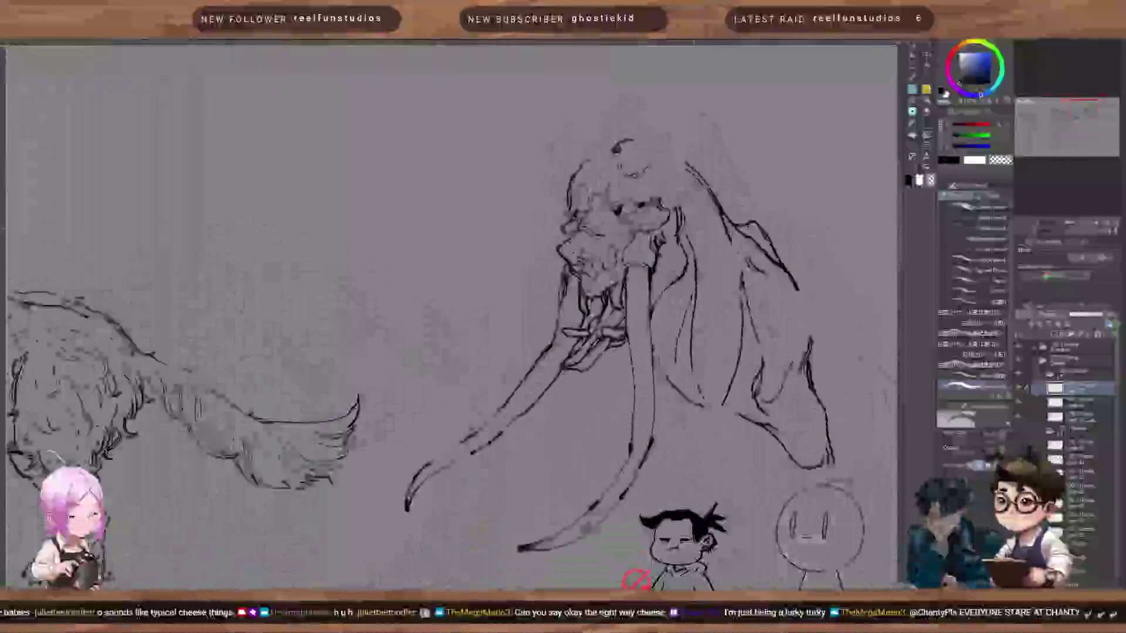
pyautogui.moveTo(674, 188); pyautogui.dragTo(659, 404)
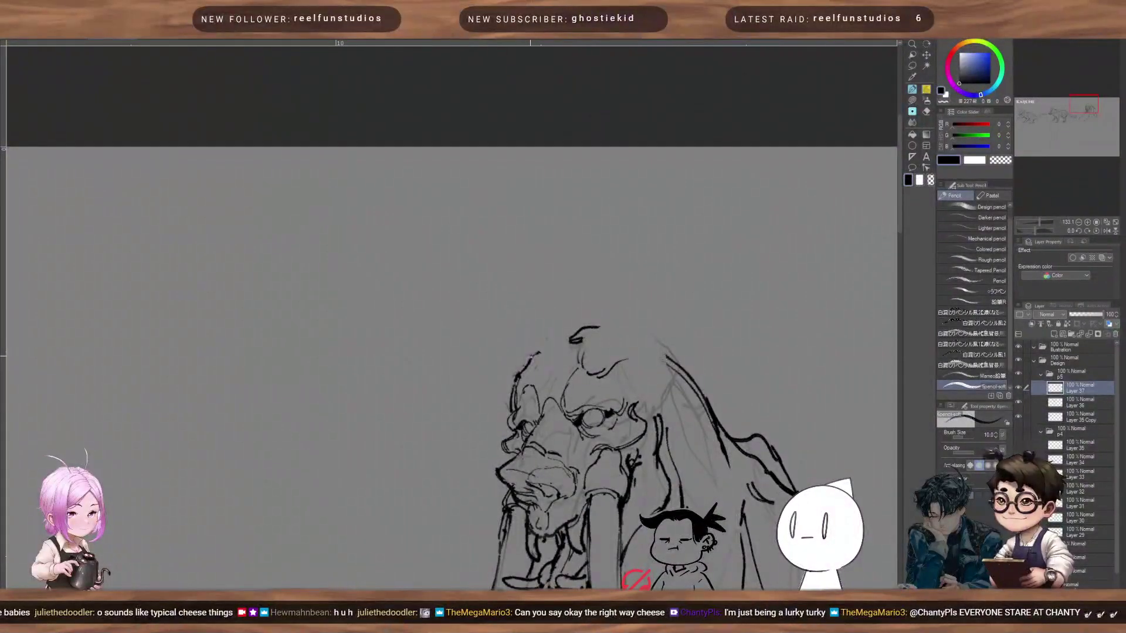
# Step: Redraw the top-of-head contour in one arc from above the far eye over the crown to the back of the neck
pyautogui.moveTo(529, 355); pyautogui.dragTo(613, 332)
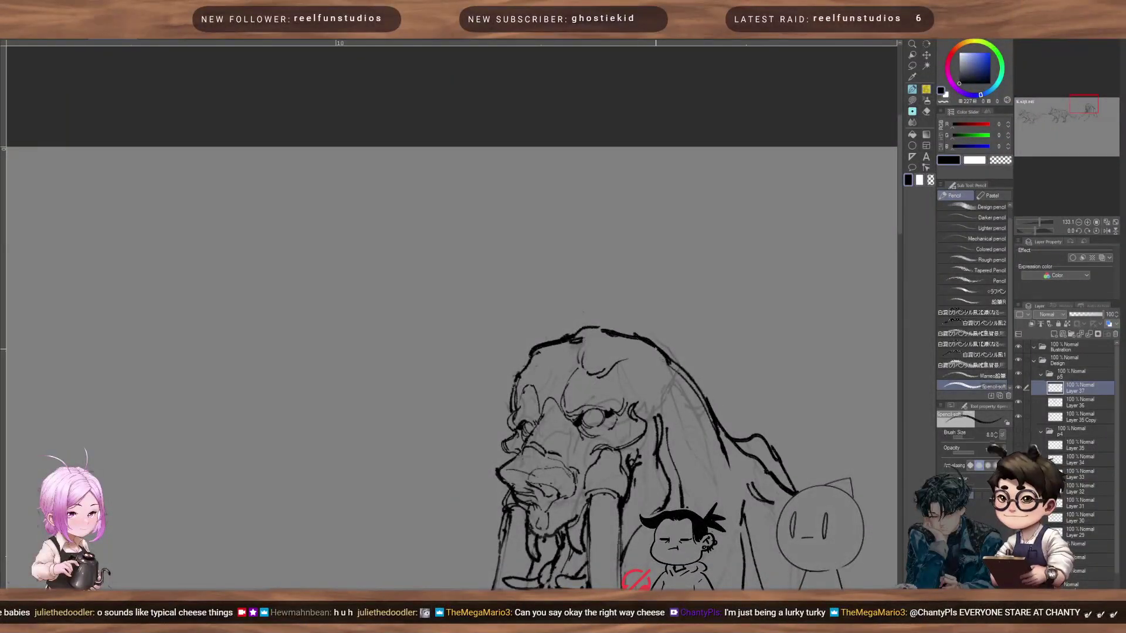
pyautogui.scroll(-12, 656, 349)
pyautogui.scroll(7, 679, 386)
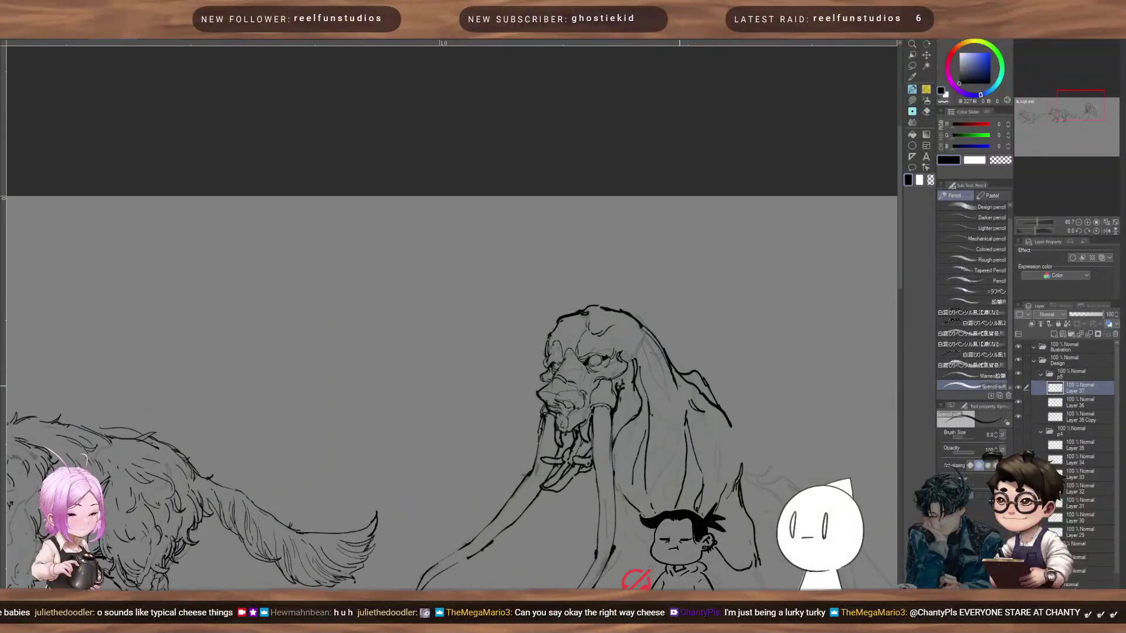
# Step: Outline the near lower foreleg with a small tuft at the elbow, both forearm edges and a rounded paw with toe lines
pyautogui.moveTo(597, 435)
pyautogui.mouseDown()
pyautogui.moveTo(540, 286)
pyautogui.moveTo(482, 200)
pyautogui.moveTo(418, 149)
pyautogui.mouseUp()
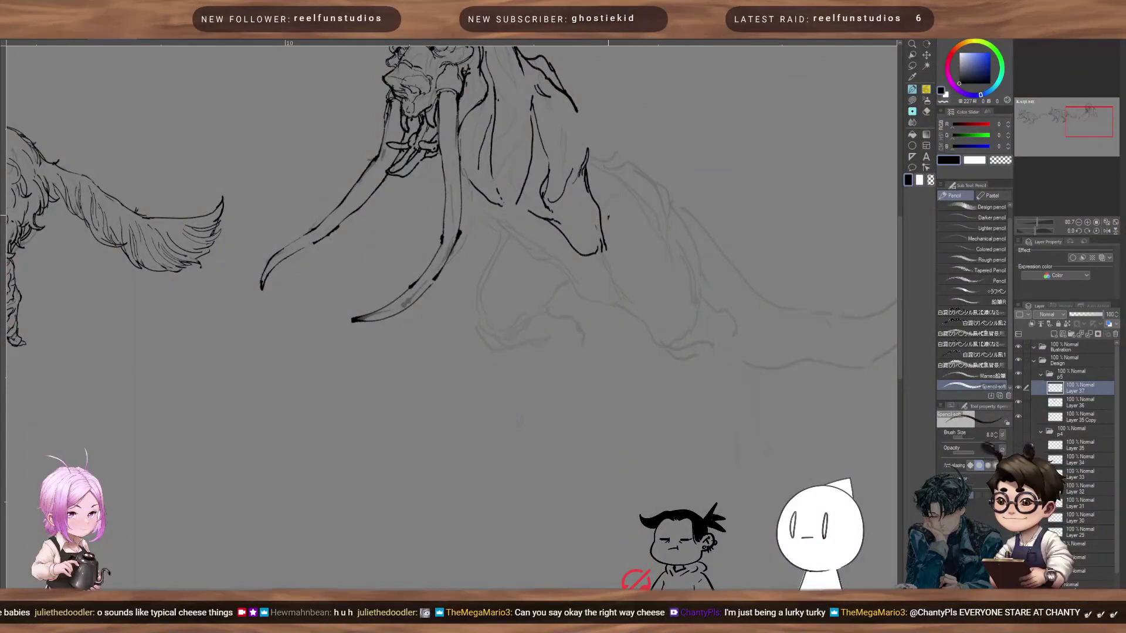
pyautogui.moveTo(601, 217); pyautogui.dragTo(625, 241)
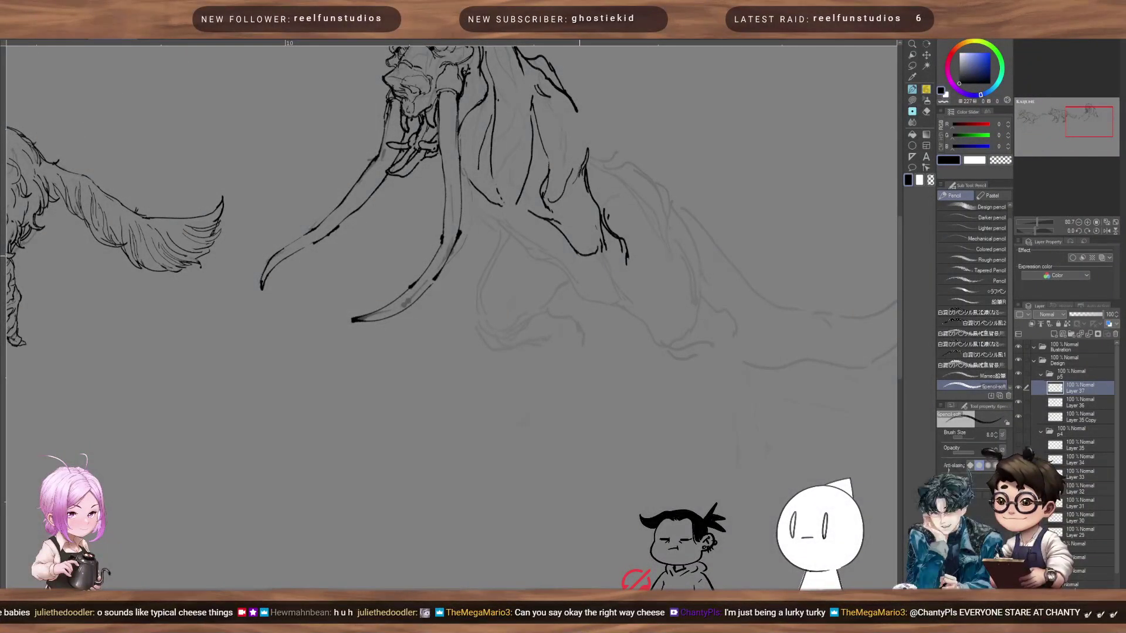
pyautogui.moveTo(584, 252)
pyautogui.mouseDown()
pyautogui.moveTo(575, 337)
pyautogui.moveTo(593, 366)
pyautogui.mouseUp()
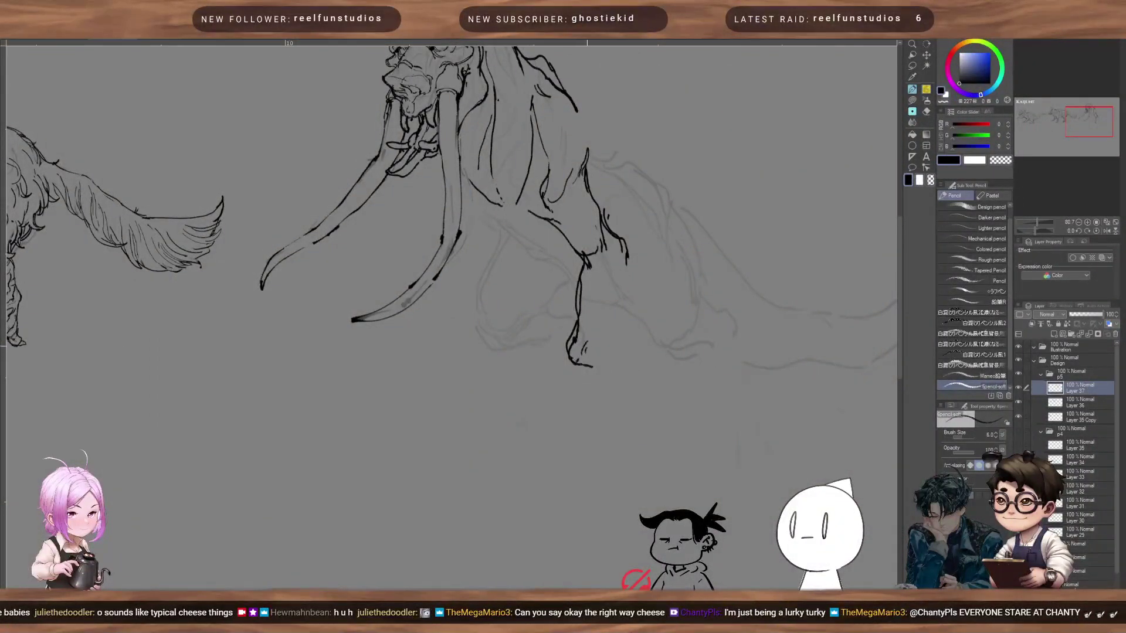
pyautogui.press(']')
pyautogui.moveTo(592, 354); pyautogui.dragTo(617, 321)
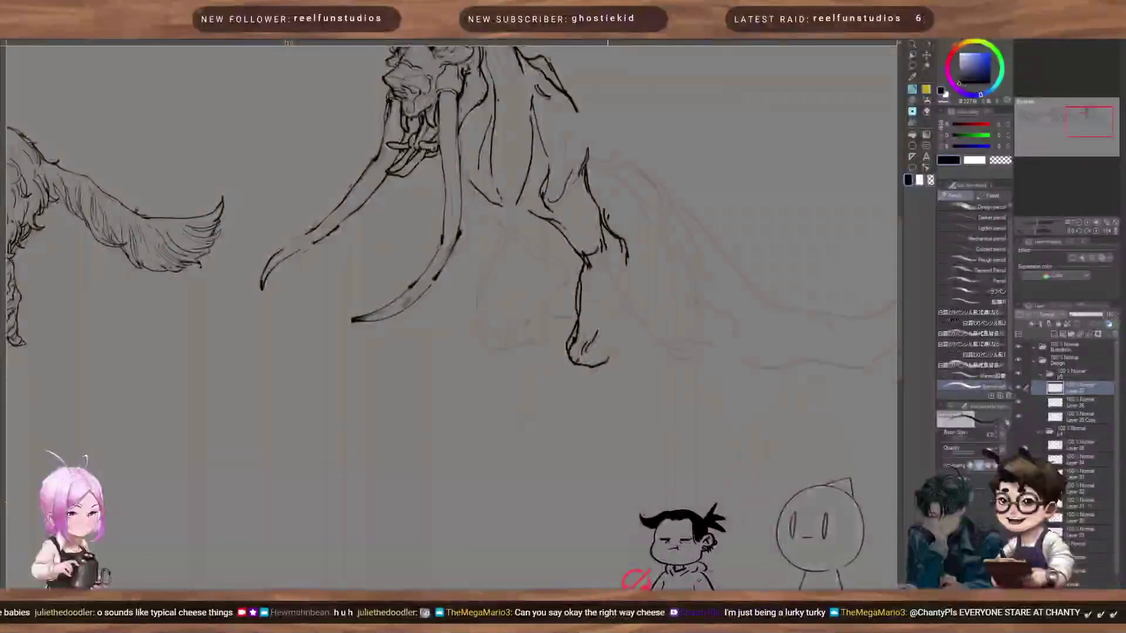
pyautogui.moveTo(589, 365); pyautogui.dragTo(617, 311)
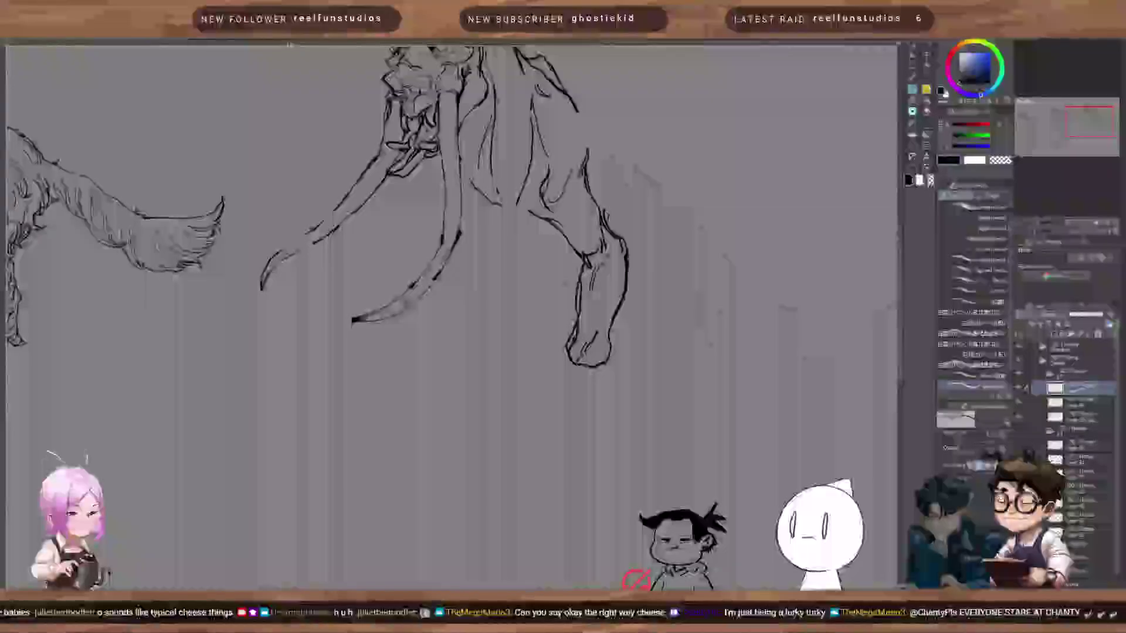
pyautogui.moveTo(610, 234)
pyautogui.mouseDown()
pyautogui.moveTo(615, 339)
pyautogui.moveTo(625, 335)
pyautogui.mouseUp()
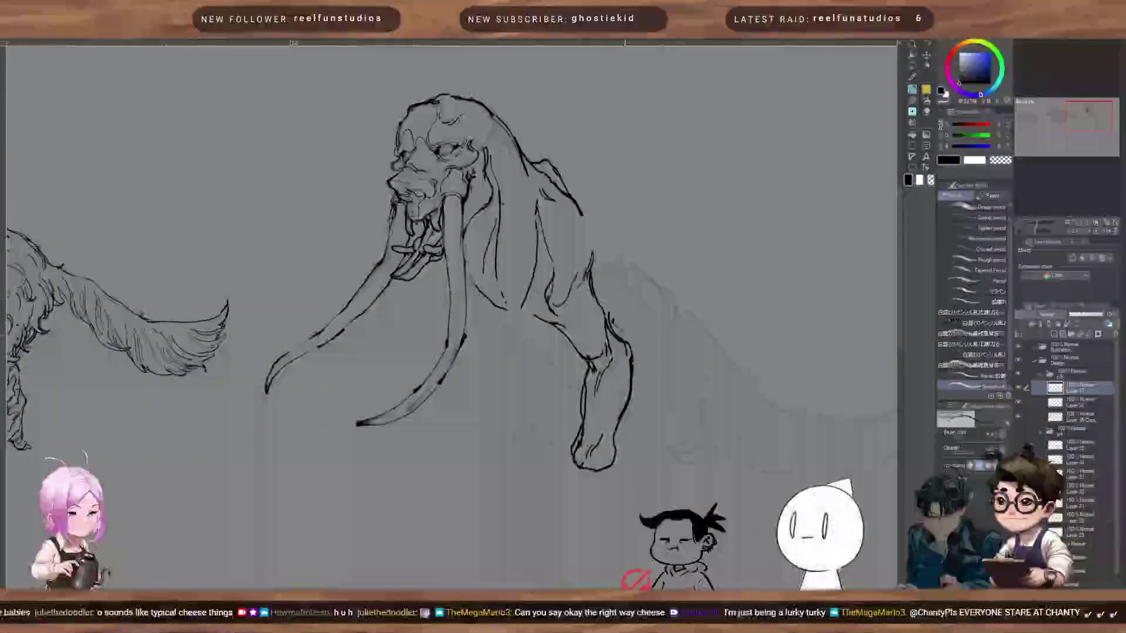
# Step: Erase the thick dark knot at the near tusk's outer bend with an enlarged transparent pencil
pyautogui.moveTo(569, 370); pyautogui.dragTo(621, 394)
pyautogui.moveTo(569, 347); pyautogui.dragTo(596, 387)
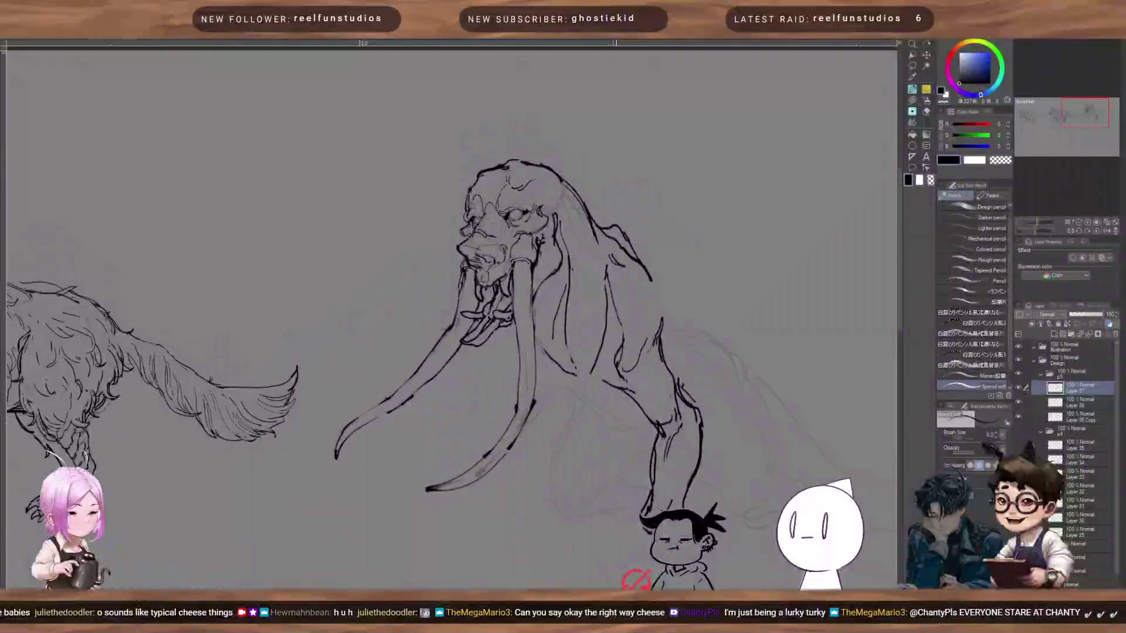
pyautogui.press(']')
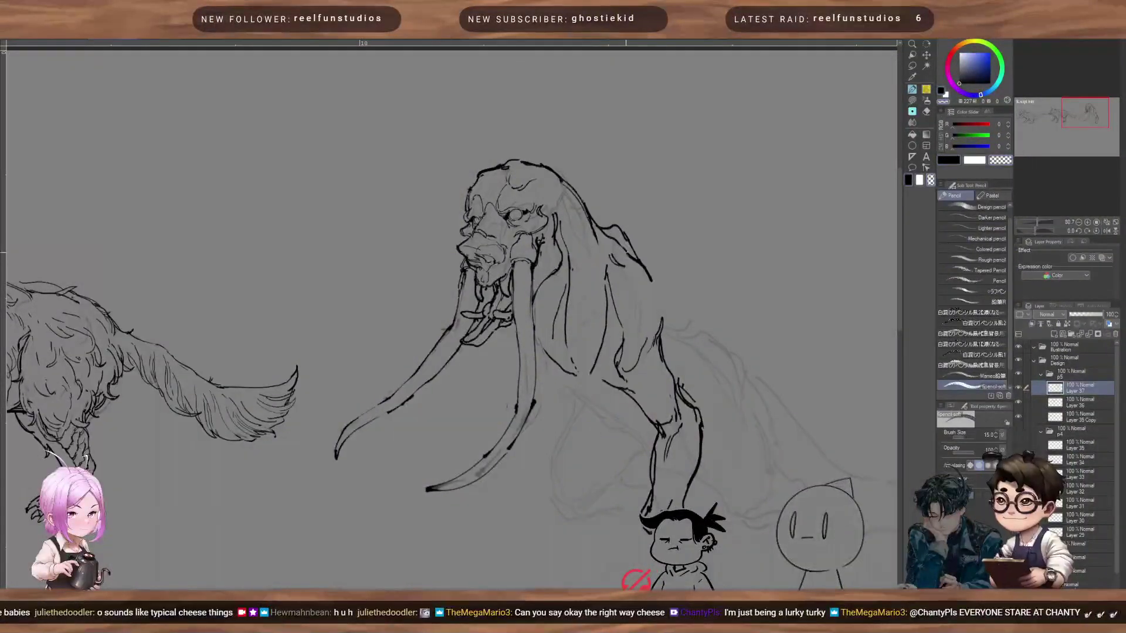
pyautogui.press(']')
pyautogui.press(']')
pyautogui.press(']')
pyautogui.press(']')
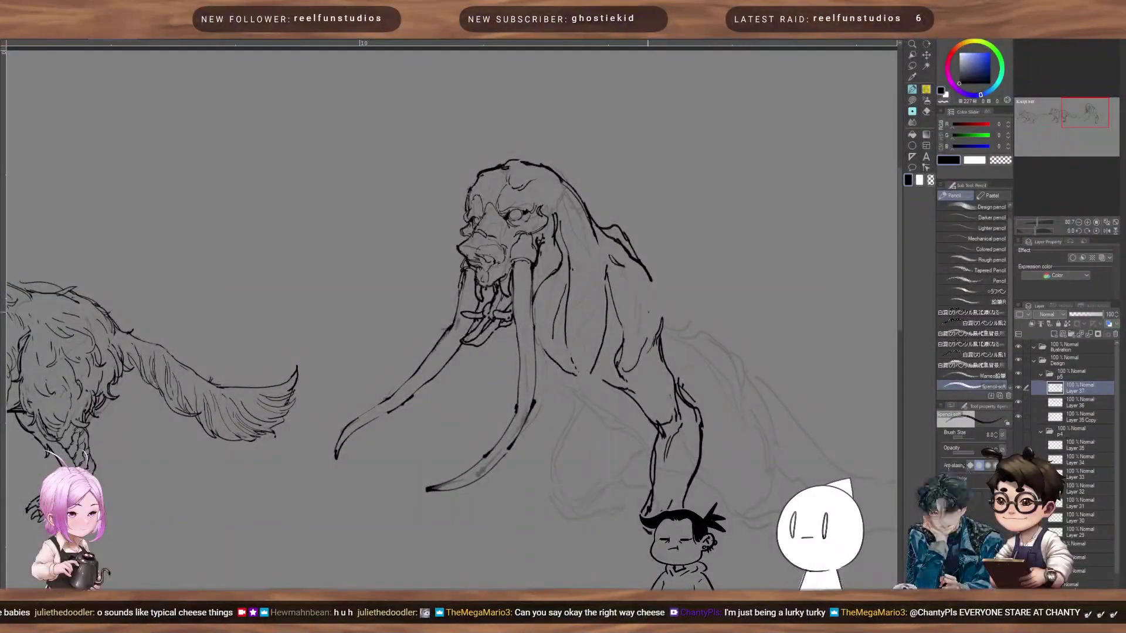
pyautogui.press('c')
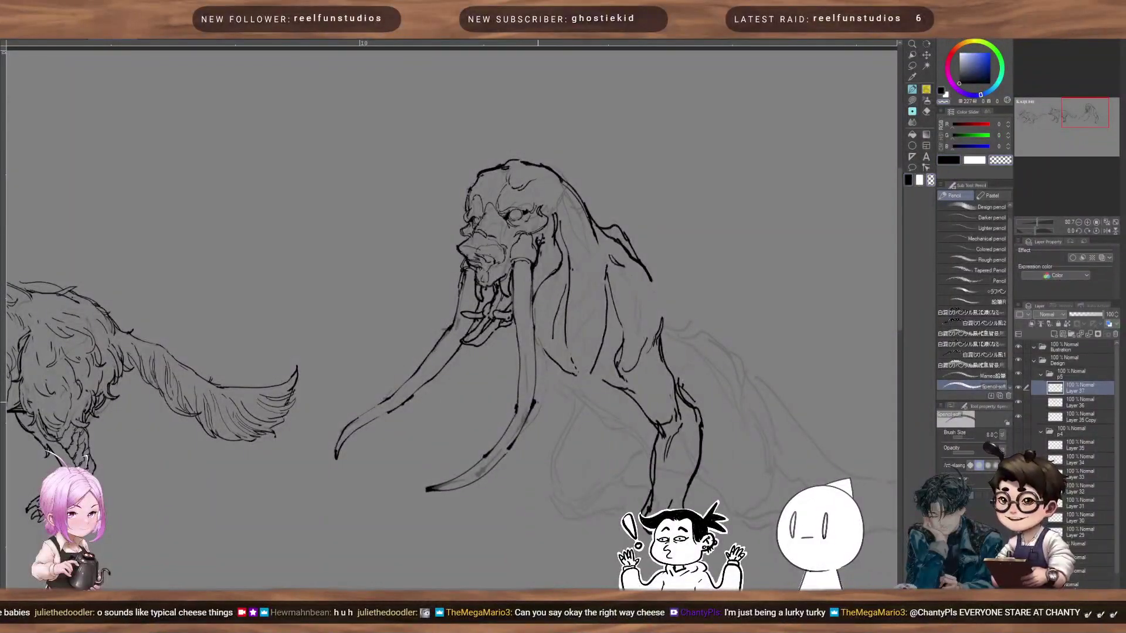
pyautogui.moveTo(538, 400); pyautogui.dragTo(525, 432)
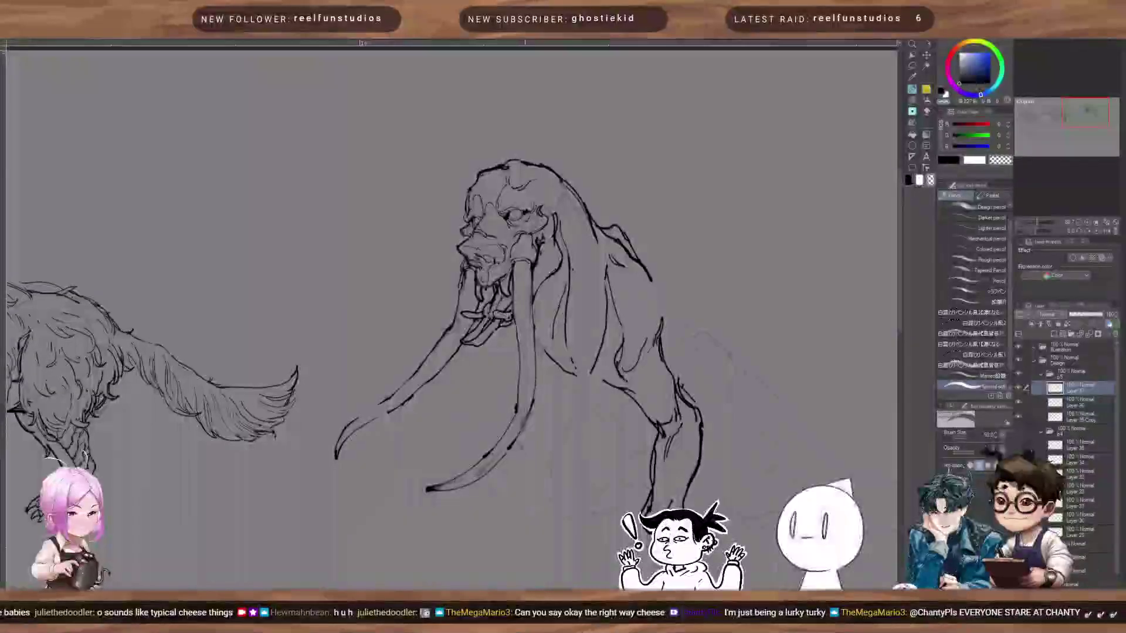
# Step: Clean up the stray shading and rough inner edge of the near tusk's lower curve with the transparent pencil, undoing an unsatisfactory pass
pyautogui.press(']')
pyautogui.press(']')
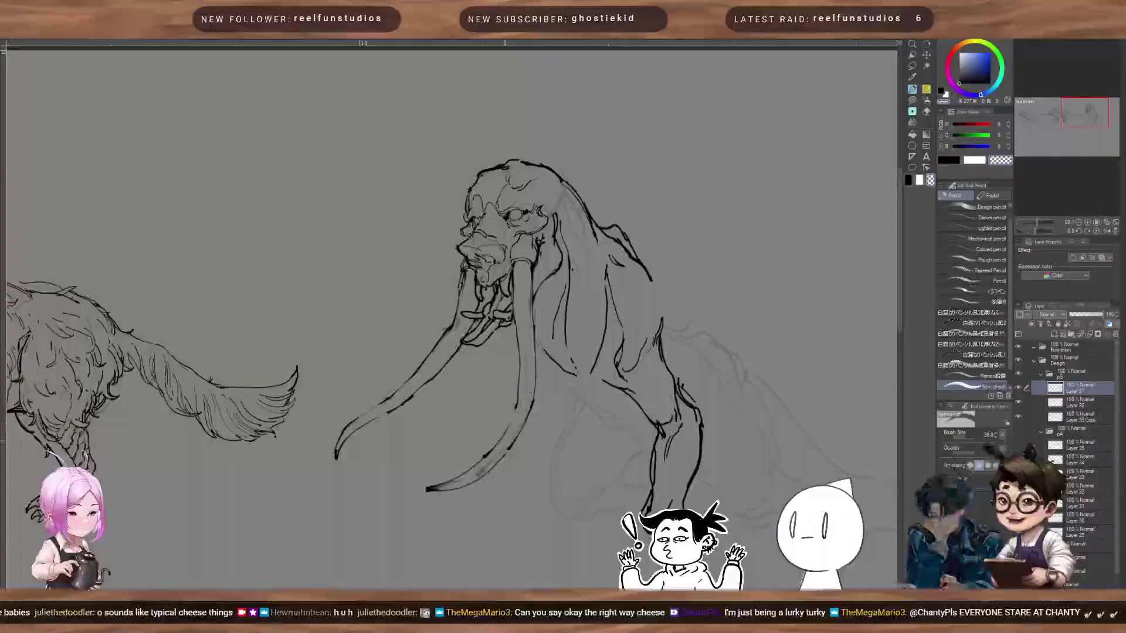
pyautogui.moveTo(473, 475); pyautogui.dragTo(505, 454)
pyautogui.hotkey('ctrl', 'z')
pyautogui.press('[')
pyautogui.press('[')
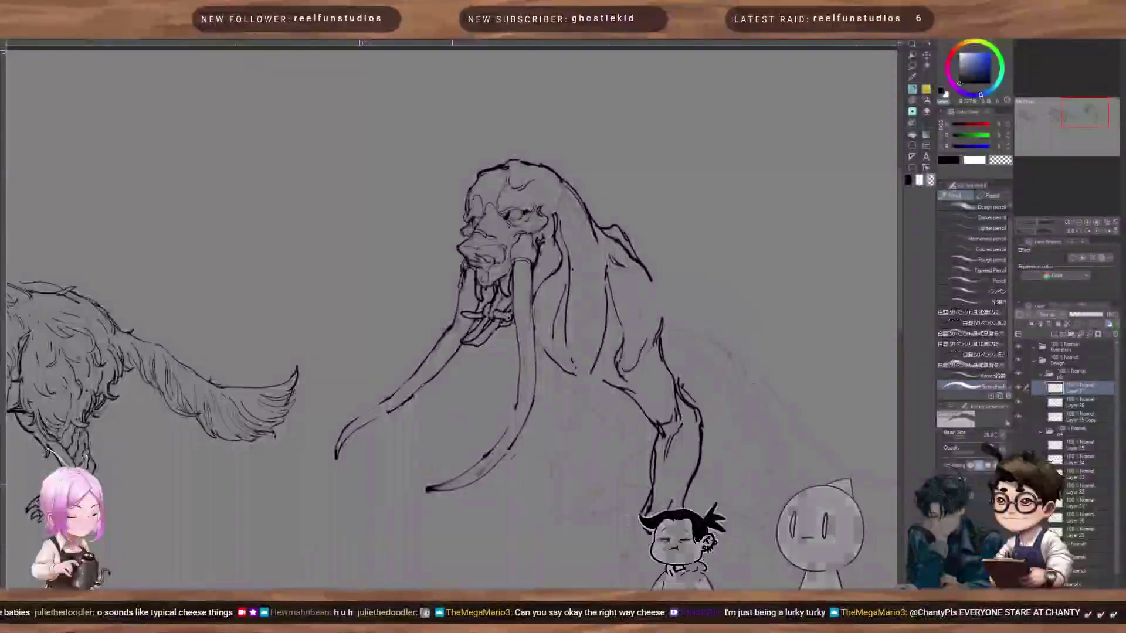
pyautogui.press(']')
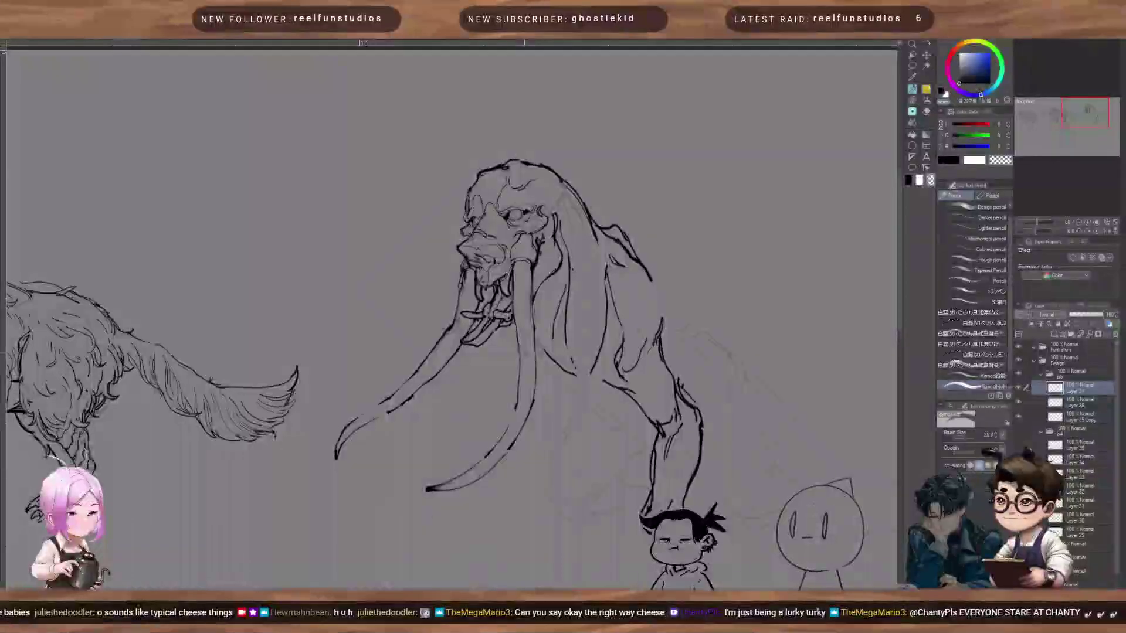
pyautogui.moveTo(521, 359); pyautogui.dragTo(516, 404)
# Step: Bridge the small gap above the near foreleg's inner edge and outline the far foreleg behind the near tusk with a fine pencil
pyautogui.press('c')
pyautogui.press('[')
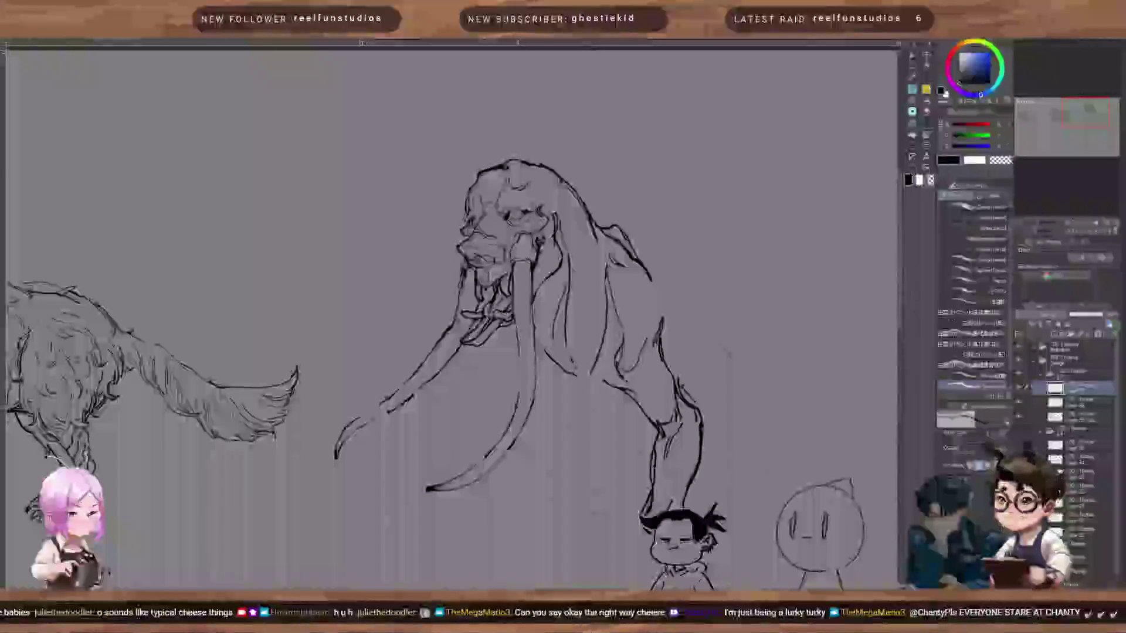
pyautogui.press('[')
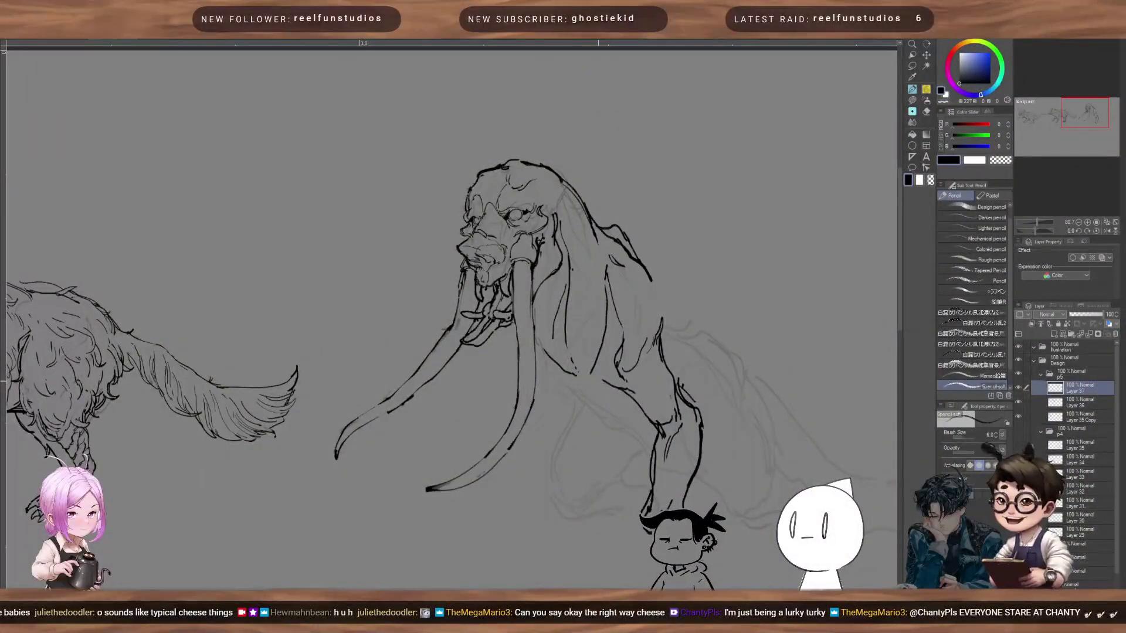
pyautogui.hotkey('ctrl', 'z')
pyautogui.moveTo(596, 380); pyautogui.dragTo(611, 388)
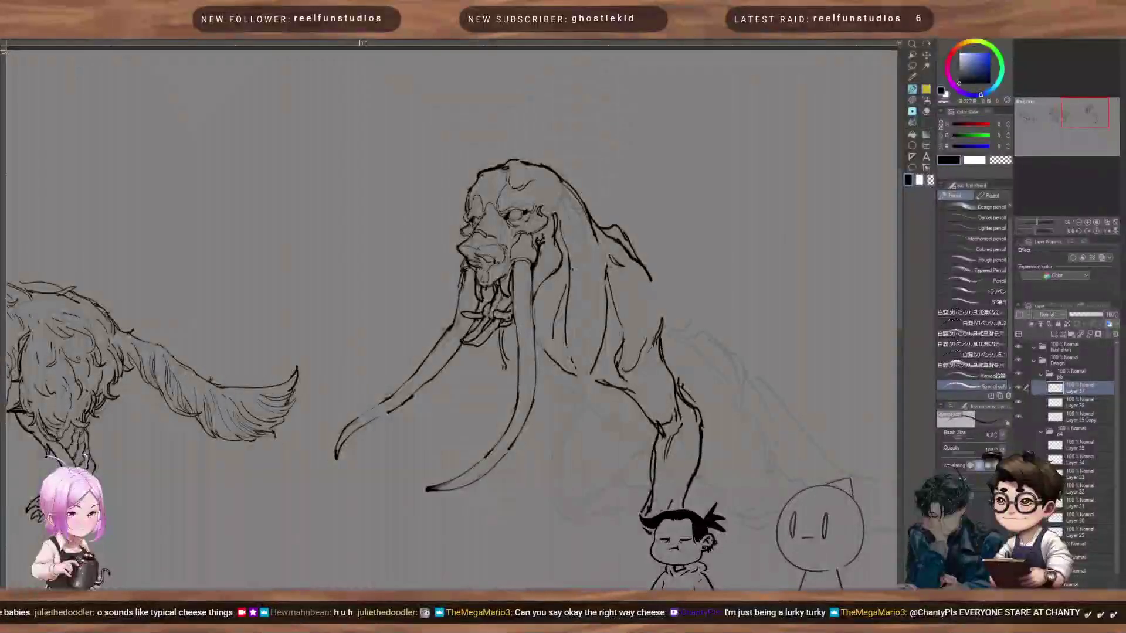
pyautogui.moveTo(502, 372); pyautogui.dragTo(506, 403)
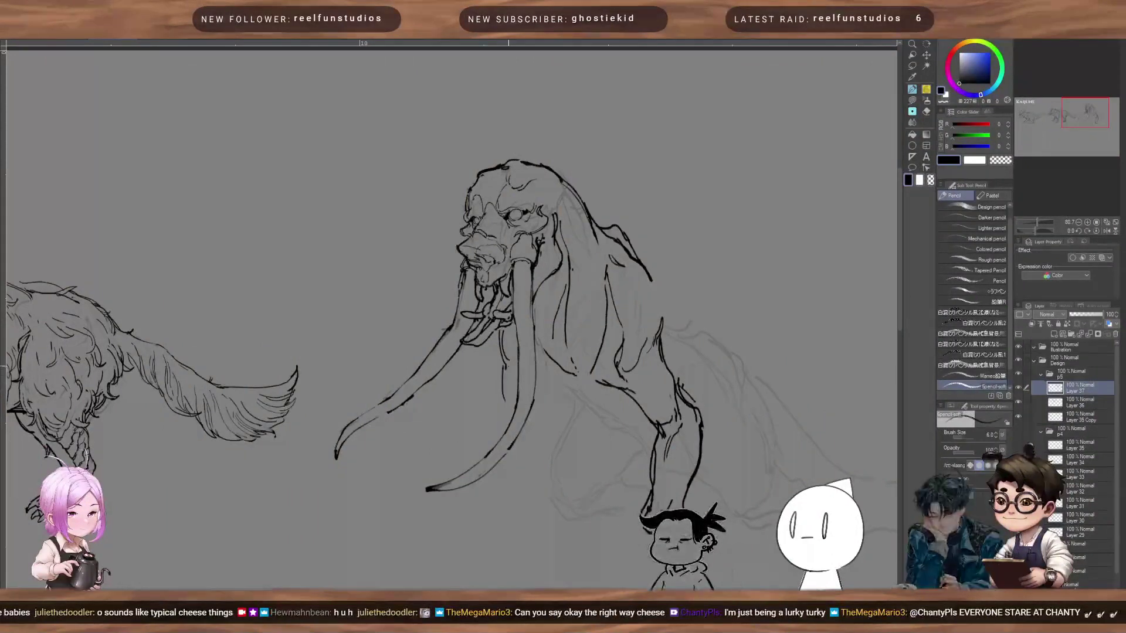
pyautogui.moveTo(482, 445); pyautogui.dragTo(479, 454)
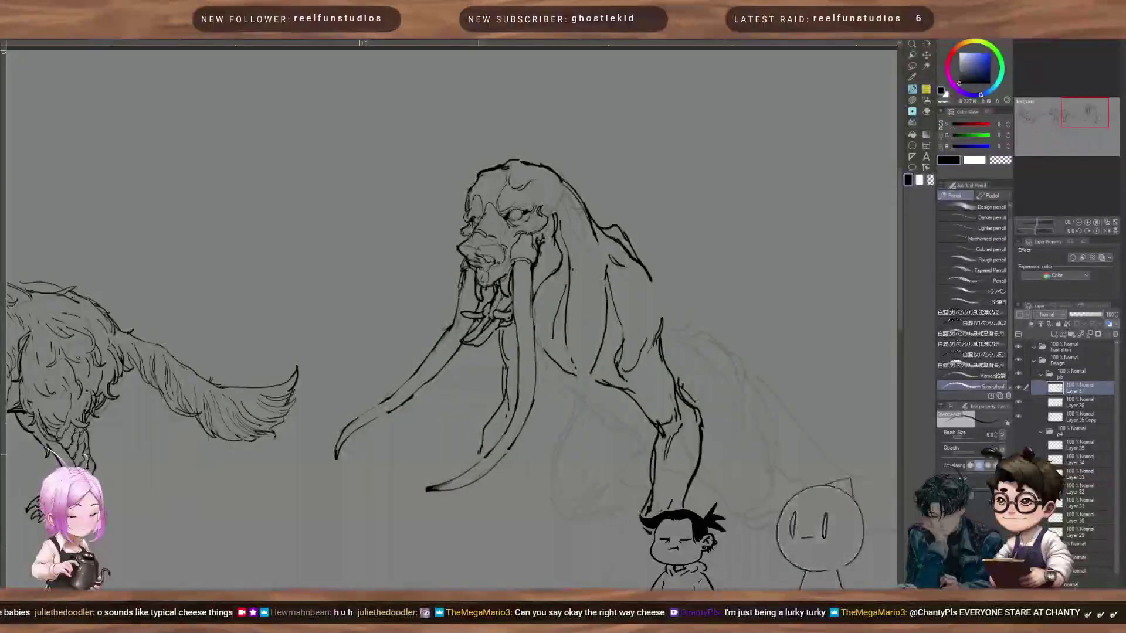
# Step: Draw the line from the chest down to the near forearm and extend the shoulder's rear contour down to the tuft
pyautogui.moveTo(604, 423)
pyautogui.mouseDown()
pyautogui.moveTo(520, 334)
pyautogui.moveTo(520, 376)
pyautogui.mouseUp()
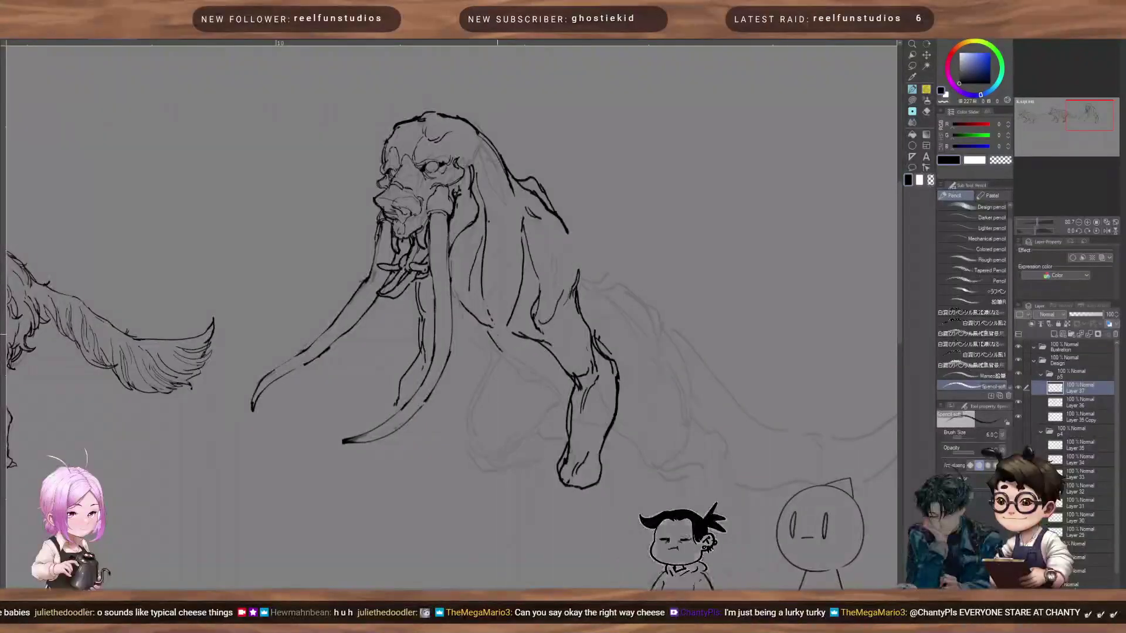
pyautogui.moveTo(514, 369); pyautogui.dragTo(568, 405)
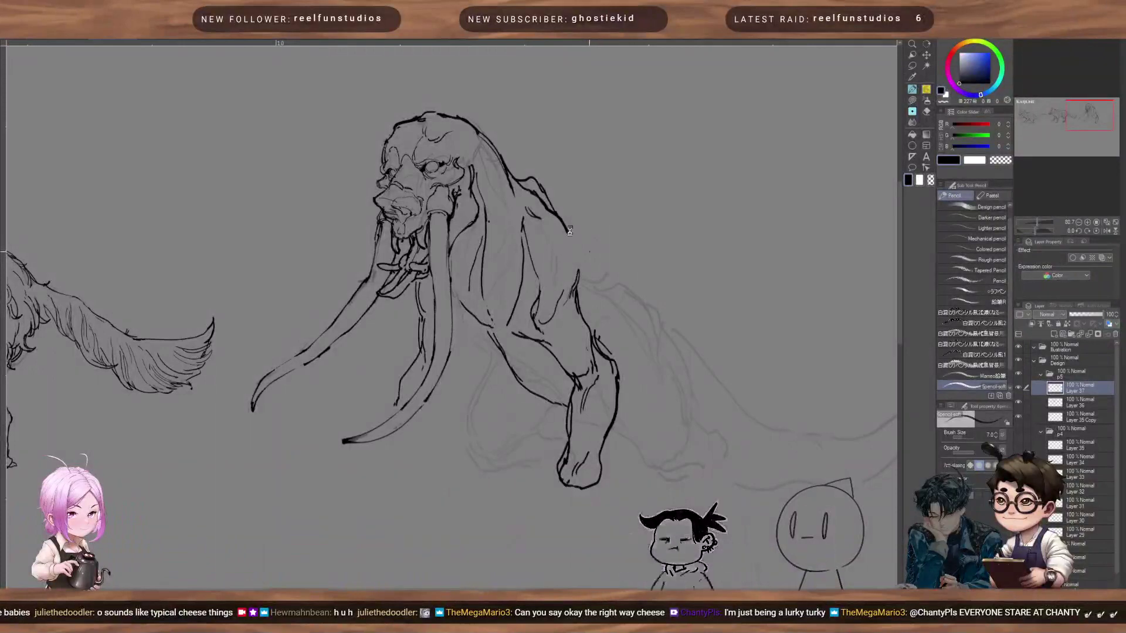
pyautogui.moveTo(567, 232); pyautogui.dragTo(584, 273)
pyautogui.moveTo(574, 234); pyautogui.dragTo(584, 272)
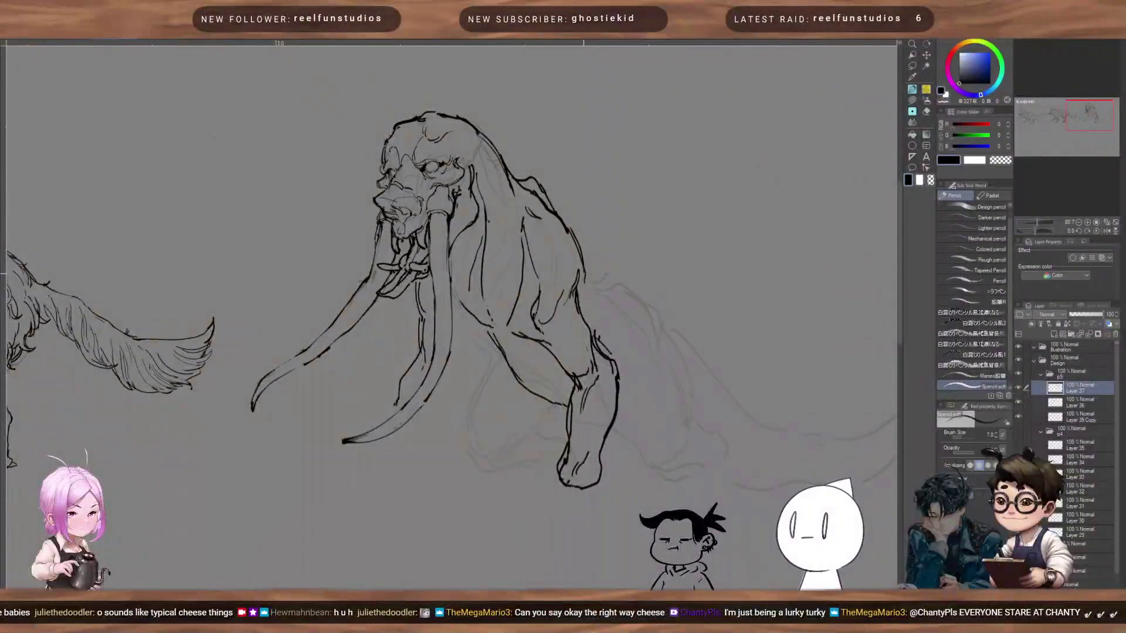
# Step: Draw the back contour from behind the shoulder curving down the flank beside the near forearm, replacing an unsatisfactory first stroke
pyautogui.moveTo(554, 203); pyautogui.dragTo(596, 259)
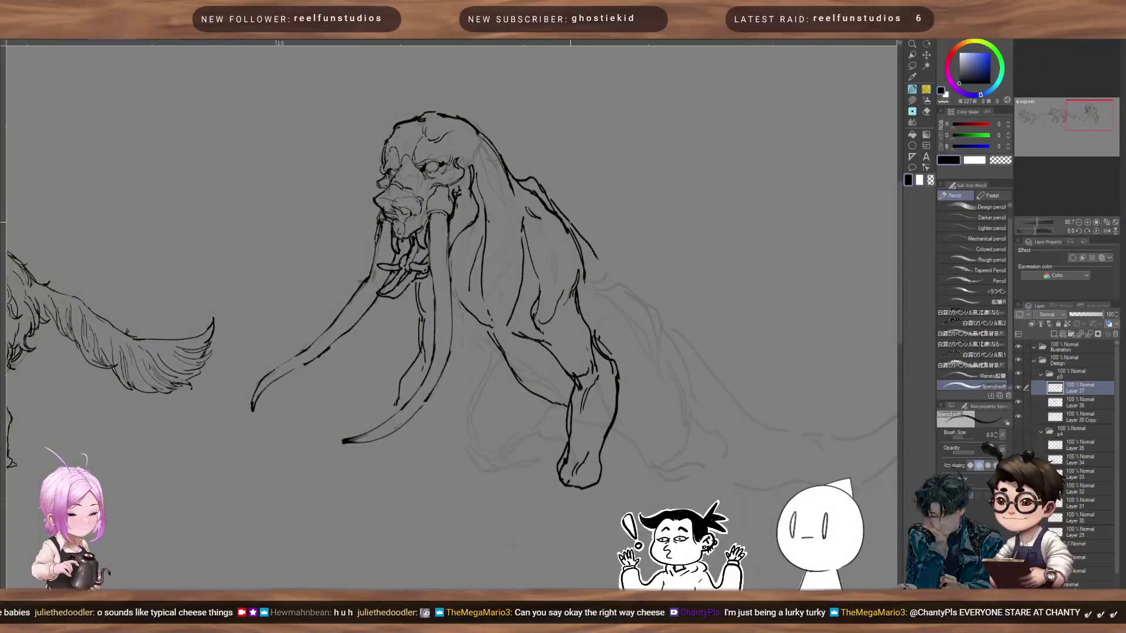
pyautogui.hotkey('ctrl', 'z')
pyautogui.moveTo(554, 206); pyautogui.dragTo(634, 308)
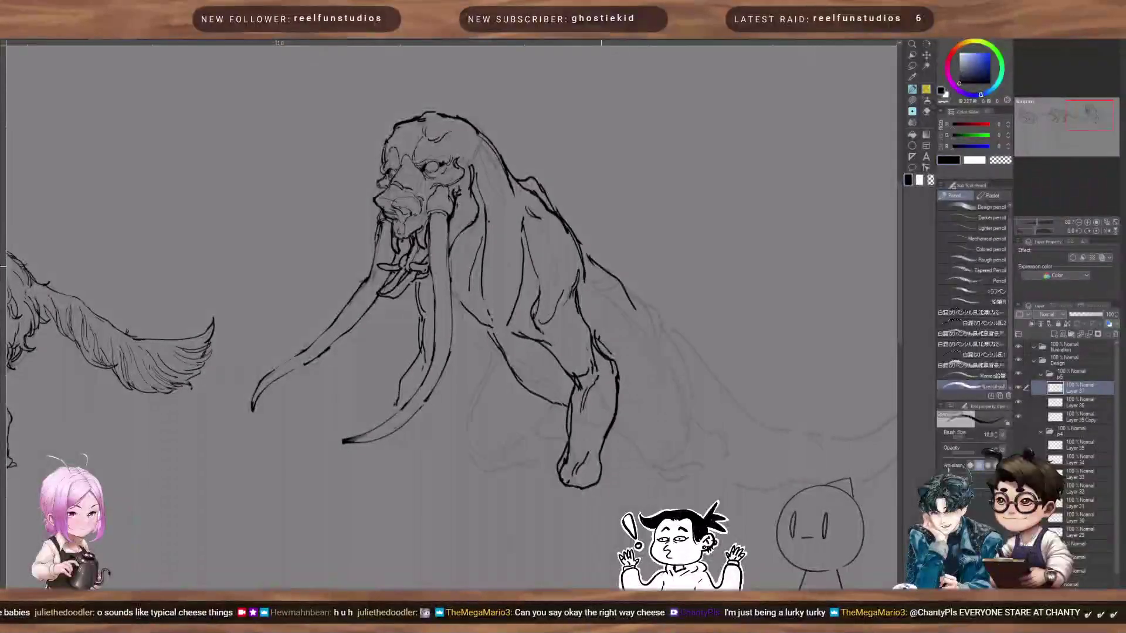
pyautogui.press(']')
pyautogui.moveTo(584, 254)
pyautogui.mouseDown()
pyautogui.moveTo(639, 330)
pyautogui.moveTo(620, 422)
pyautogui.mouseUp()
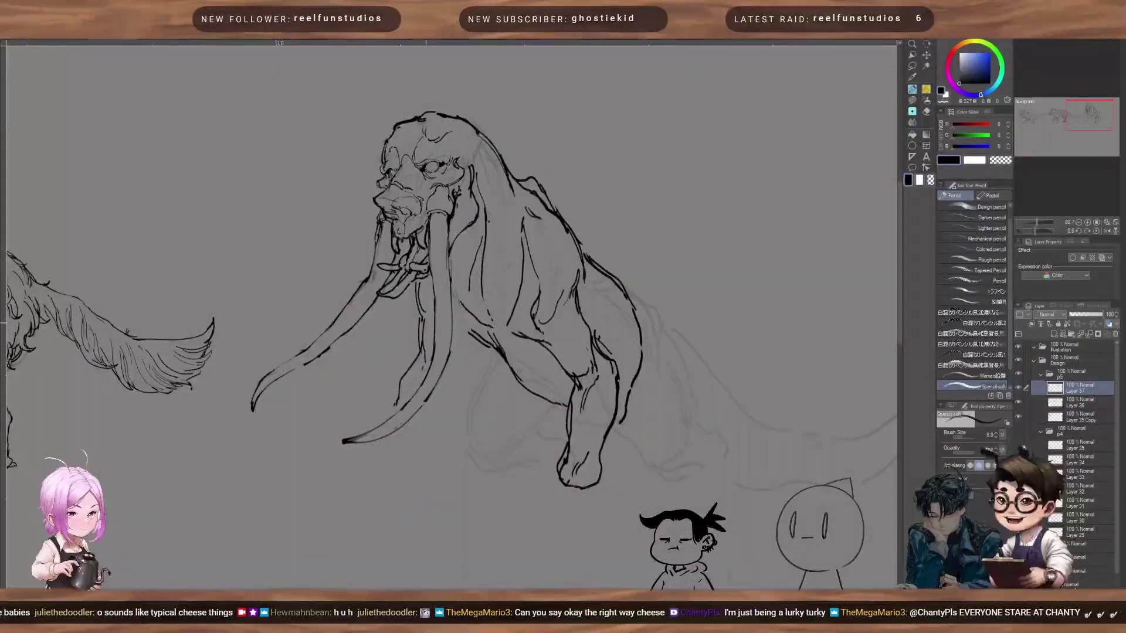
# Step: Add a chest line running from the near tusk to the foreleg and trim its rough edge with a larger transparent pencil
pyautogui.moveTo(427, 323); pyautogui.dragTo(432, 317)
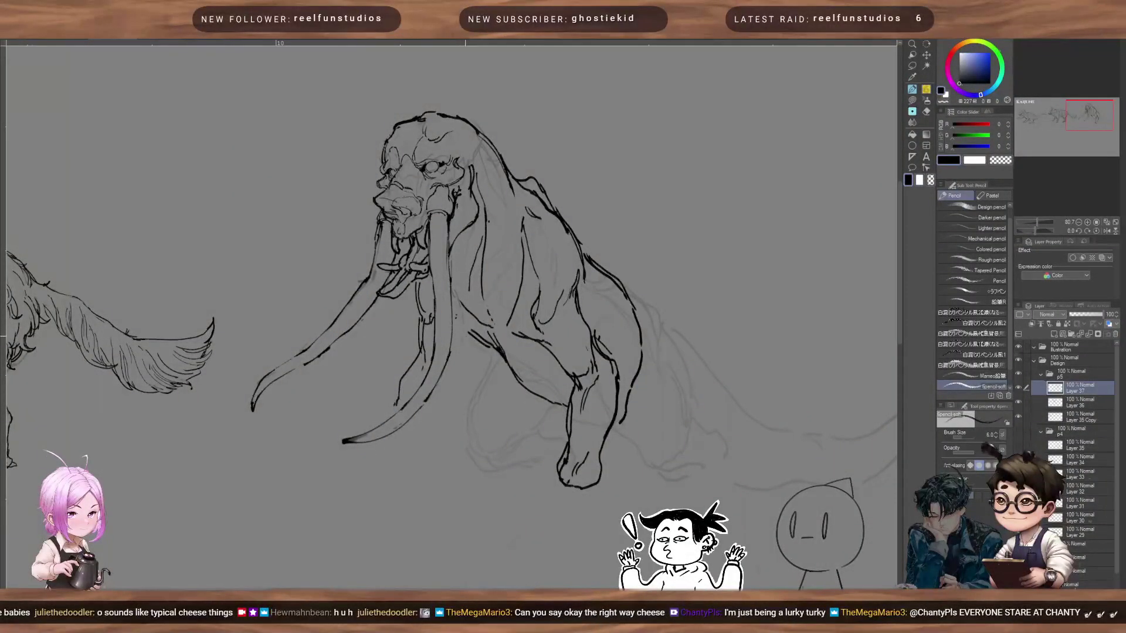
pyautogui.moveTo(453, 323)
pyautogui.mouseDown()
pyautogui.moveTo(480, 337)
pyautogui.moveTo(470, 335)
pyautogui.mouseUp()
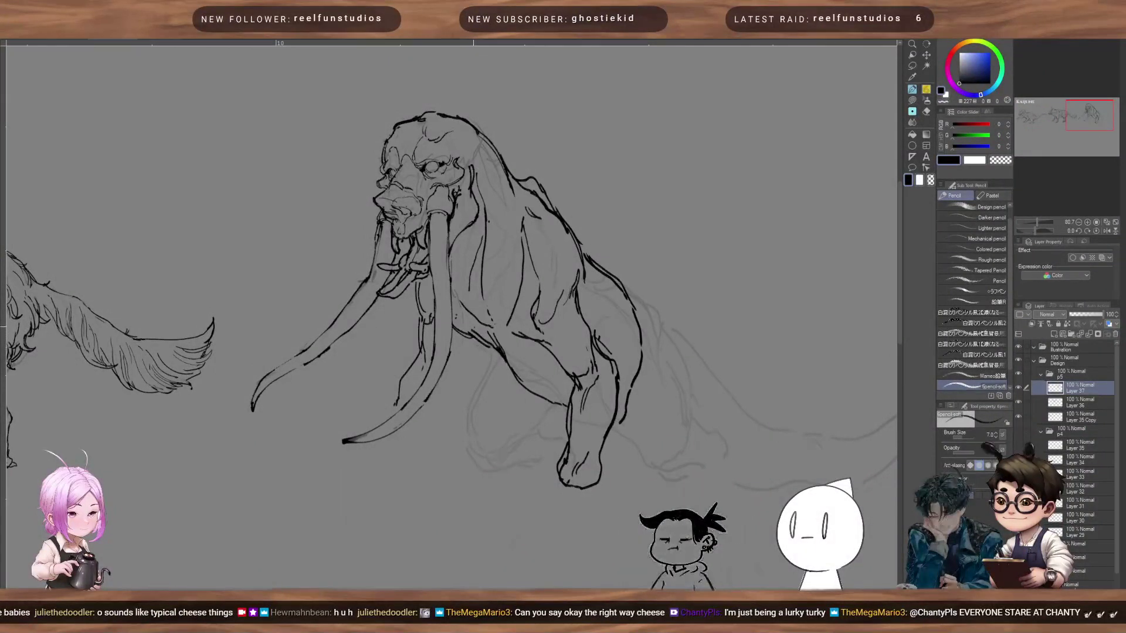
pyautogui.press('c')
pyautogui.press(']')
pyautogui.press(']')
pyautogui.press(']')
pyautogui.press(']')
pyautogui.press(']')
pyautogui.press(']')
pyautogui.moveTo(461, 328); pyautogui.dragTo(491, 341)
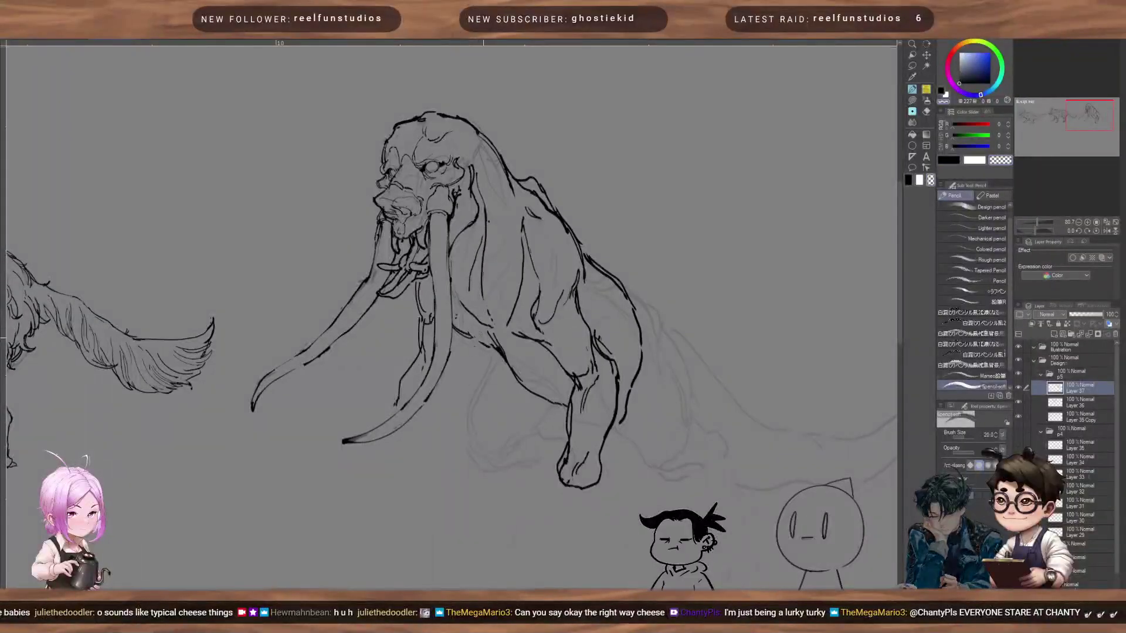
# Step: Erase the line between the chest and the near forearm with the transparent pencil
pyautogui.press('[')
pyautogui.press('[')
pyautogui.press('[')
pyautogui.press('[')
pyautogui.press('[')
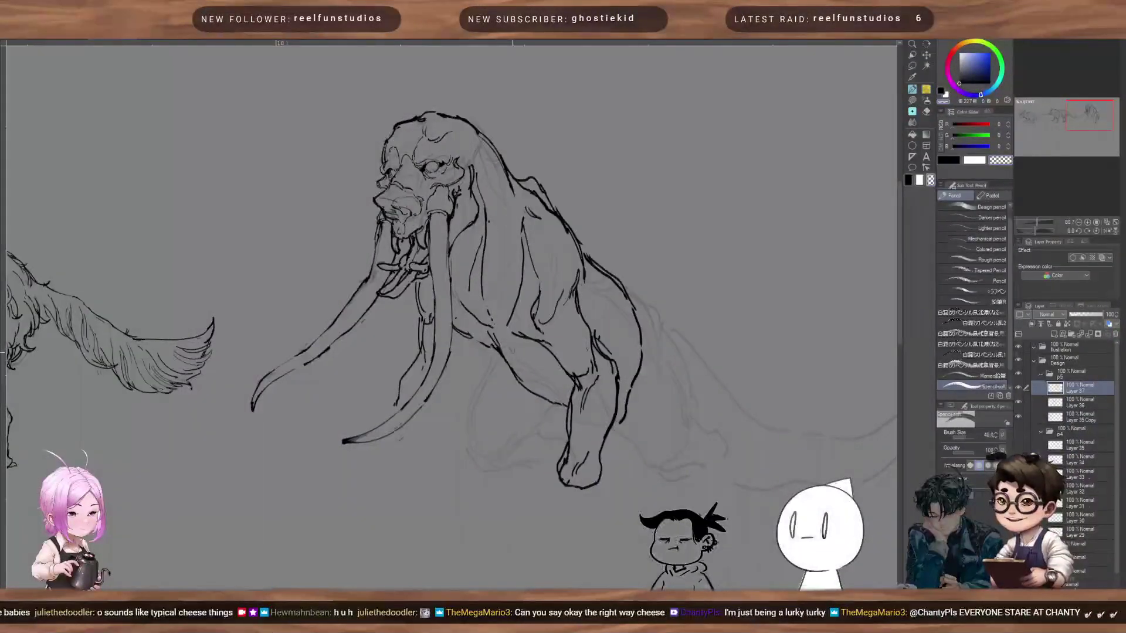
pyautogui.press(']')
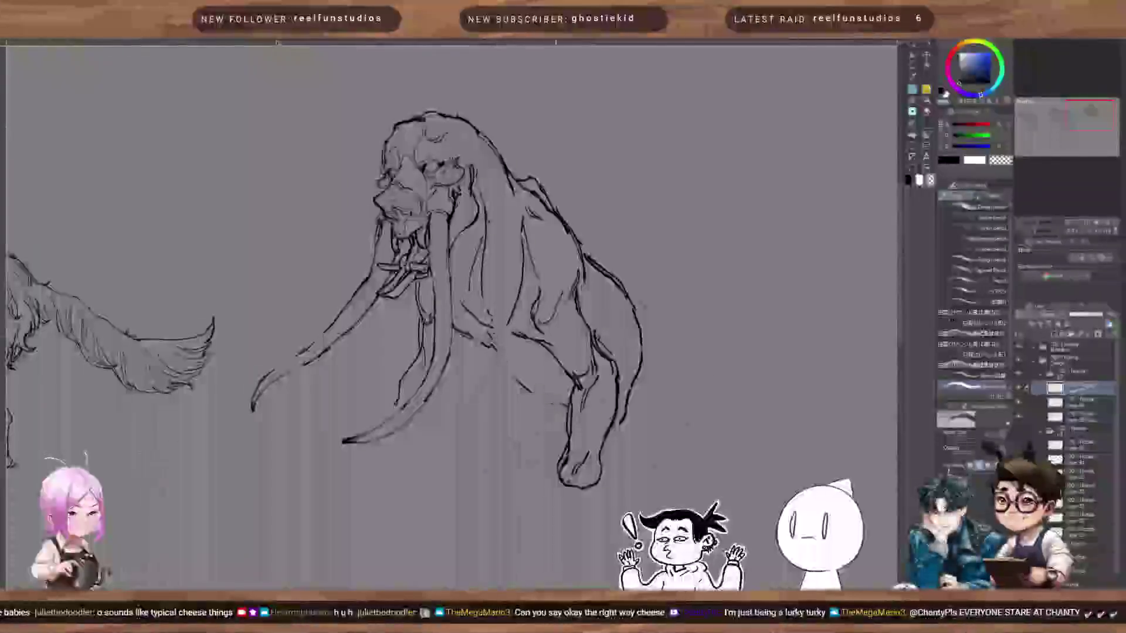
# Step: Redraw the line from the chest to the near forearm slightly lower with a smaller black pencil
pyautogui.press('[')
pyautogui.press('[')
pyautogui.press('[')
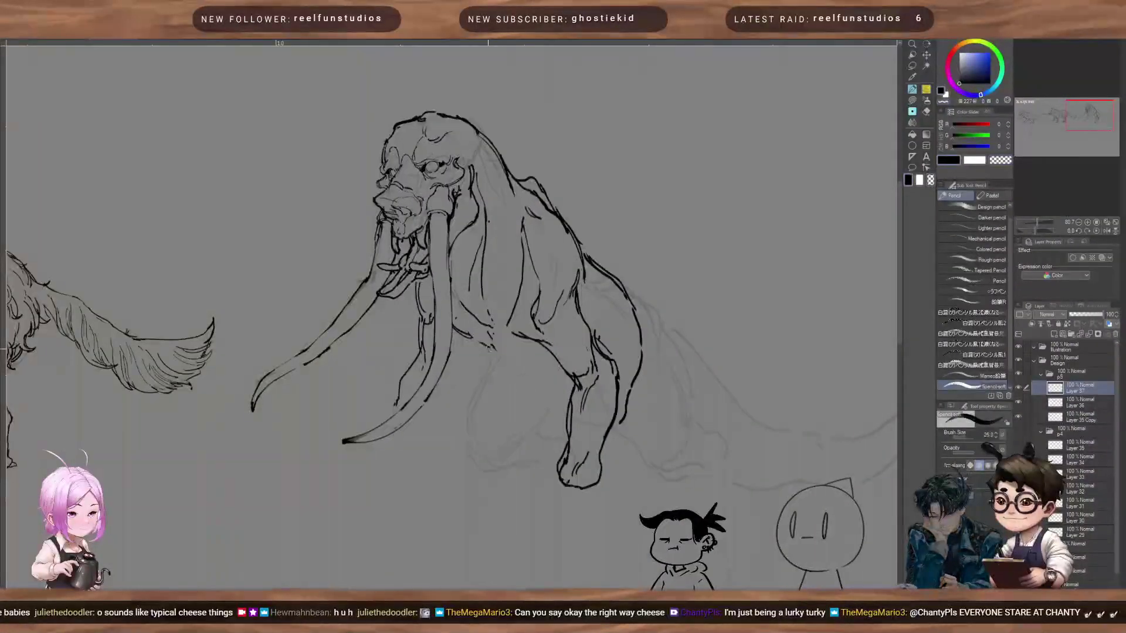
pyautogui.press('[')
pyautogui.moveTo(480, 343); pyautogui.dragTo(548, 405)
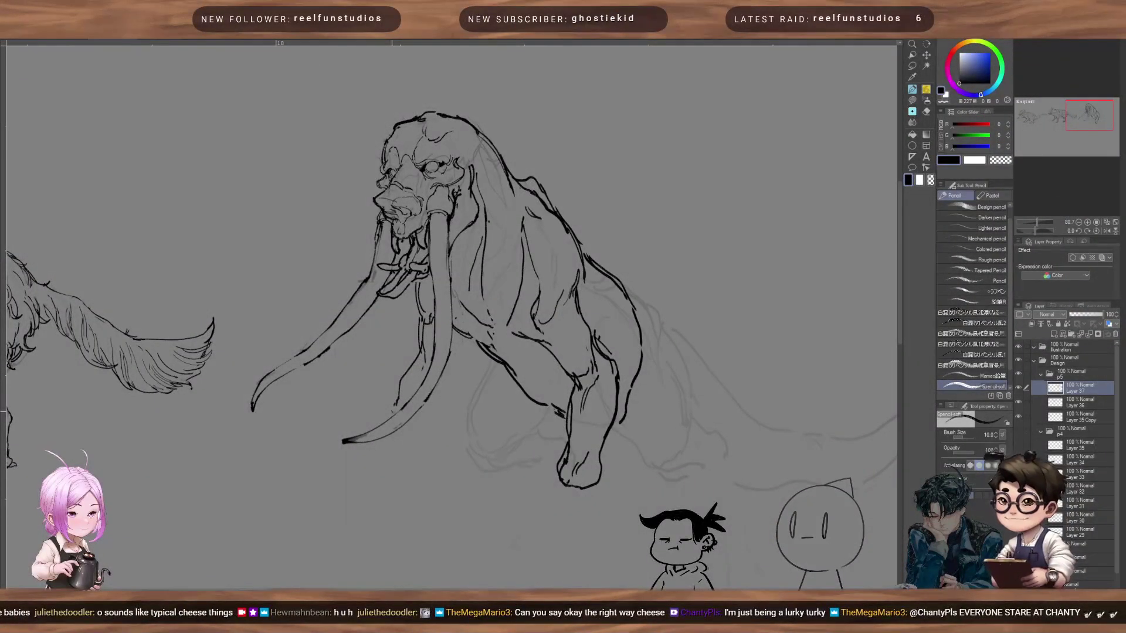
# Step: Rework the lower front edge of the far foreleg behind the near tusk
pyautogui.press('c')
pyautogui.moveTo(393, 414); pyautogui.dragTo(395, 395)
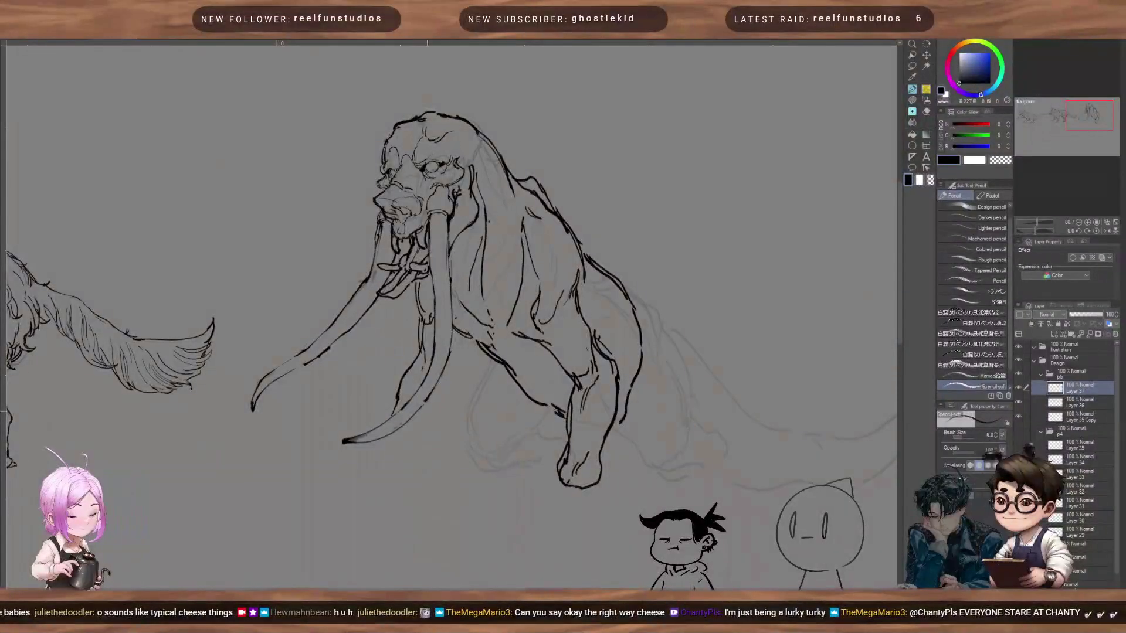
# Step: Add the rear edge of the far foreleg beside the near tusk, then extend and thicken the back outline toward the rump
pyautogui.moveTo(423, 419); pyautogui.dragTo(464, 349)
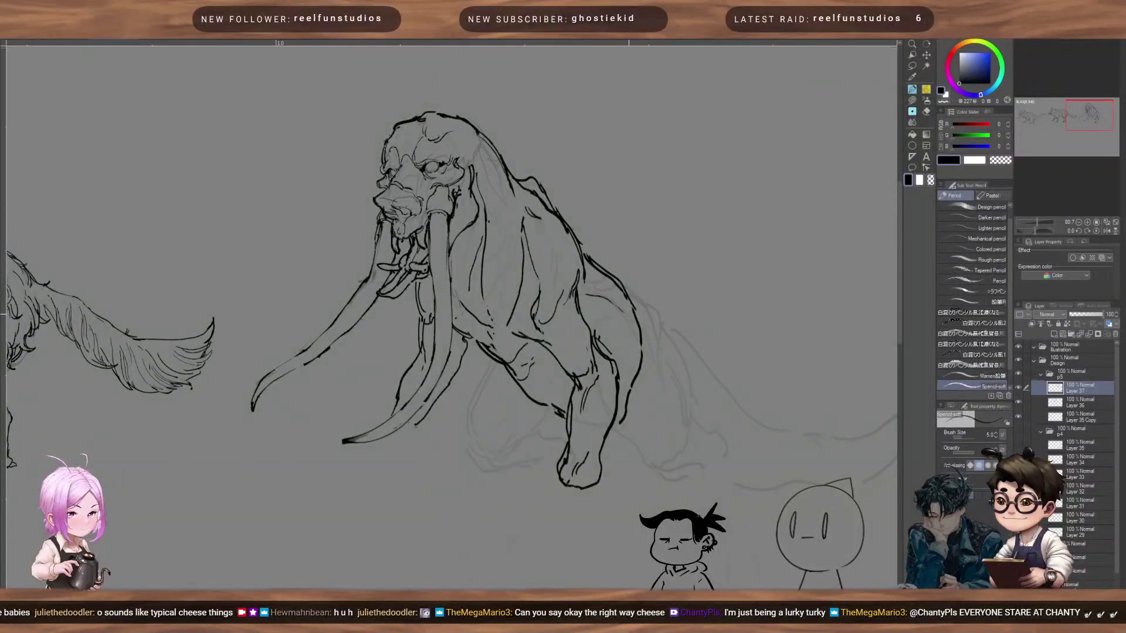
pyautogui.moveTo(590, 268); pyautogui.dragTo(659, 320)
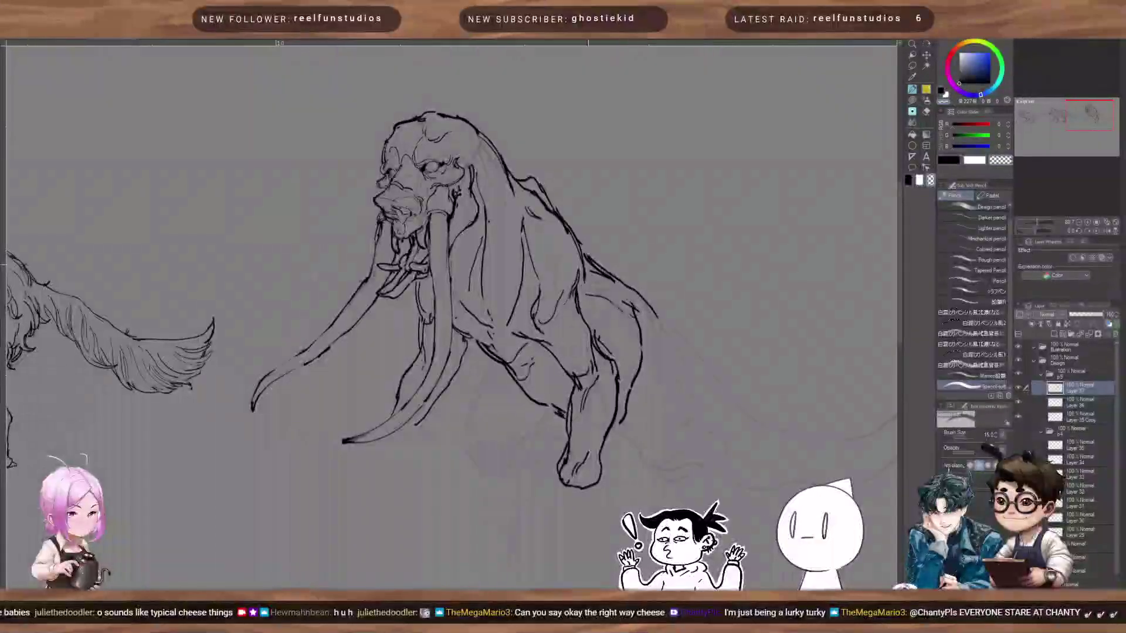
pyautogui.press('c')
pyautogui.press('[')
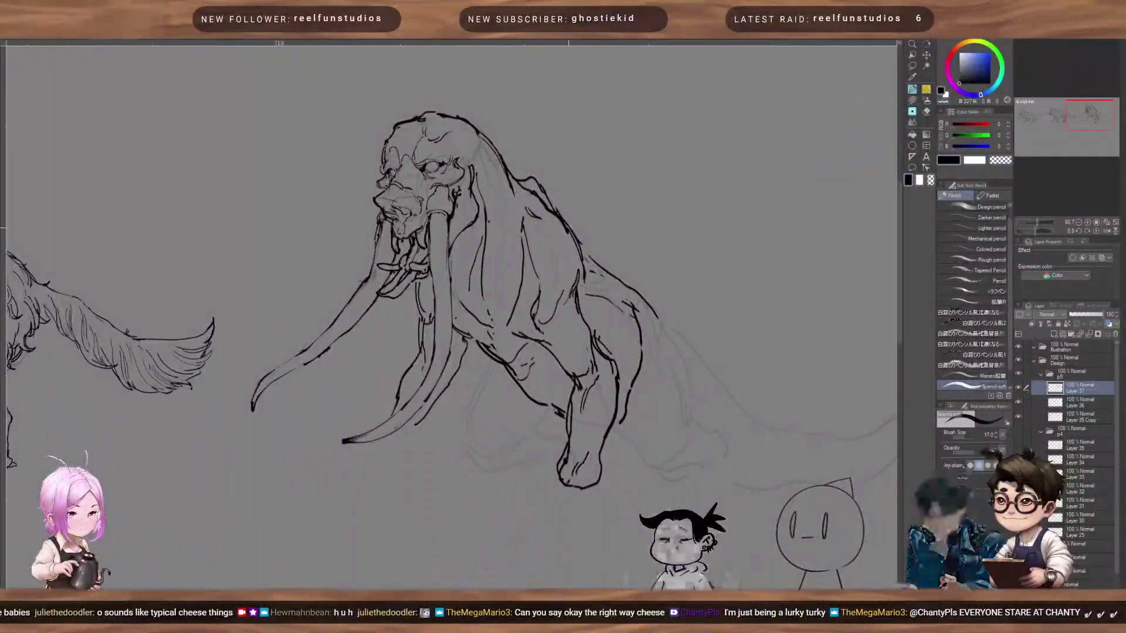
pyautogui.moveTo(567, 227); pyautogui.dragTo(613, 280)
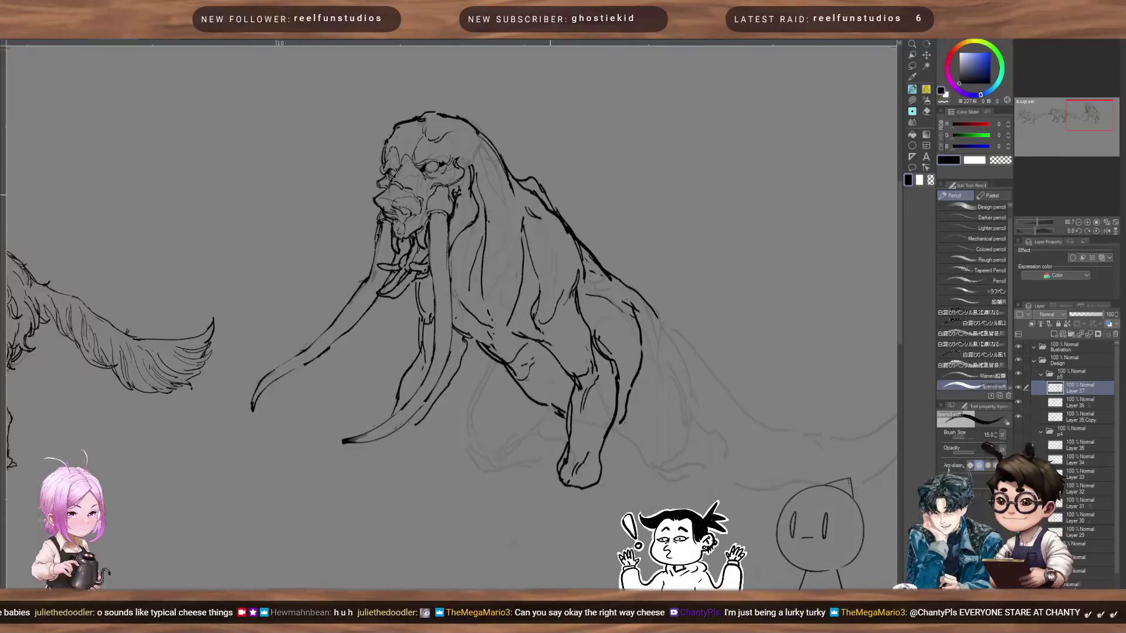
pyautogui.moveTo(536, 183); pyautogui.dragTo(561, 221)
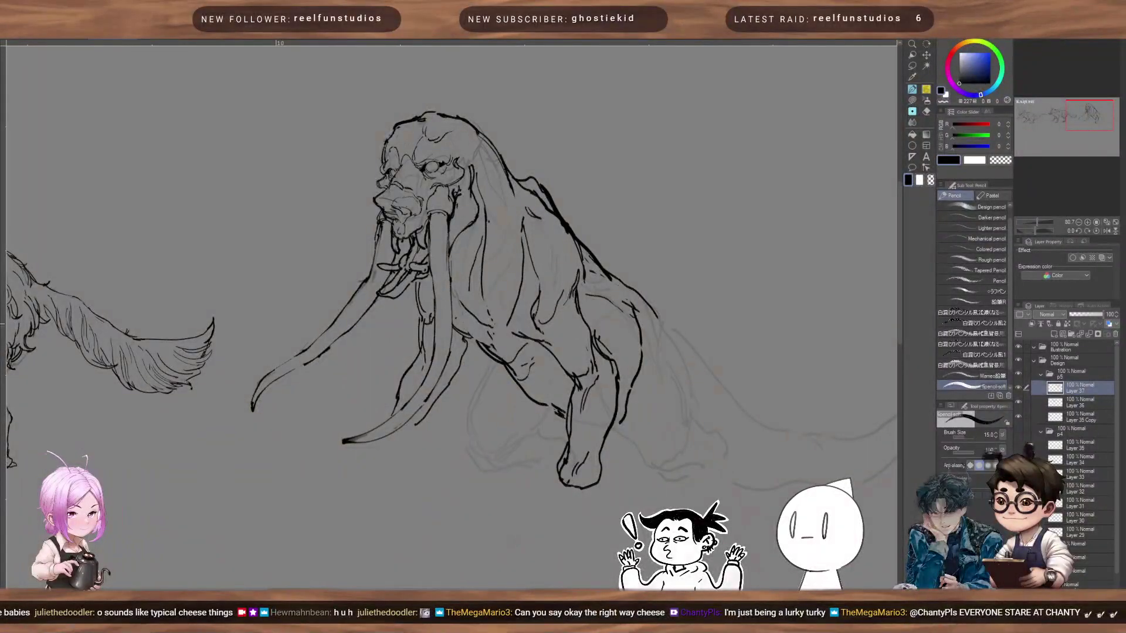
# Step: Rework the rump and flank lines and erase the old curved contour behind the near foreleg with the transparent pencil at size 60
pyautogui.moveTo(616, 276)
pyautogui.mouseDown()
pyautogui.moveTo(666, 325)
pyautogui.moveTo(621, 260)
pyautogui.moveTo(618, 275)
pyautogui.moveTo(584, 285)
pyautogui.mouseUp()
pyautogui.press('[')
pyautogui.press('[')
pyautogui.press('[')
pyautogui.press('c')
pyautogui.press(']')
pyautogui.press(']')
pyautogui.press(']')
pyautogui.press(']')
pyautogui.press(']')
pyautogui.press(']')
pyautogui.press(']')
pyautogui.press(']')
pyautogui.press(']')
pyautogui.press(']')
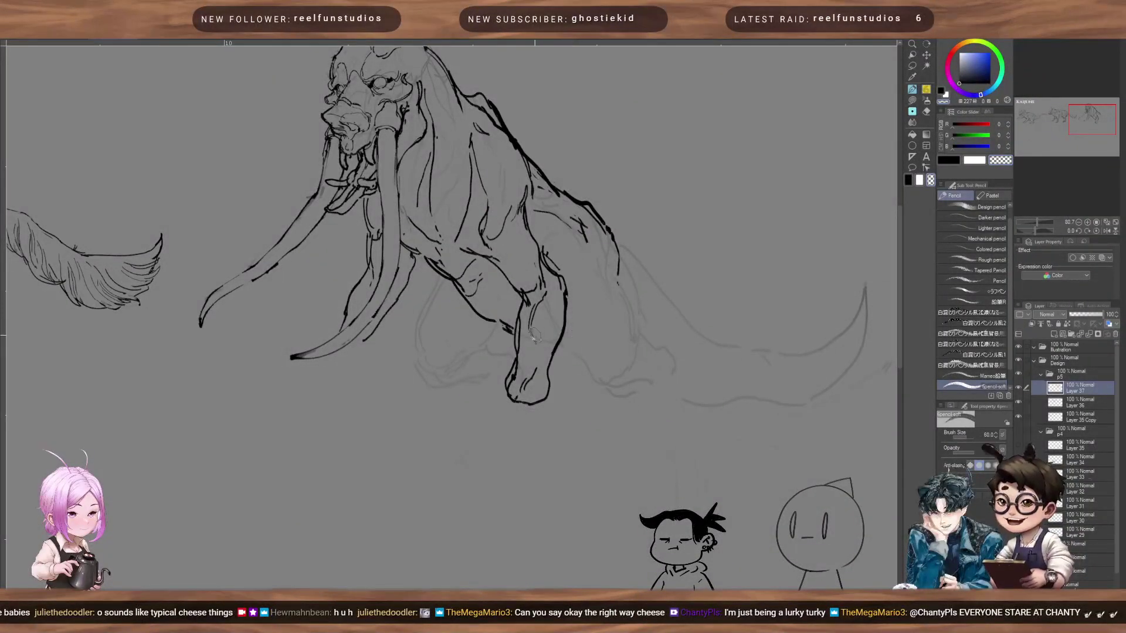
# Step: Outline the far hind leg and its paw between the tusks and the near foreleg with a smaller black pencil
pyautogui.moveTo(453, 353); pyautogui.dragTo(520, 392)
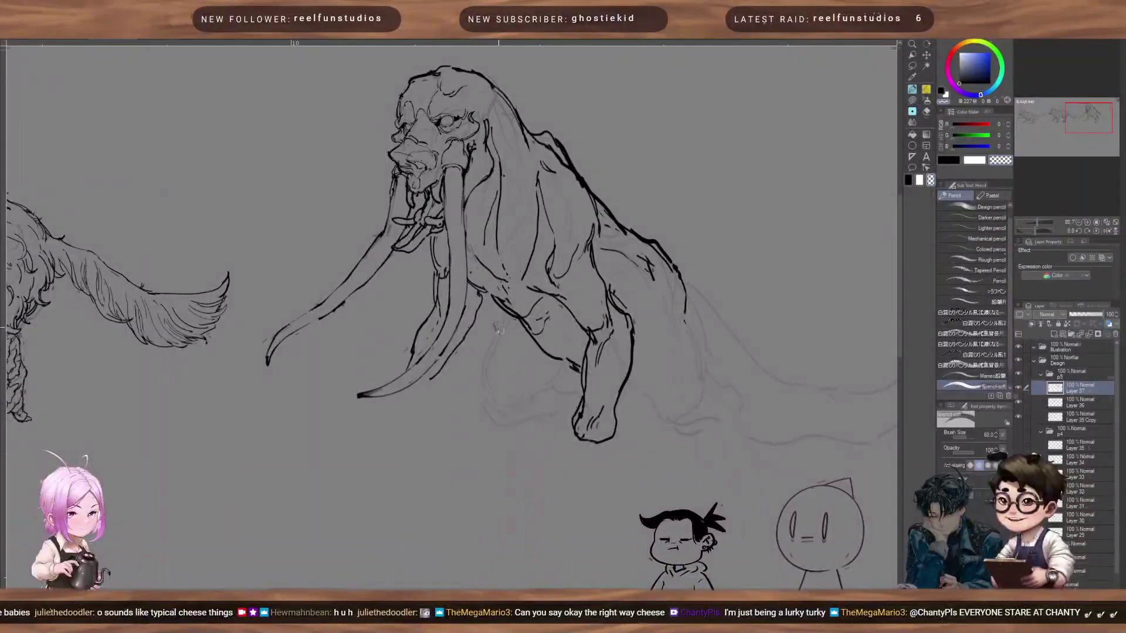
pyautogui.press('c')
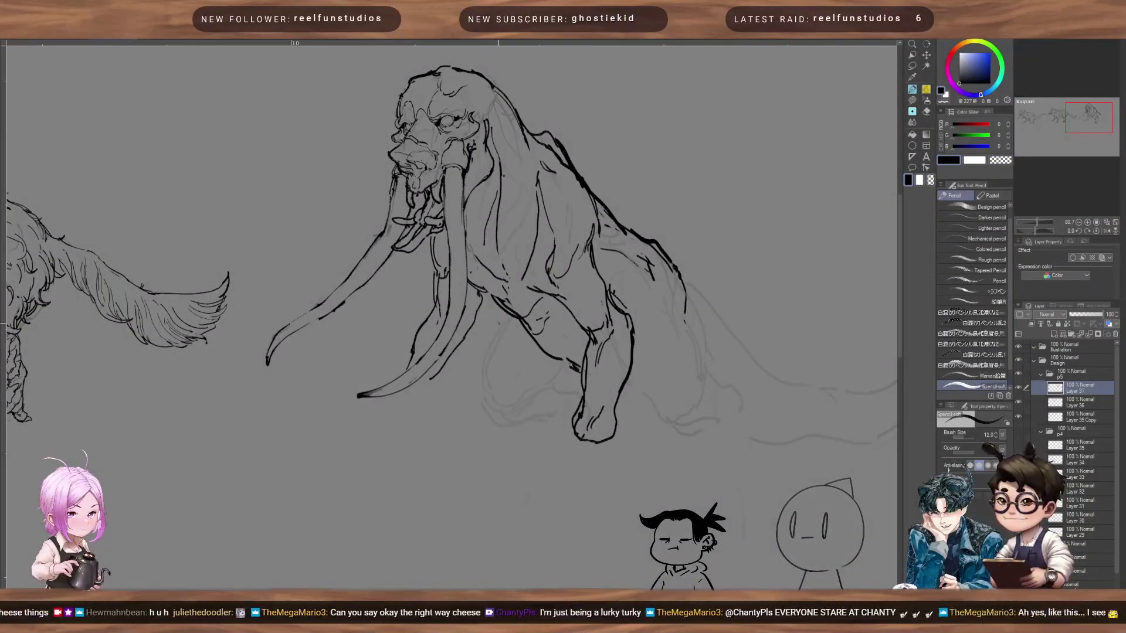
pyautogui.press(']')
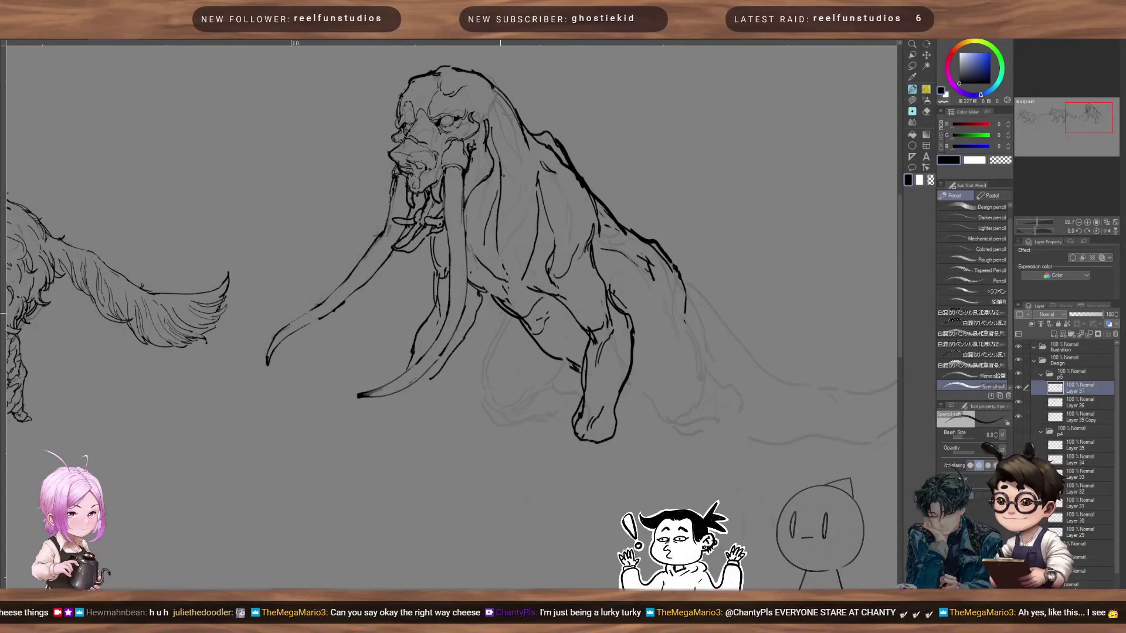
pyautogui.press('[')
pyautogui.moveTo(503, 312); pyautogui.dragTo(477, 370)
pyautogui.press('[')
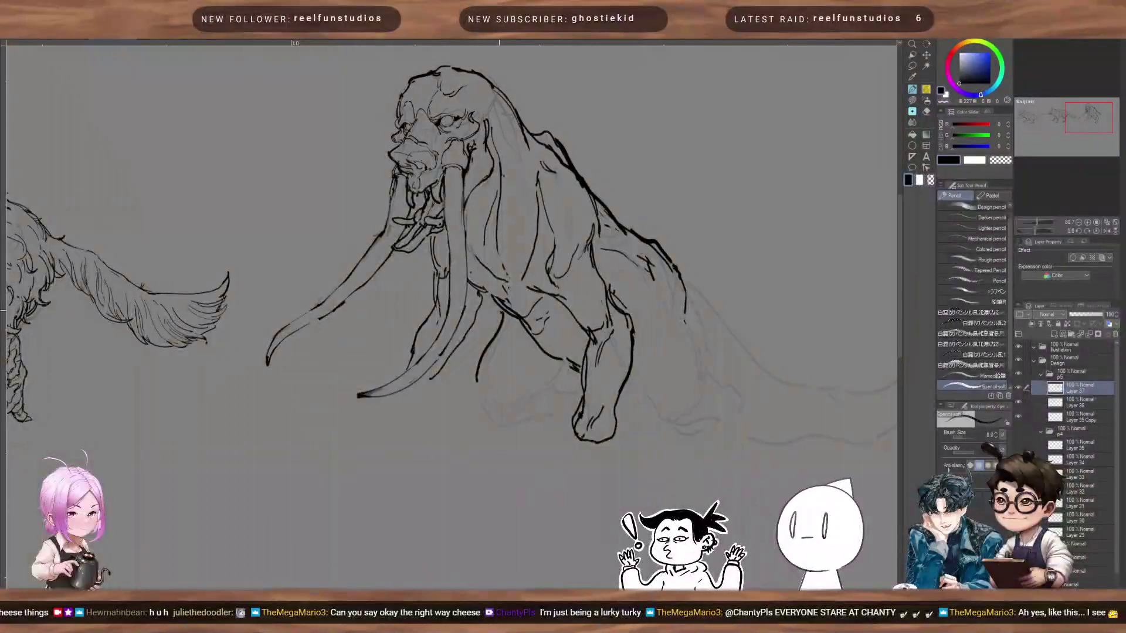
pyautogui.moveTo(503, 311)
pyautogui.mouseDown()
pyautogui.moveTo(473, 379)
pyautogui.moveTo(481, 397)
pyautogui.moveTo(514, 404)
pyautogui.mouseUp()
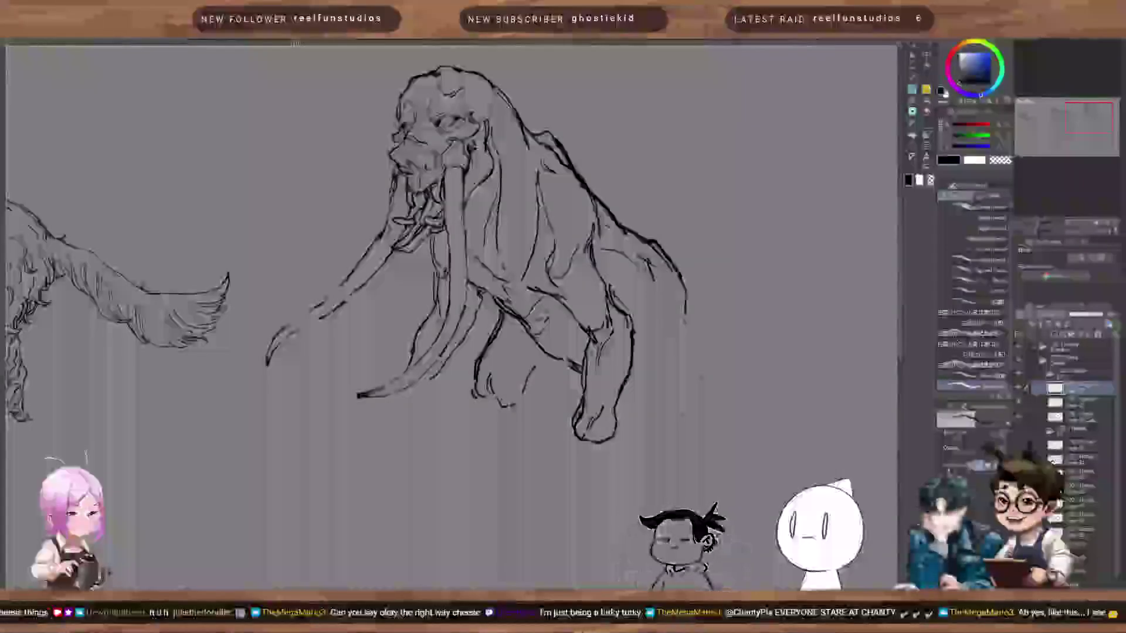